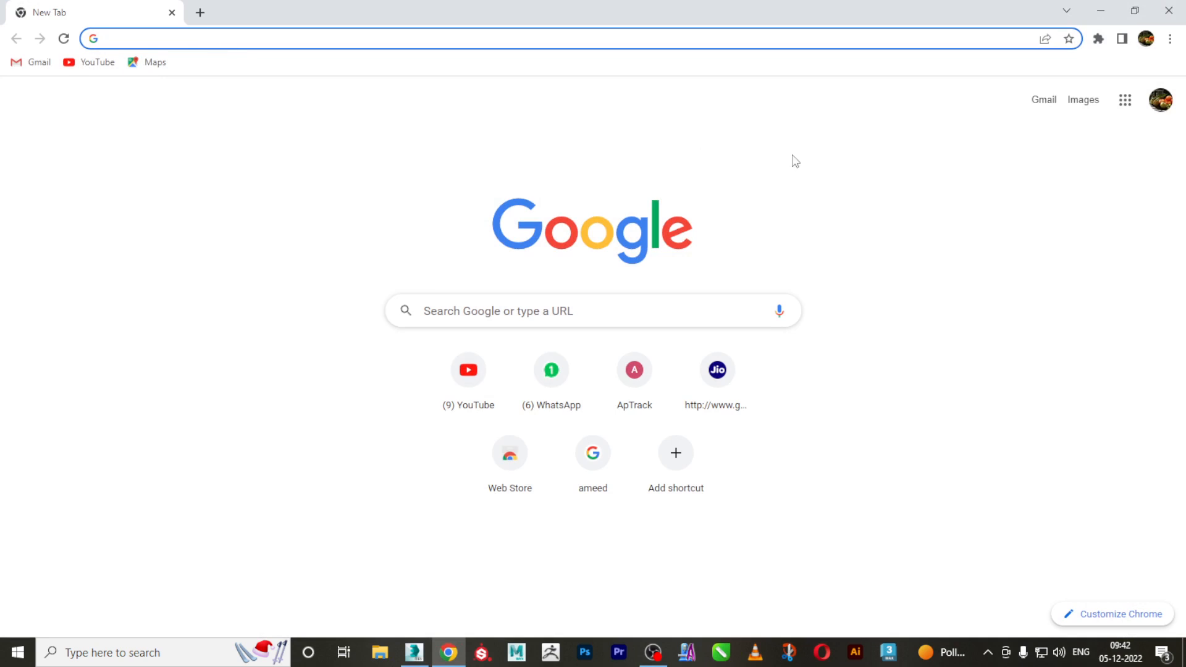
Search Google Images for "mat texture"
{"action": "type", "text": "mat "}
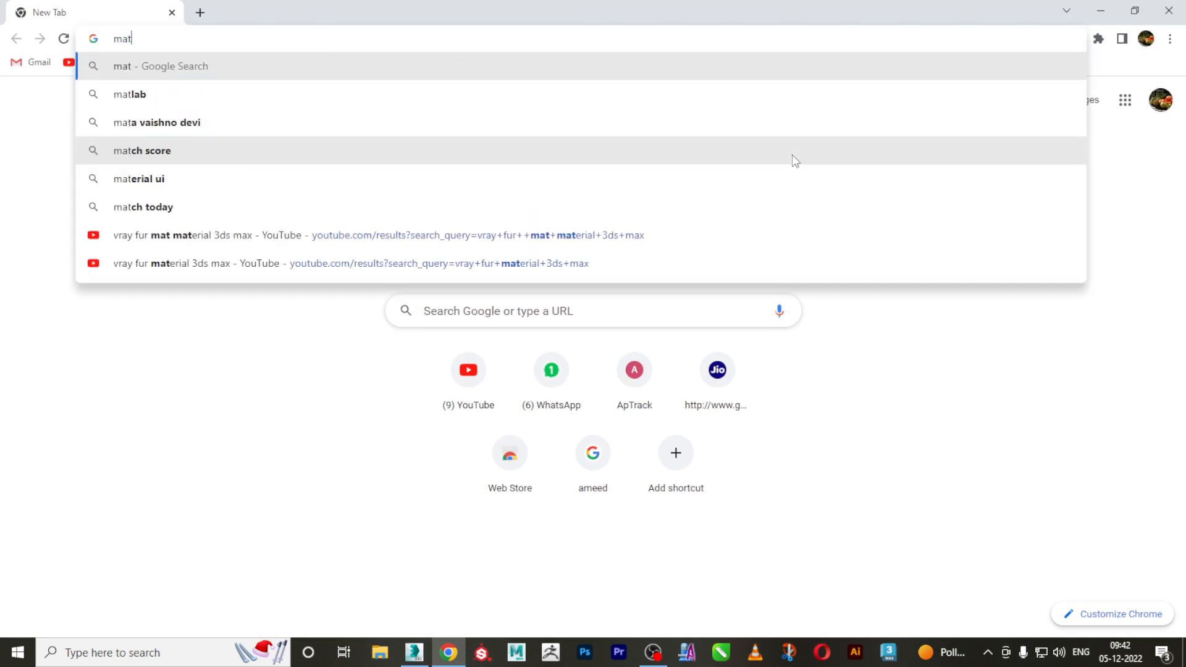
{"action": "type", "text": "tex"}
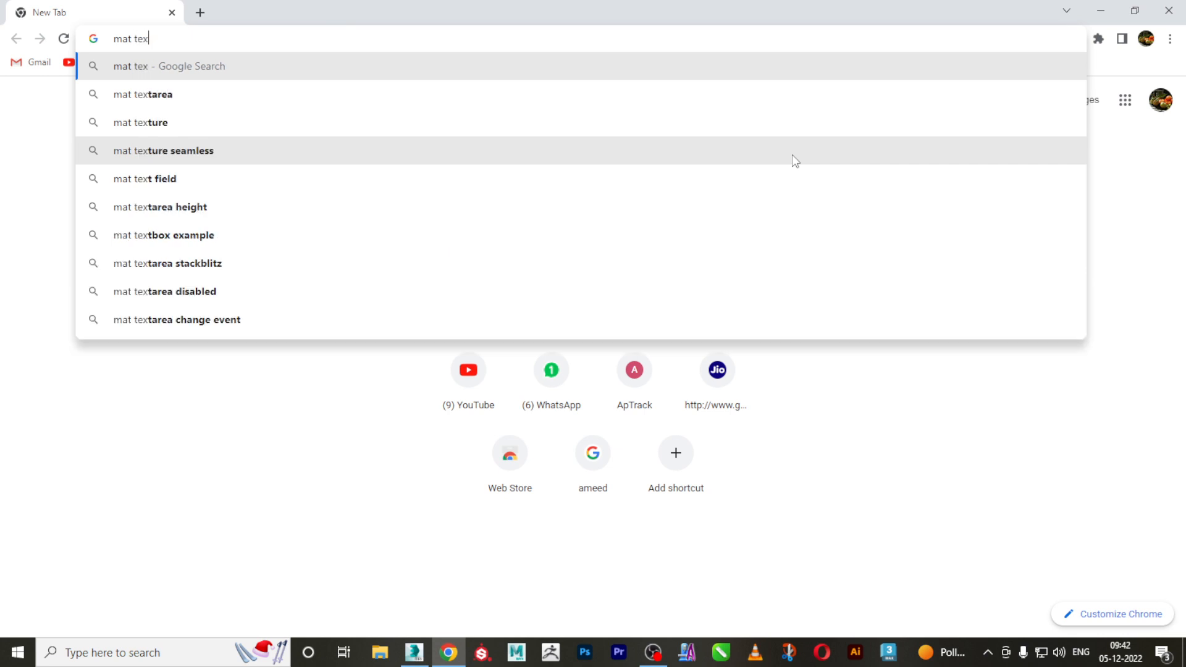
{"action": "type", "text": "ture"}
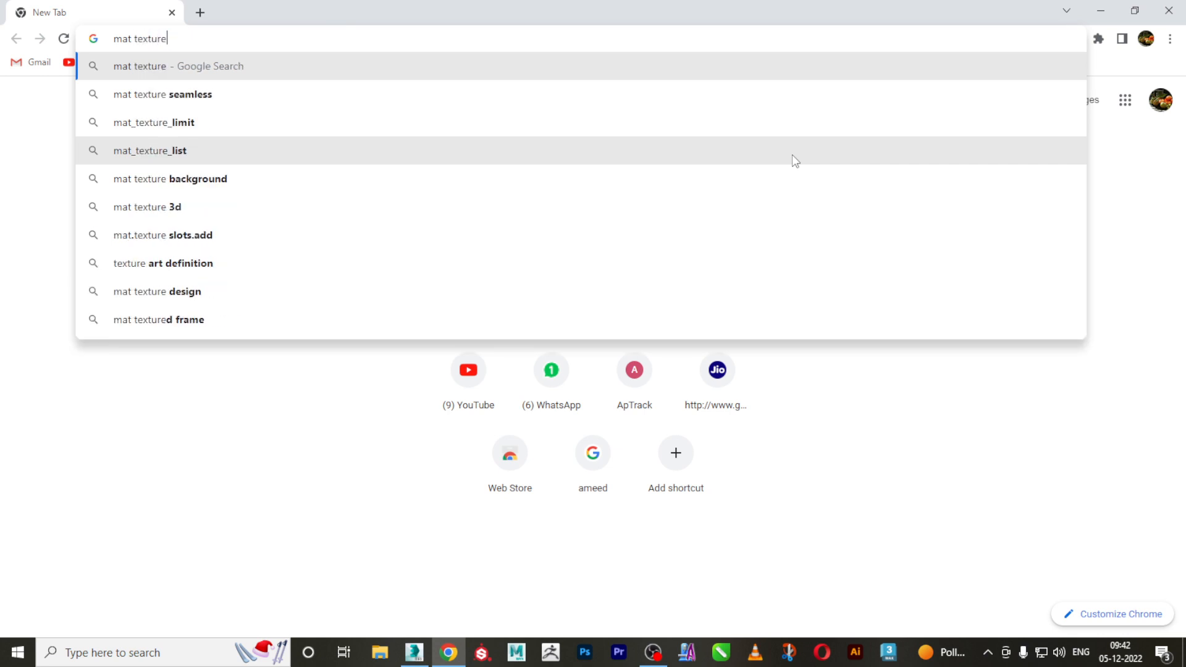
{"action": "key", "text": "Return"}
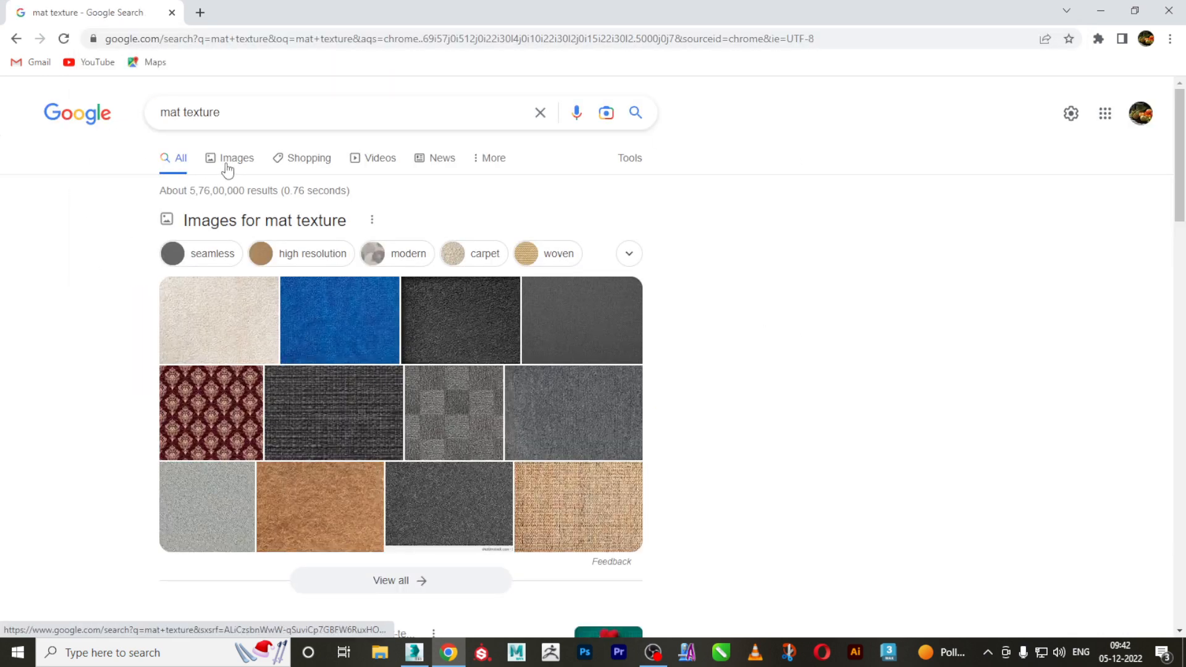
{"action": "left_click", "coordinate": [227, 162]}
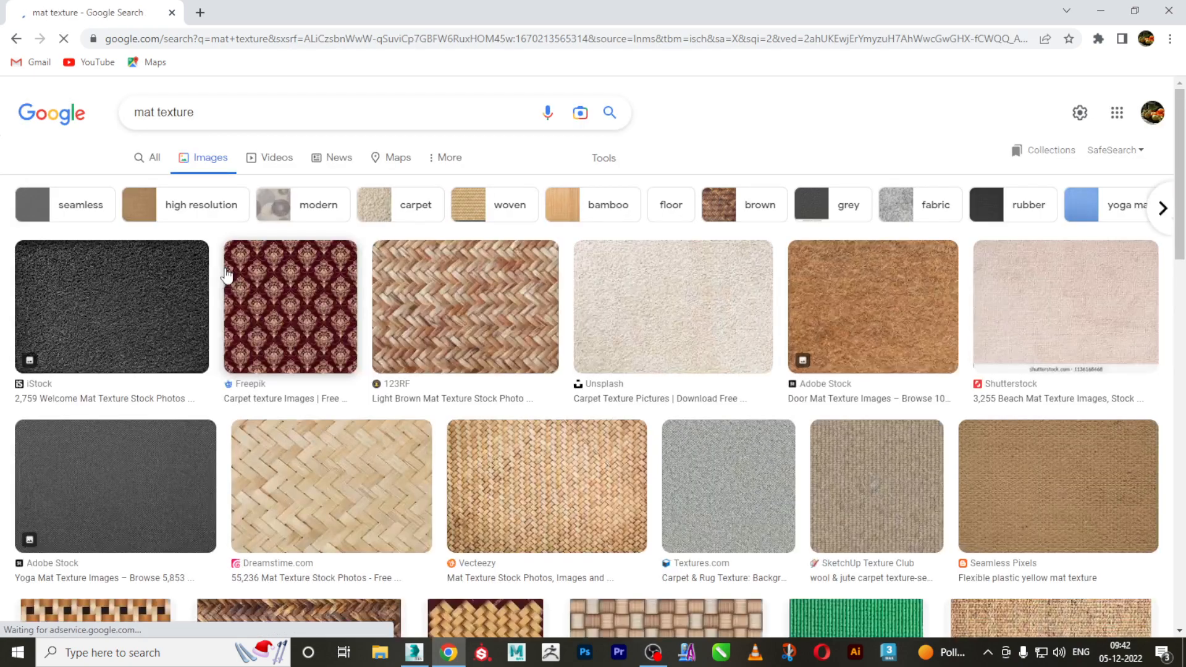
Browse the mat texture images and open the Shutterstock page of the carpet texture with multicoloured squares
{"action": "scroll", "coordinate": [1092, 453], "scroll_direction": "down", "scroll_amount": 3}
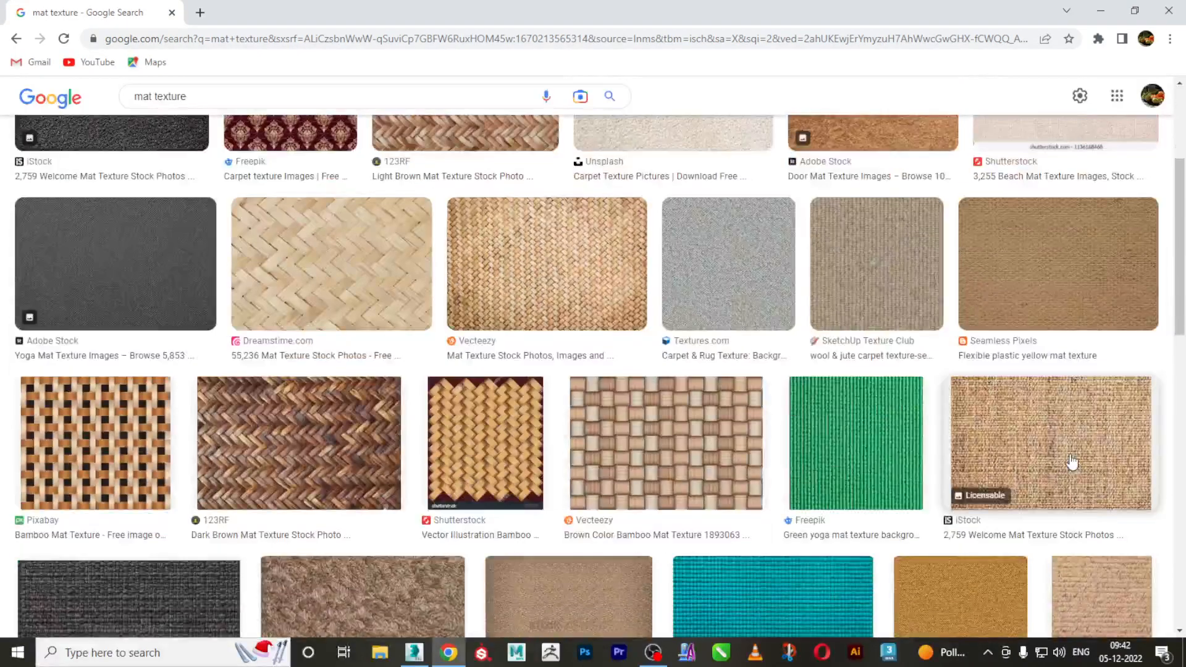
{"action": "scroll", "coordinate": [669, 485], "scroll_direction": "down", "scroll_amount": 3}
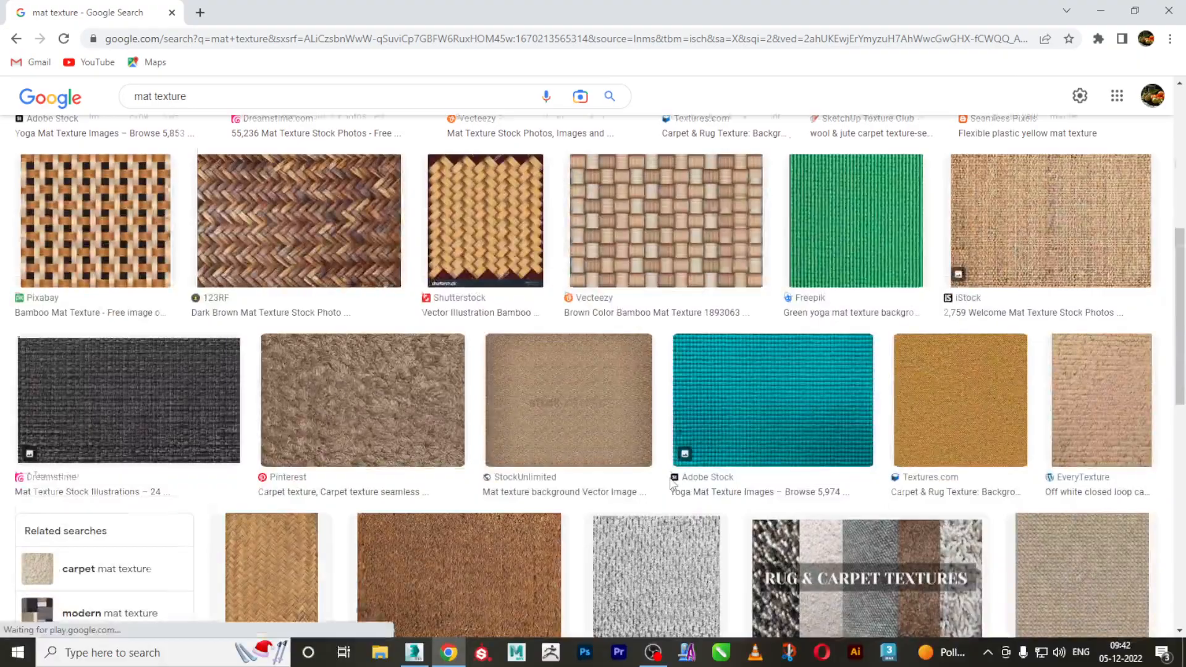
{"action": "scroll", "coordinate": [669, 485], "scroll_direction": "down", "scroll_amount": 5}
{"action": "scroll", "coordinate": [672, 484], "scroll_direction": "down", "scroll_amount": 10}
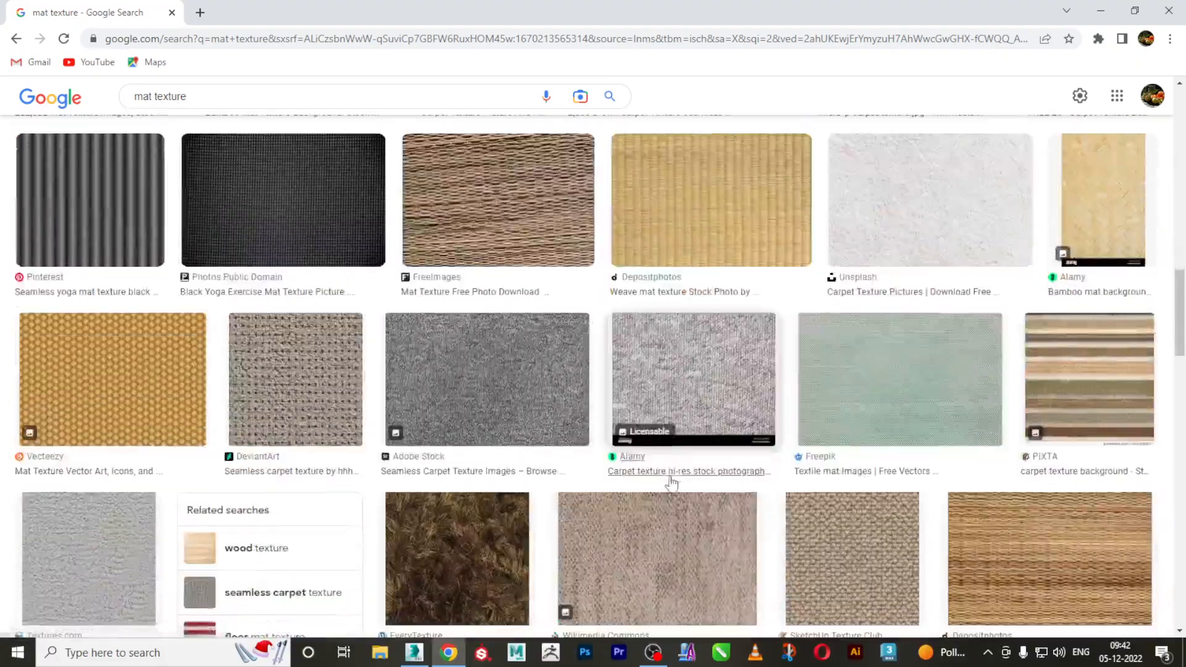
{"action": "scroll", "coordinate": [672, 485], "scroll_direction": "down", "scroll_amount": 3}
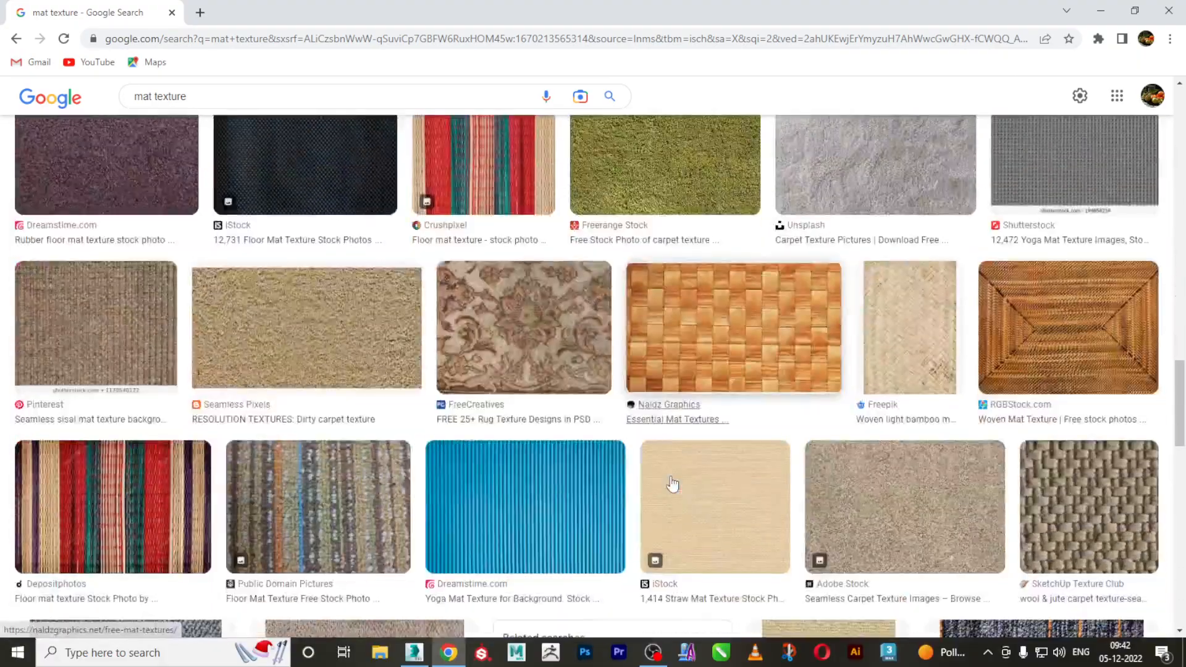
{"action": "scroll", "coordinate": [502, 417], "scroll_direction": "down", "scroll_amount": 7}
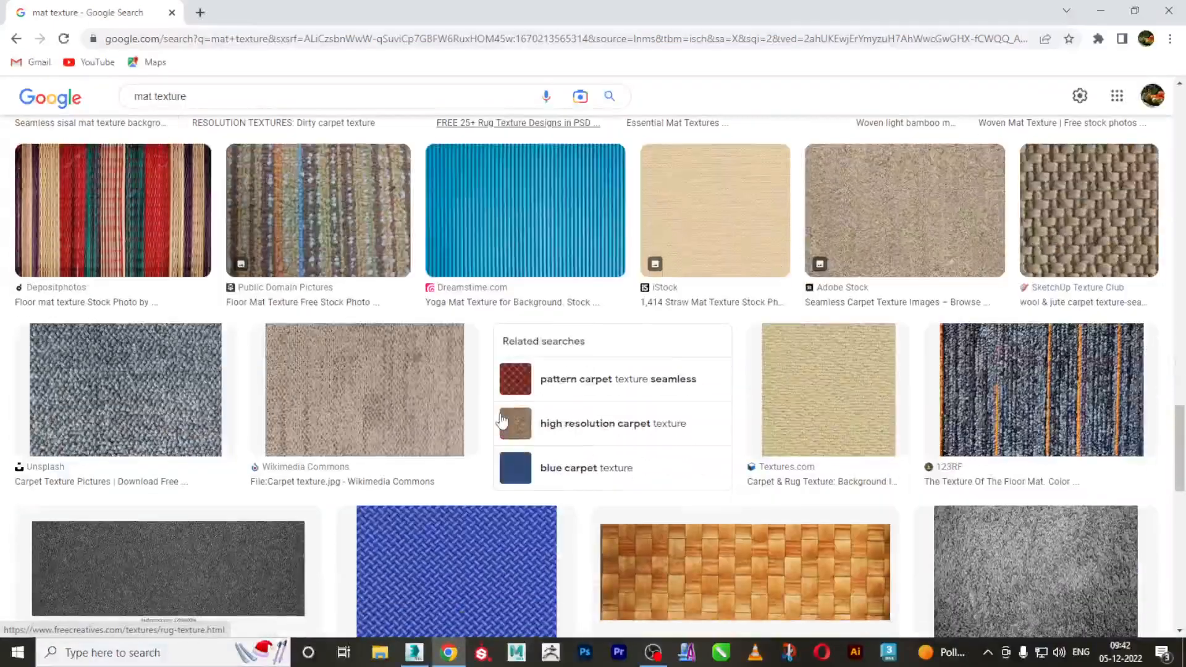
{"action": "scroll", "coordinate": [502, 420], "scroll_direction": "down", "scroll_amount": 9}
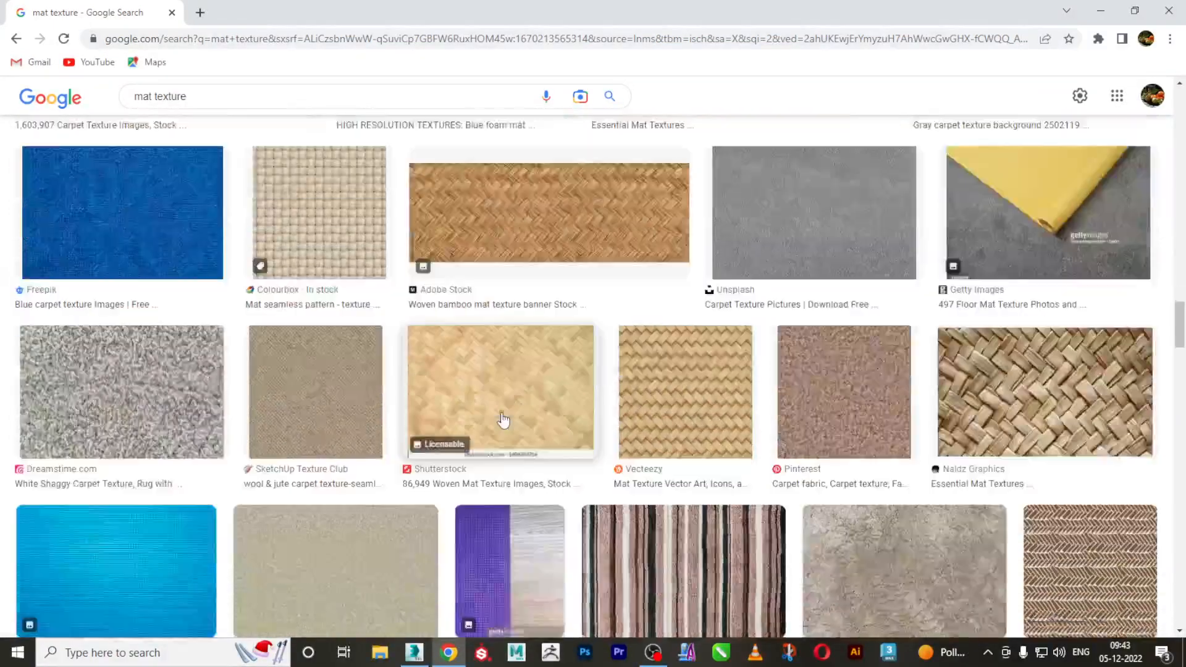
{"action": "scroll", "coordinate": [502, 420], "scroll_direction": "down", "scroll_amount": 8}
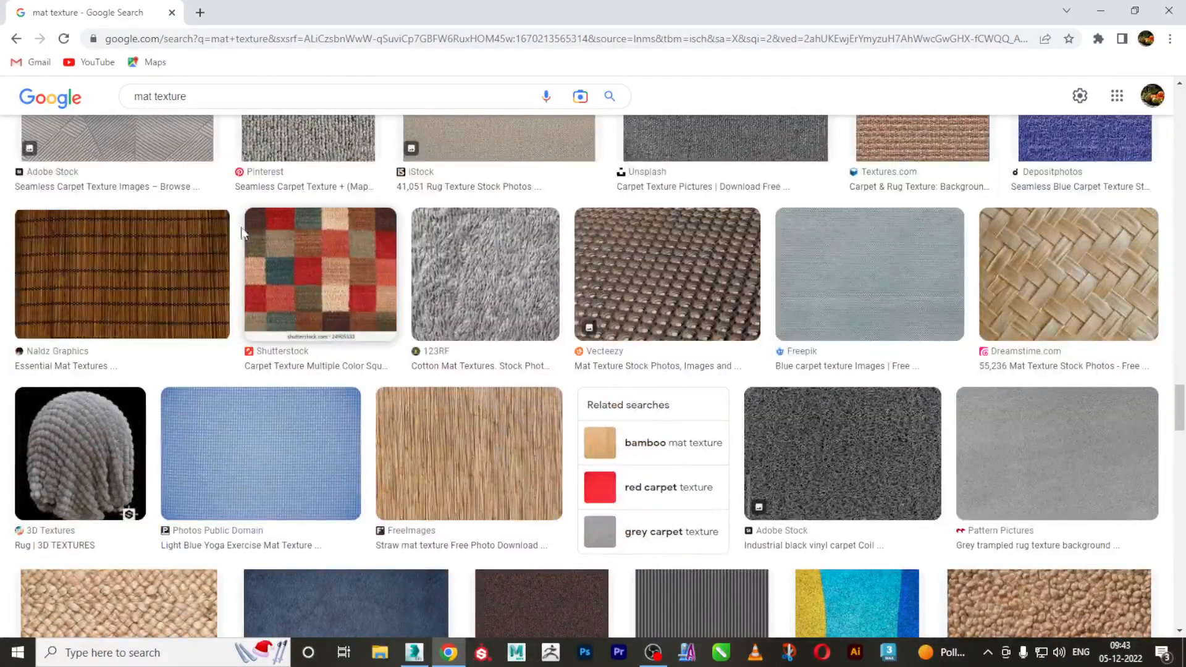
{"action": "left_click", "coordinate": [365, 257]}
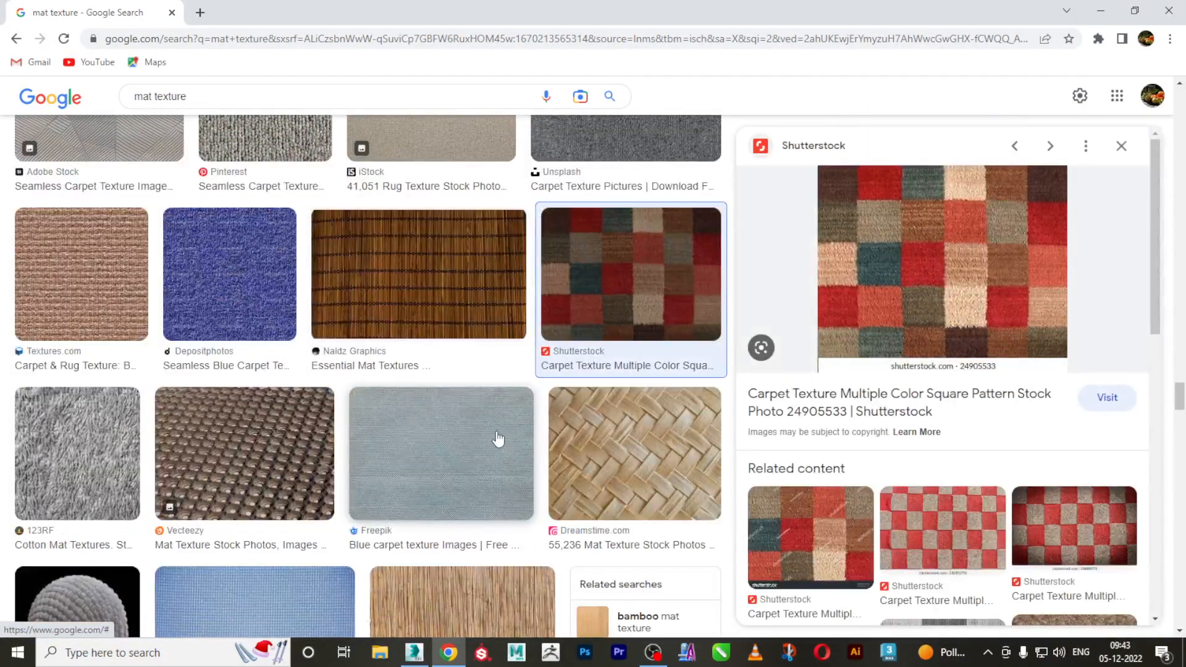
{"action": "left_click", "coordinate": [946, 253]}
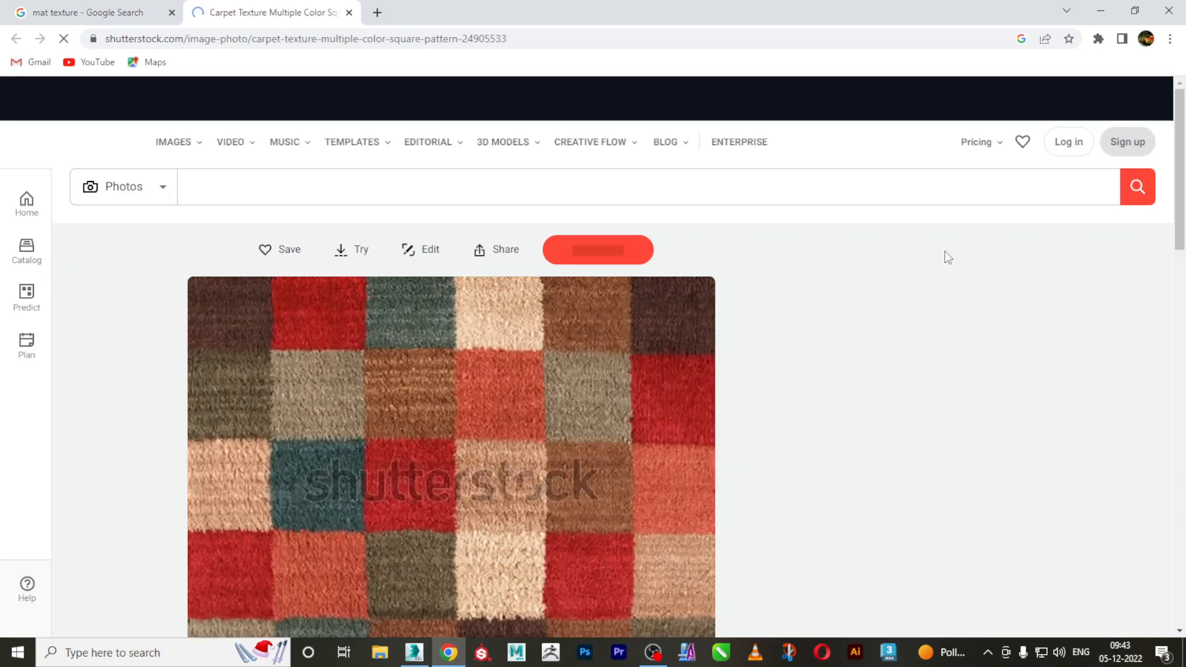
Examine the download options and photo formats for the multicoloured square carpet texture, leaving the purchase offer unused
{"action": "scroll", "coordinate": [541, 439], "scroll_direction": "down", "scroll_amount": 5}
{"action": "scroll", "coordinate": [541, 438], "scroll_direction": "up", "scroll_amount": 5}
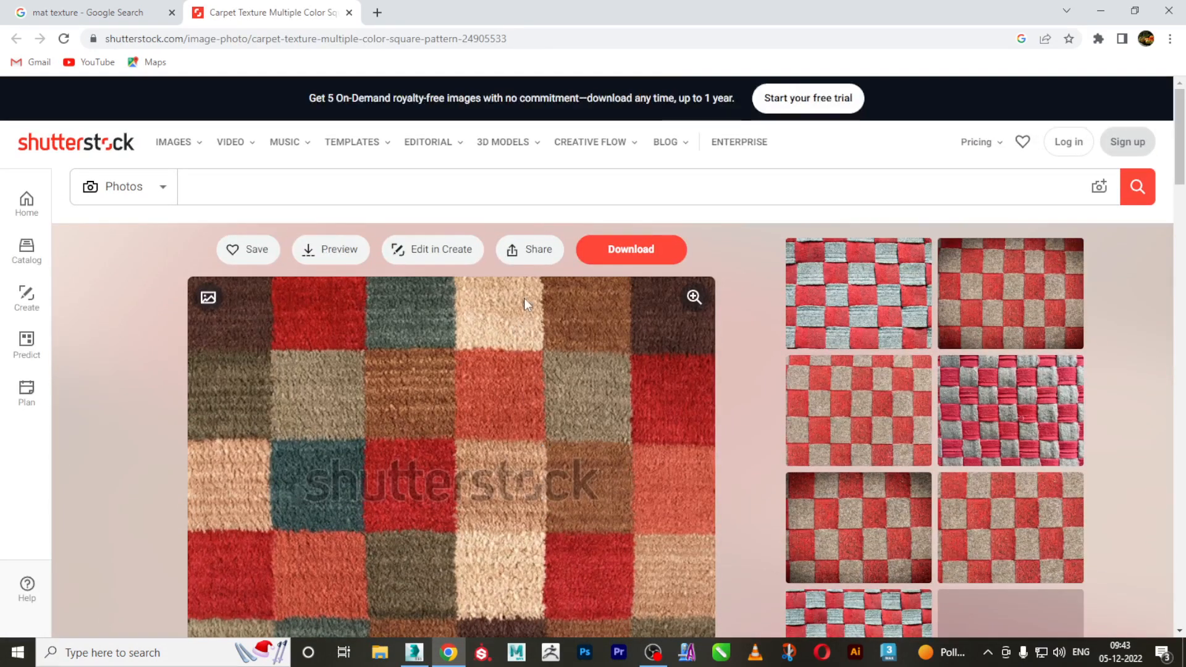
{"action": "left_click", "coordinate": [642, 253]}
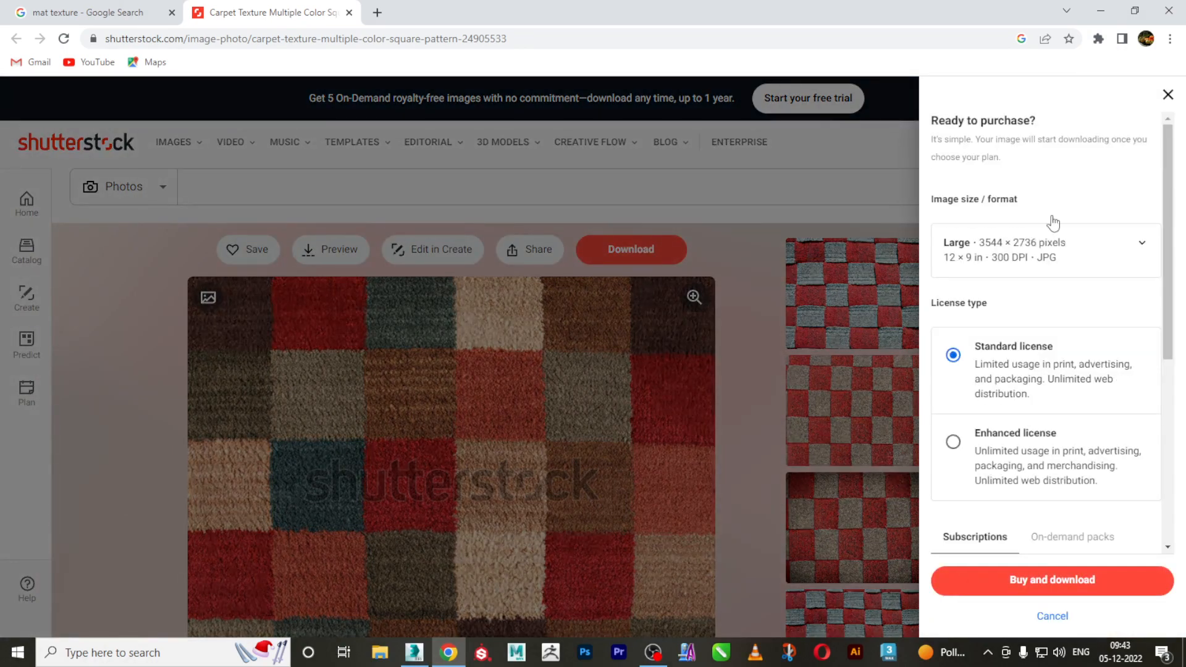
{"action": "left_click", "coordinate": [1168, 95]}
{"action": "scroll", "coordinate": [402, 556], "scroll_direction": "down", "scroll_amount": 5}
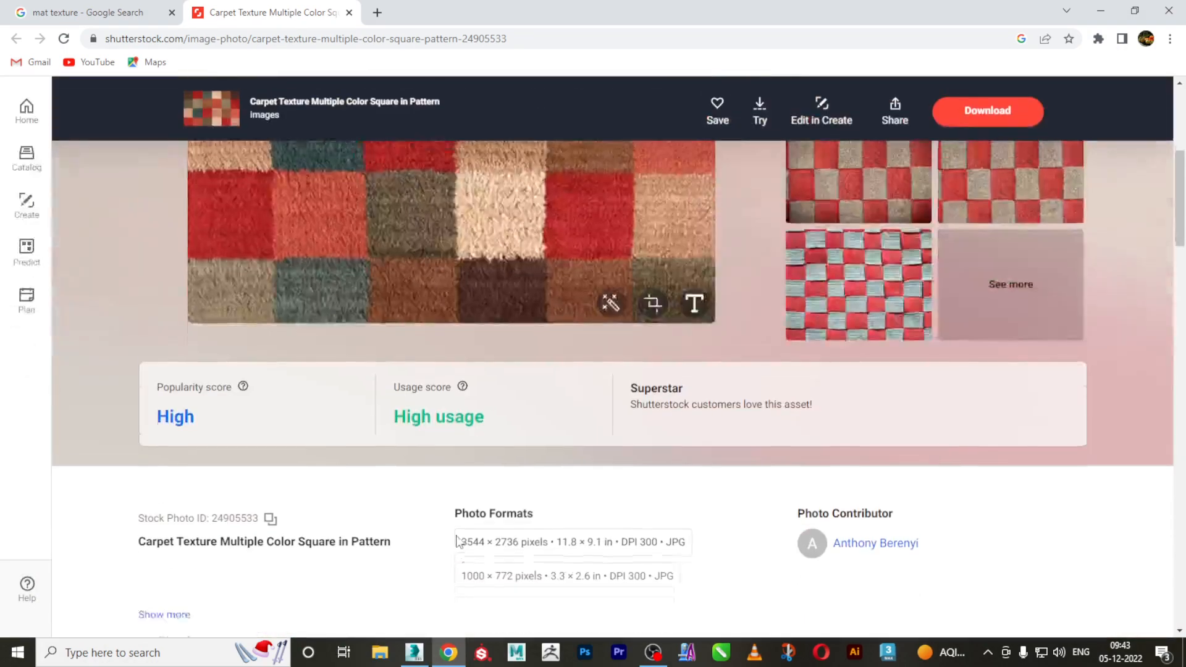
{"action": "scroll", "coordinate": [457, 542], "scroll_direction": "up", "scroll_amount": 5}
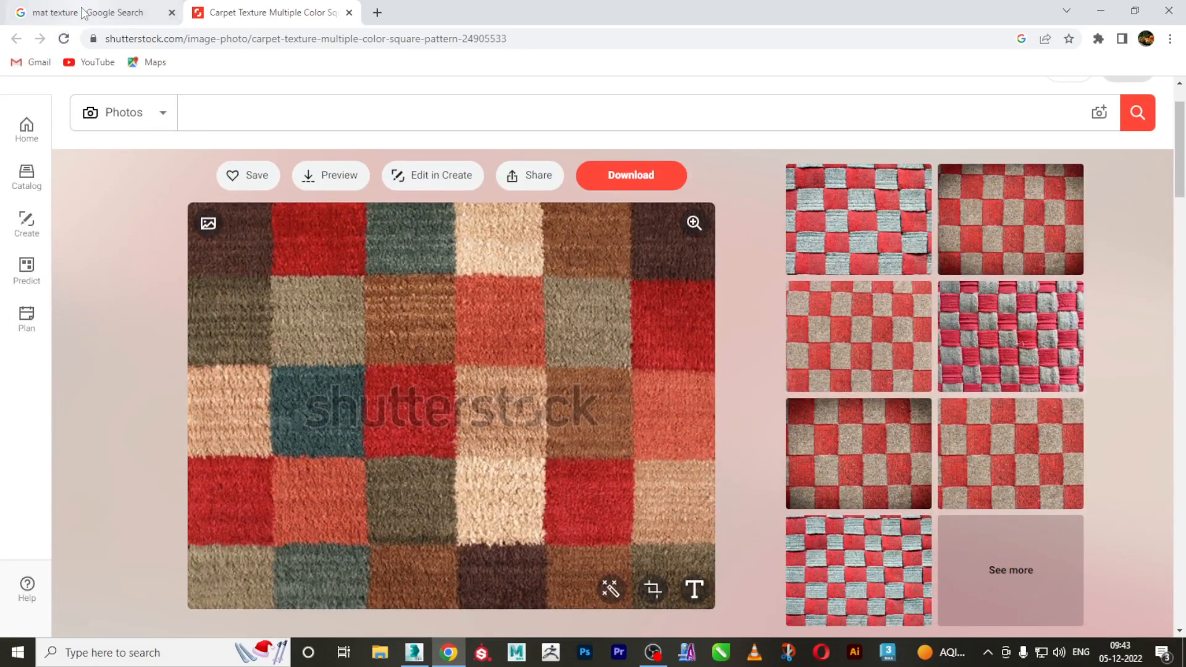
Return to the image results and save the RGBStock coir mat texture to the Desktop as the JPEG image mqYxyCS
{"action": "left_click", "coordinate": [85, 12]}
{"action": "scroll", "coordinate": [970, 522], "scroll_direction": "down", "scroll_amount": 3}
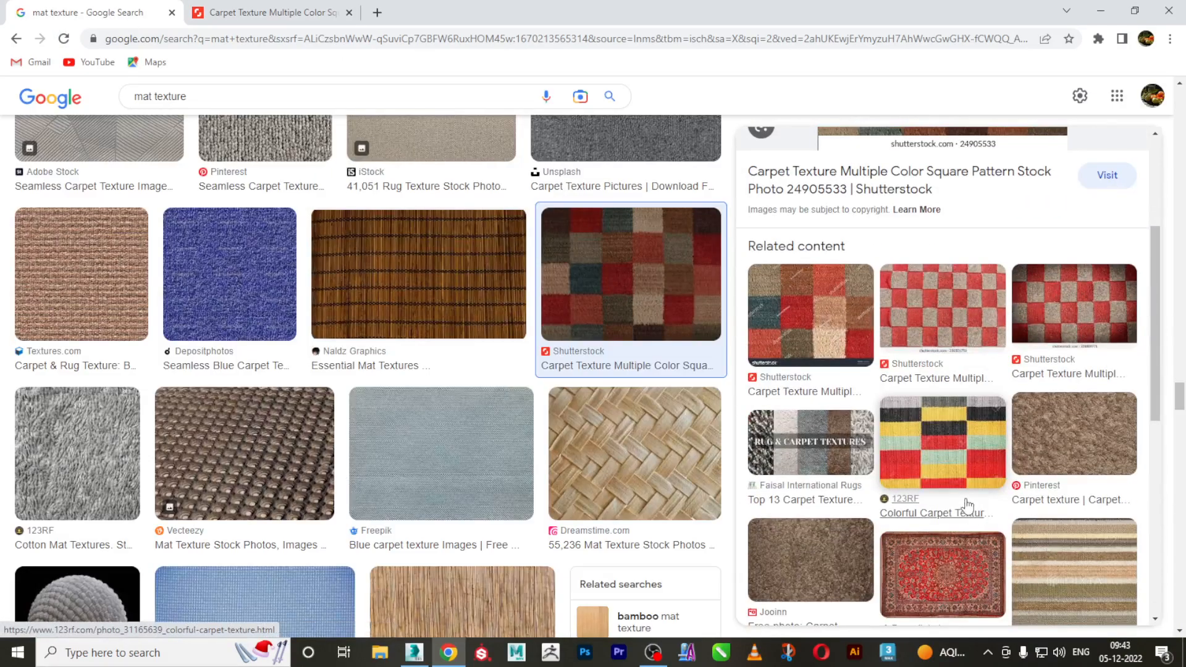
{"action": "scroll", "coordinate": [314, 422], "scroll_direction": "down", "scroll_amount": 12}
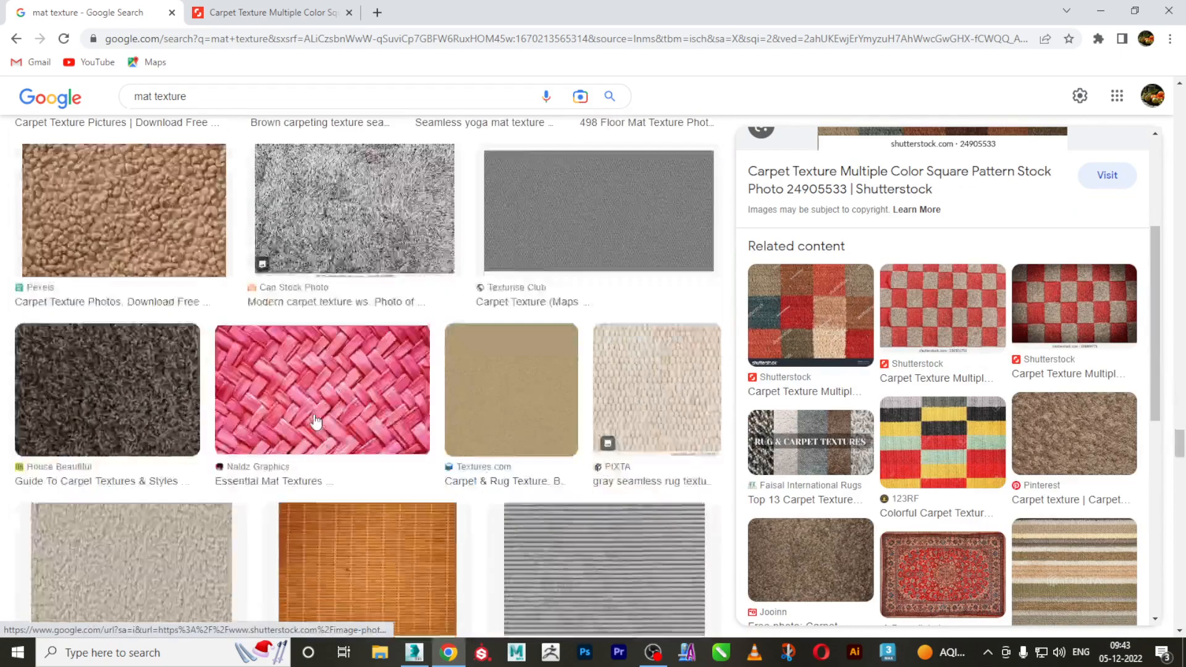
{"action": "scroll", "coordinate": [316, 432], "scroll_direction": "down", "scroll_amount": 8}
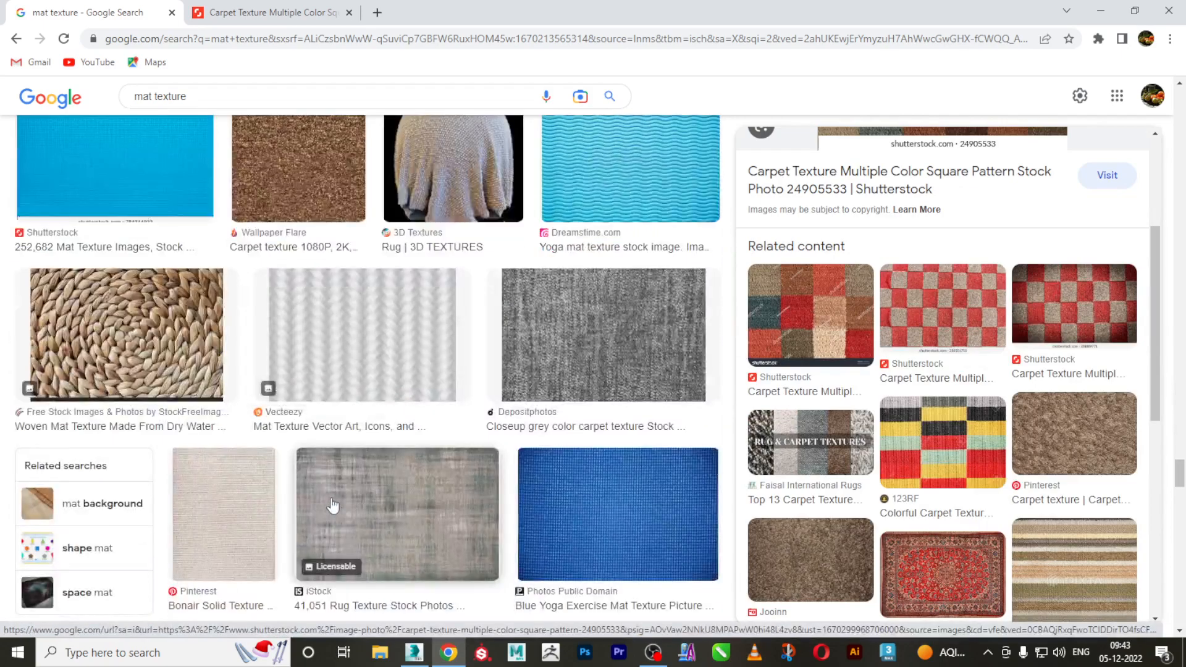
{"action": "scroll", "coordinate": [333, 505], "scroll_direction": "down", "scroll_amount": 10}
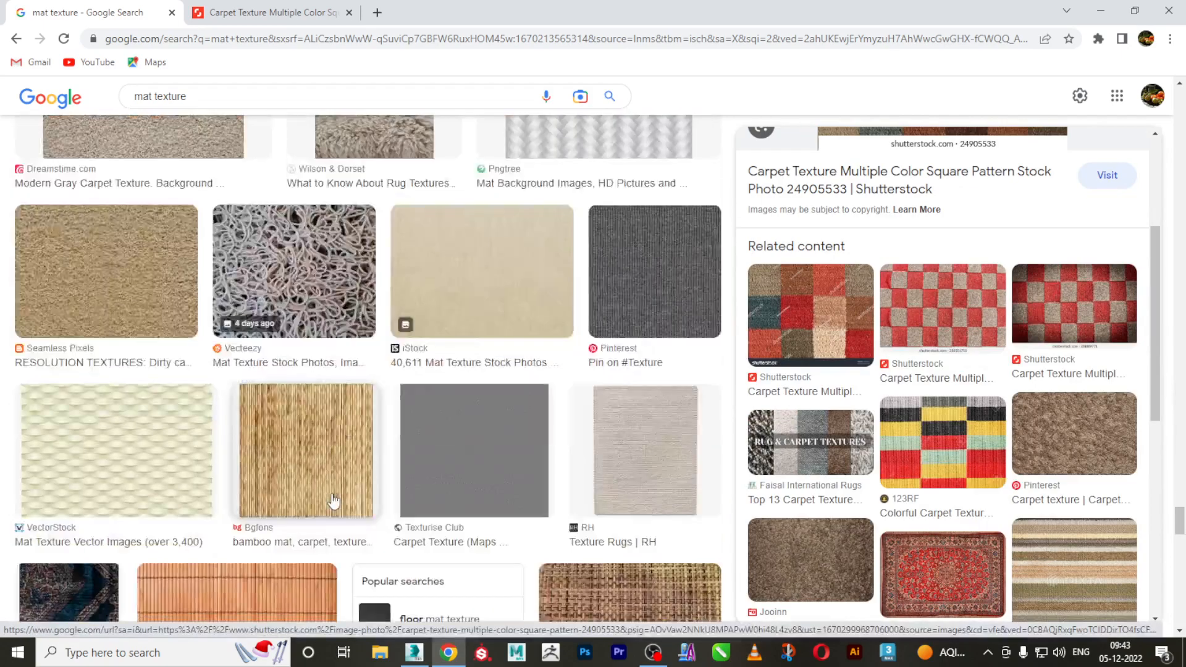
{"action": "scroll", "coordinate": [332, 501], "scroll_direction": "down", "scroll_amount": 10}
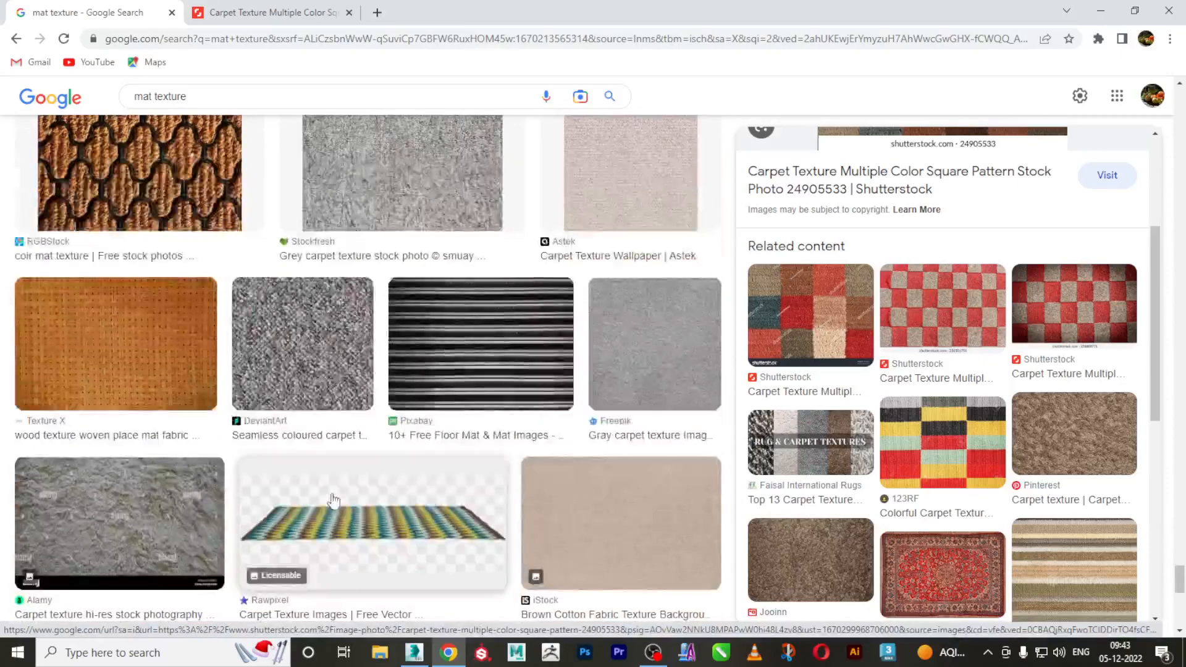
{"action": "left_click", "coordinate": [121, 187]}
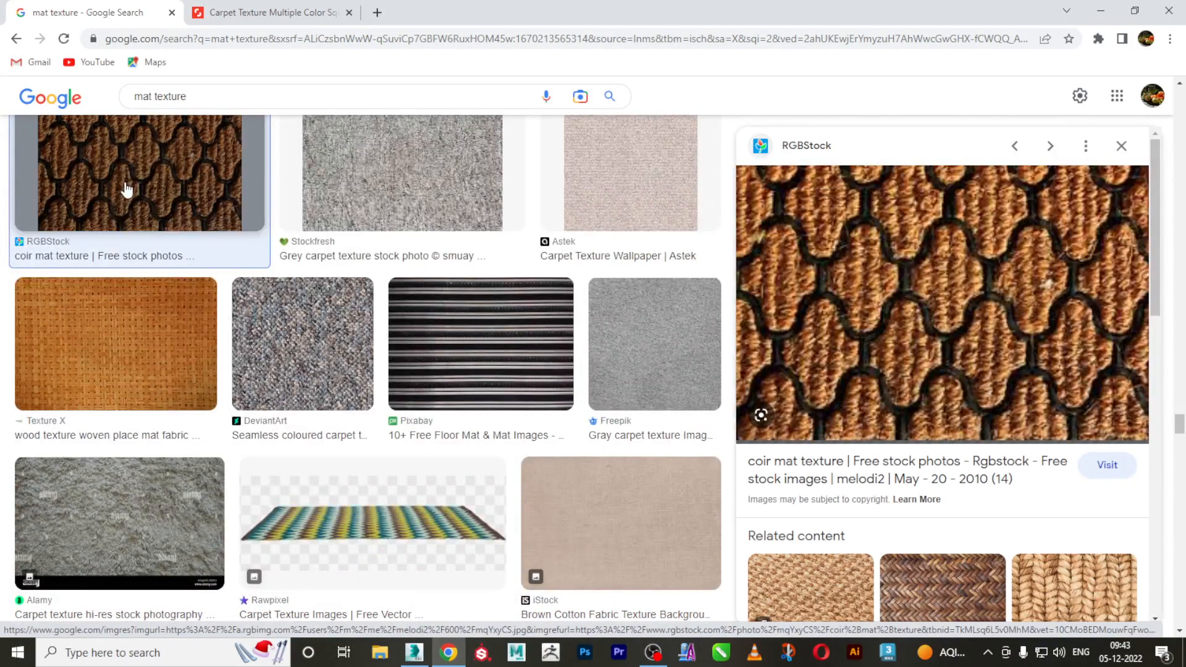
{"action": "right_click", "coordinate": [975, 281]}
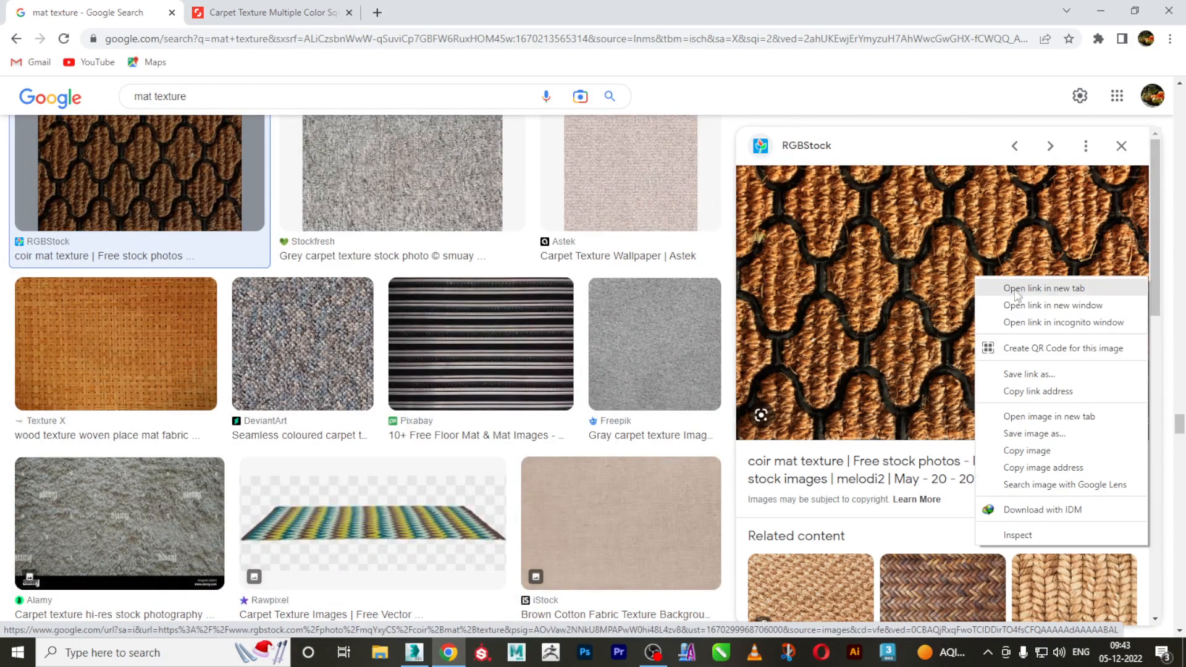
{"action": "left_click", "coordinate": [1035, 434]}
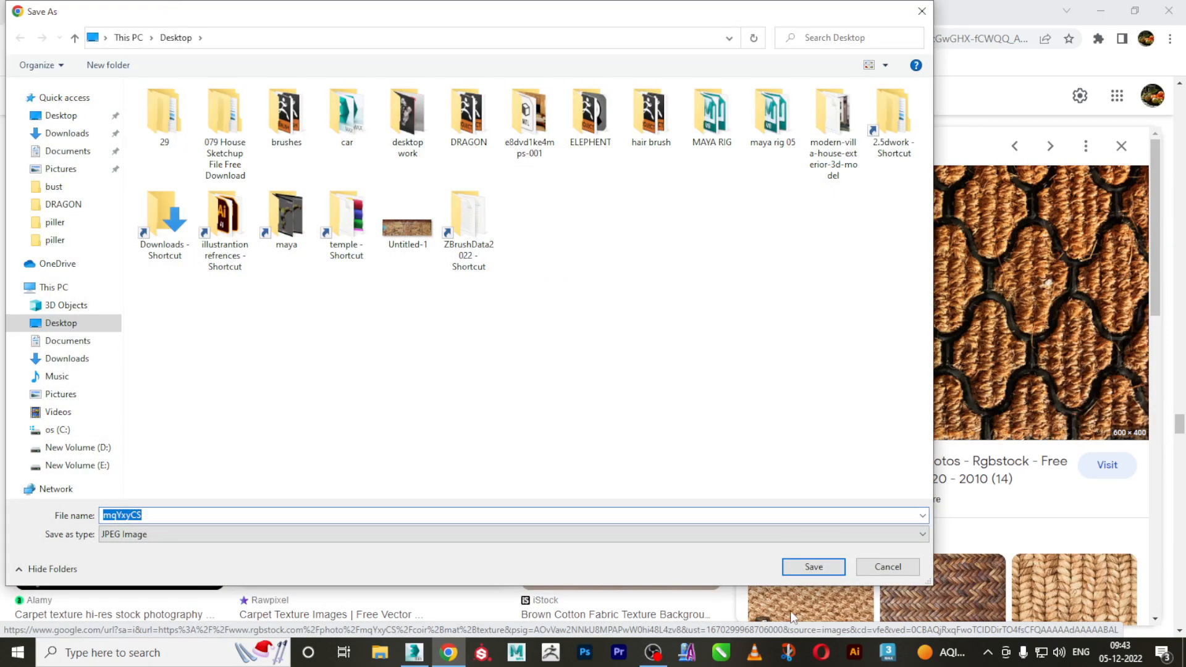
{"action": "left_click", "coordinate": [807, 567]}
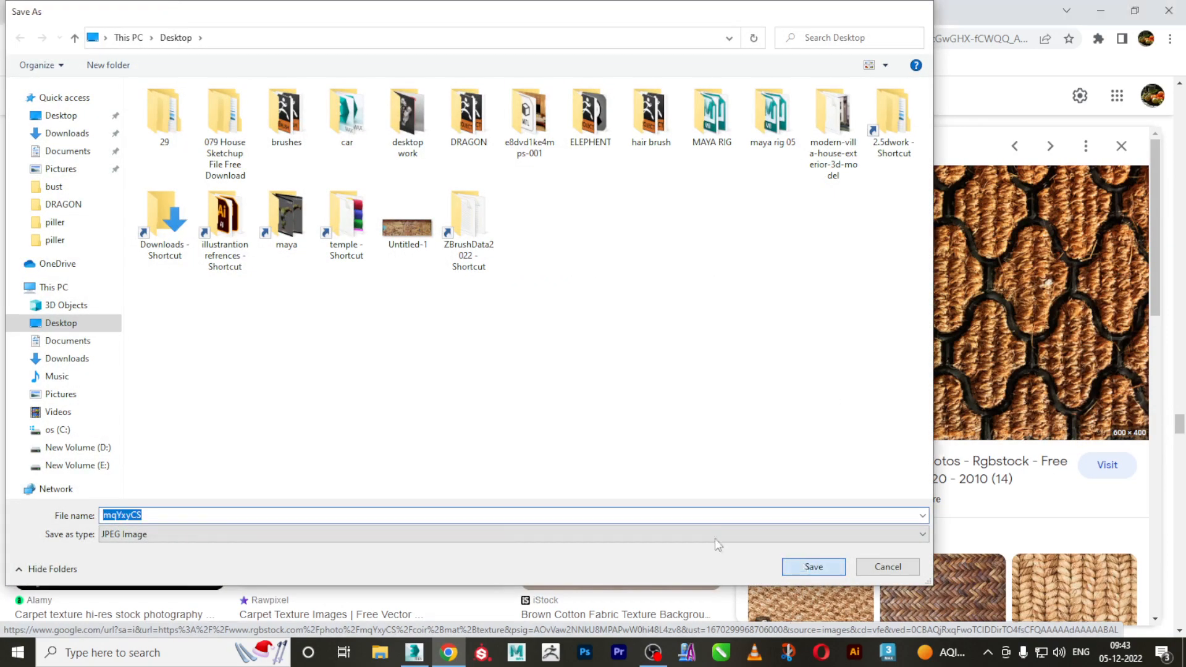
Switch to 3ds Max and create a rectangular plane on the grid in a maximized Perspective viewport
{"action": "left_click", "coordinate": [1101, 11]}
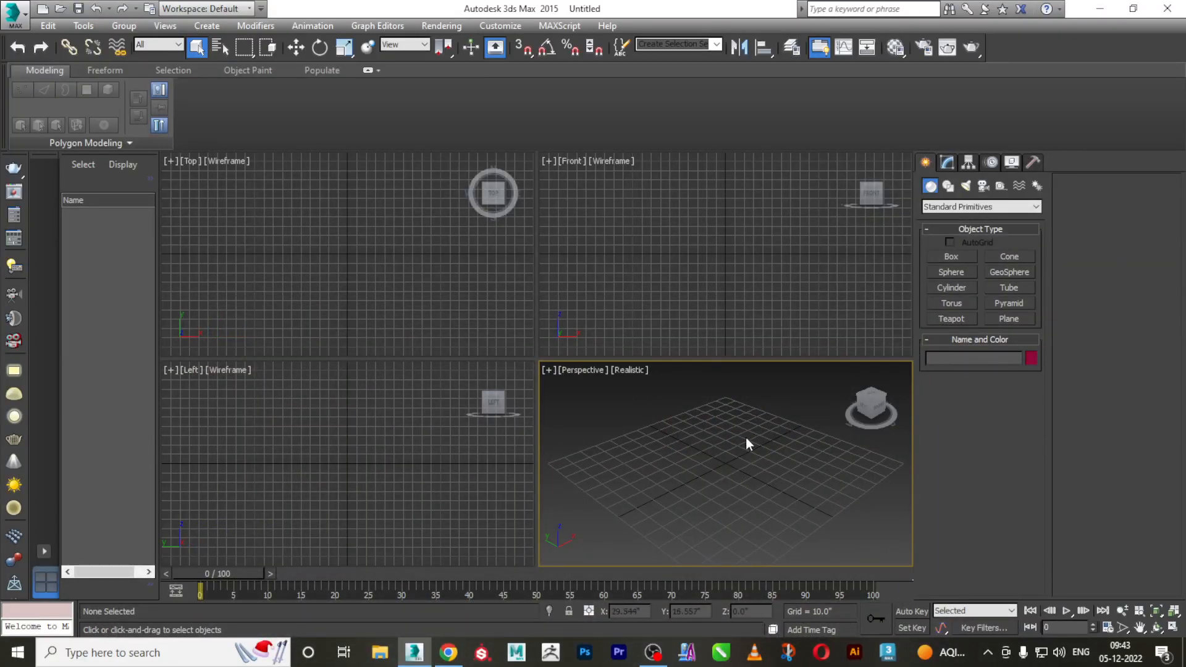
{"action": "key", "text": "alt+w"}
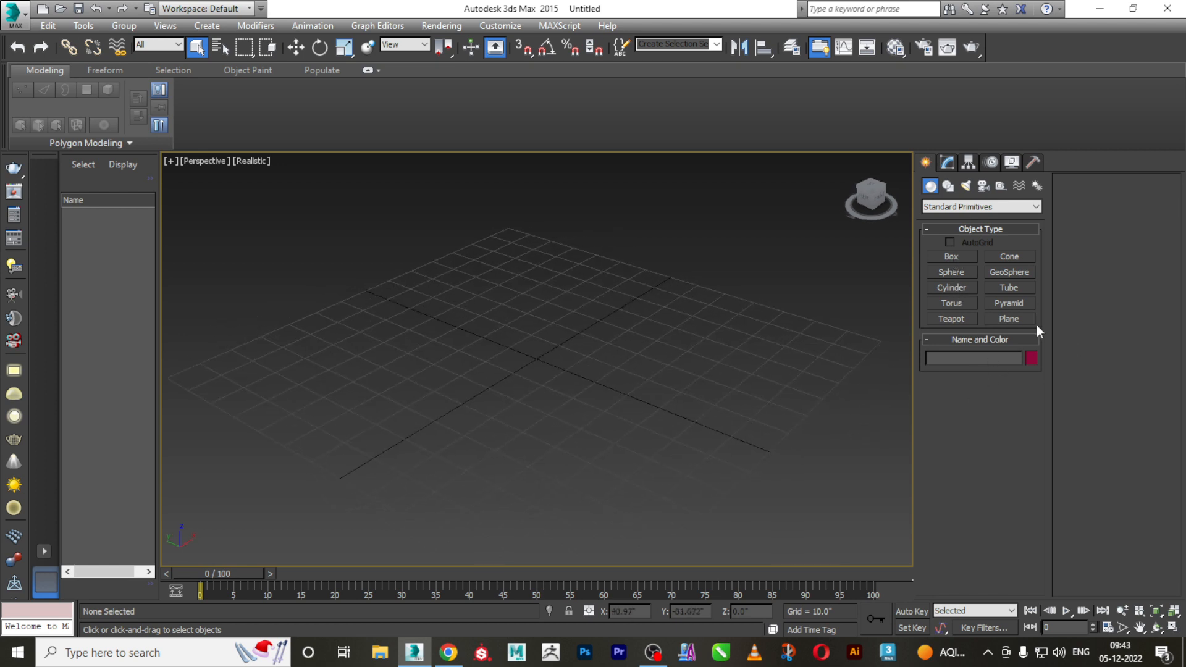
{"action": "left_click", "coordinate": [1016, 316]}
{"action": "left_click_drag", "start_coordinate": [475, 320], "coordinate": [637, 503]}
{"action": "key", "text": "w"}
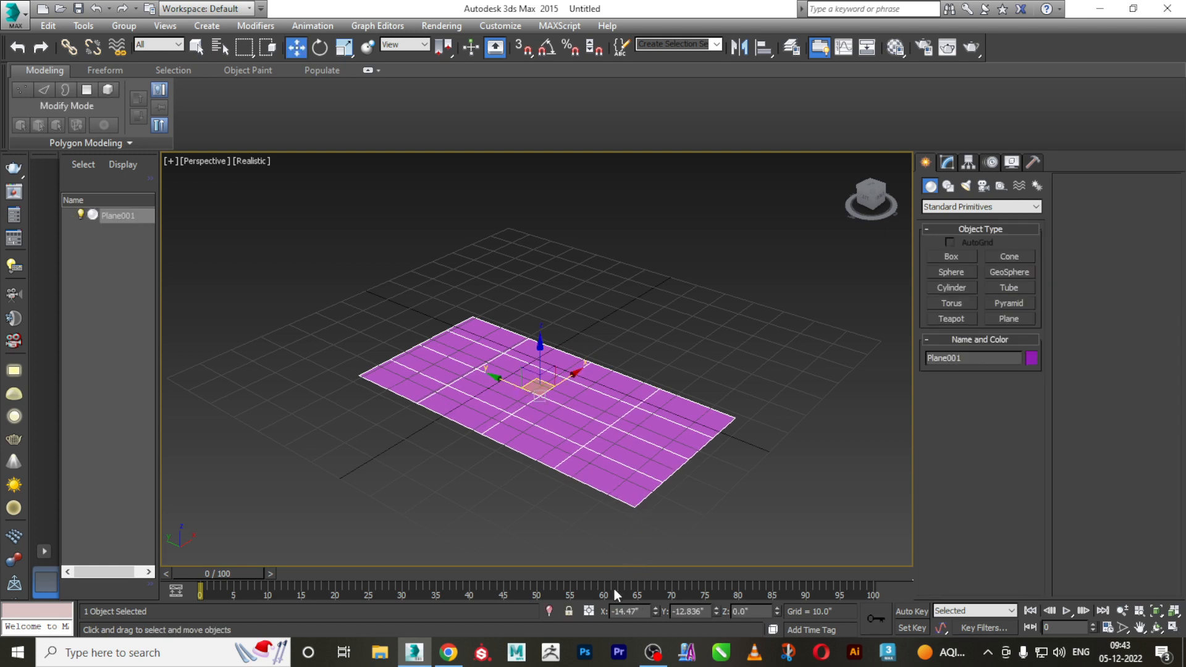
Centre the plane at the world origin by setting its X and Y positions to 0
{"action": "right_click", "coordinate": [655, 608]}
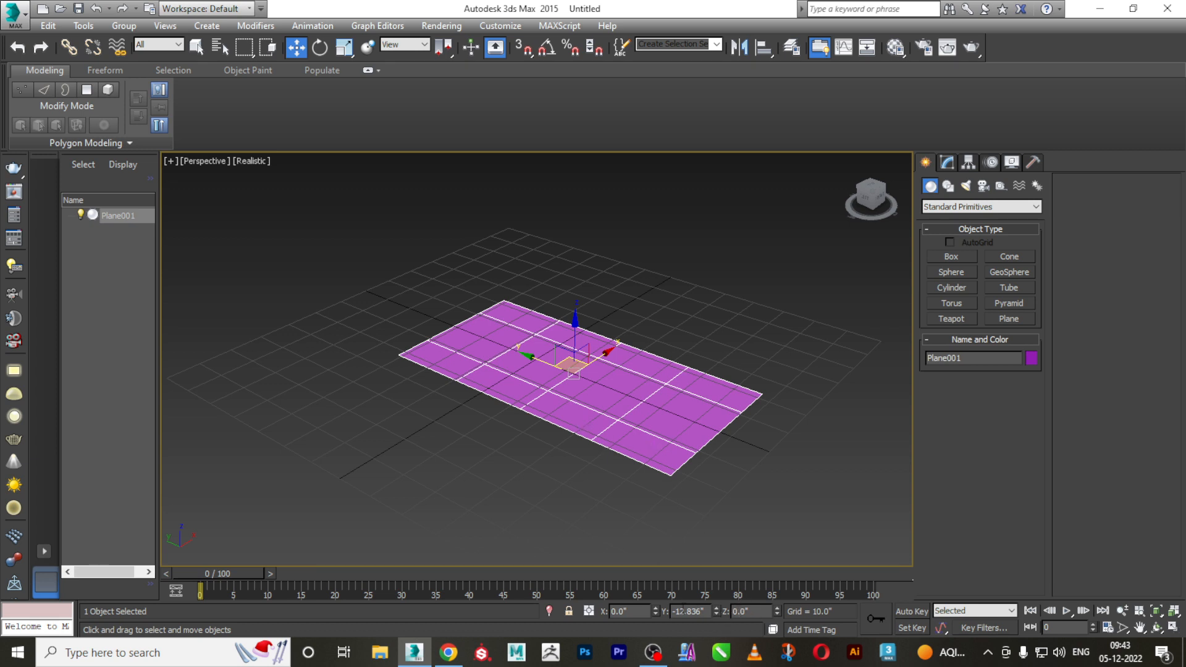
{"action": "right_click", "coordinate": [716, 613]}
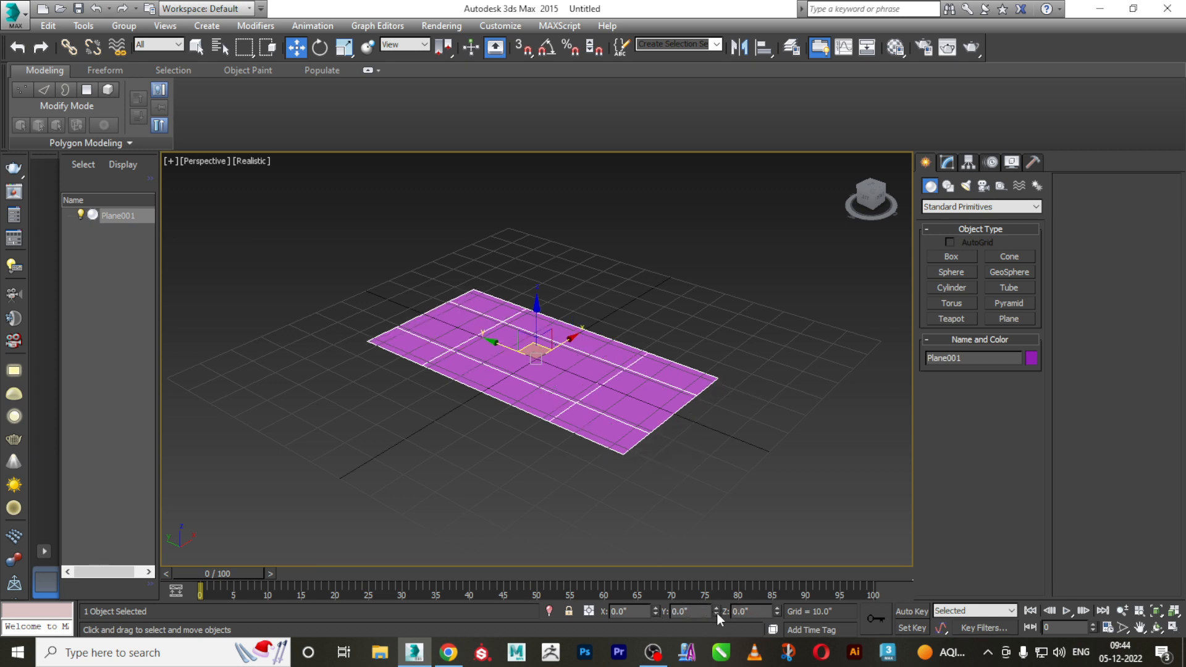
{"action": "middle_click_drag", "start_coordinate": [639, 384], "coordinate": [573, 397], "text": "alt"}
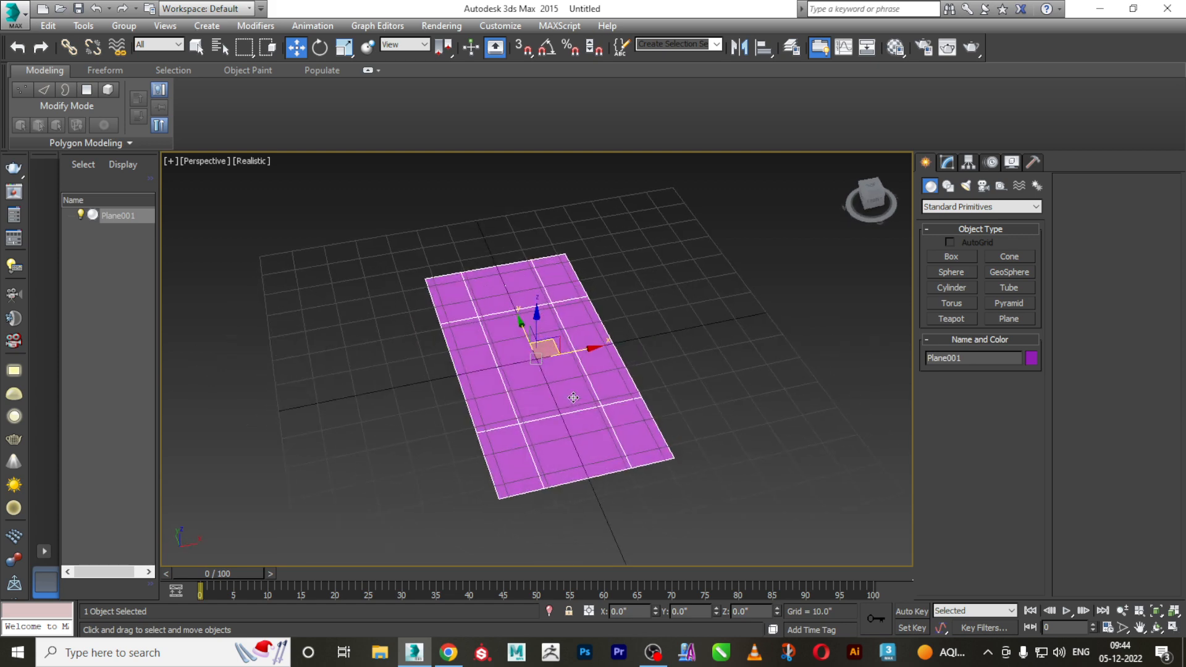
{"action": "scroll", "coordinate": [595, 396], "scroll_direction": "up", "scroll_amount": 5}
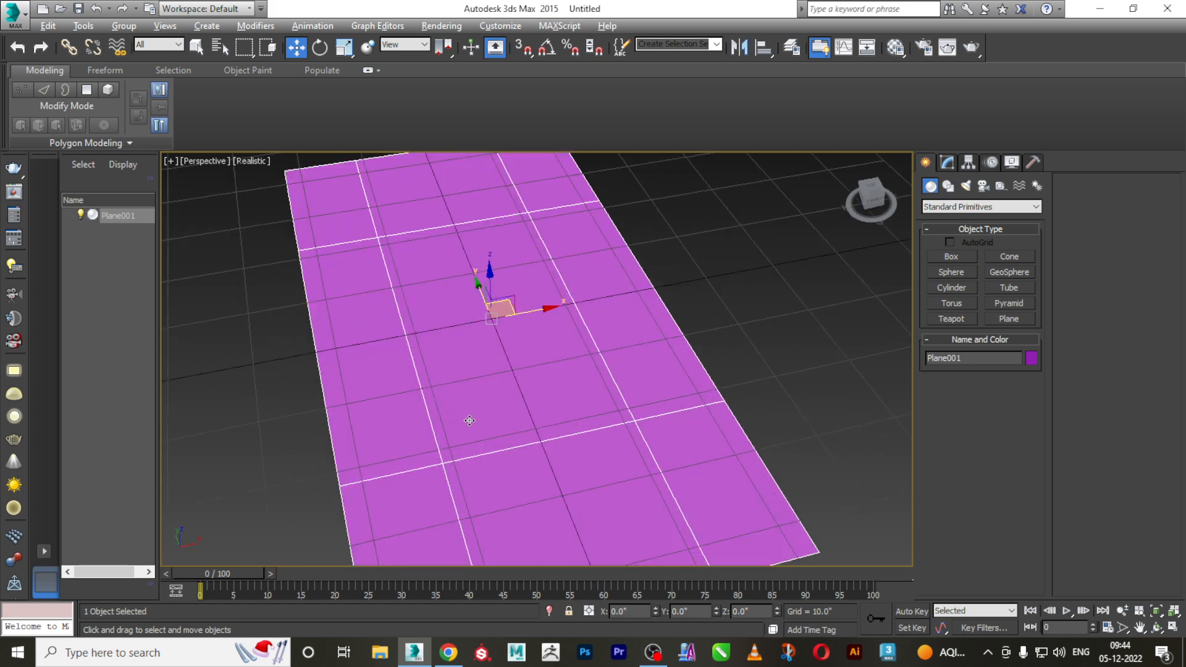
{"action": "middle_click_drag", "start_coordinate": [469, 421], "coordinate": [474, 393], "text": "alt"}
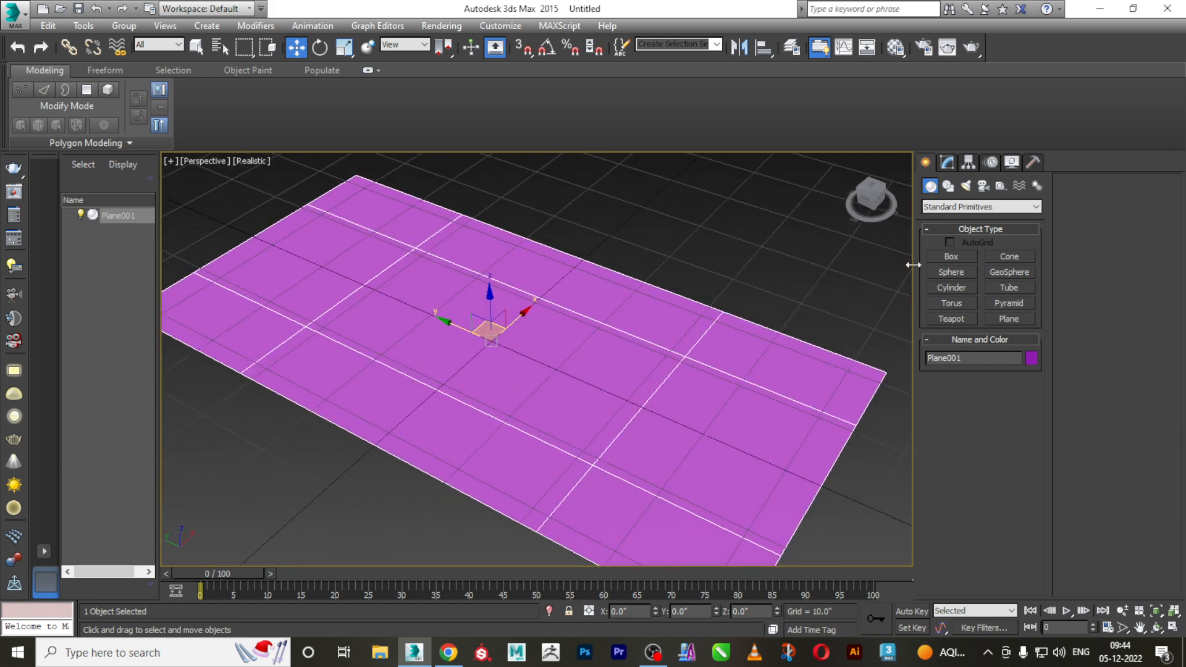
Raise the plane's subdivision to 19 length segments and 12 width segments
{"action": "left_click", "coordinate": [947, 163]}
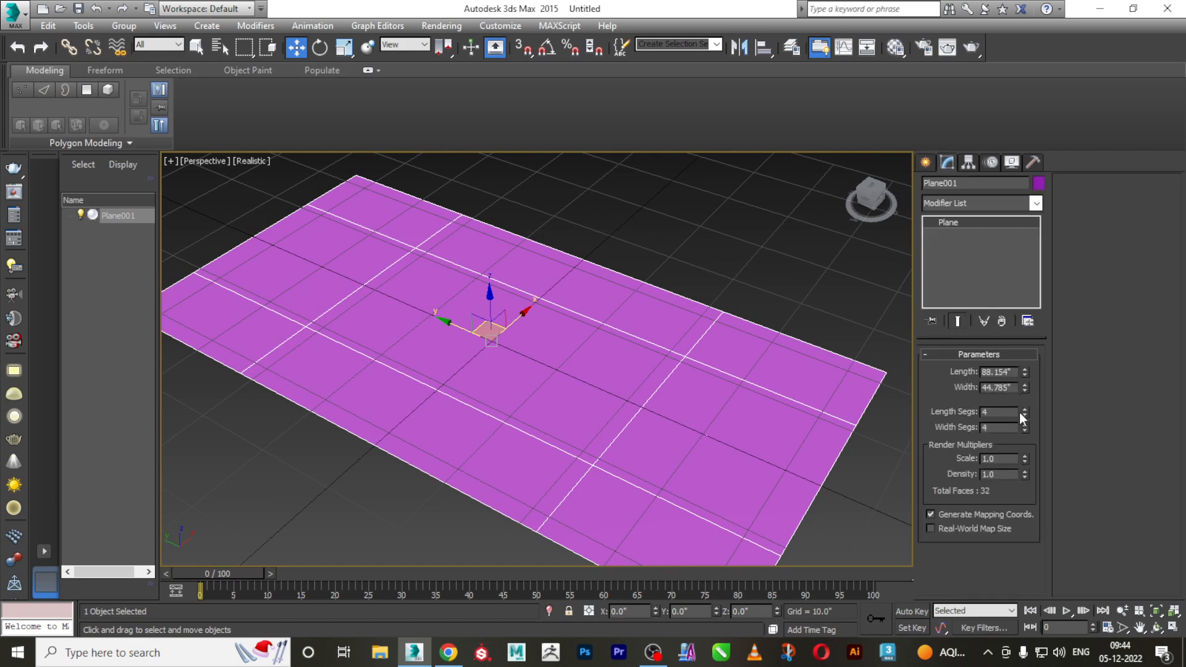
{"action": "left_click_drag", "start_coordinate": [1025, 412], "coordinate": [995, 248]}
{"action": "left_click_drag", "start_coordinate": [1027, 426], "coordinate": [1026, 307]}
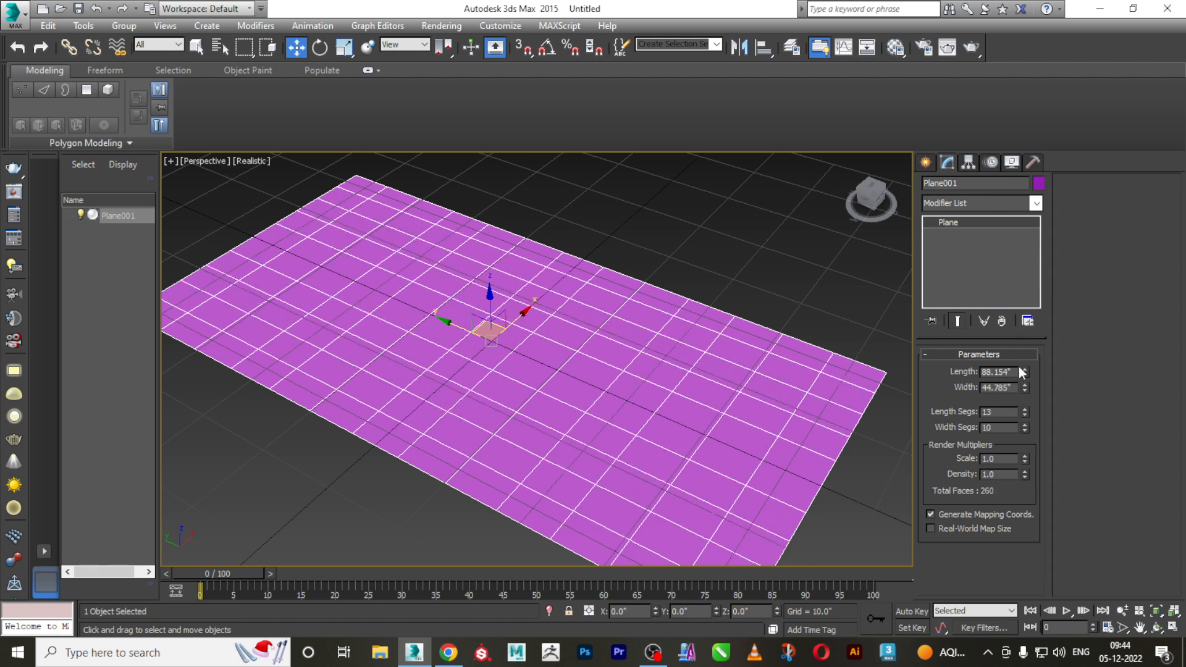
{"action": "mouse_move", "coordinate": [1025, 410]}
{"action": "left_mouse_down"}
{"action": "mouse_move", "coordinate": [1029, 392]}
{"action": "mouse_move", "coordinate": [1021, 412]}
{"action": "left_mouse_up"}
Scale the plane up along its length and width on the grid, and return to the Move tool
{"action": "middle_click_drag", "start_coordinate": [624, 421], "coordinate": [575, 431], "text": "alt"}
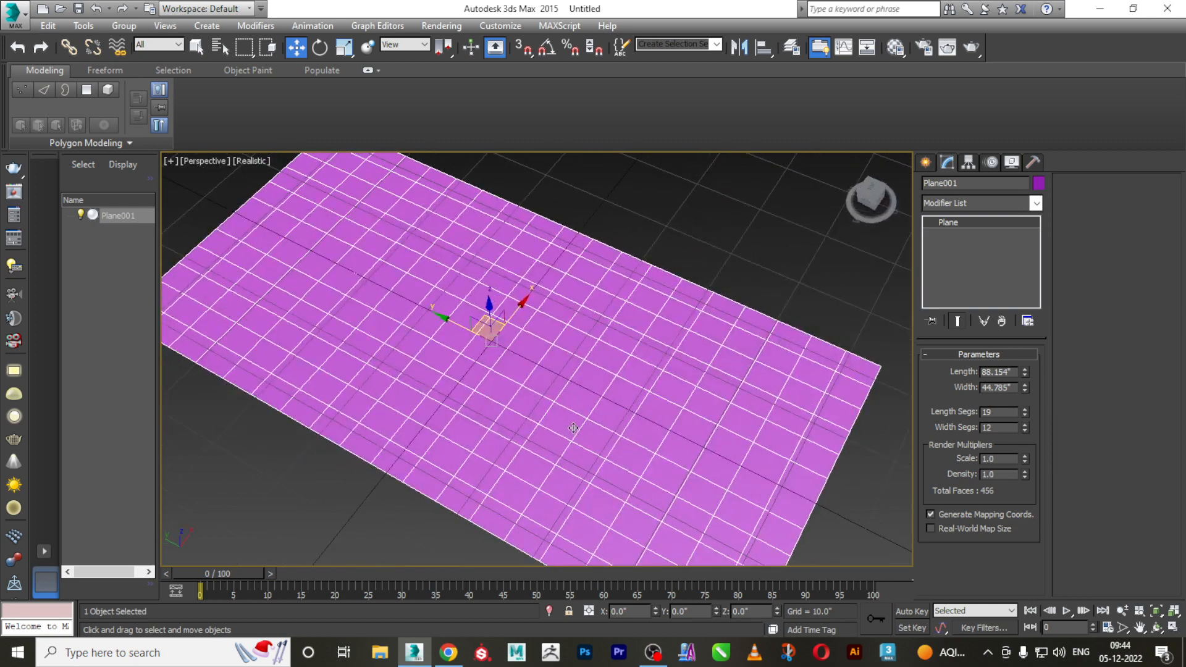
{"action": "key", "text": "r"}
{"action": "left_click_drag", "start_coordinate": [518, 369], "coordinate": [508, 422]}
{"action": "scroll", "coordinate": [508, 380], "scroll_direction": "down", "scroll_amount": 5}
{"action": "middle_click_drag", "start_coordinate": [508, 422], "coordinate": [549, 498], "text": "alt"}
{"action": "key", "text": "w"}
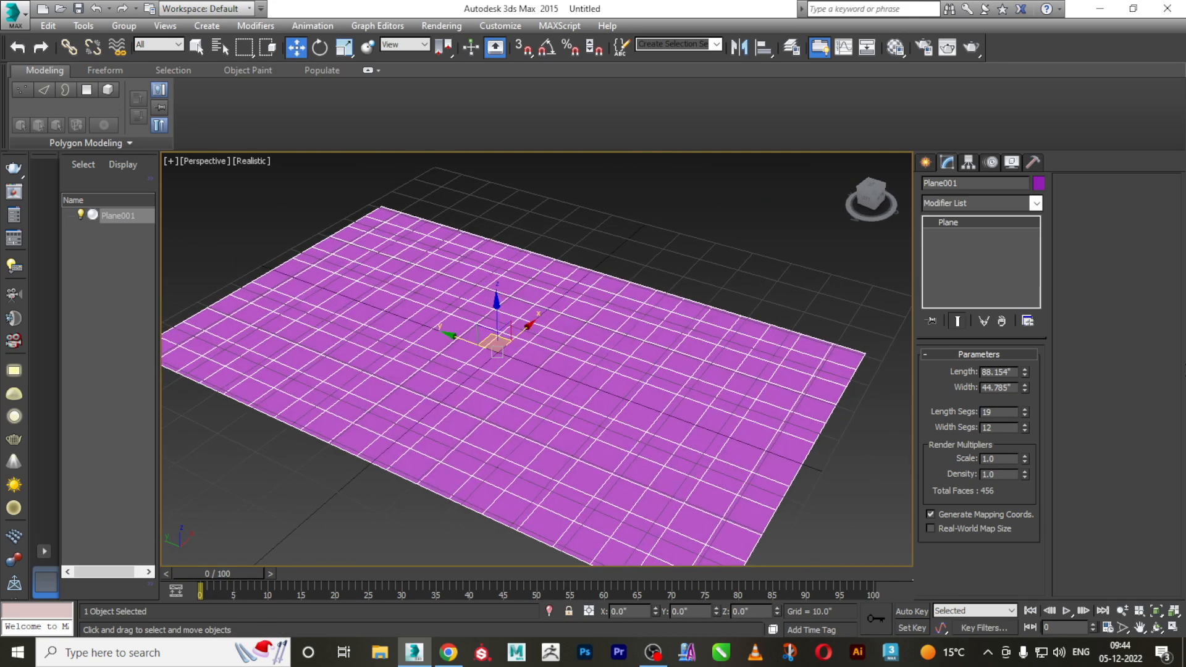
Set both the length segments and the width segments of the plane to 40
{"action": "left_click", "coordinate": [969, 208]}
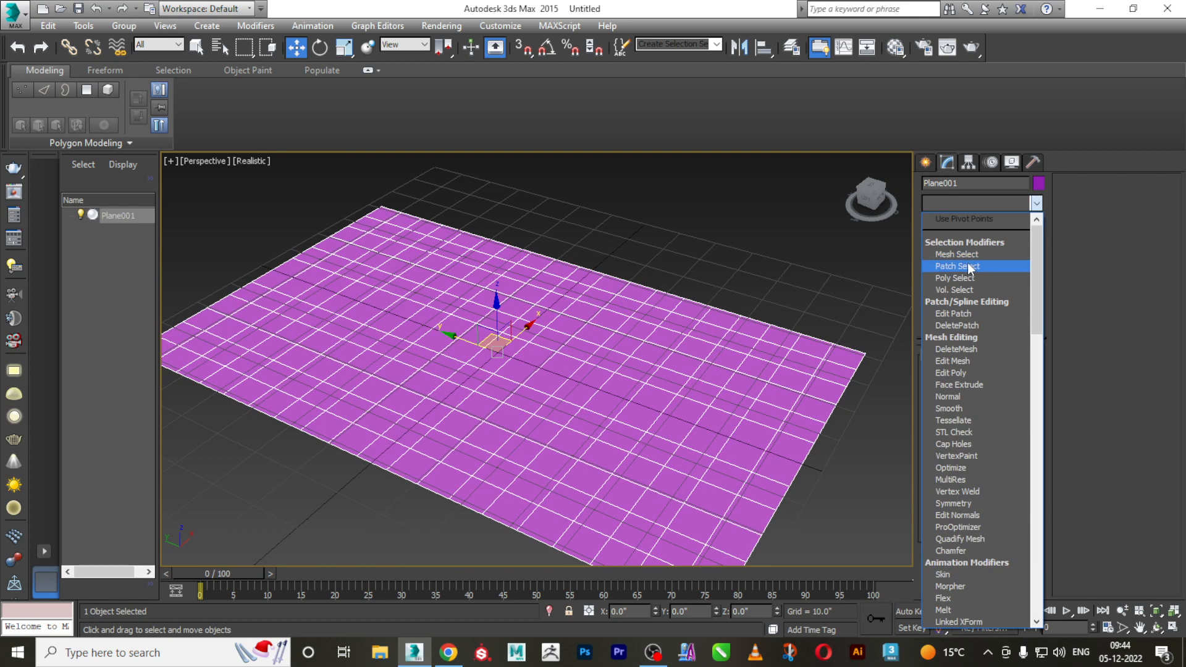
{"action": "left_click", "coordinate": [684, 271]}
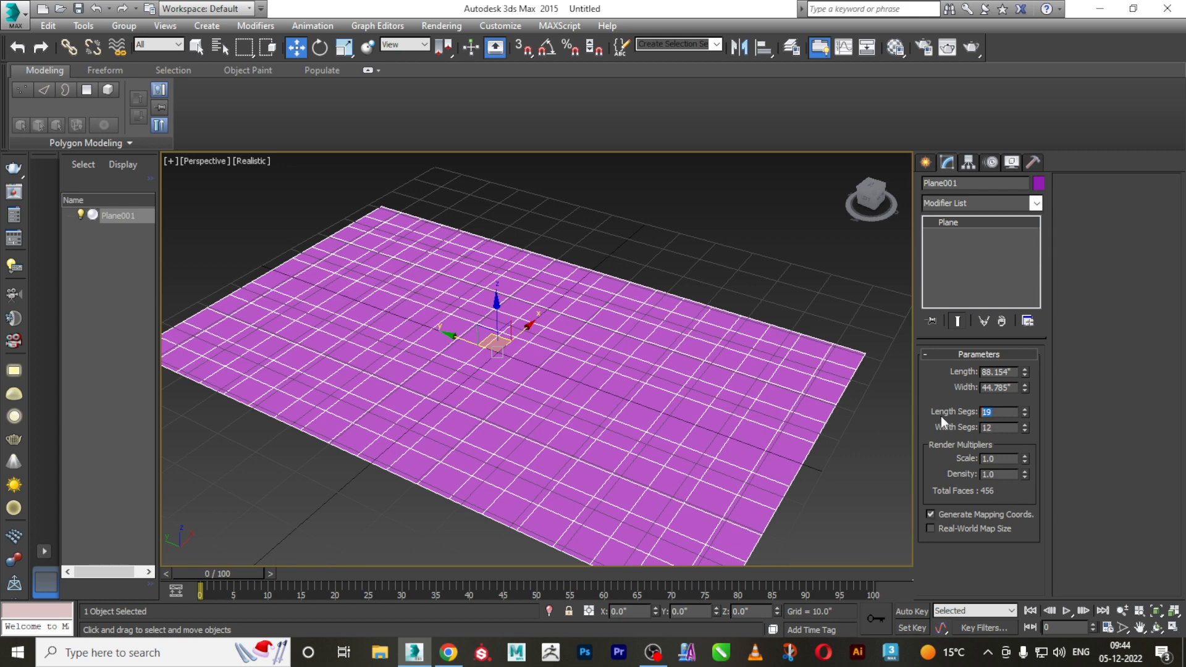
{"action": "type", "text": "40"}
{"action": "key", "text": "Tab"}
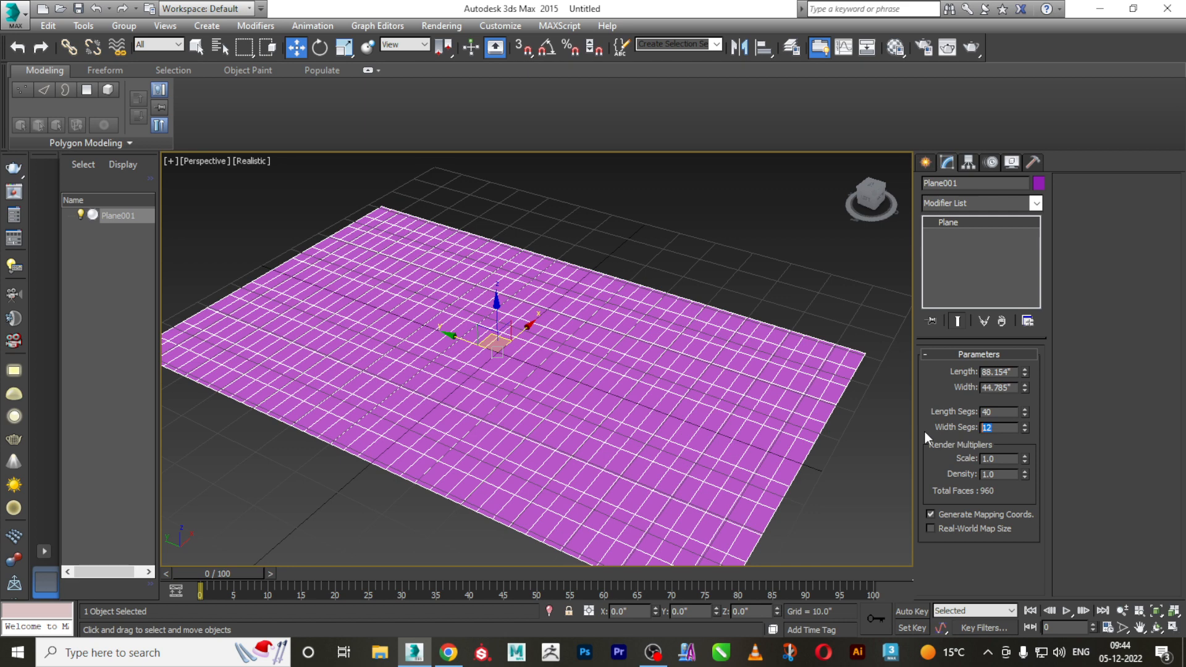
{"action": "type", "text": "40"}
{"action": "key", "text": "Return"}
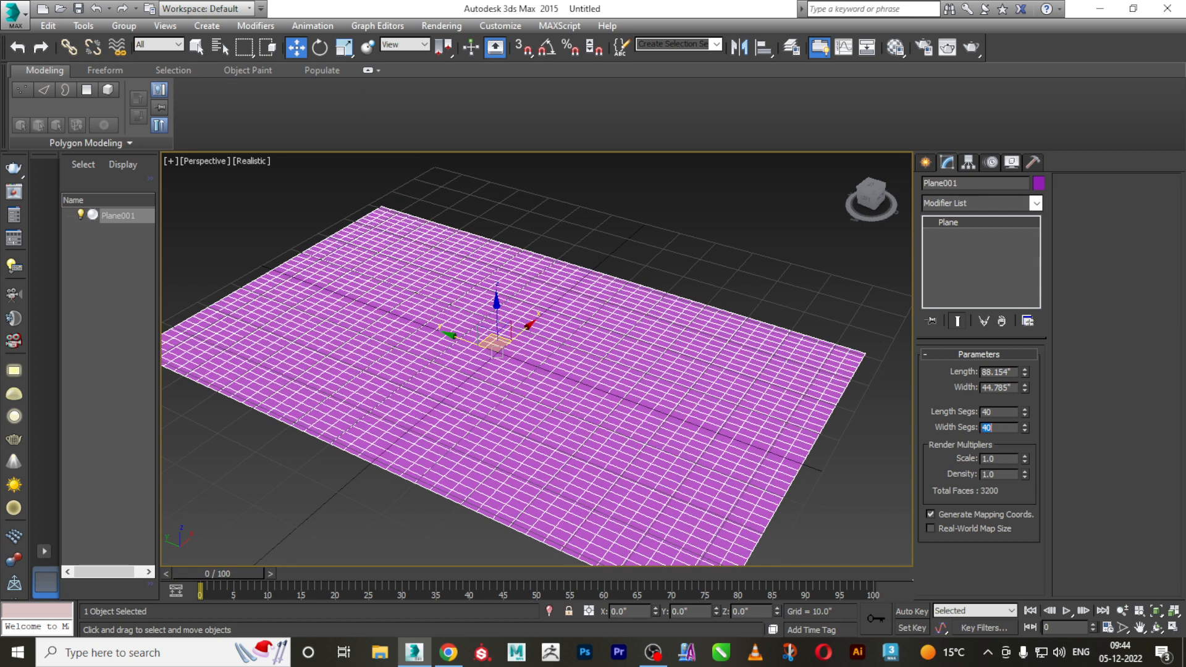
Add a Noise modifier to the subdivided plane
{"action": "left_click", "coordinate": [970, 203]}
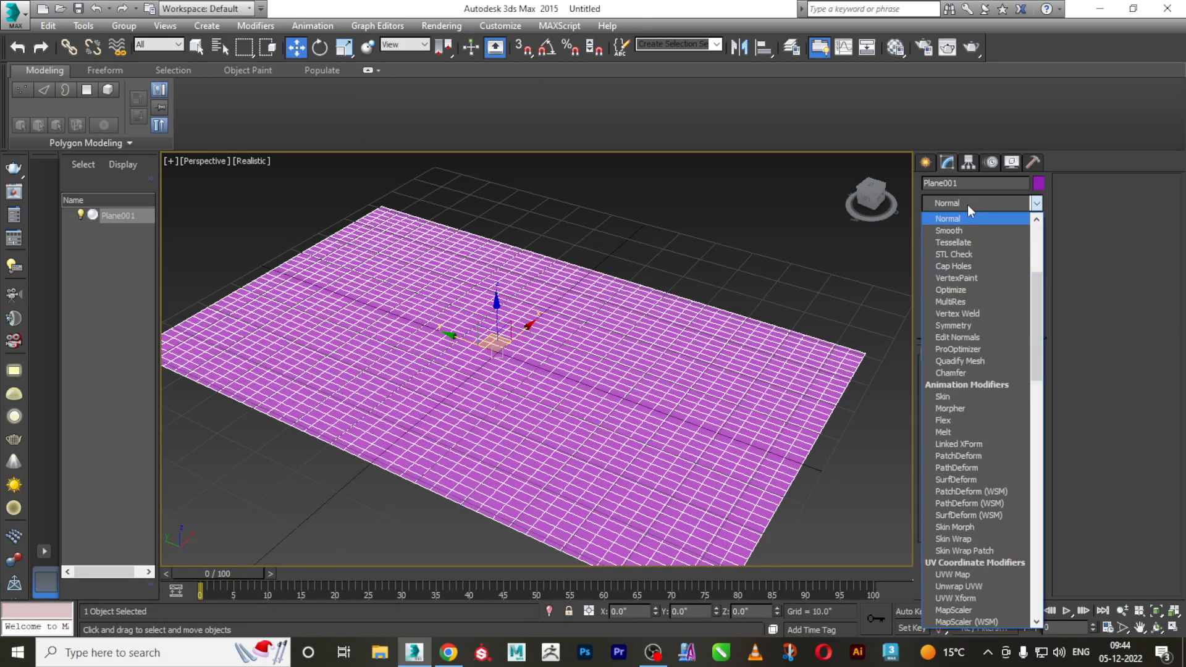
{"action": "key", "text": "n"}
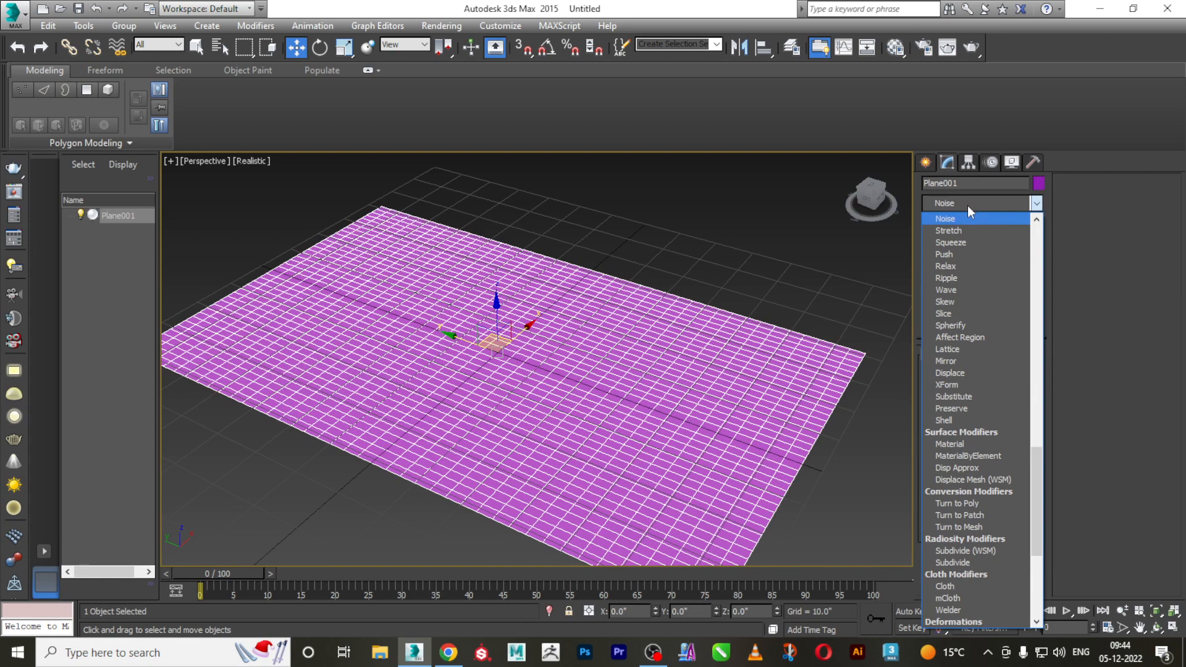
{"action": "left_click", "coordinate": [962, 220]}
{"action": "scroll", "coordinate": [629, 535], "scroll_direction": "up", "scroll_amount": 10}
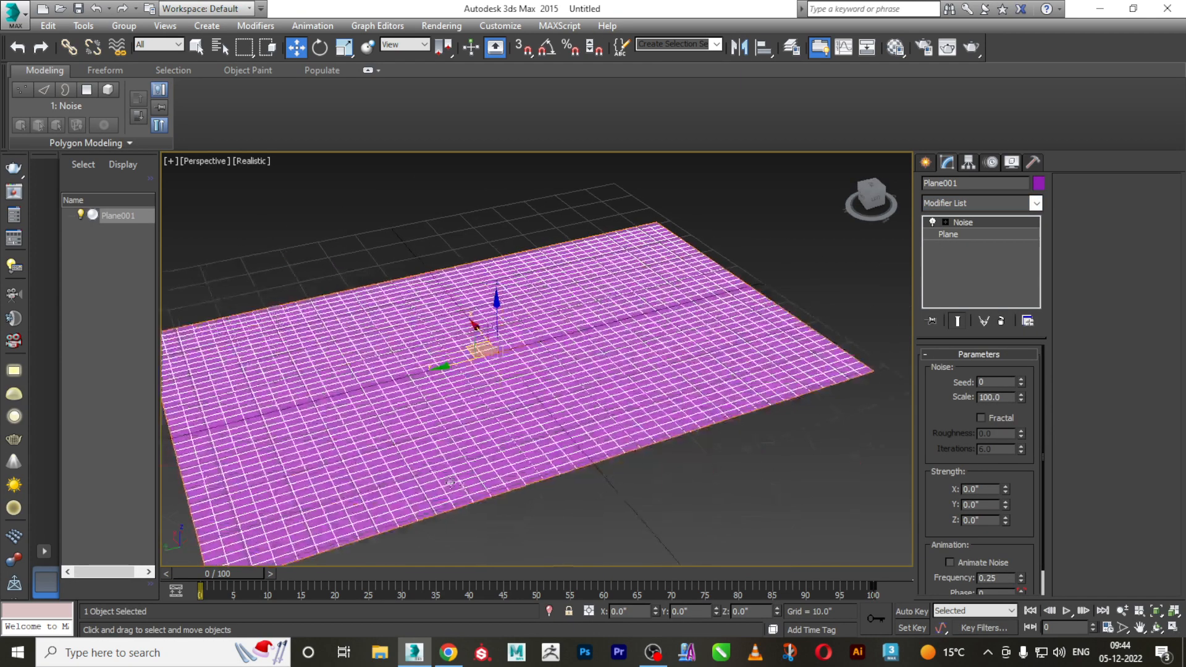
Set the Noise modifier's seed to 7 and its X, Y and Z strength to 5 inches each
{"action": "middle_click_drag", "start_coordinate": [493, 473], "coordinate": [540, 535]}
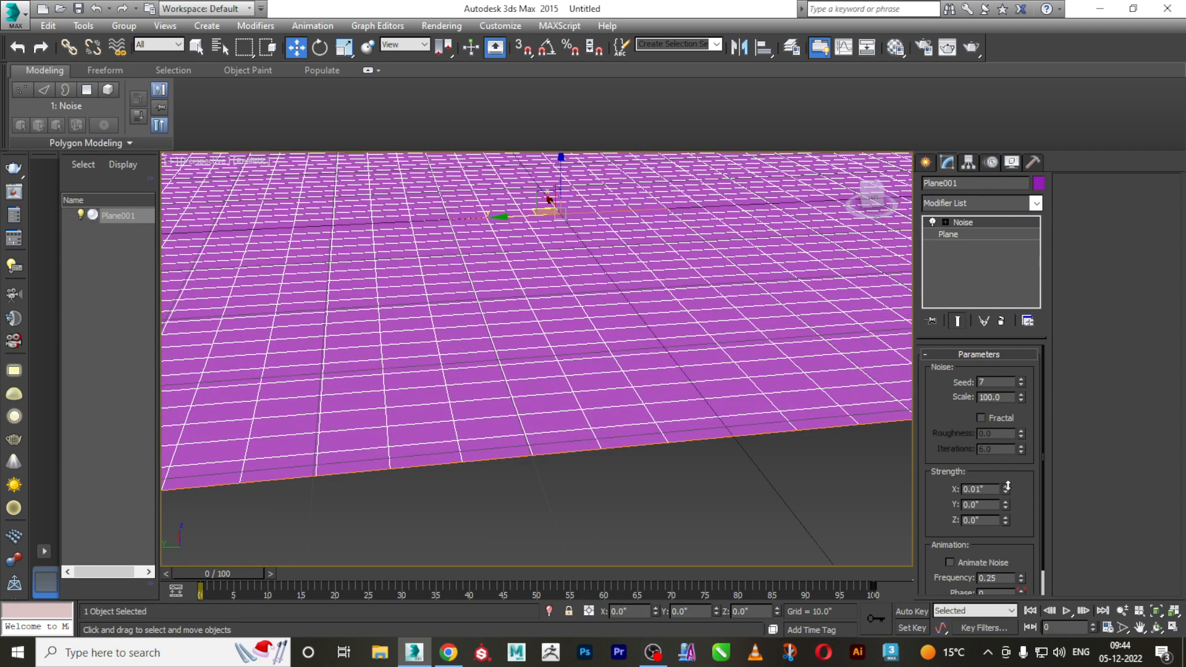
{"action": "left_click_drag", "start_coordinate": [1007, 487], "coordinate": [867, 489]}
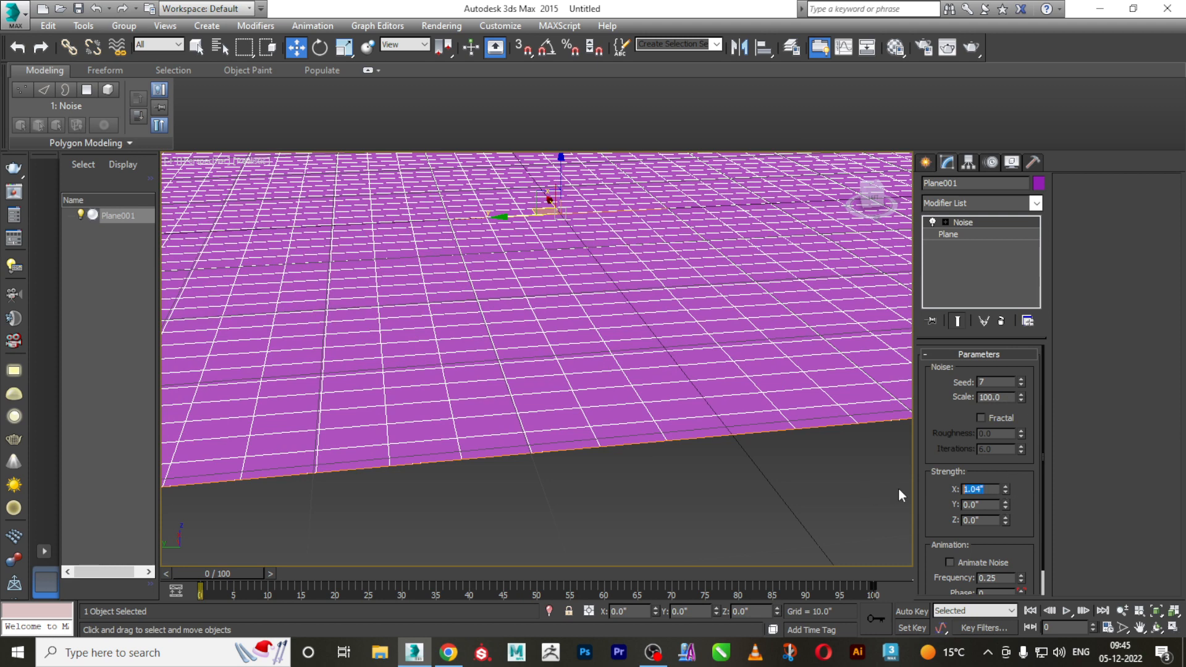
{"action": "type", "text": "5"}
{"action": "key", "text": "Return"}
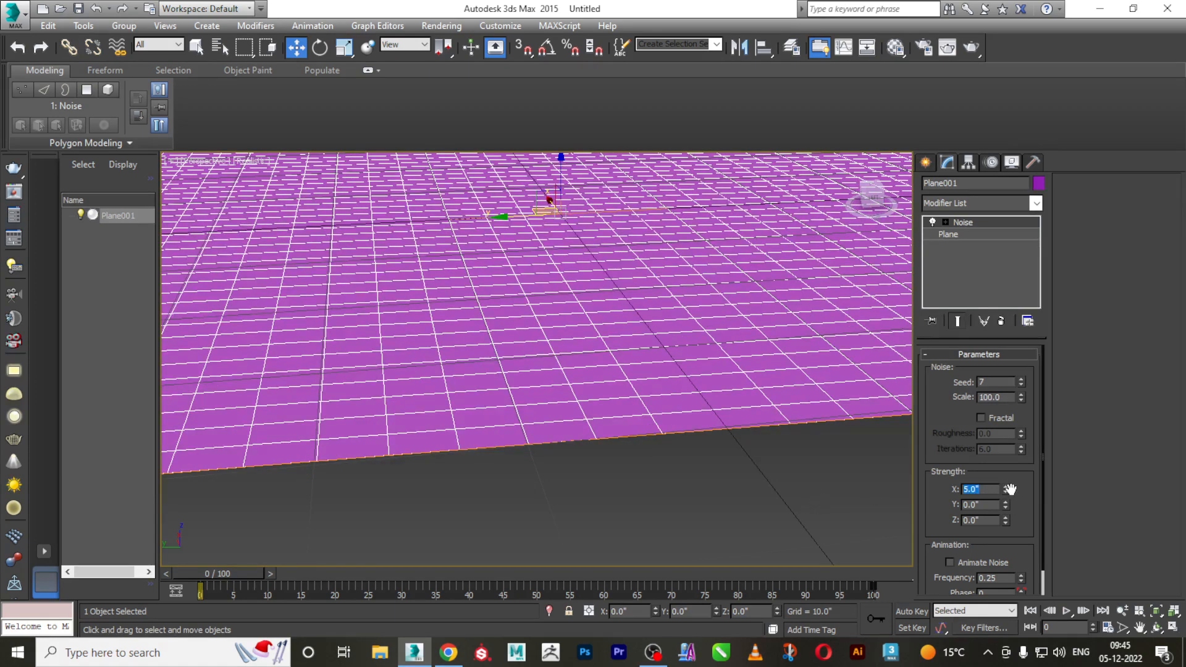
{"action": "key", "text": "Tab"}
{"action": "type", "text": "5"}
{"action": "key", "text": "Return"}
{"action": "left_click_drag", "start_coordinate": [976, 523], "coordinate": [917, 522]}
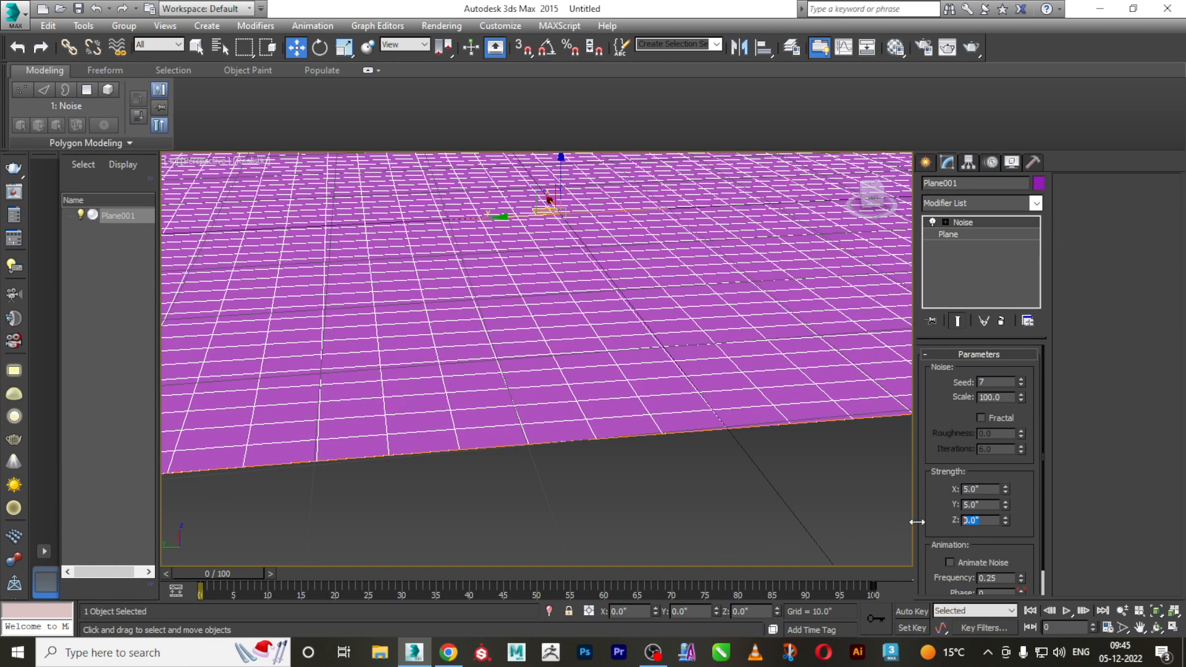
{"action": "type", "text": "5"}
{"action": "key", "text": "Return"}
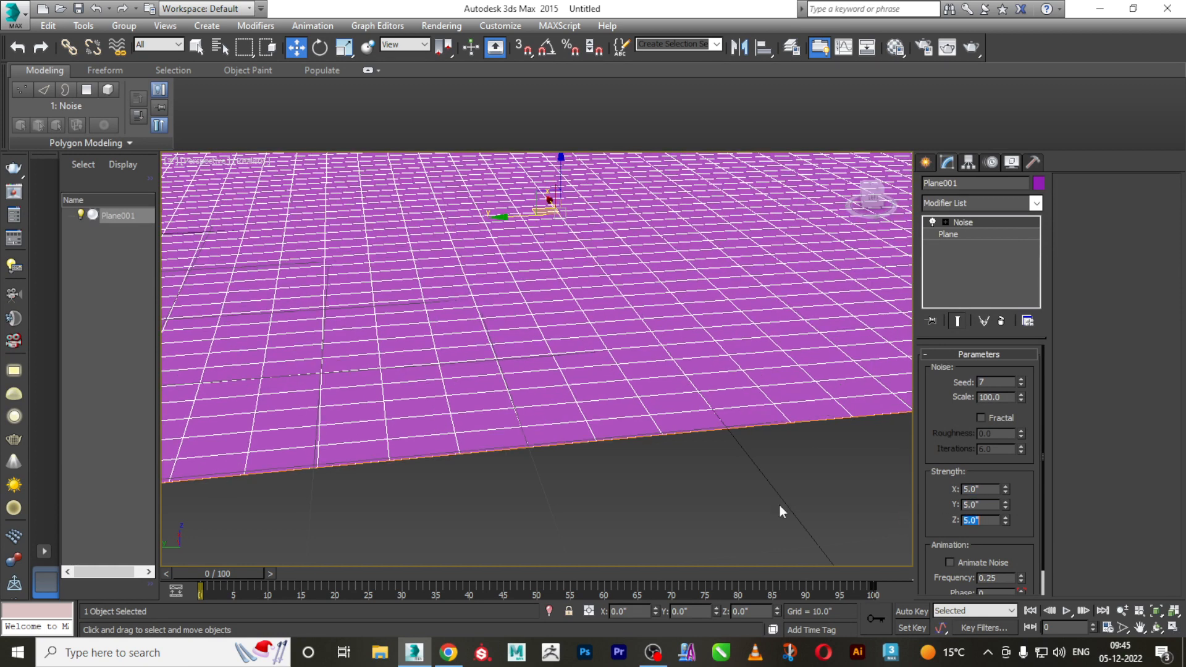
Examine the noise-deformed plane from several angles and distances, with and without its selection wireframe
{"action": "scroll", "coordinate": [711, 508], "scroll_direction": "down", "scroll_amount": 5}
{"action": "middle_click_drag", "start_coordinate": [556, 497], "coordinate": [627, 459], "text": "alt"}
{"action": "left_click", "coordinate": [818, 494]}
{"action": "middle_click_drag", "start_coordinate": [817, 491], "coordinate": [694, 529], "text": "alt"}
{"action": "scroll", "coordinate": [530, 425], "scroll_direction": "up", "scroll_amount": 3}
{"action": "left_click", "coordinate": [532, 424]}
{"action": "scroll", "coordinate": [532, 424], "scroll_direction": "down", "scroll_amount": 3}
{"action": "middle_click_drag", "start_coordinate": [532, 426], "coordinate": [581, 403], "text": "alt"}
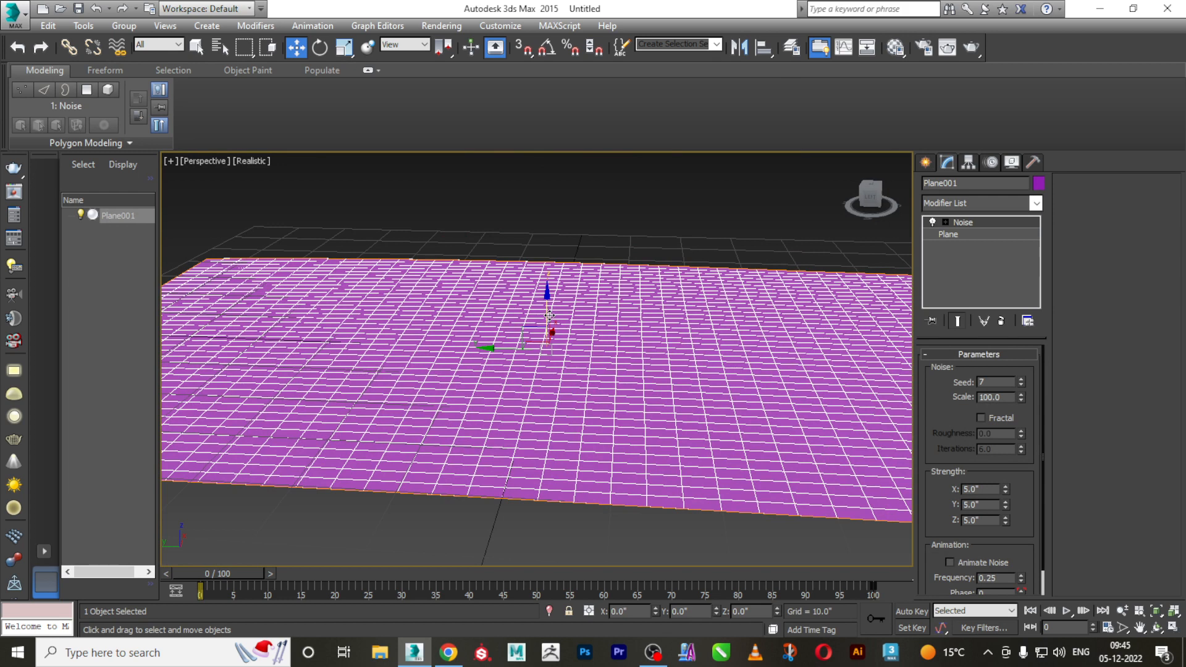
{"action": "scroll", "coordinate": [556, 370], "scroll_direction": "down", "scroll_amount": 5}
{"action": "left_click", "coordinate": [534, 383]}
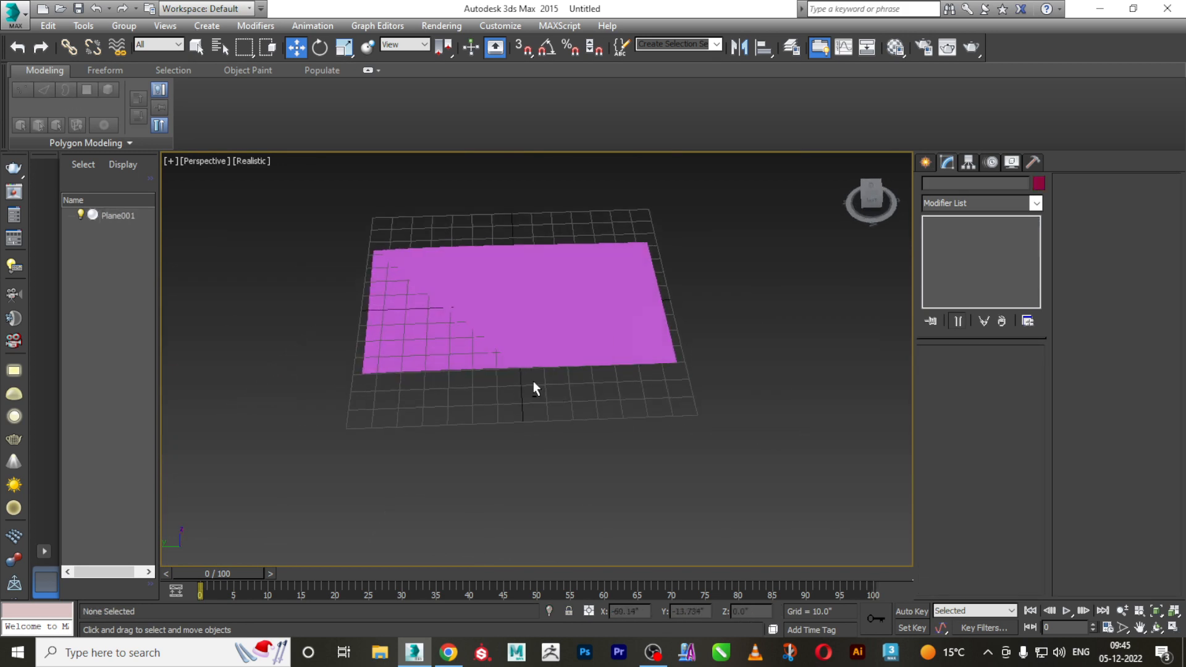
{"action": "scroll", "coordinate": [533, 381], "scroll_direction": "up", "scroll_amount": 4}
{"action": "middle_click_drag", "start_coordinate": [442, 341], "coordinate": [593, 437], "text": "alt"}
{"action": "scroll", "coordinate": [536, 437], "scroll_direction": "down", "scroll_amount": 4}
{"action": "scroll", "coordinate": [488, 467], "scroll_direction": "up", "scroll_amount": 4}
Reselect the plane and raise it to a Z position of 0.638 inches
{"action": "left_click", "coordinate": [480, 472]}
{"action": "scroll", "coordinate": [482, 471], "scroll_direction": "down", "scroll_amount": 2}
{"action": "mouse_move", "coordinate": [518, 470]}
{"action": "middle_mouse_down", "text": "alt"}
{"action": "mouse_move", "coordinate": [554, 417]}
{"action": "mouse_move", "coordinate": [520, 474]}
{"action": "mouse_move", "coordinate": [525, 489]}
{"action": "middle_mouse_up", "text": "alt"}
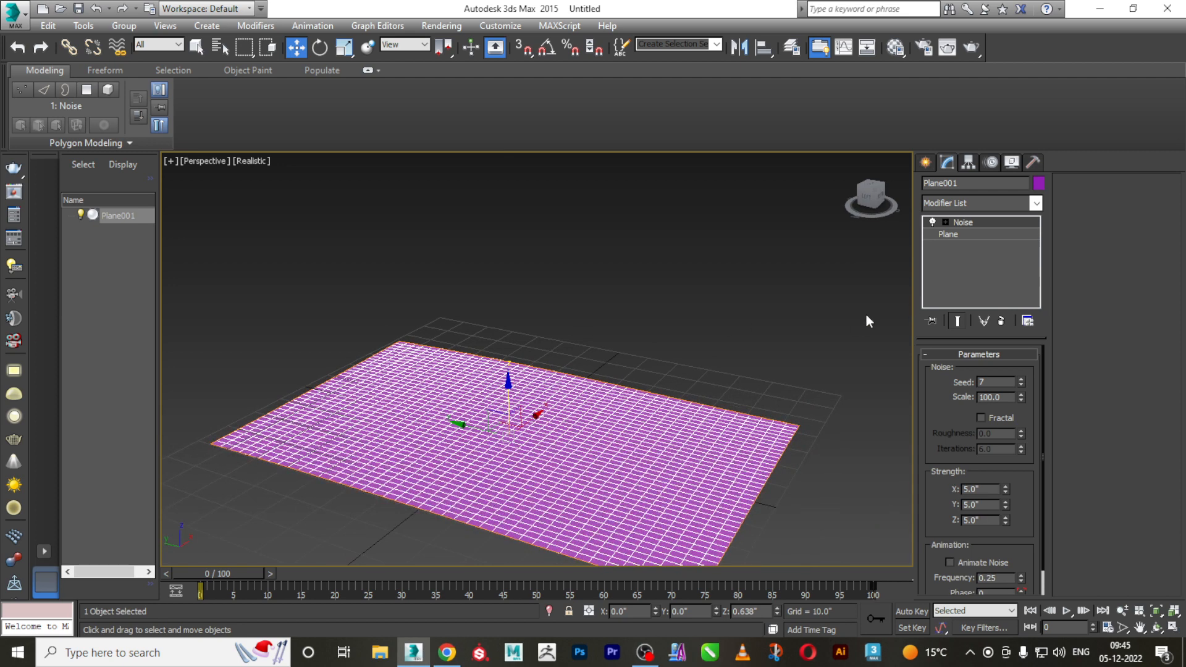
{"action": "middle_click_drag", "start_coordinate": [780, 309], "coordinate": [796, 307], "text": "alt"}
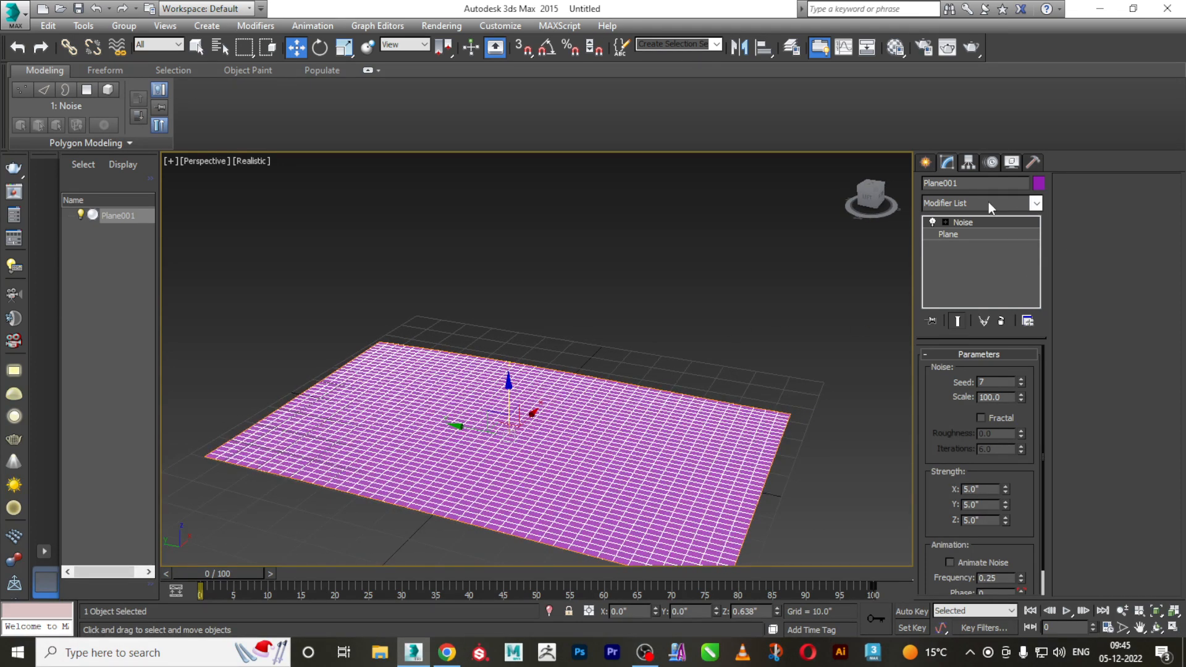
Load the mqYxyCS image from the Desktop as a Bitmap in the Diffuse map of Material #1
{"action": "key", "text": "m"}
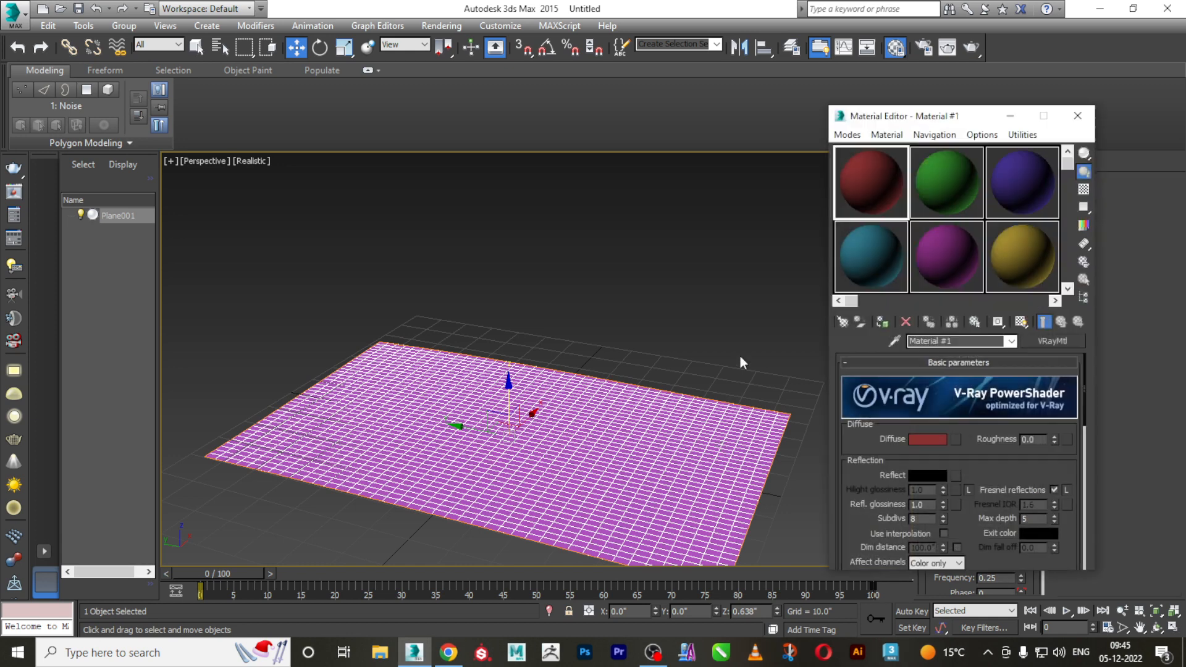
{"action": "left_click", "coordinate": [956, 440]}
{"action": "double_click", "coordinate": [505, 154]}
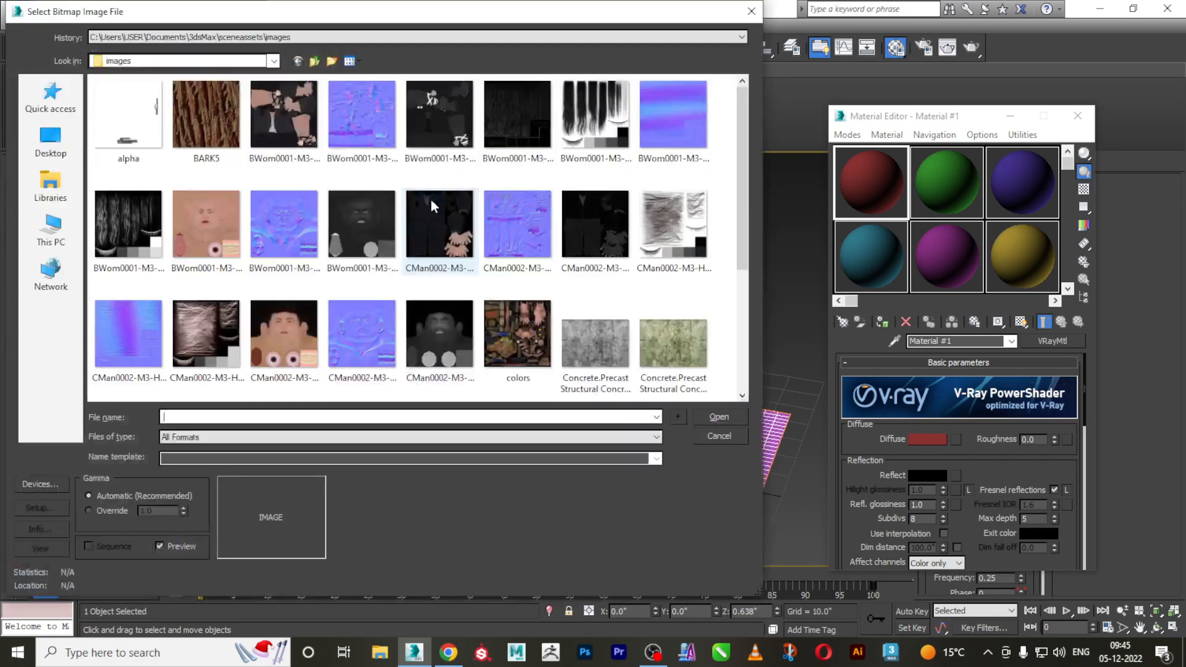
{"action": "left_click", "coordinate": [51, 141]}
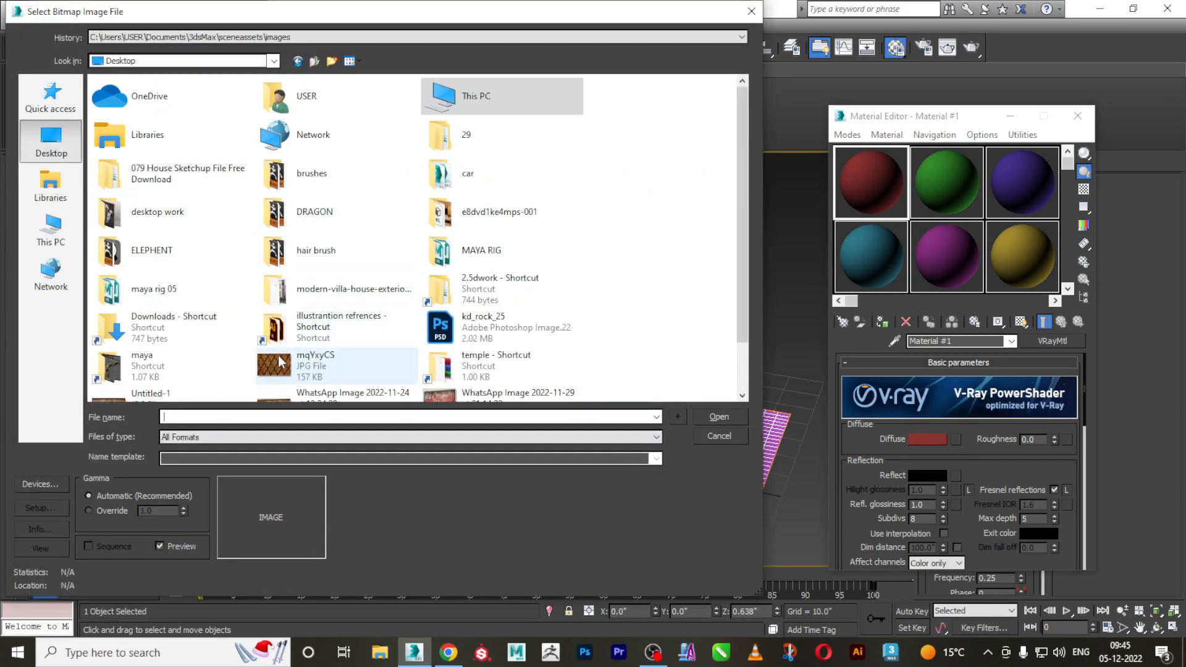
{"action": "left_click", "coordinate": [297, 365]}
{"action": "left_click", "coordinate": [709, 414]}
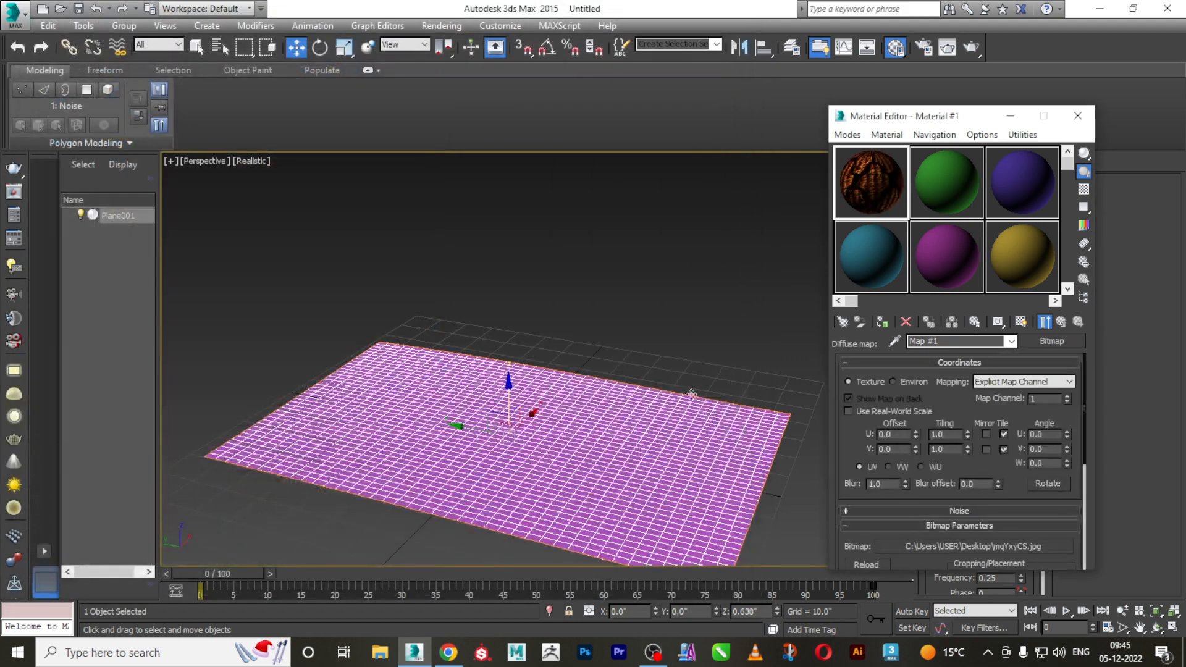
Assign Material #1 to the selected plane, show its texture in the viewport, and close the Material Editor
{"action": "middle_click_drag", "start_coordinate": [679, 345], "coordinate": [747, 352], "text": "alt"}
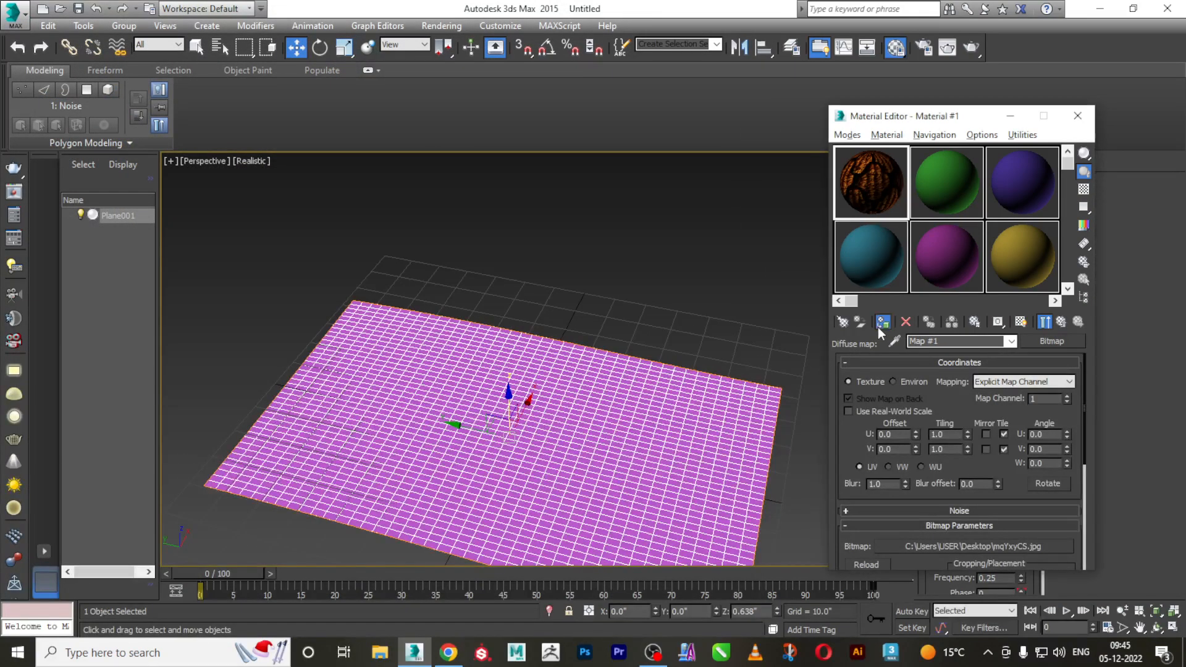
{"action": "left_click", "coordinate": [1020, 322]}
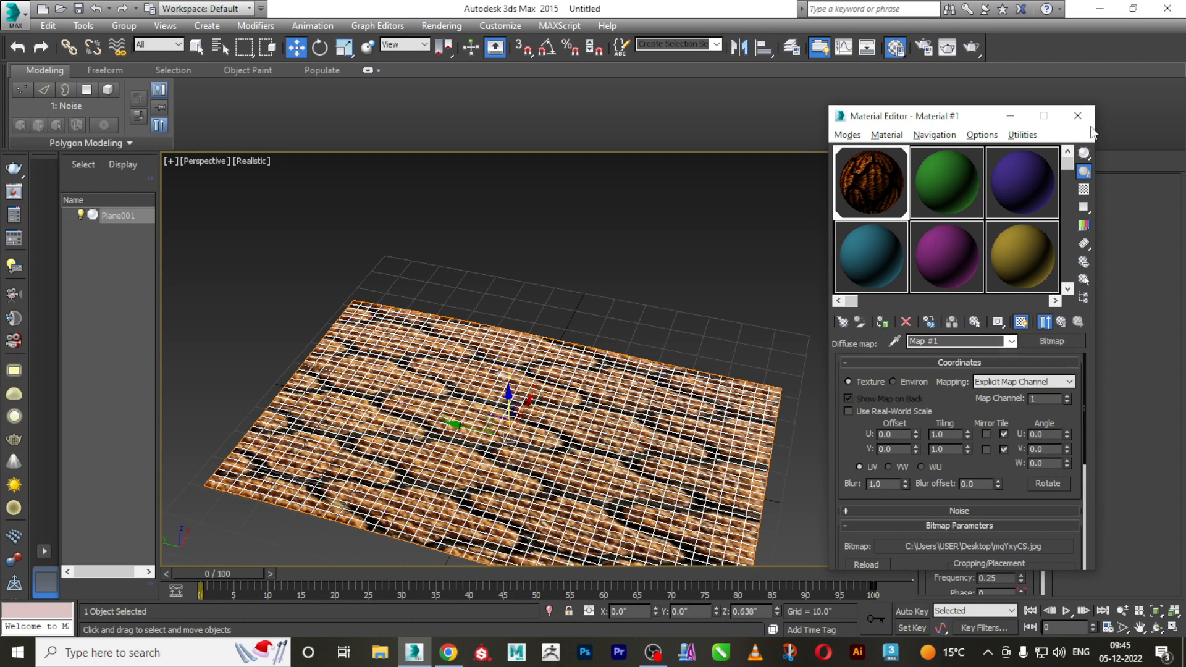
{"action": "left_click", "coordinate": [1077, 116]}
Add a UVW Map modifier to the textured plane above its Noise modifier
{"action": "left_click", "coordinate": [968, 198]}
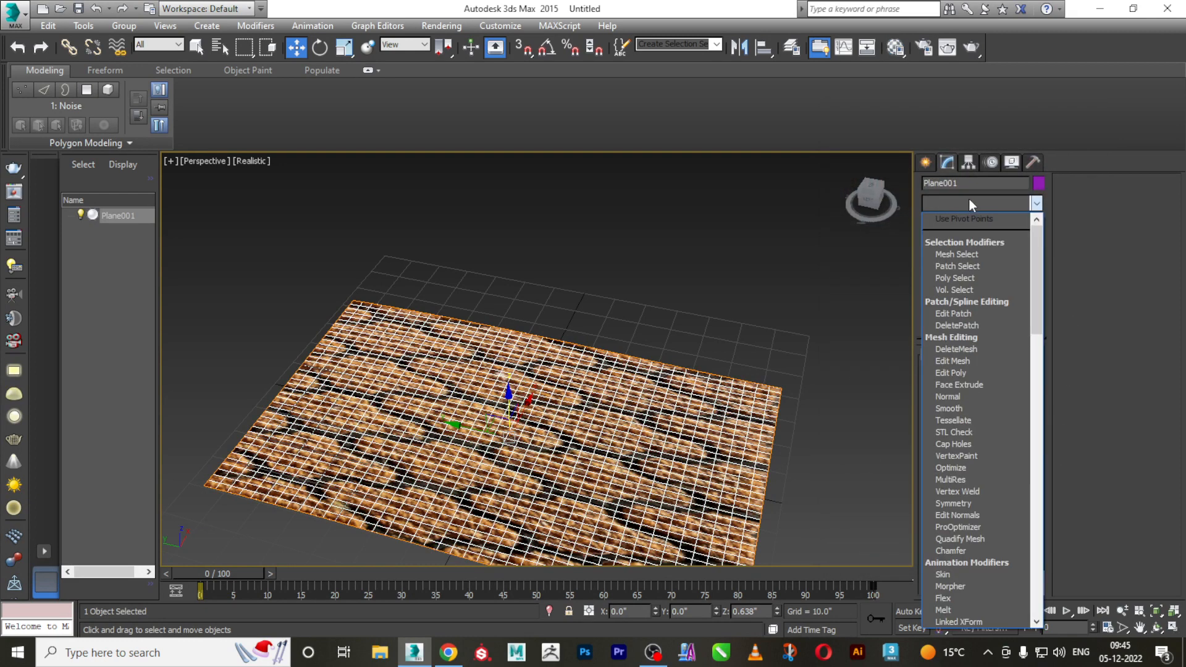
{"action": "key", "text": "u"}
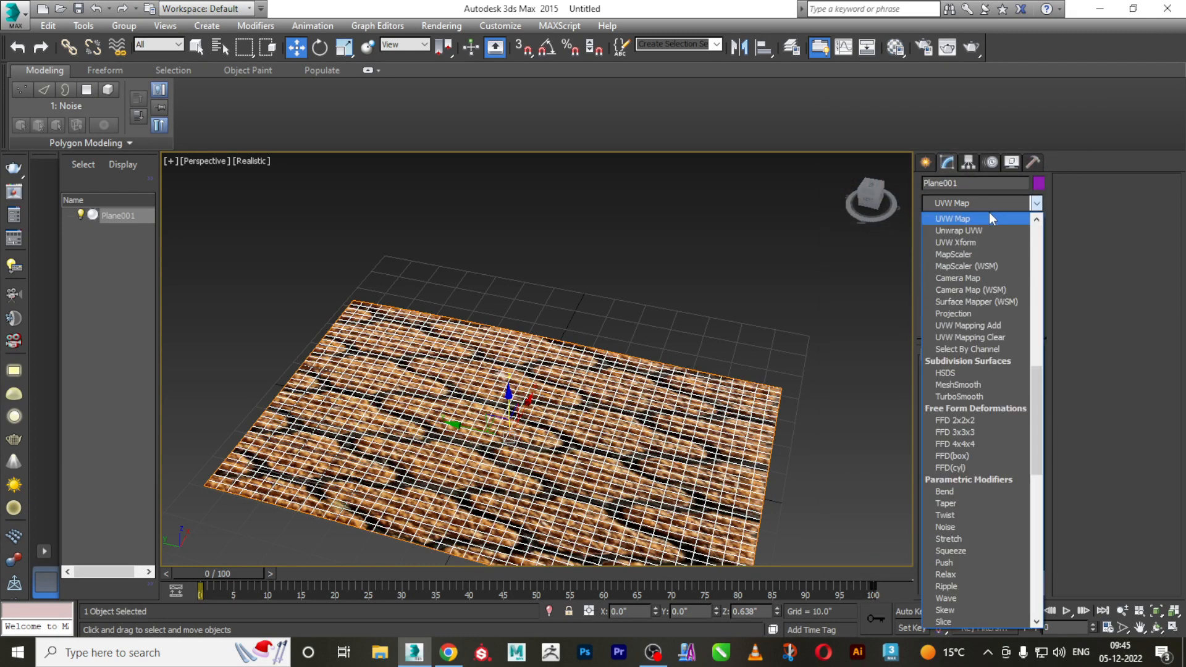
{"action": "left_click", "coordinate": [989, 213]}
{"action": "middle_click_drag", "start_coordinate": [803, 292], "coordinate": [768, 337], "text": "alt"}
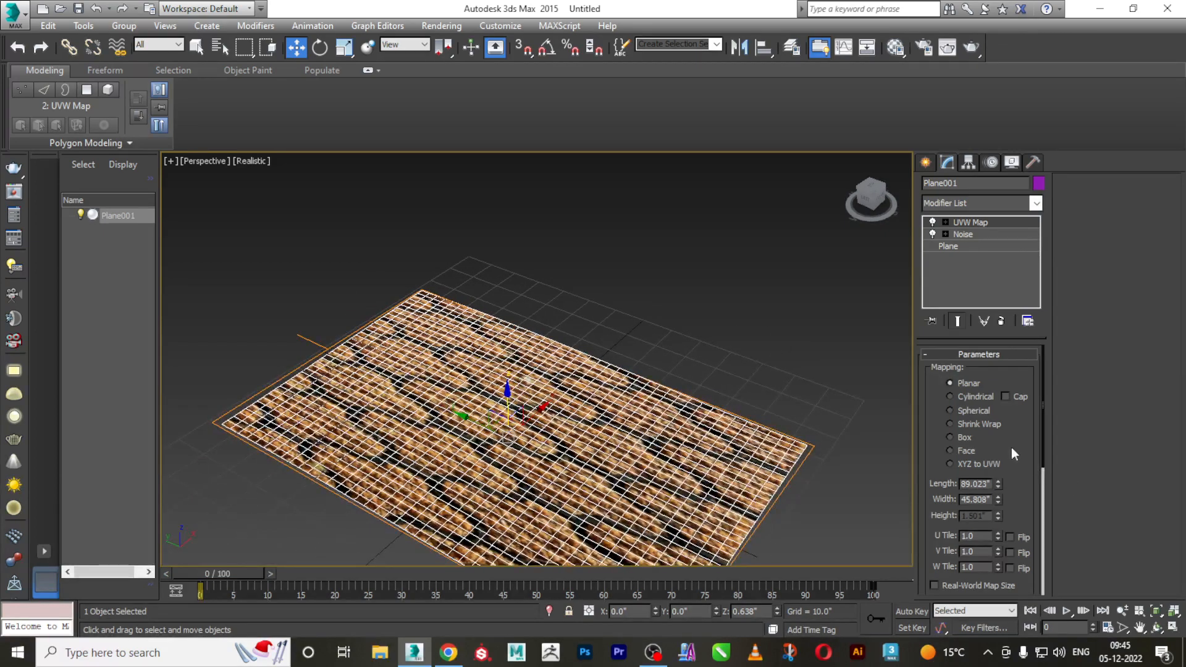
Match the UVW mapping proportions to the mqYxyCS image on the Desktop with Bitmap Fit
{"action": "scroll", "coordinate": [1018, 445], "scroll_direction": "down", "scroll_amount": 3}
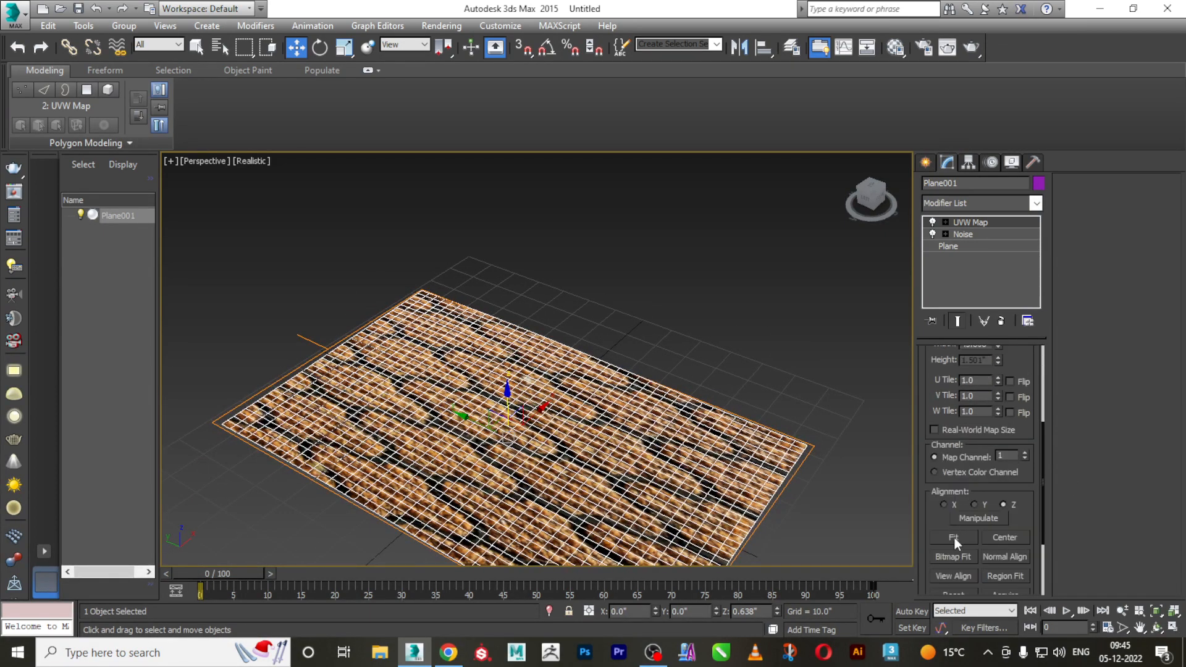
{"action": "left_click", "coordinate": [953, 556]}
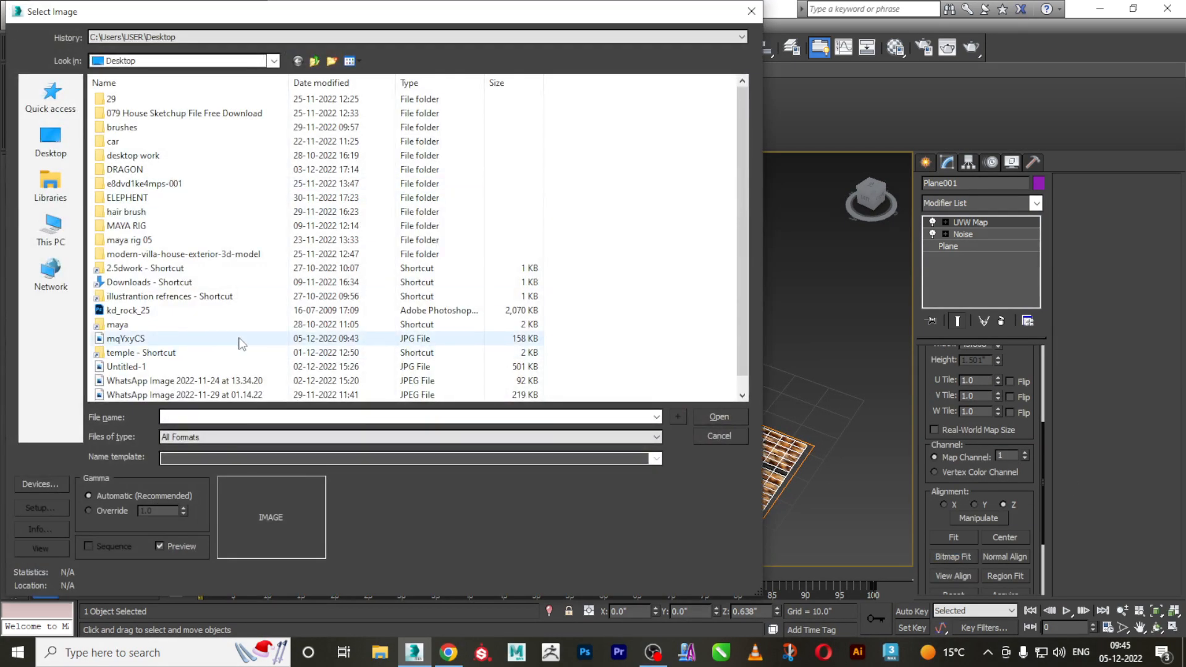
{"action": "double_click", "coordinate": [309, 326]}
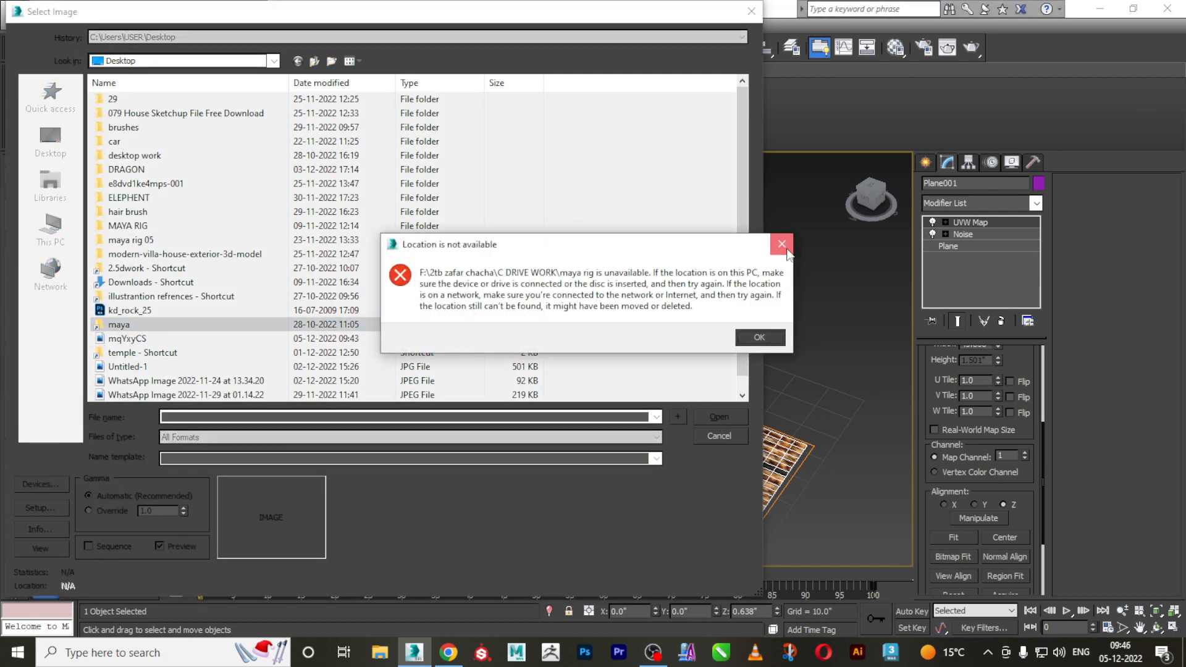
{"action": "key", "text": "Return"}
{"action": "left_click", "coordinate": [49, 143]}
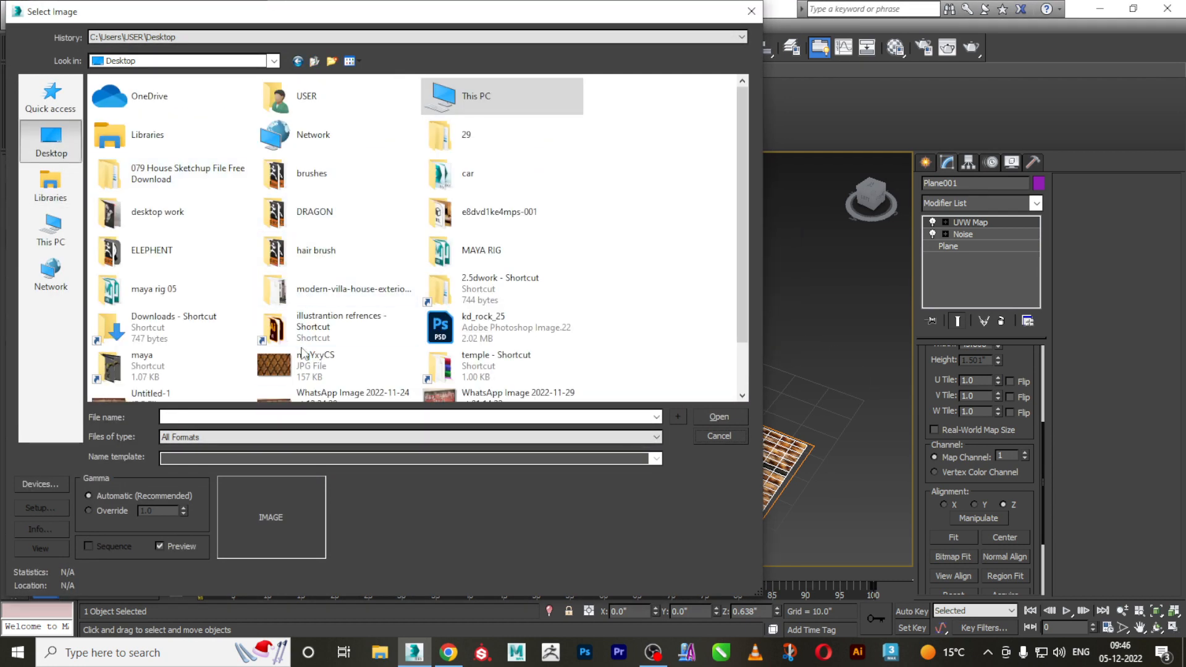
{"action": "left_click", "coordinate": [284, 358]}
{"action": "left_click", "coordinate": [716, 416]}
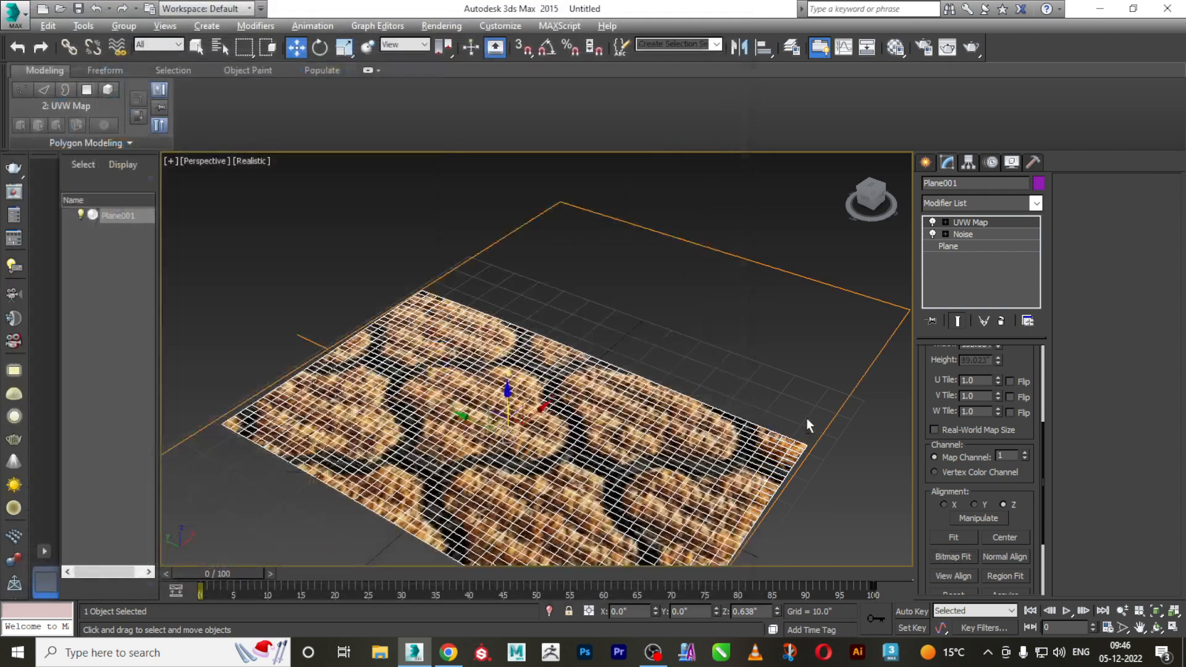
Scale the UVW Map gizmo down uniformly so the coir pattern repeats smaller across the plane, and deselect the plane
{"action": "left_click", "coordinate": [945, 221]}
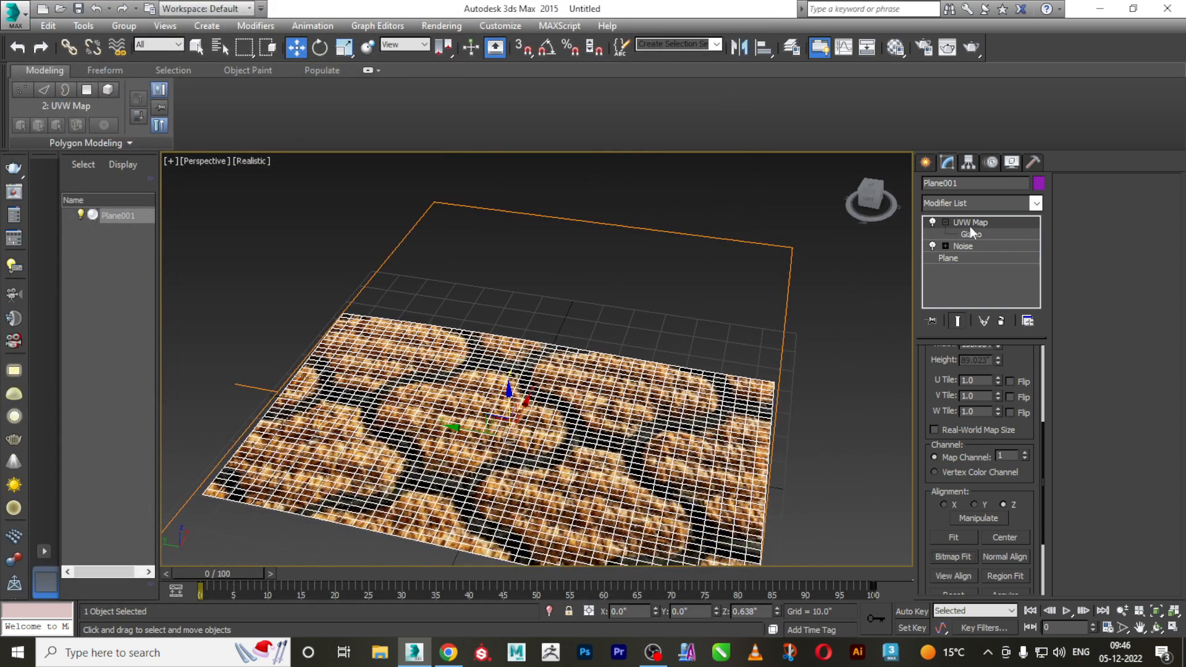
{"action": "left_click", "coordinate": [963, 234]}
{"action": "key", "text": "r"}
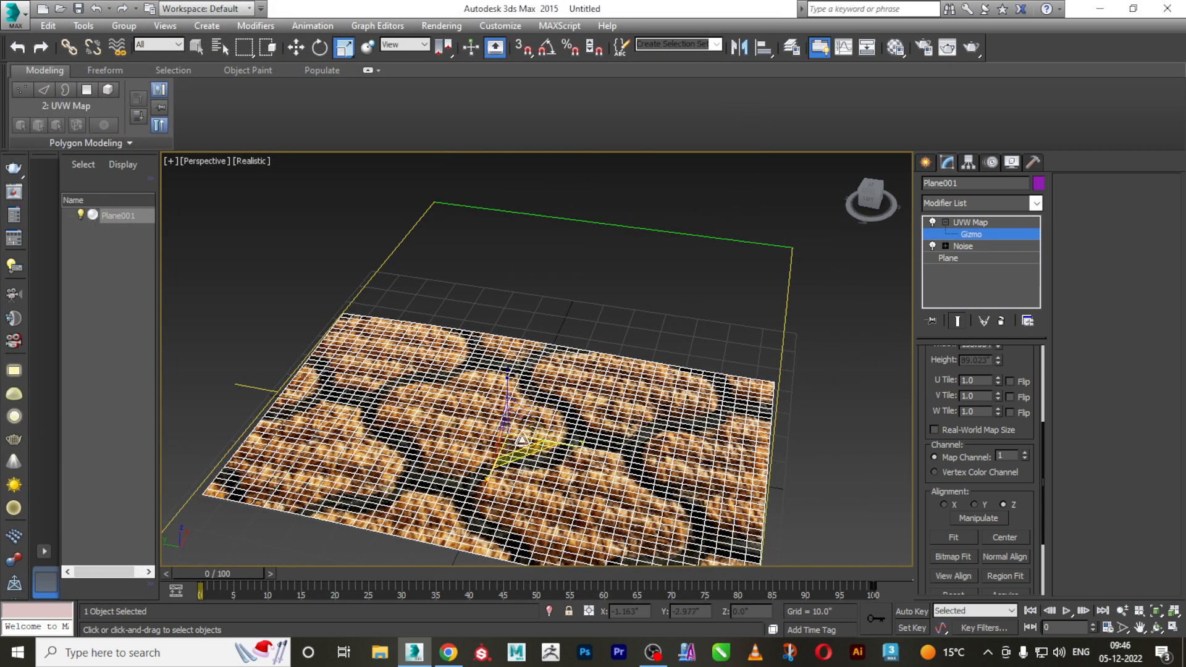
{"action": "left_click_drag", "start_coordinate": [527, 427], "coordinate": [517, 451]}
{"action": "key", "text": "ctrl+z"}
{"action": "middle_click_drag", "start_coordinate": [520, 450], "coordinate": [586, 488], "text": "alt"}
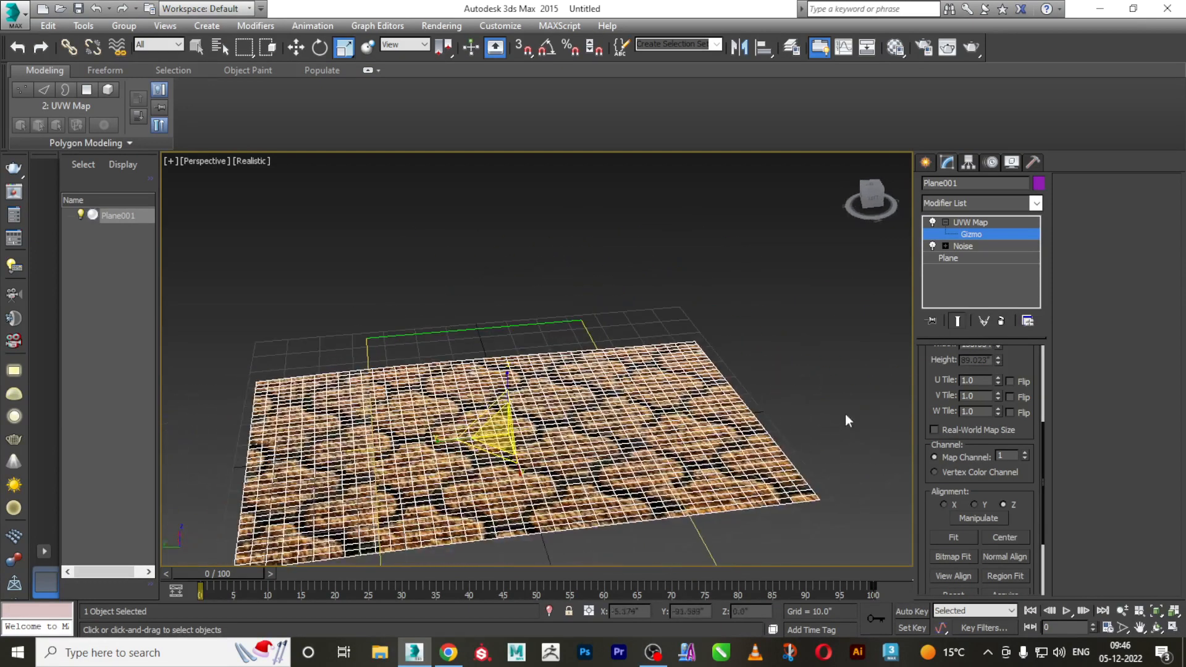
{"action": "middle_click_drag", "start_coordinate": [845, 414], "coordinate": [705, 425], "text": "alt"}
{"action": "left_click", "coordinate": [925, 162]}
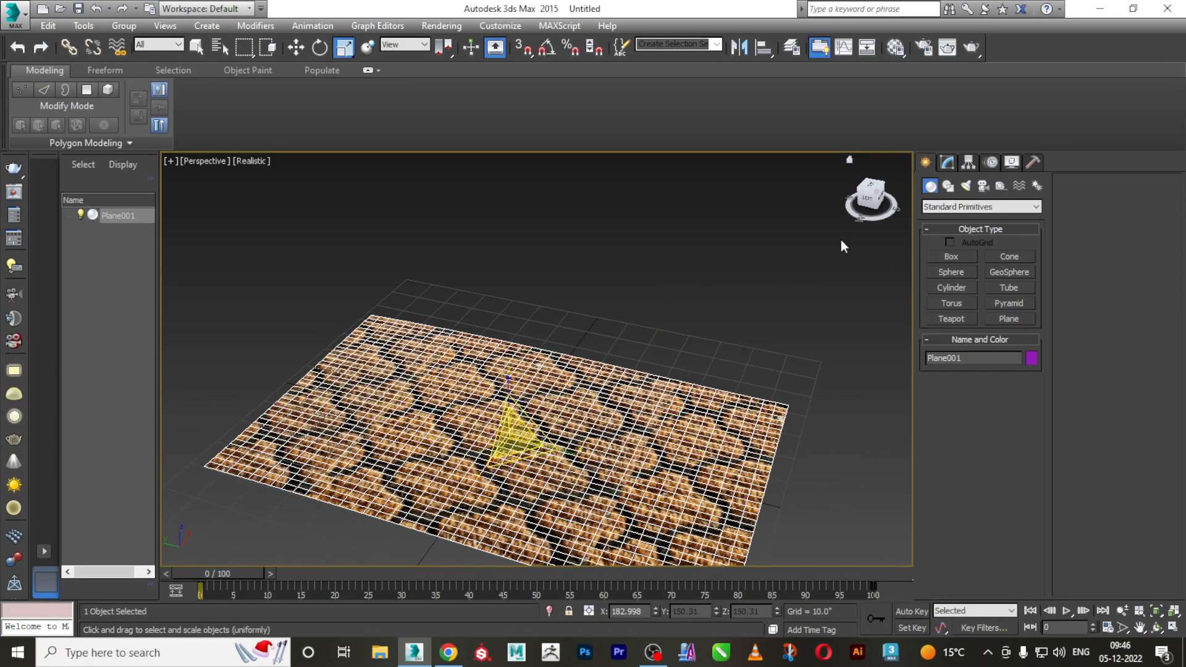
{"action": "left_click", "coordinate": [741, 309]}
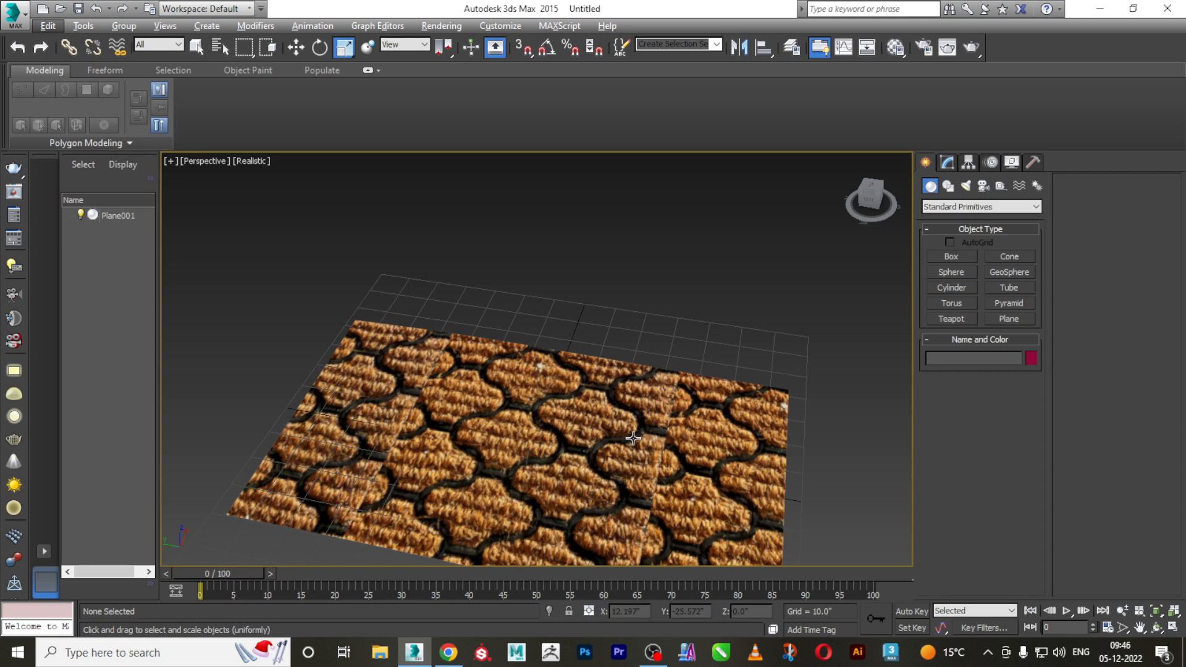
Set the render output size to the HDTV (video) preset at 1280x720
{"action": "middle_click_drag", "start_coordinate": [694, 436], "coordinate": [684, 400], "text": "alt"}
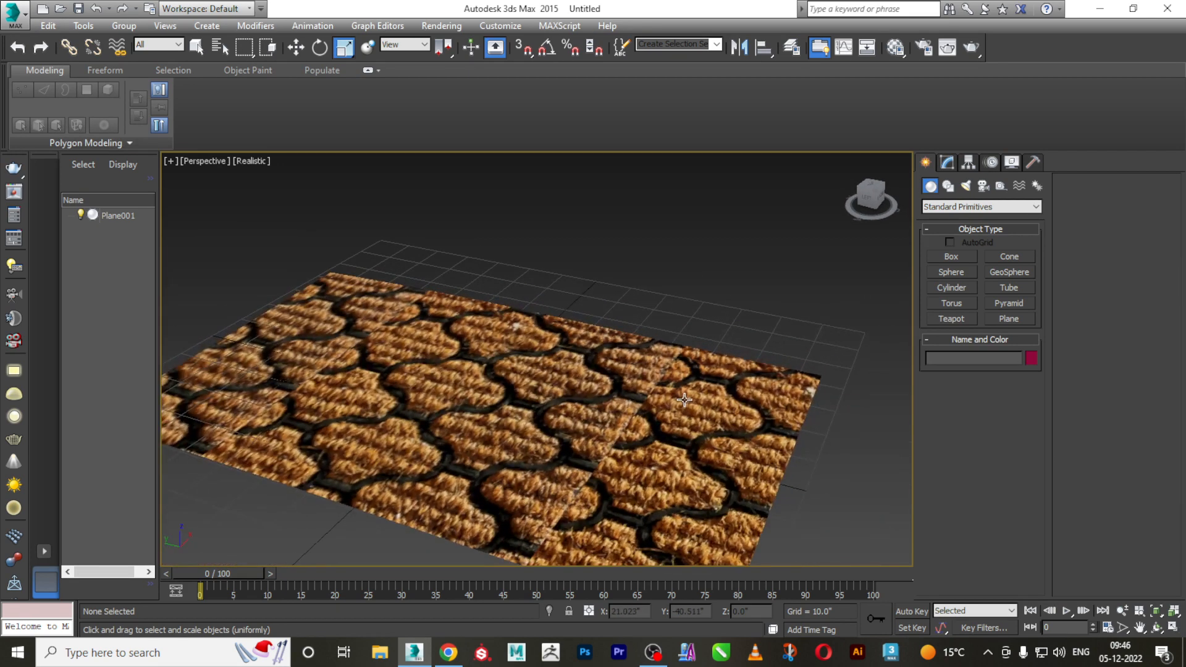
{"action": "middle_click_drag", "start_coordinate": [608, 414], "coordinate": [651, 422], "text": "alt"}
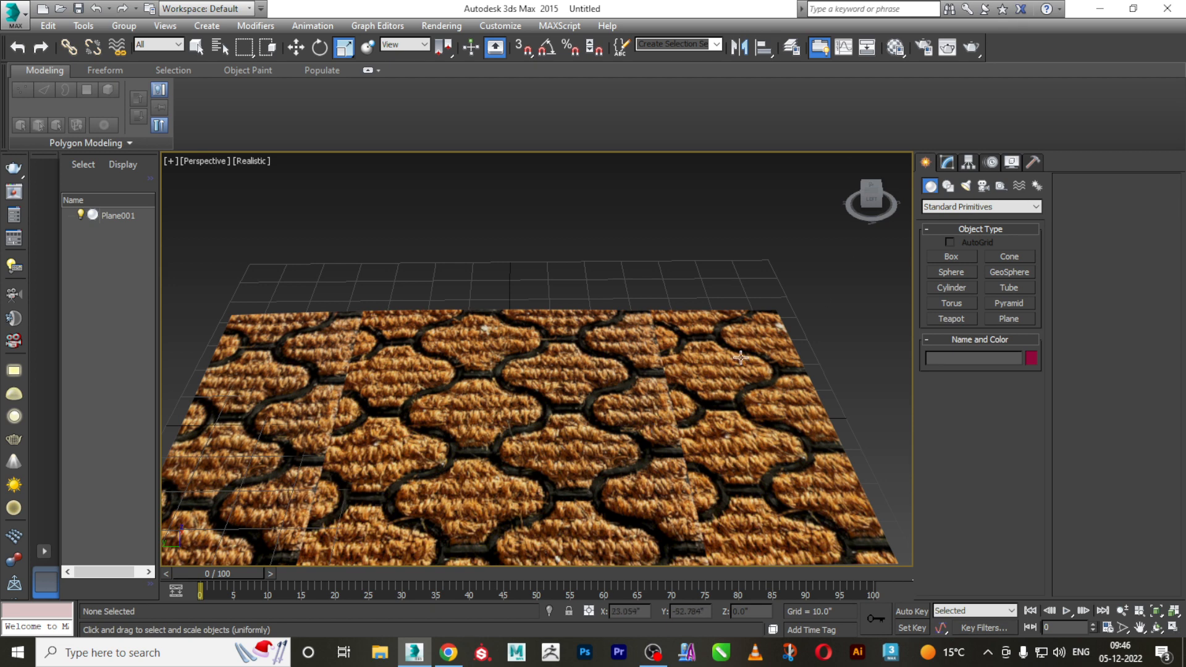
{"action": "middle_click_drag", "start_coordinate": [755, 427], "coordinate": [645, 440], "text": "alt"}
{"action": "middle_click_drag", "start_coordinate": [645, 440], "coordinate": [646, 397]}
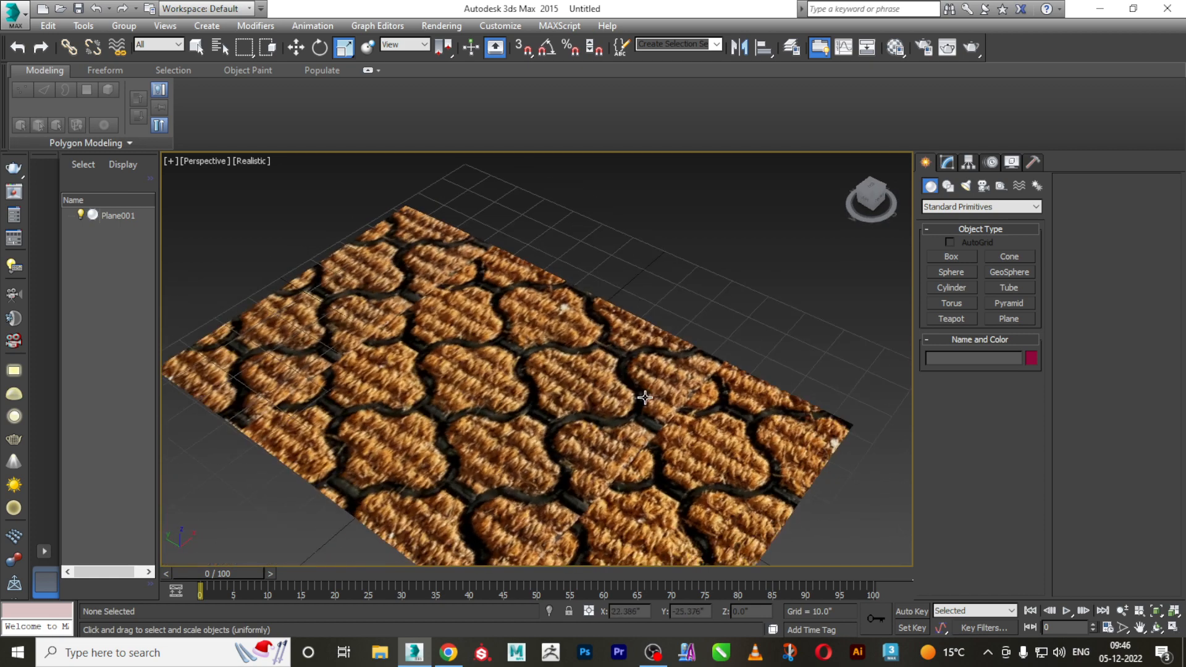
{"action": "middle_click_drag", "start_coordinate": [729, 385], "coordinate": [711, 364], "text": "alt"}
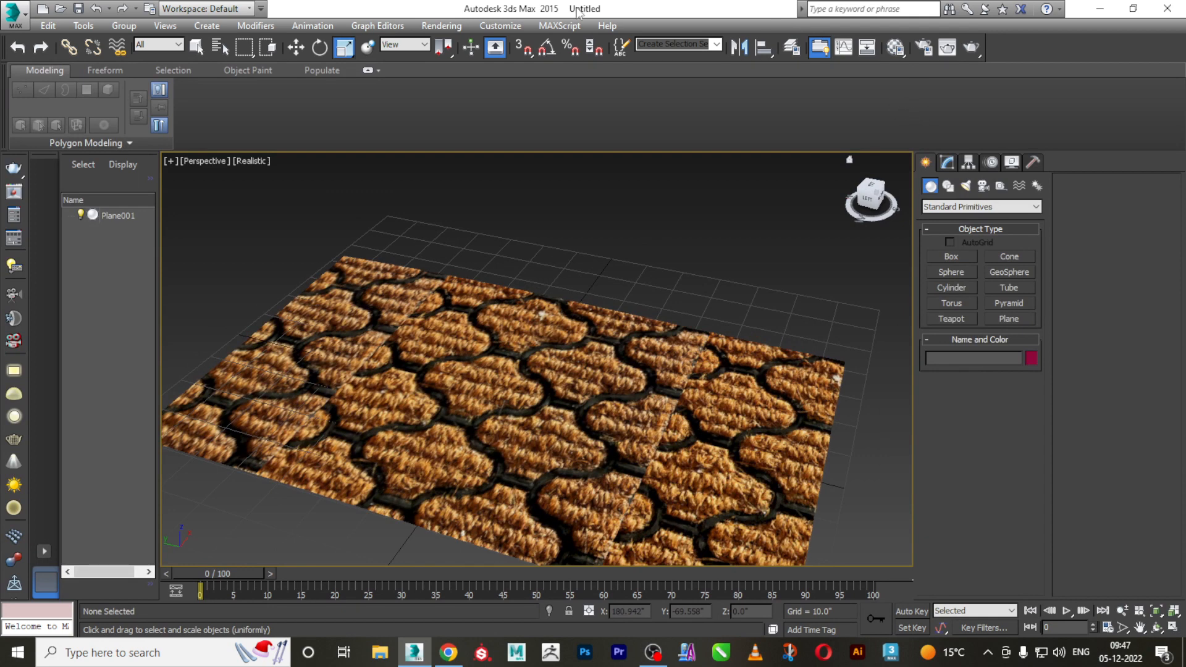
{"action": "middle_click_drag", "start_coordinate": [883, 289], "coordinate": [910, 278], "text": "alt"}
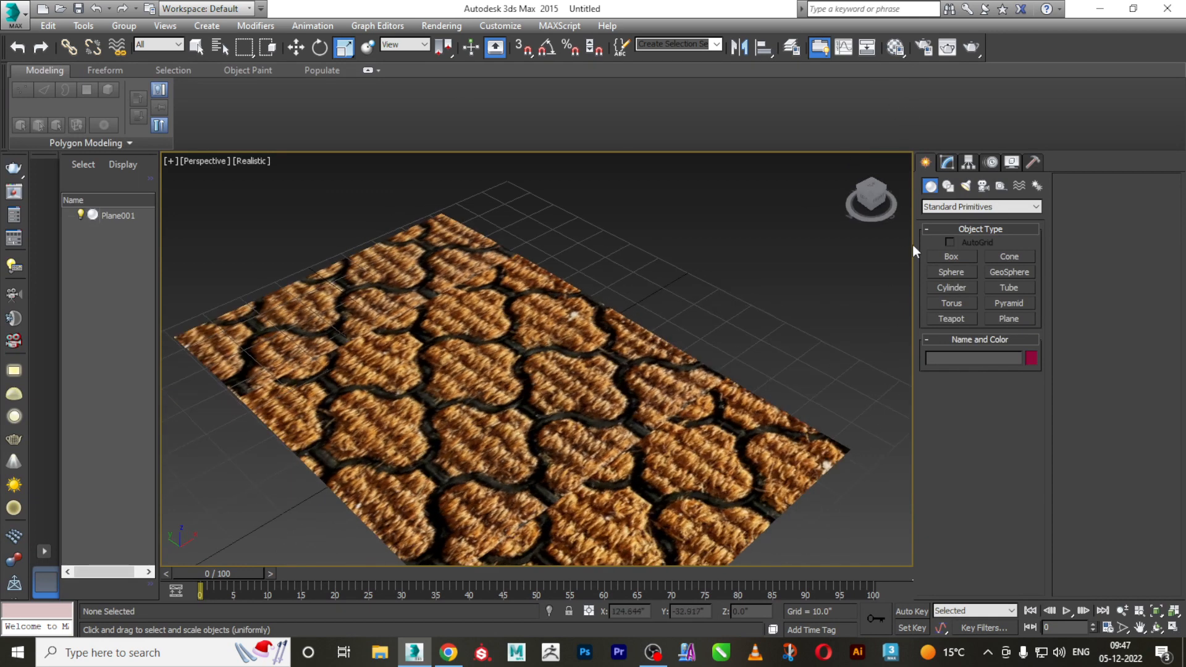
{"action": "left_click", "coordinate": [921, 50]}
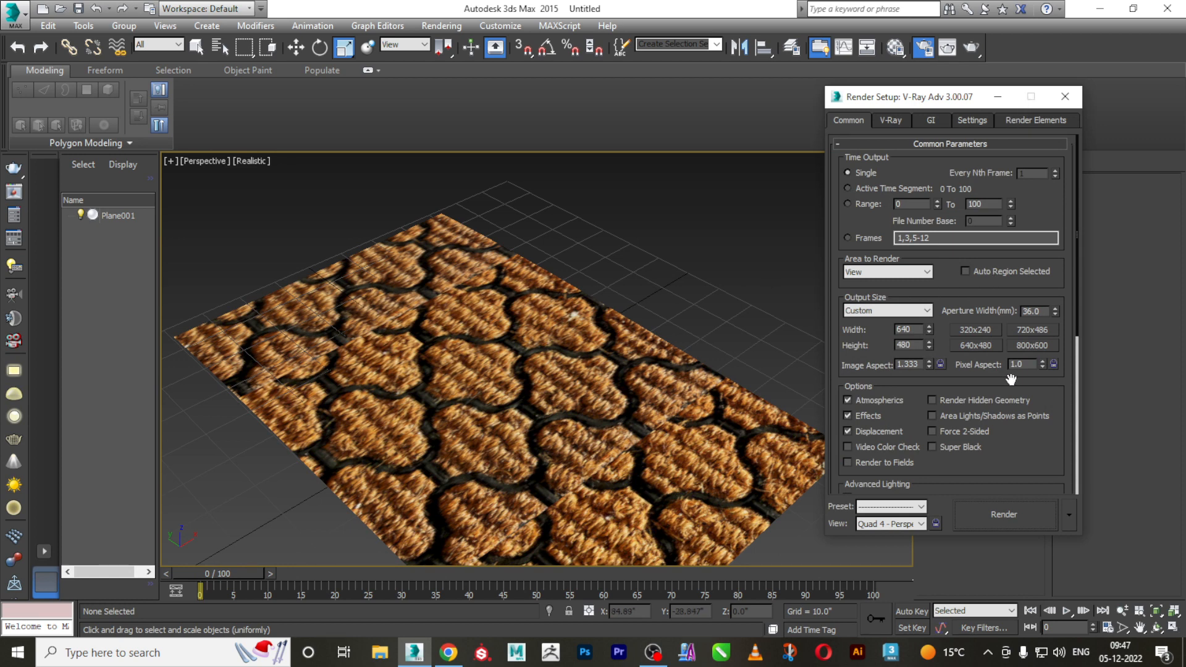
{"action": "left_click", "coordinate": [912, 311]}
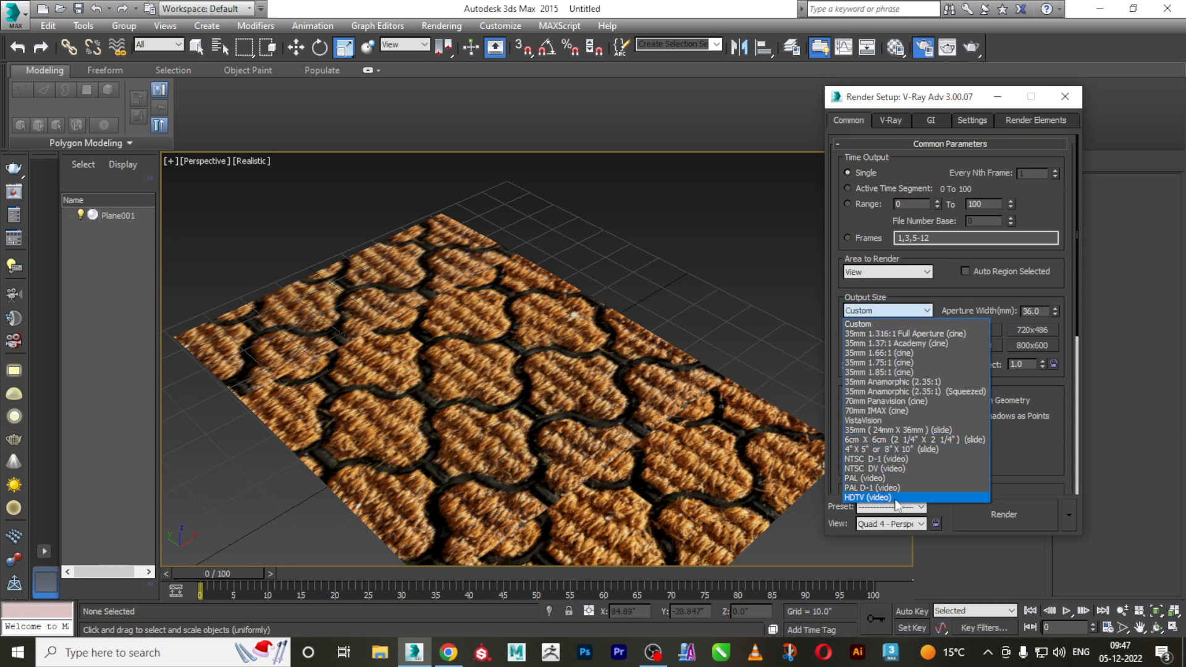
{"action": "left_click", "coordinate": [907, 485]}
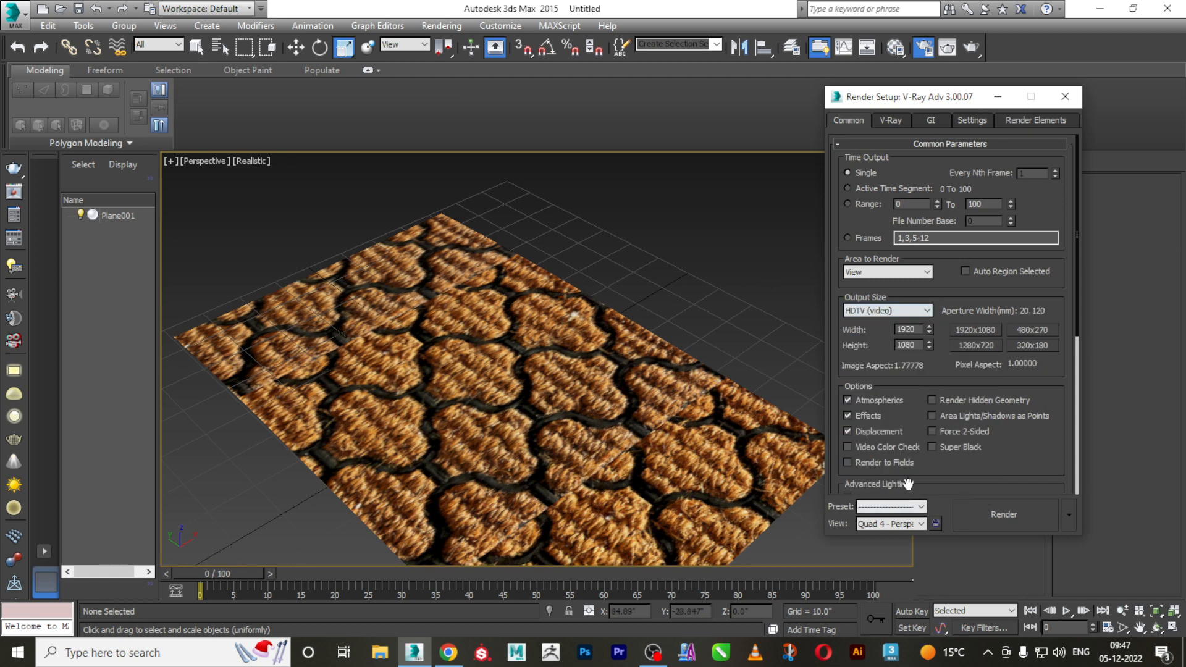
{"action": "left_click", "coordinate": [978, 346]}
Set V-Ray color mapping to Exponential and enable Sub-pixel mapping and Clamp output in its Advanced mode
{"action": "left_click", "coordinate": [894, 124]}
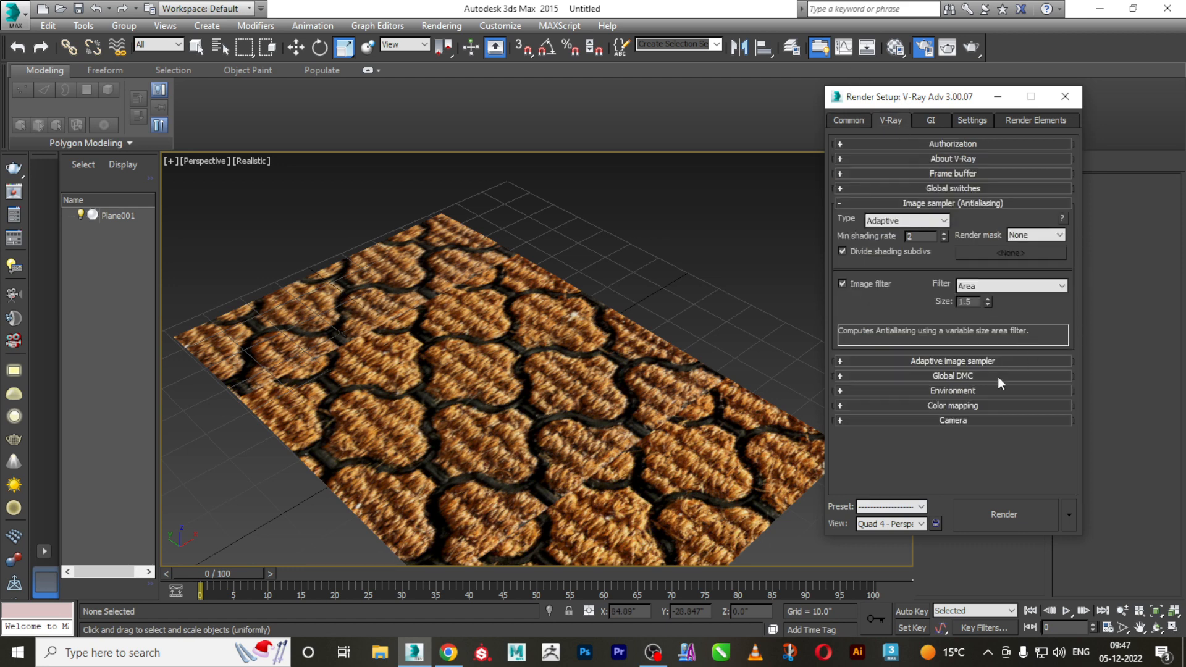
{"action": "left_click", "coordinate": [907, 406]}
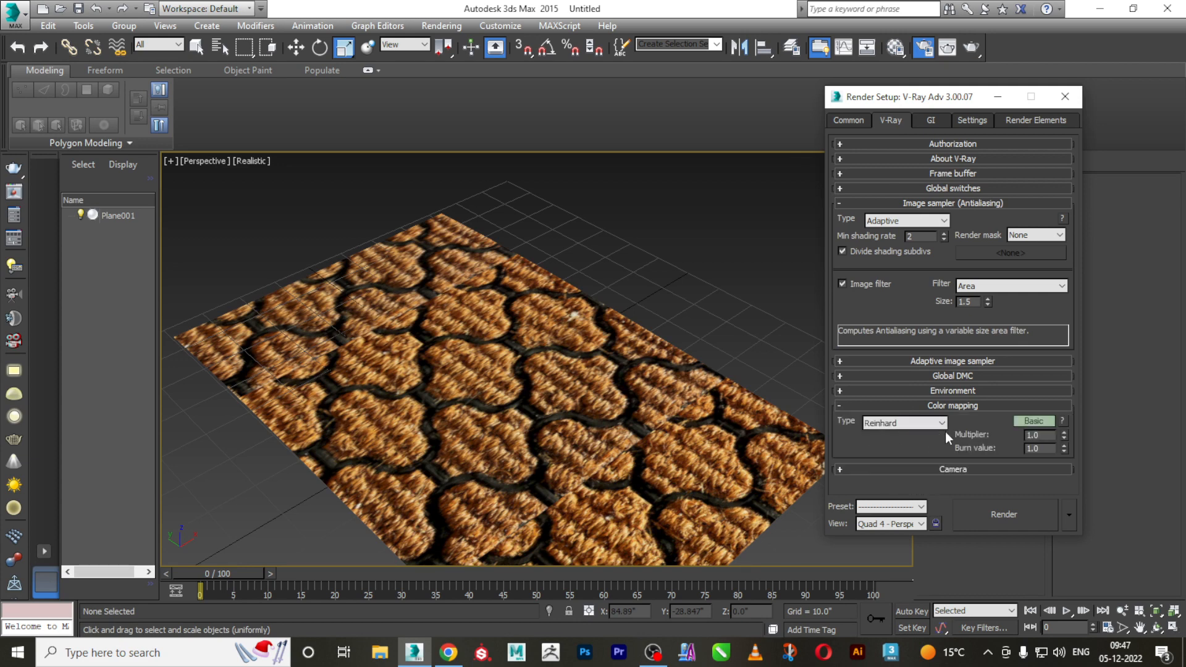
{"action": "left_click", "coordinate": [1023, 425]}
{"action": "left_click", "coordinate": [907, 425]}
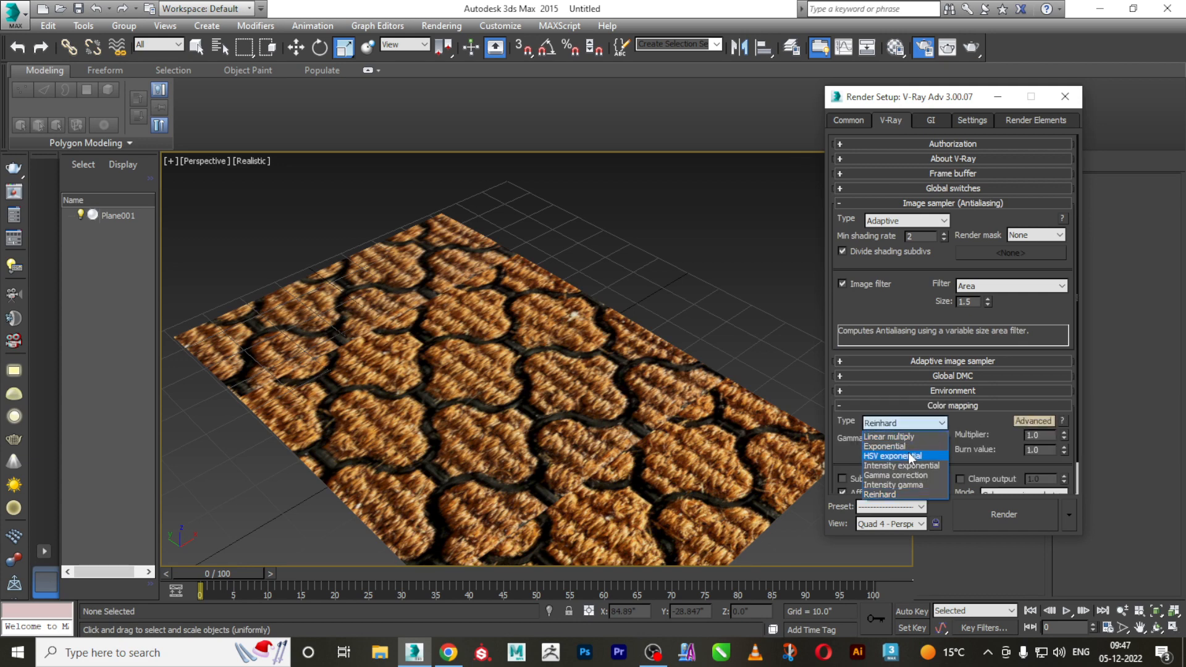
{"action": "left_click", "coordinate": [906, 447]}
{"action": "scroll", "coordinate": [989, 444], "scroll_direction": "down", "scroll_amount": 1}
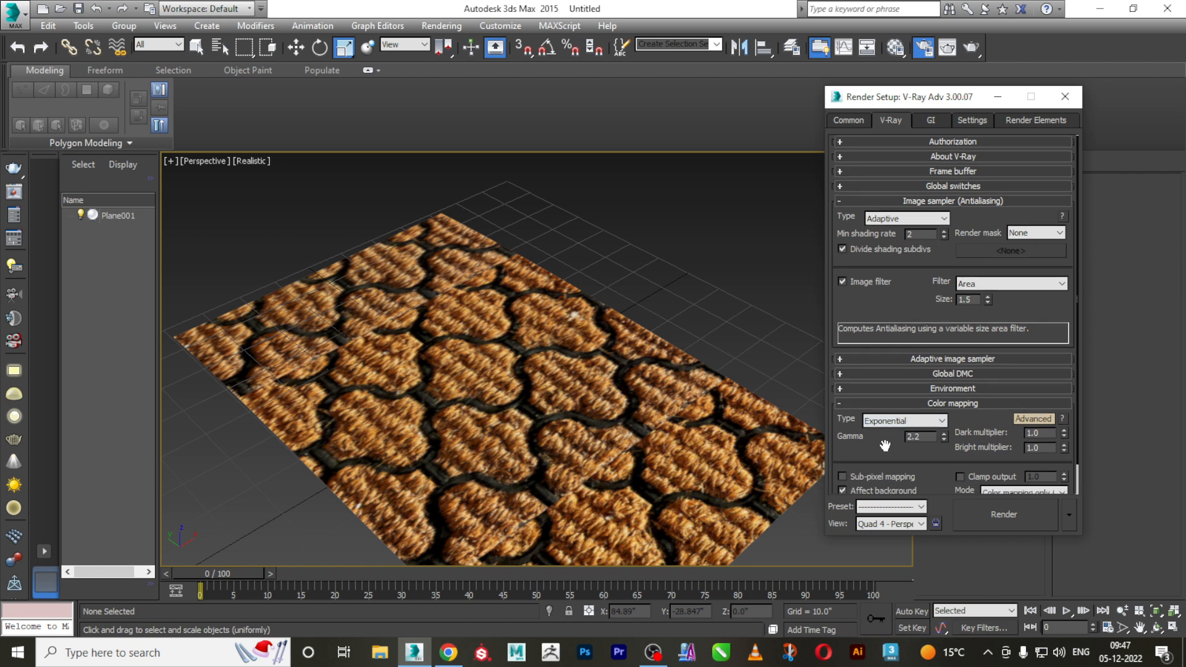
{"action": "left_click", "coordinate": [988, 444]}
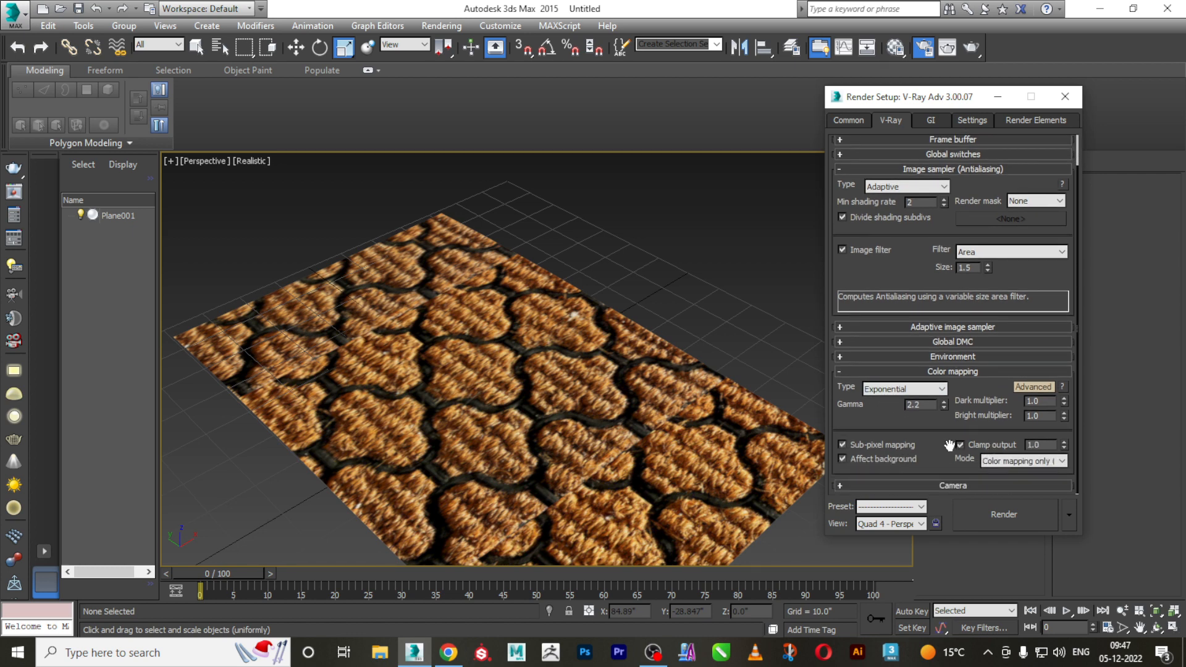
Set the Global DMC noise threshold to 0.005 and the adaptive image sampler's max subdivs to 9
{"action": "left_click", "coordinate": [891, 343]}
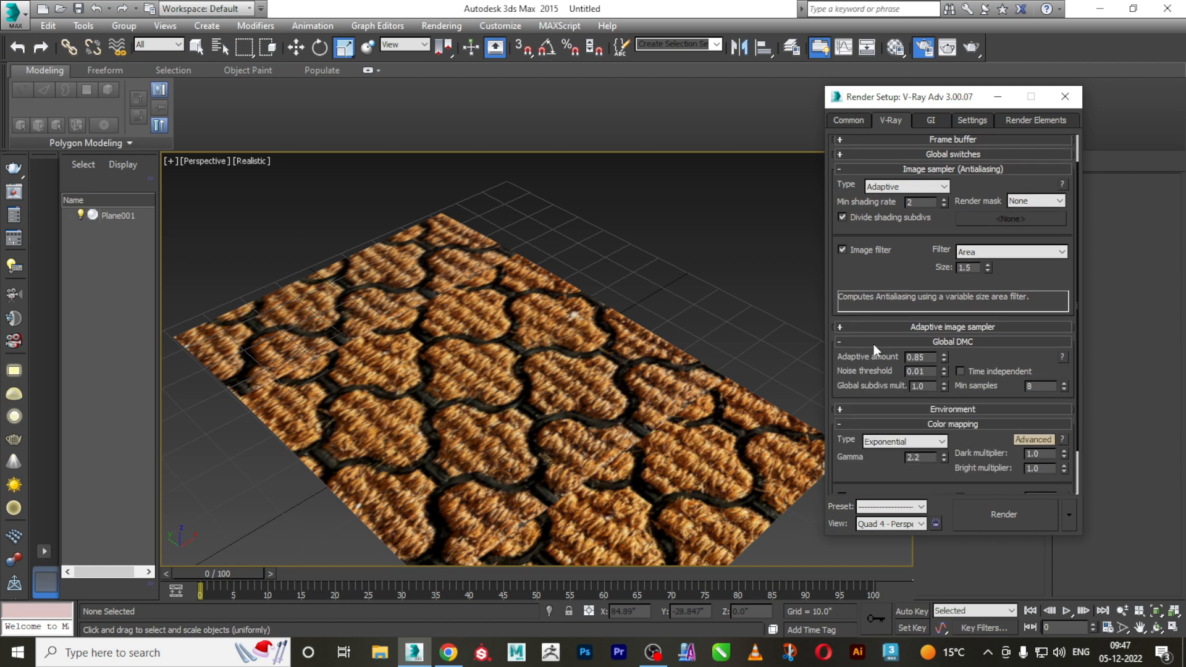
{"action": "left_click_drag", "start_coordinate": [926, 375], "coordinate": [921, 374]}
{"action": "type", "text": "05"}
{"action": "left_click", "coordinate": [948, 328]}
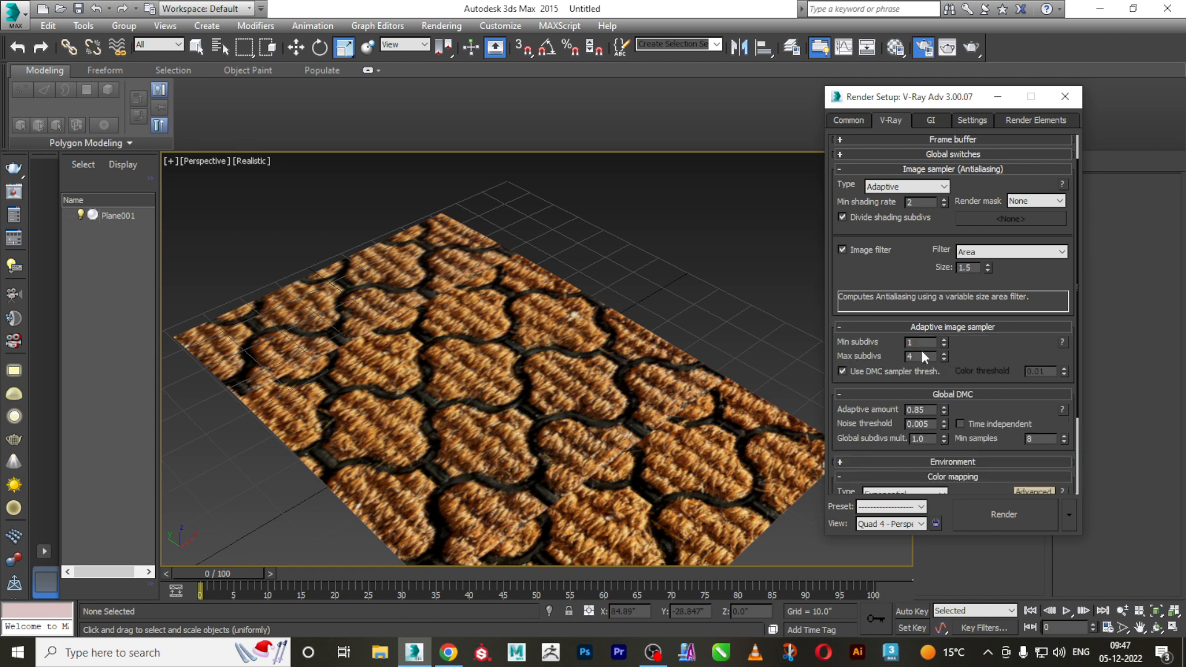
{"action": "left_click_drag", "start_coordinate": [922, 357], "coordinate": [864, 349]}
{"action": "type", "text": "9"}
Change the antialiasing image filter to Catmull-Rom
{"action": "left_click", "coordinate": [981, 253]}
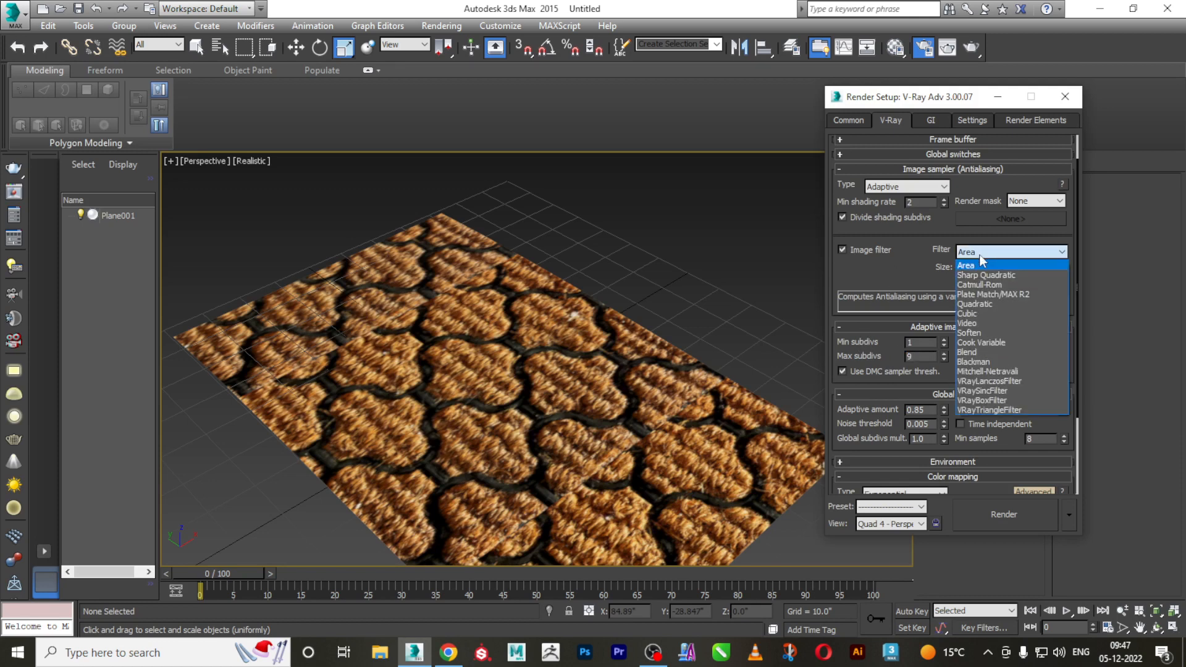
{"action": "left_click", "coordinate": [989, 287]}
{"action": "left_click_drag", "start_coordinate": [890, 276], "coordinate": [894, 305]}
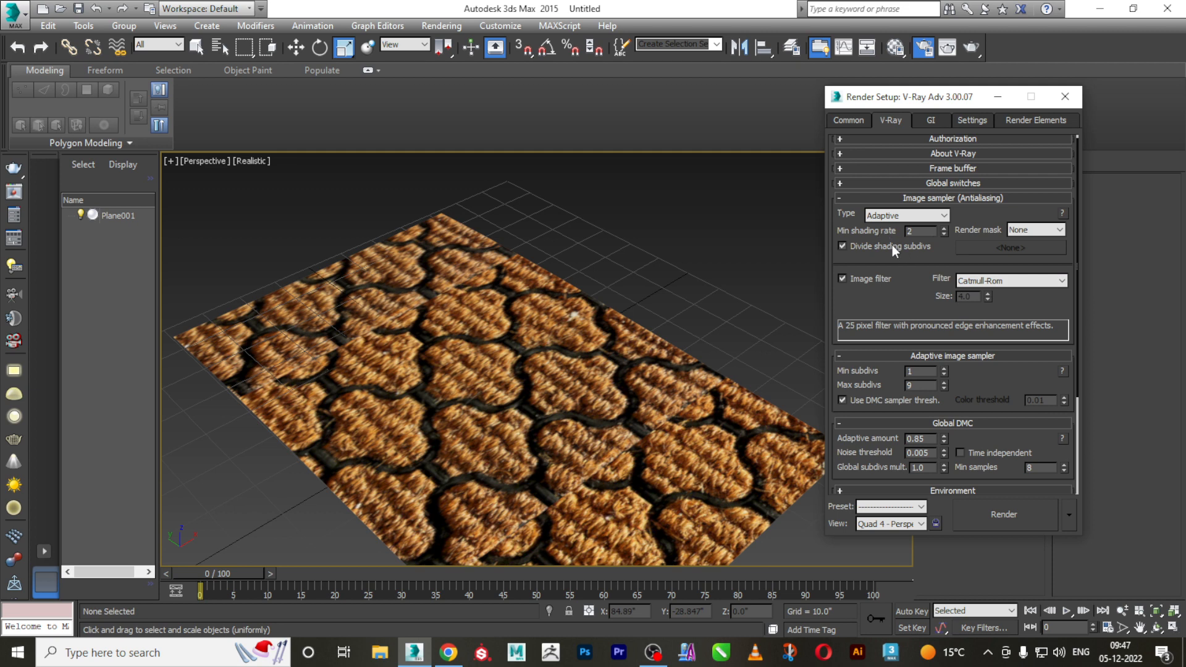
Enable global illumination with Brute force as the primary engine and Light cache as the secondary engine
{"action": "left_click", "coordinate": [933, 121]}
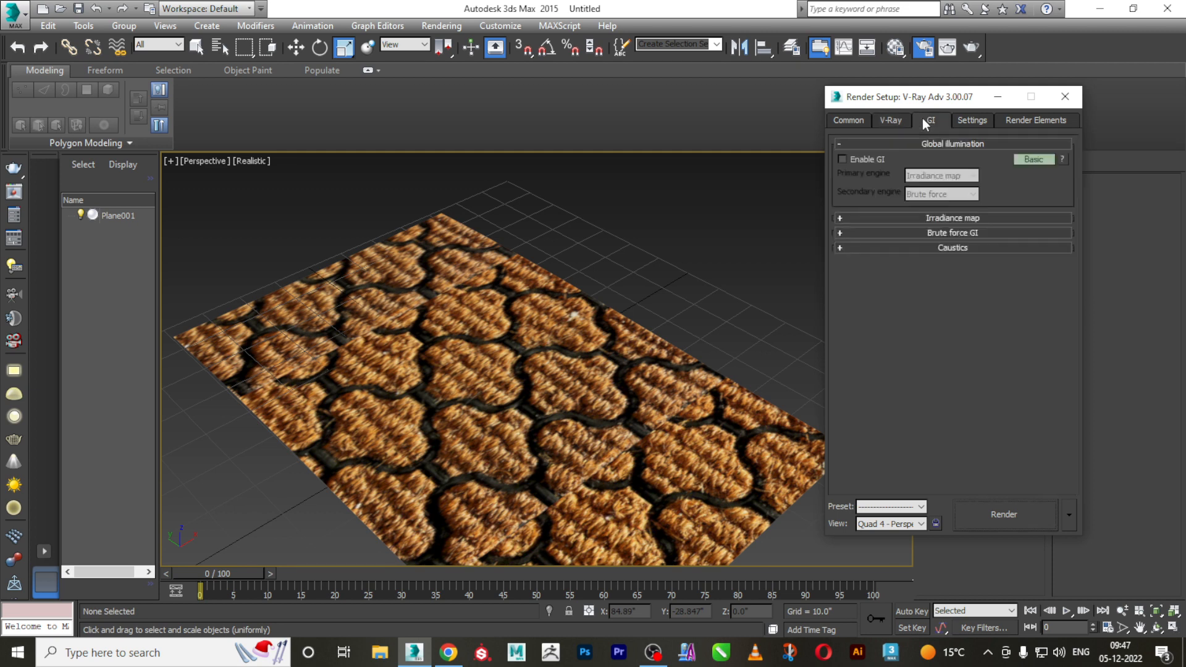
{"action": "left_click", "coordinate": [853, 159]}
{"action": "left_click", "coordinate": [939, 194]}
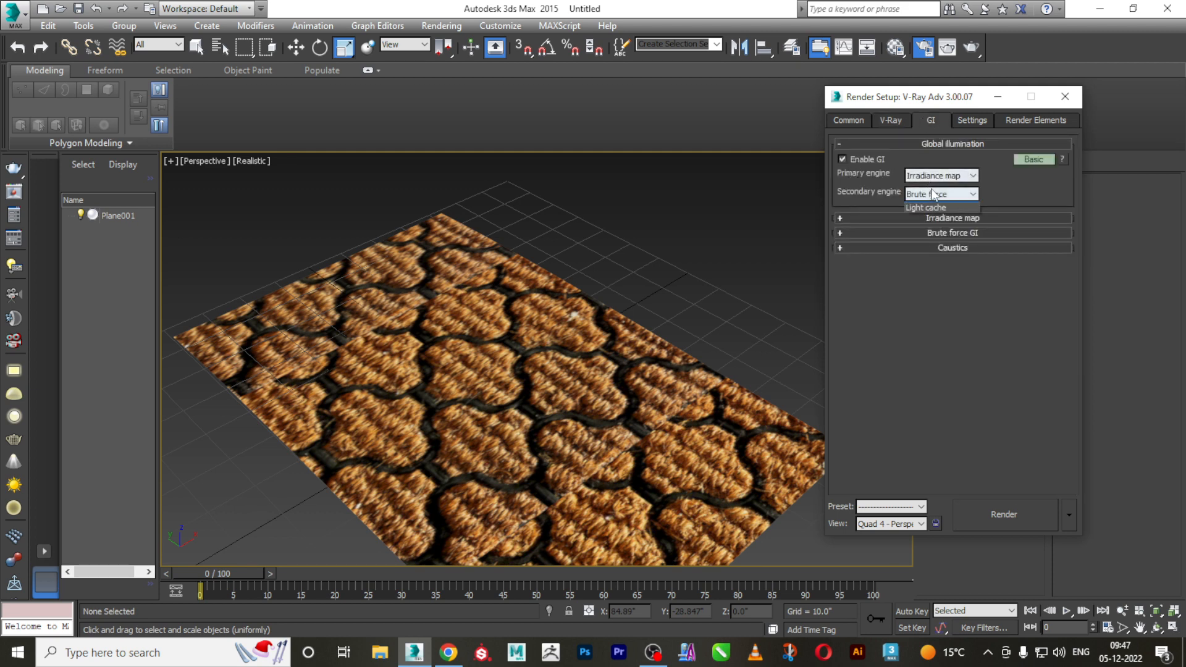
{"action": "left_click", "coordinate": [924, 237]}
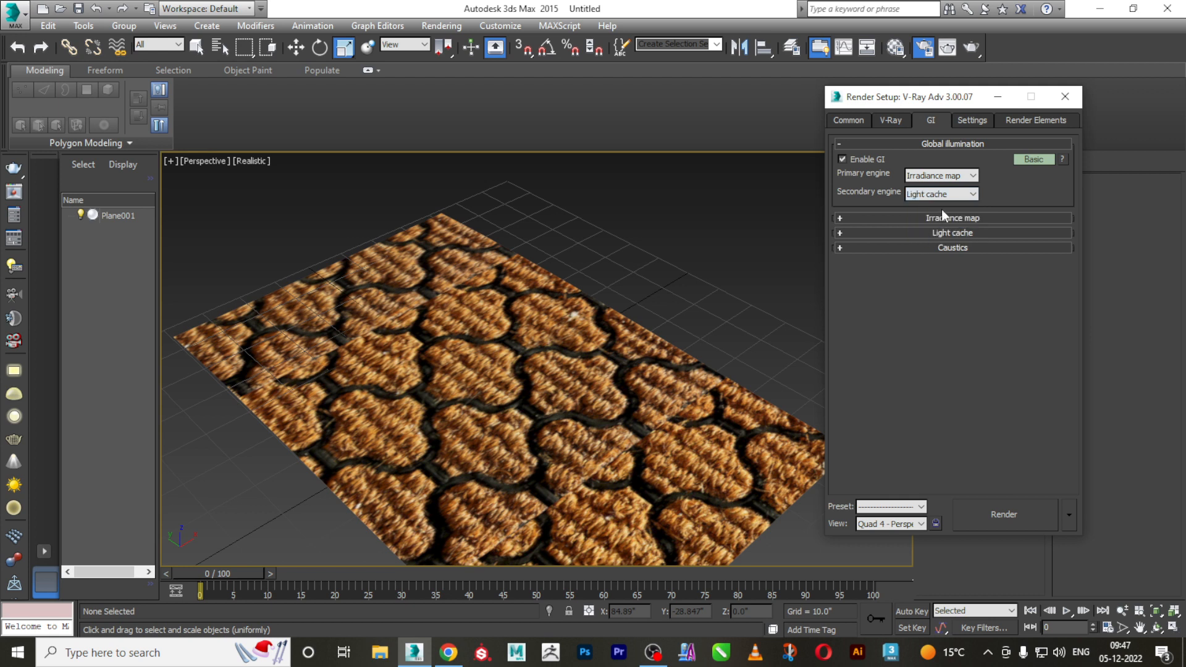
{"action": "left_click", "coordinate": [933, 176]}
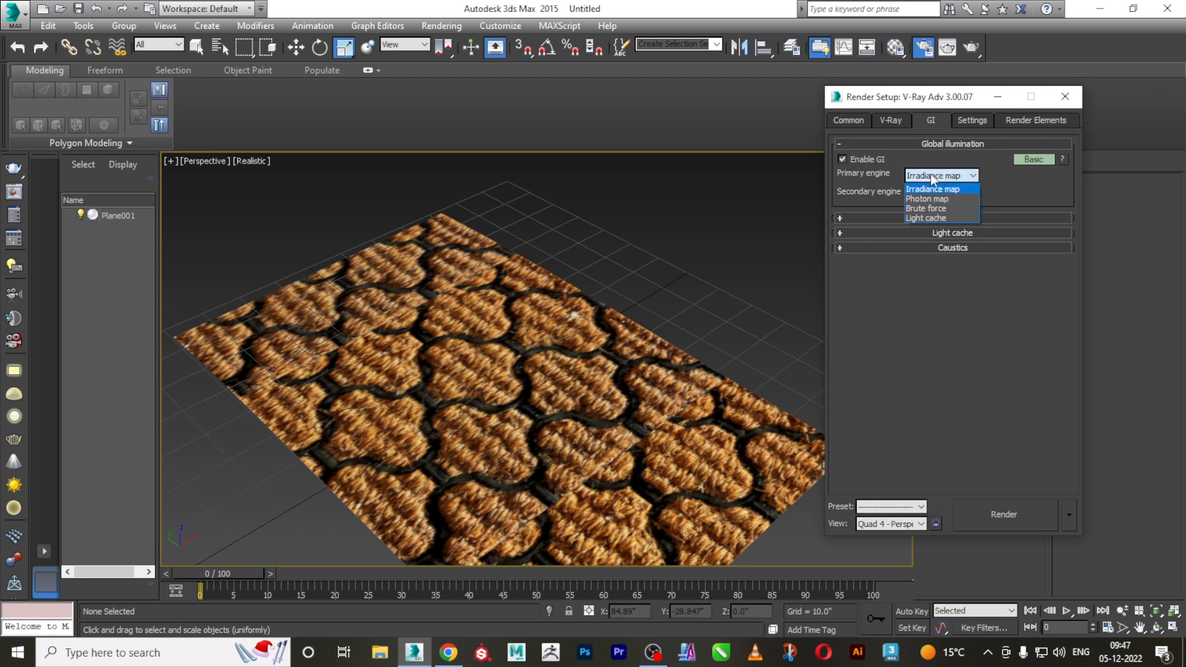
{"action": "left_click", "coordinate": [925, 208]}
Enable ambient occlusion in the advanced GI settings, and expand Brute force GI and Light cache with Light cache in Advanced mode
{"action": "left_click", "coordinate": [1034, 159]}
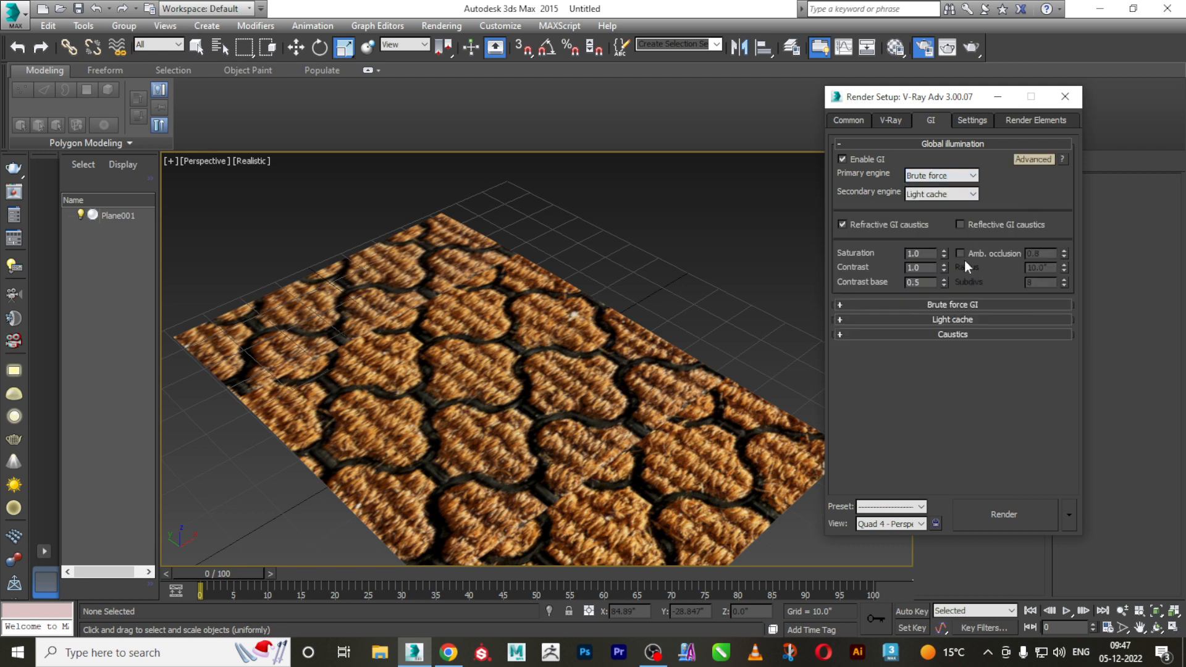
{"action": "left_click", "coordinate": [974, 253]}
{"action": "left_click", "coordinate": [966, 304]}
{"action": "left_click_drag", "start_coordinate": [920, 320], "coordinate": [896, 322]}
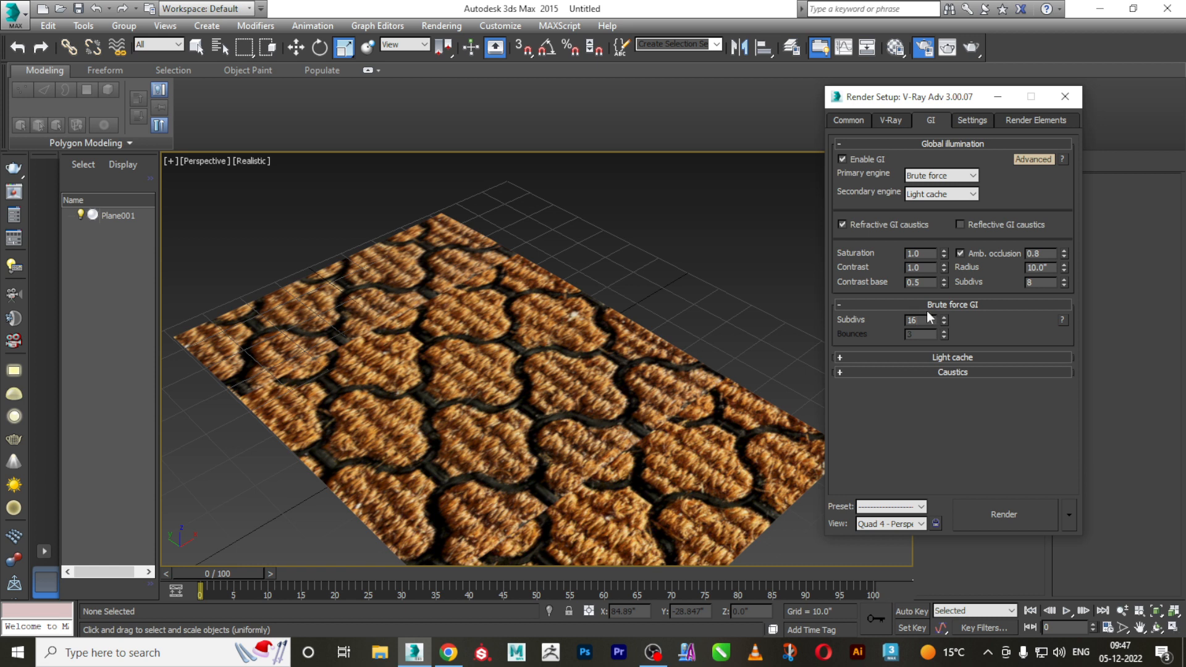
{"action": "left_click", "coordinate": [920, 357]}
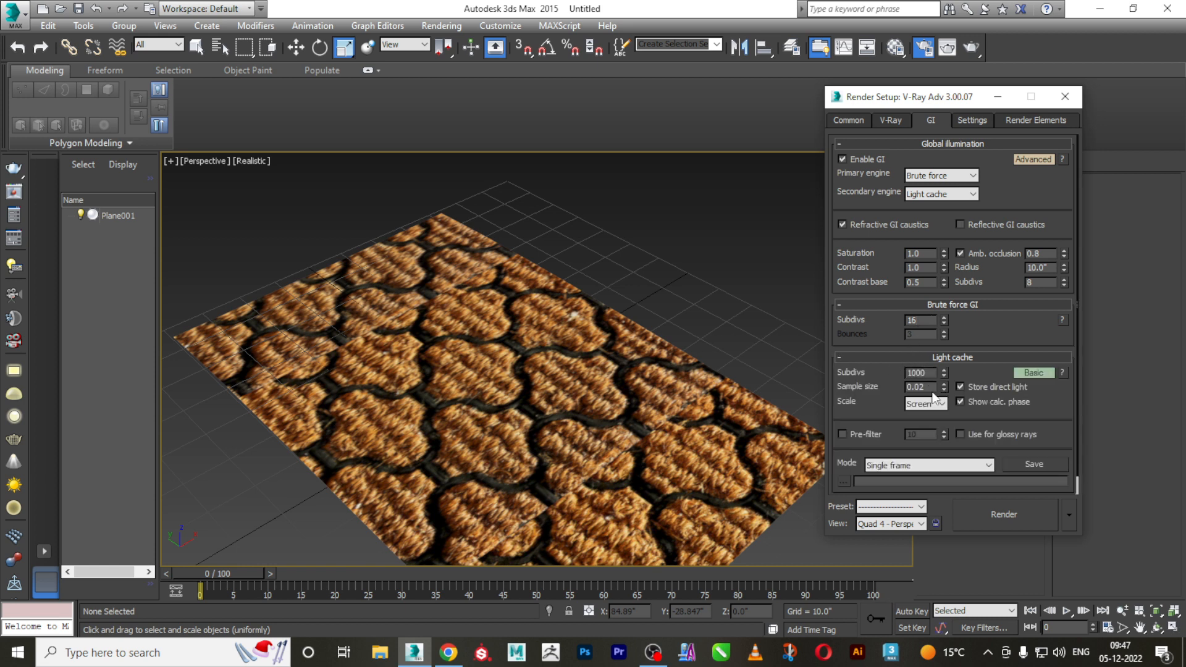
{"action": "left_click", "coordinate": [1033, 374]}
{"action": "scroll", "coordinate": [890, 408], "scroll_direction": "down", "scroll_amount": 3}
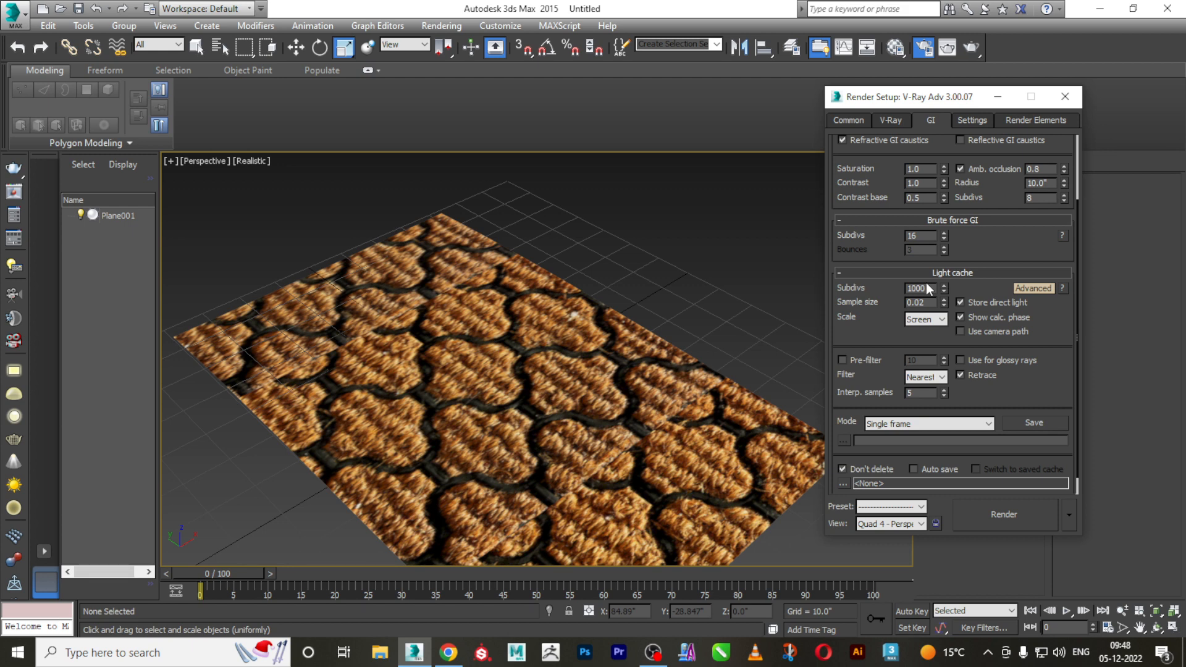
{"action": "scroll", "coordinate": [874, 422], "scroll_direction": "down", "scroll_amount": 1}
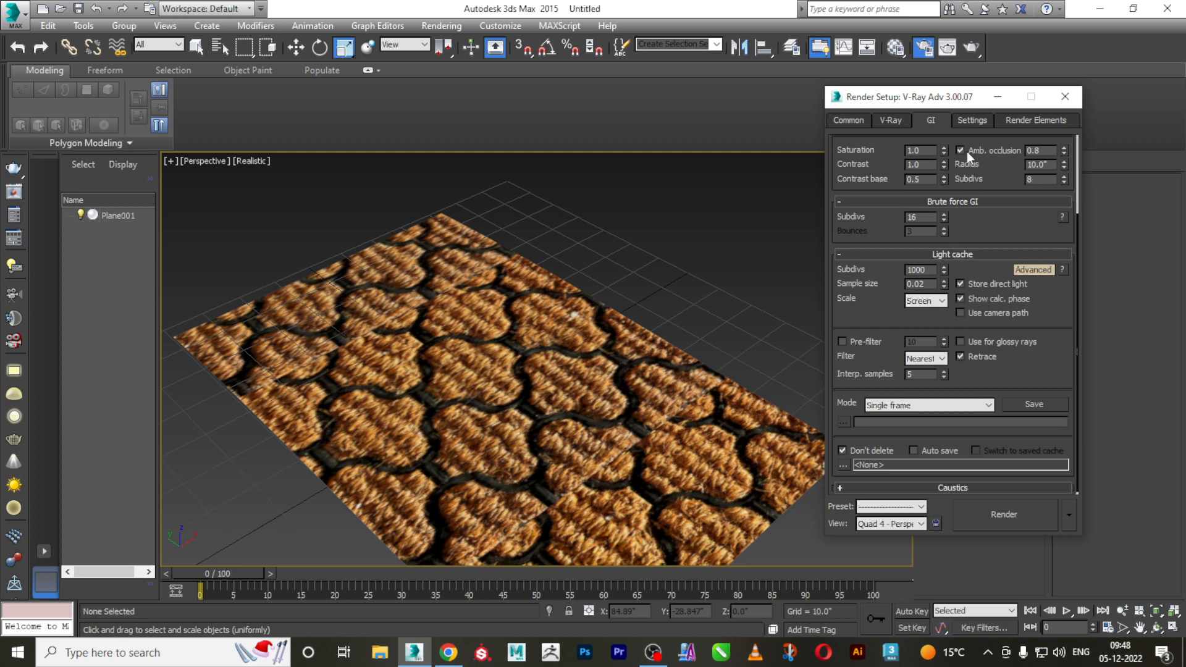
Show the advanced V-Ray System settings and set the bucket width to 32
{"action": "left_click", "coordinate": [972, 119]}
{"action": "left_click", "coordinate": [1035, 174]}
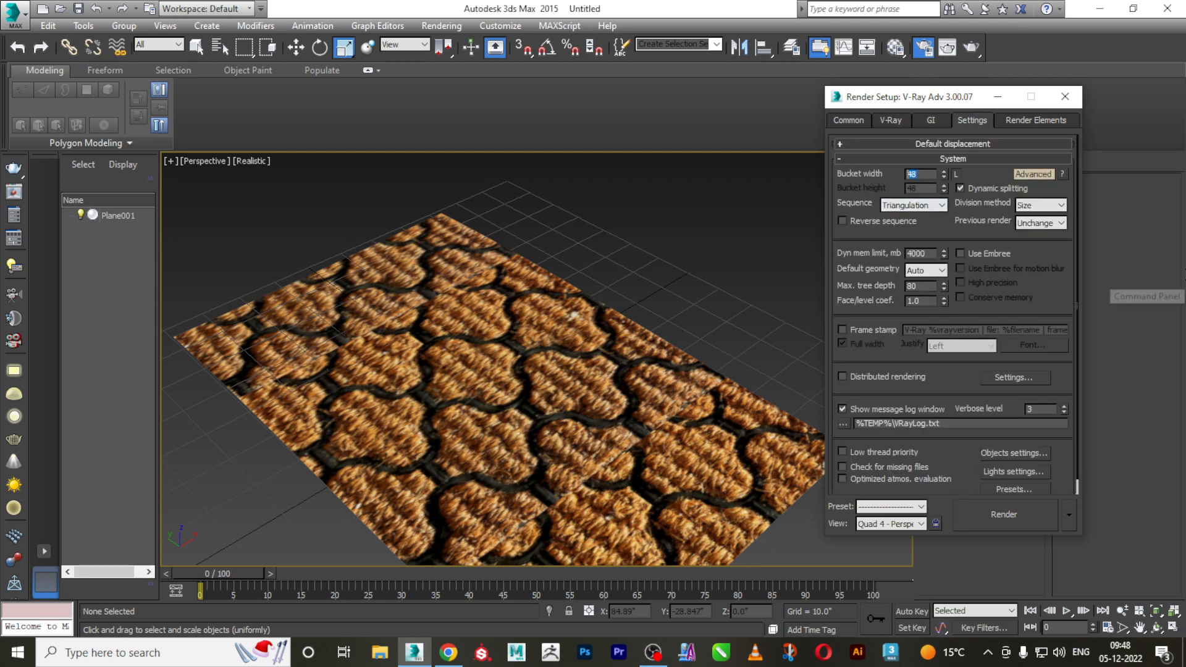
{"action": "type", "text": "32"}
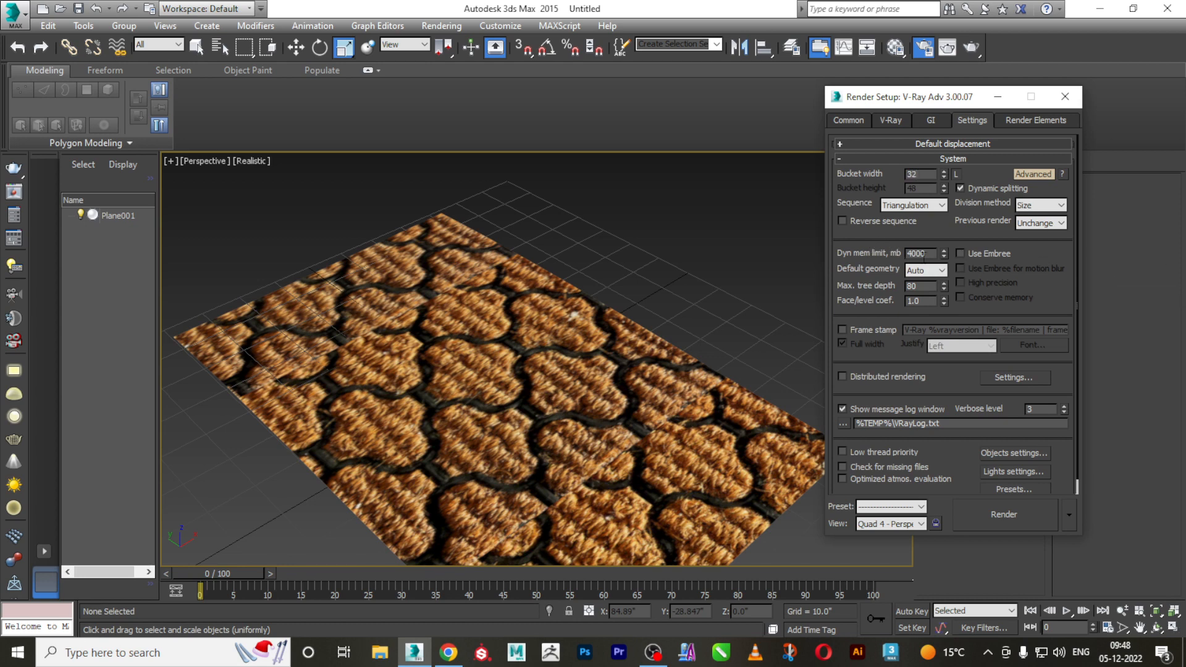
Set the dynamic memory limit to 12000 MB, toggle Low thread priority, and close Render Setup
{"action": "double_click", "coordinate": [920, 254]}
{"action": "type", "text": "1200"}
{"action": "left_click", "coordinate": [881, 452]}
{"action": "left_click", "coordinate": [932, 254]}
{"action": "type", "text": "0"}
{"action": "middle_click_drag", "start_coordinate": [559, 272], "coordinate": [612, 272], "text": "alt"}
{"action": "left_click", "coordinate": [1065, 96]}
Create a V-Ray light of type Dome beside the mat's corner
{"action": "left_click", "coordinate": [965, 186]}
{"action": "left_click", "coordinate": [964, 207]}
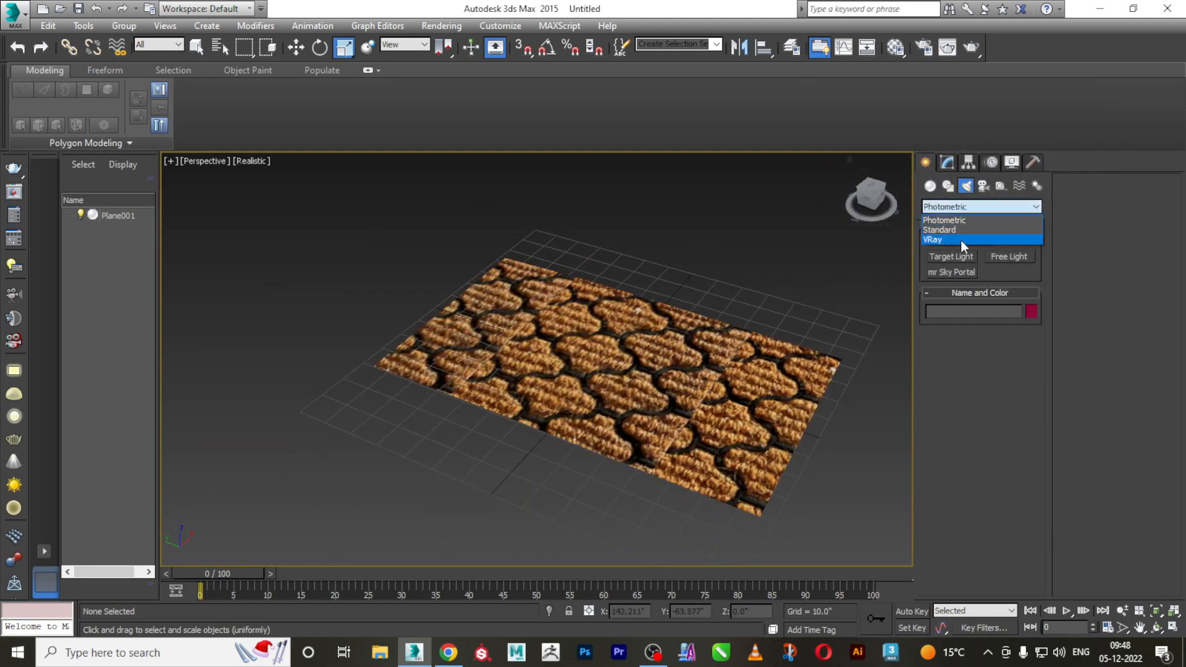
{"action": "left_click", "coordinate": [958, 242]}
{"action": "left_click", "coordinate": [963, 259]}
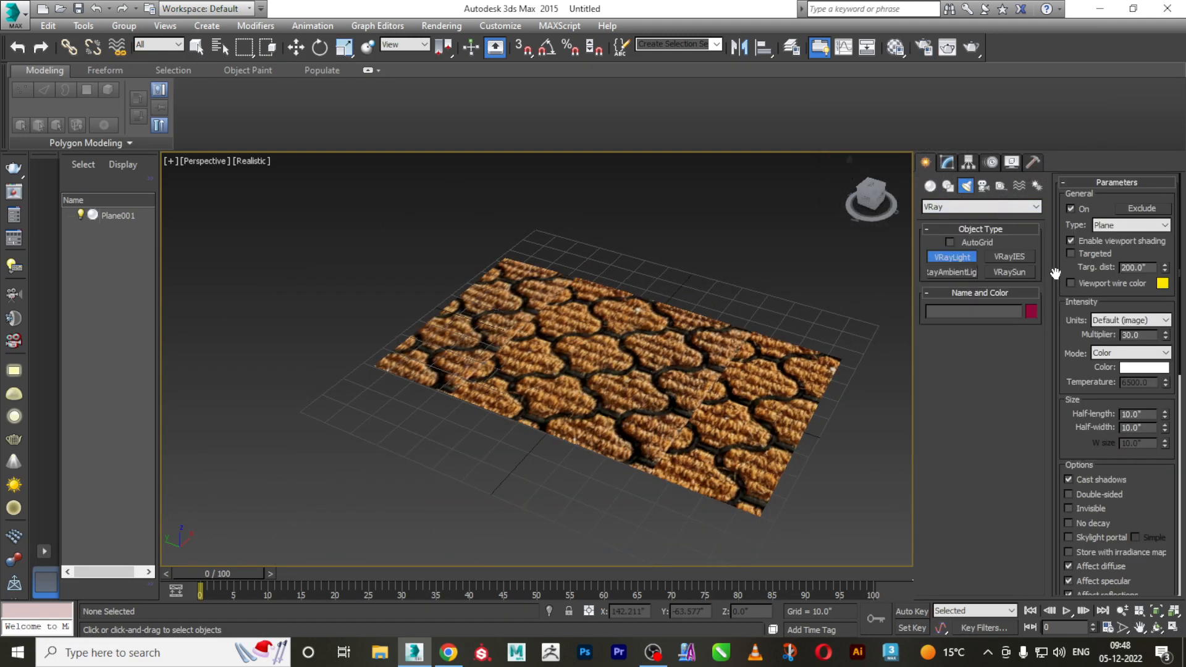
{"action": "left_click", "coordinate": [1124, 225]}
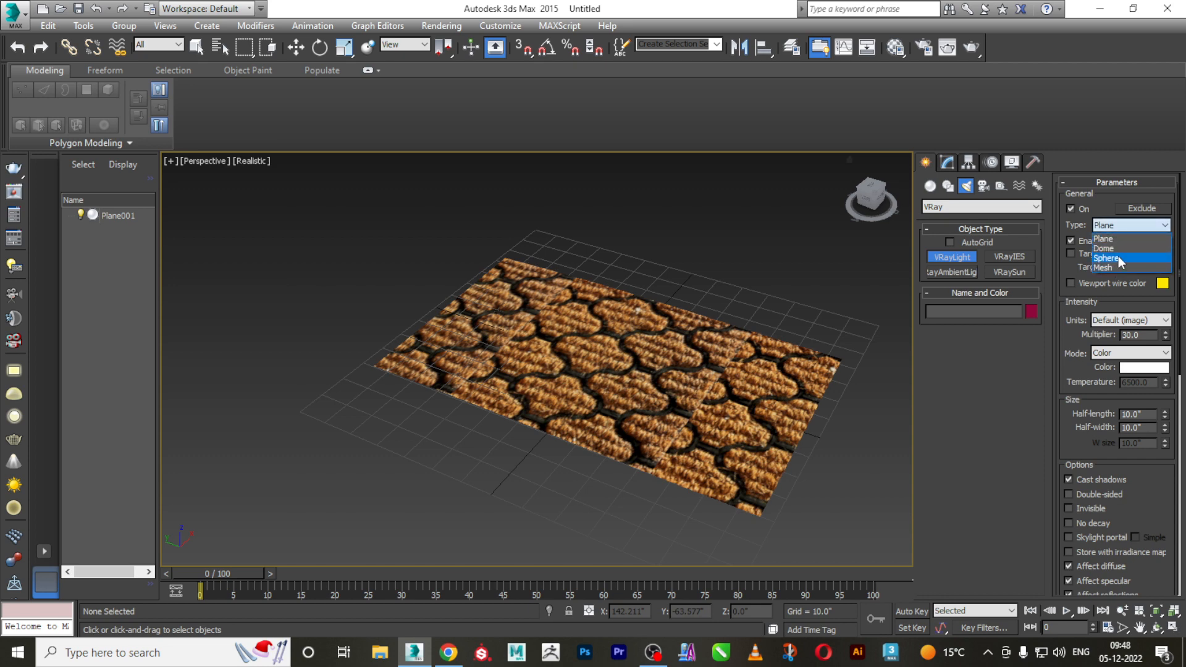
{"action": "left_click", "coordinate": [1118, 249]}
{"action": "left_click", "coordinate": [859, 366]}
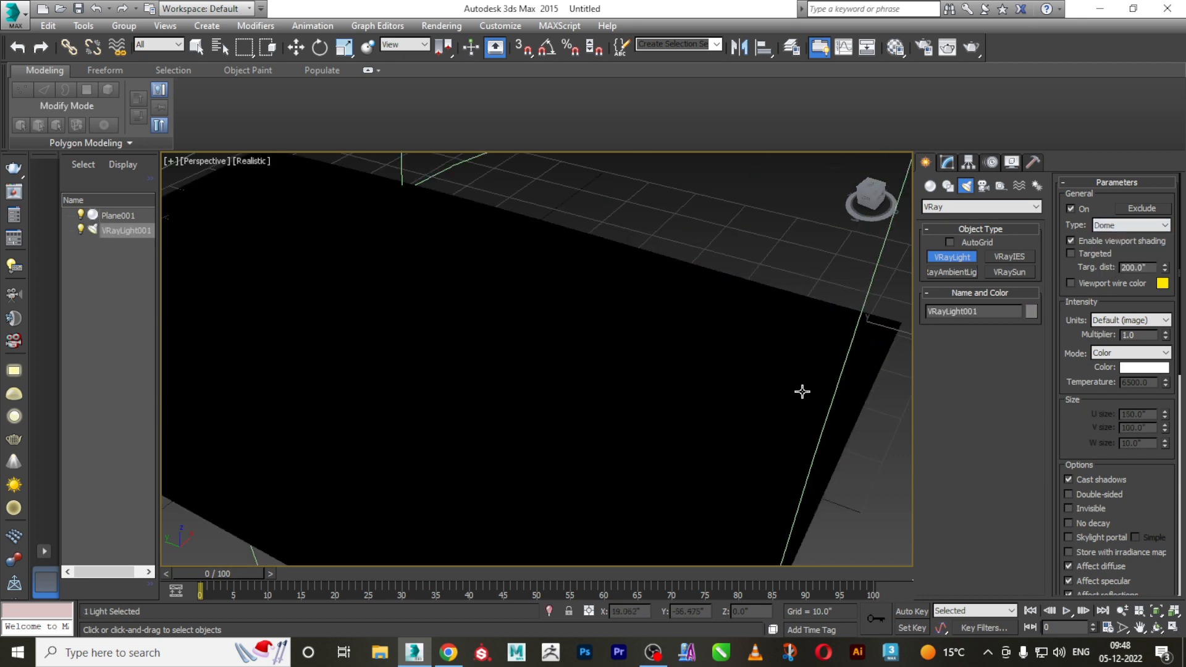
Test-render the dome-lit mat from a closer angle, and close the frame buffer and V-Ray messages
{"action": "middle_click_drag", "start_coordinate": [829, 394], "coordinate": [786, 291], "text": "alt"}
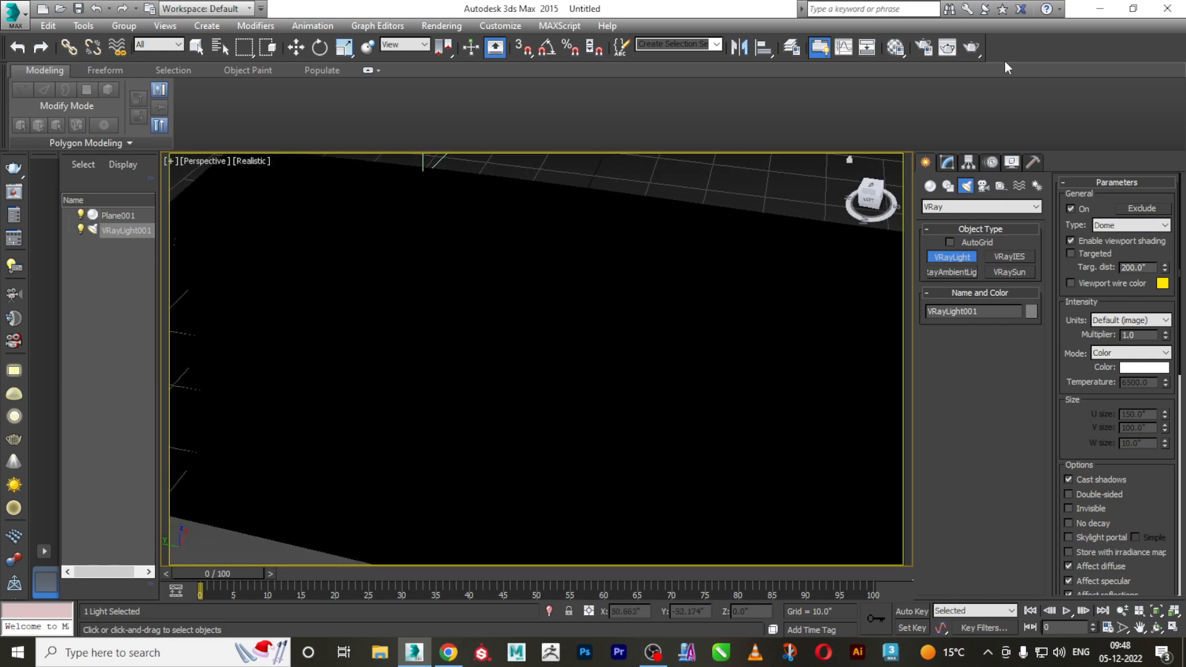
{"action": "left_click", "coordinate": [971, 48]}
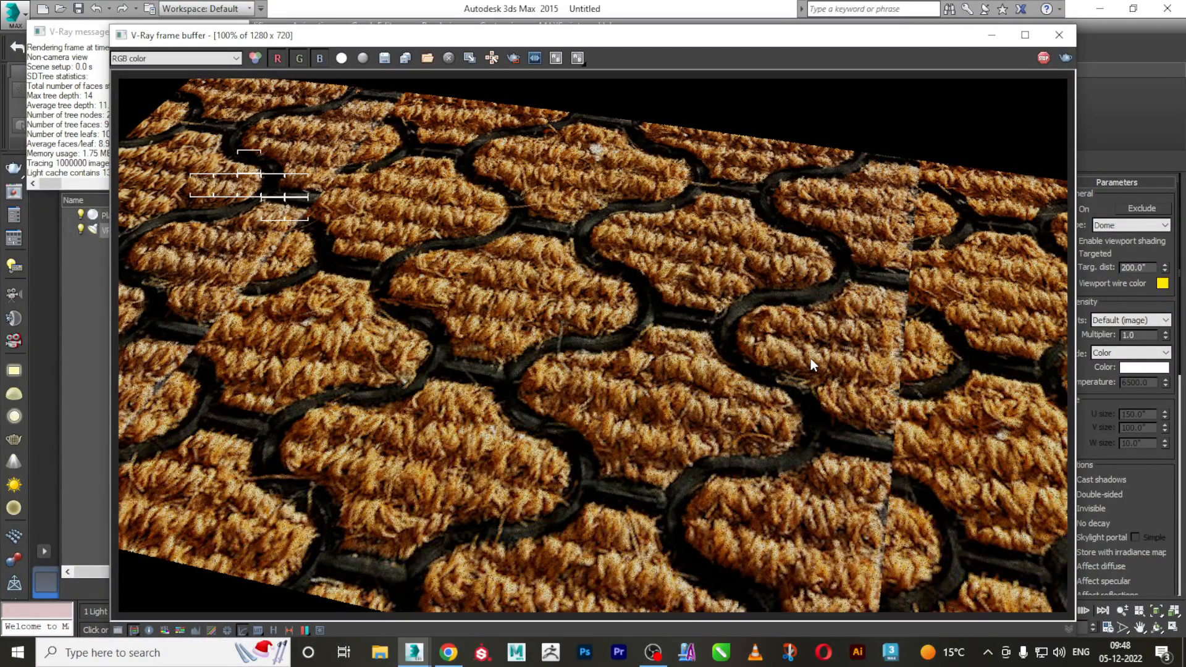
{"action": "left_click", "coordinate": [1044, 58]}
{"action": "left_click", "coordinate": [1070, 43]}
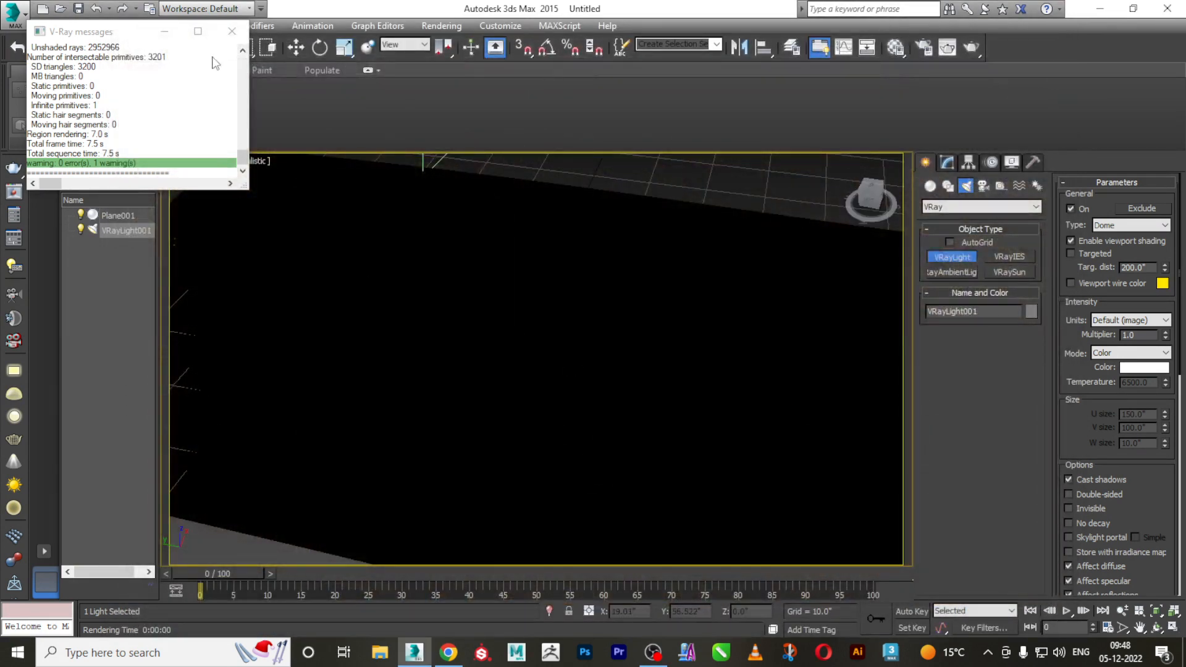
{"action": "left_click", "coordinate": [241, 32]}
Switch the perspective viewport from Realistic to Shaded display so the mat's texture shows under the light
{"action": "left_click", "coordinate": [252, 160]}
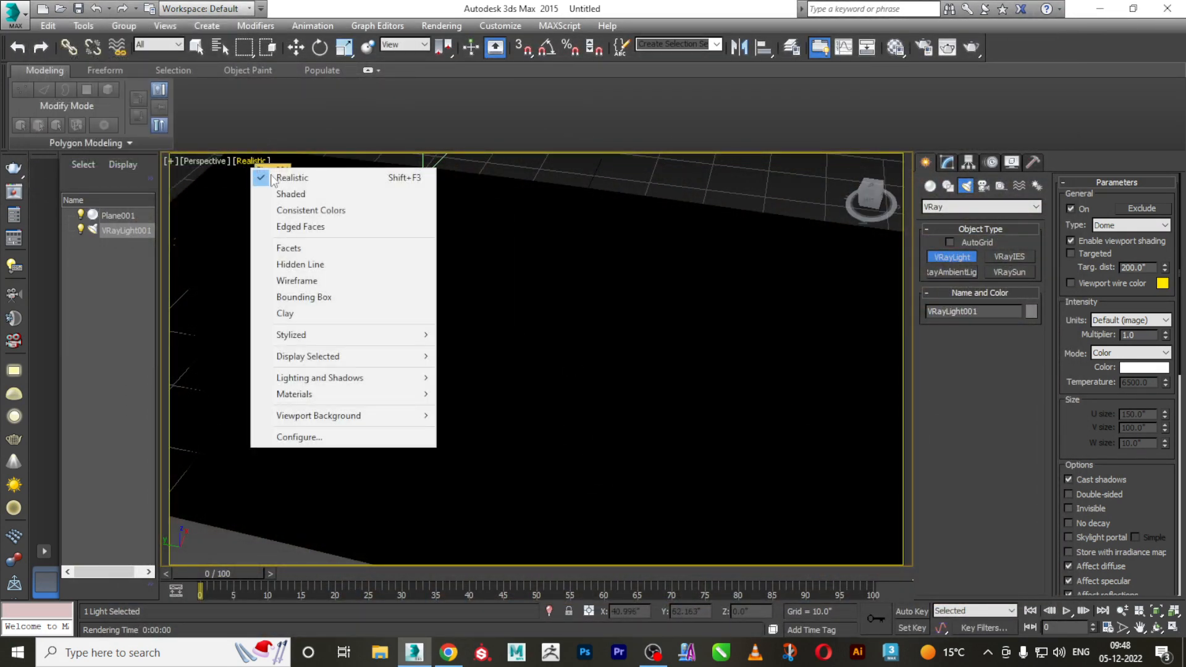
{"action": "left_click", "coordinate": [291, 194]}
{"action": "scroll", "coordinate": [518, 346], "scroll_direction": "down", "scroll_amount": 6}
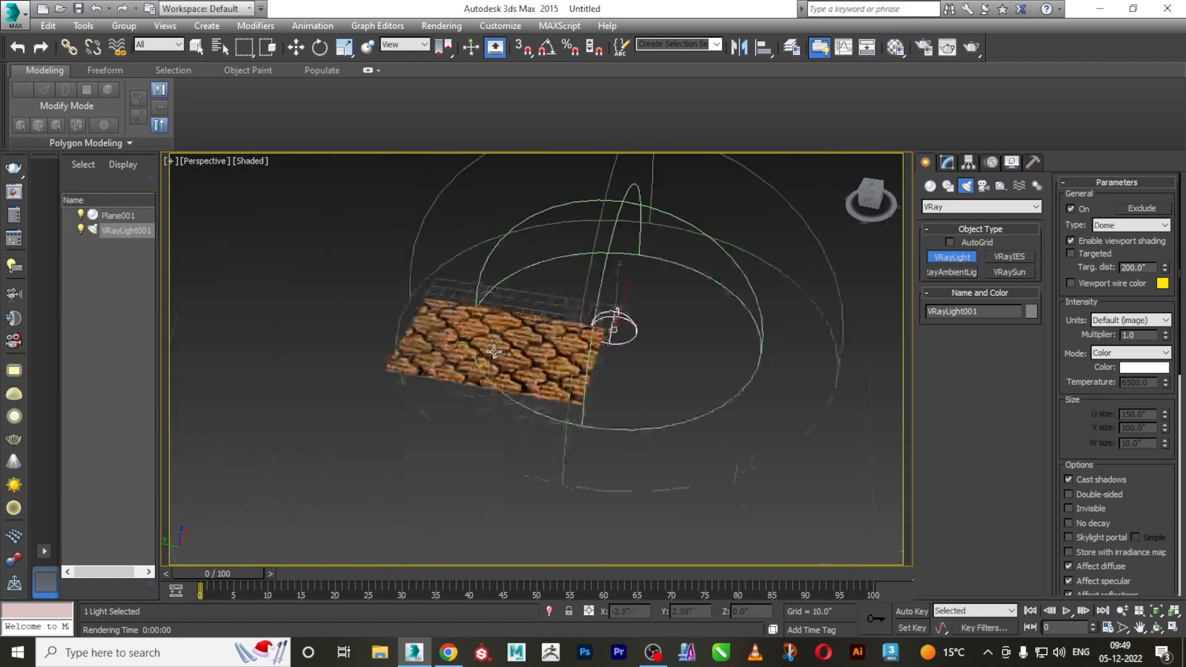
{"action": "scroll", "coordinate": [518, 346], "scroll_direction": "up", "scroll_amount": 2}
{"action": "scroll", "coordinate": [595, 383], "scroll_direction": "up", "scroll_amount": 3}
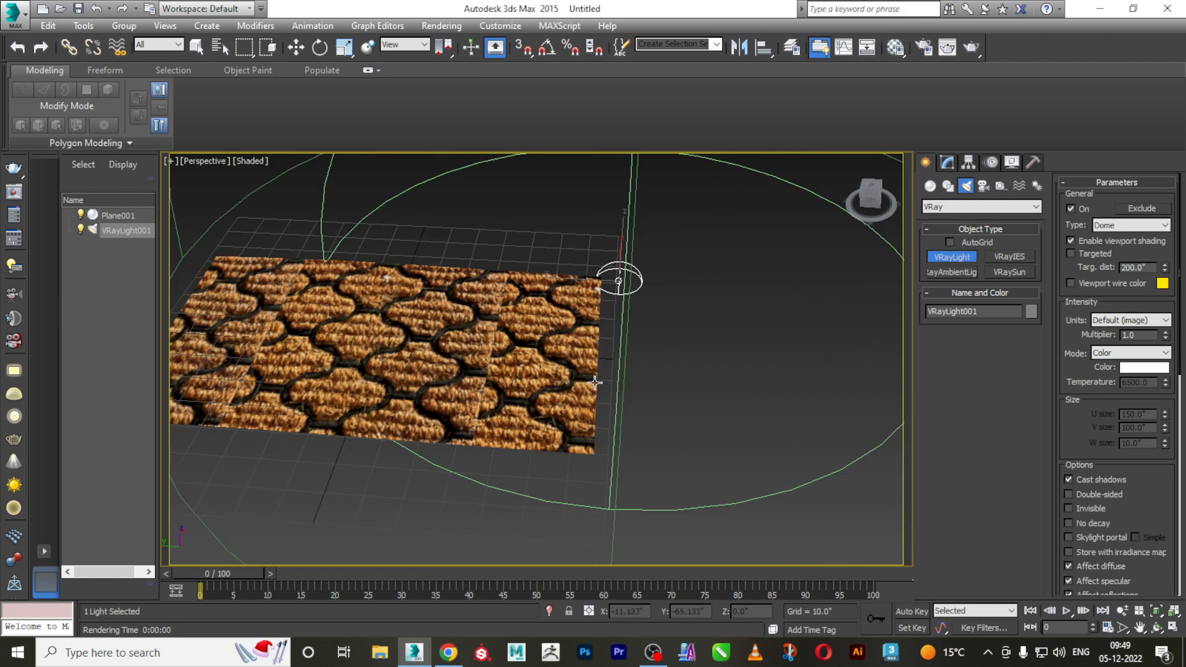
{"action": "scroll", "coordinate": [596, 381], "scroll_direction": "down", "scroll_amount": 5}
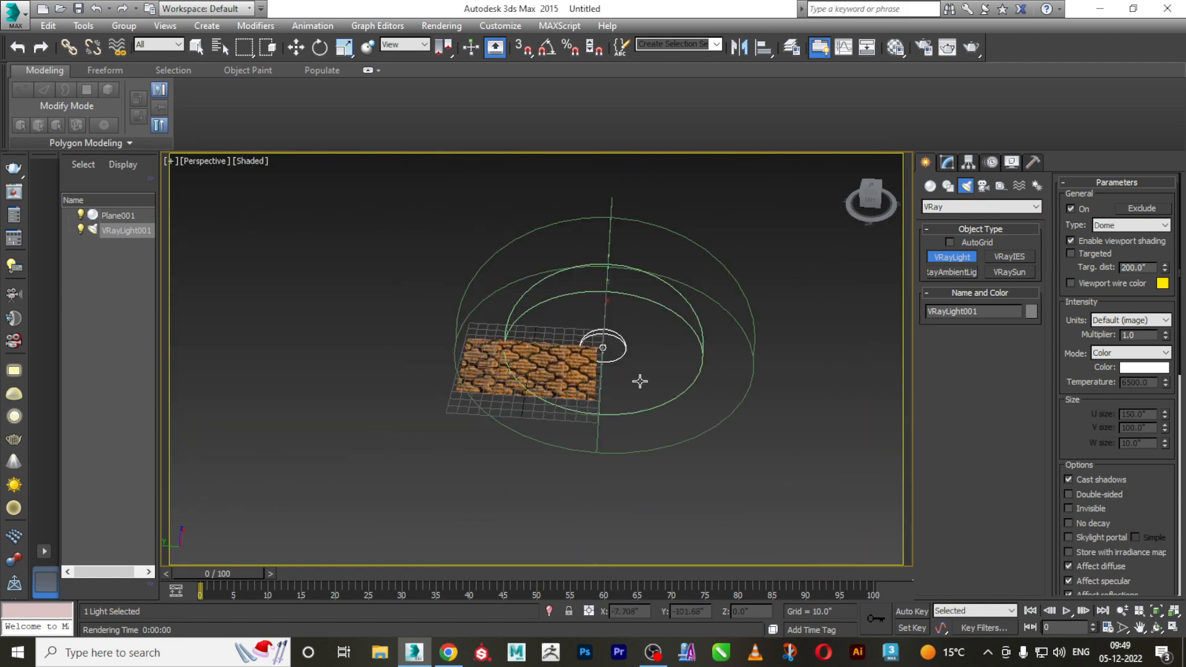
{"action": "left_click", "coordinate": [942, 210]}
{"action": "left_click", "coordinate": [942, 209]}
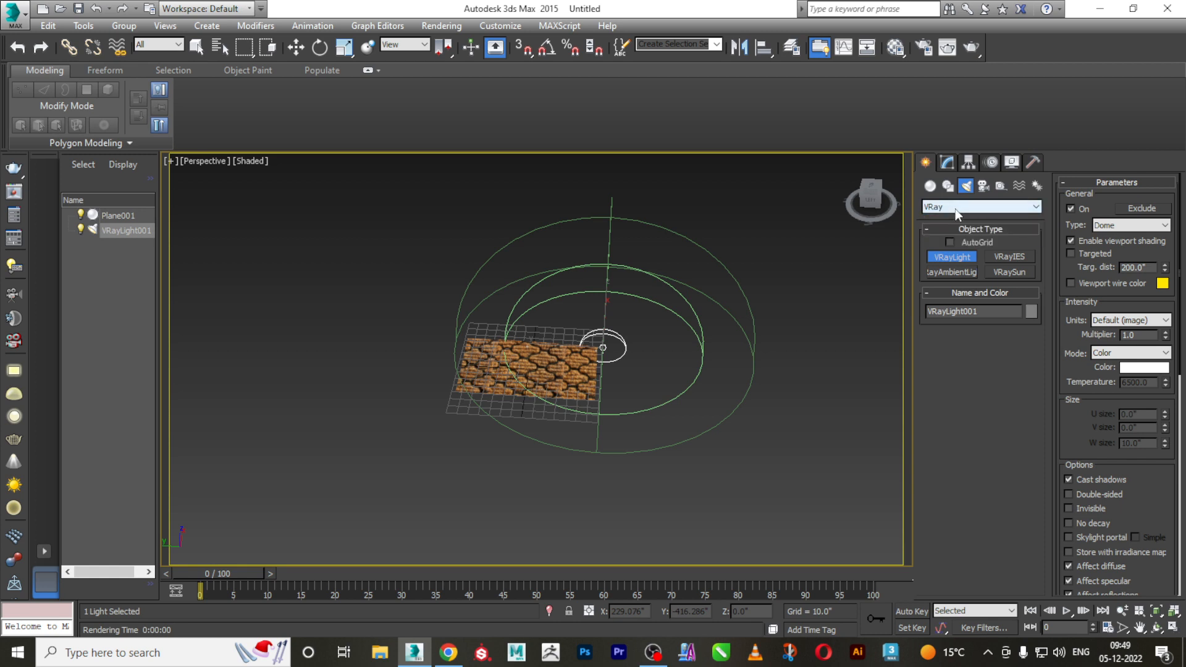
{"action": "left_click", "coordinate": [952, 206]}
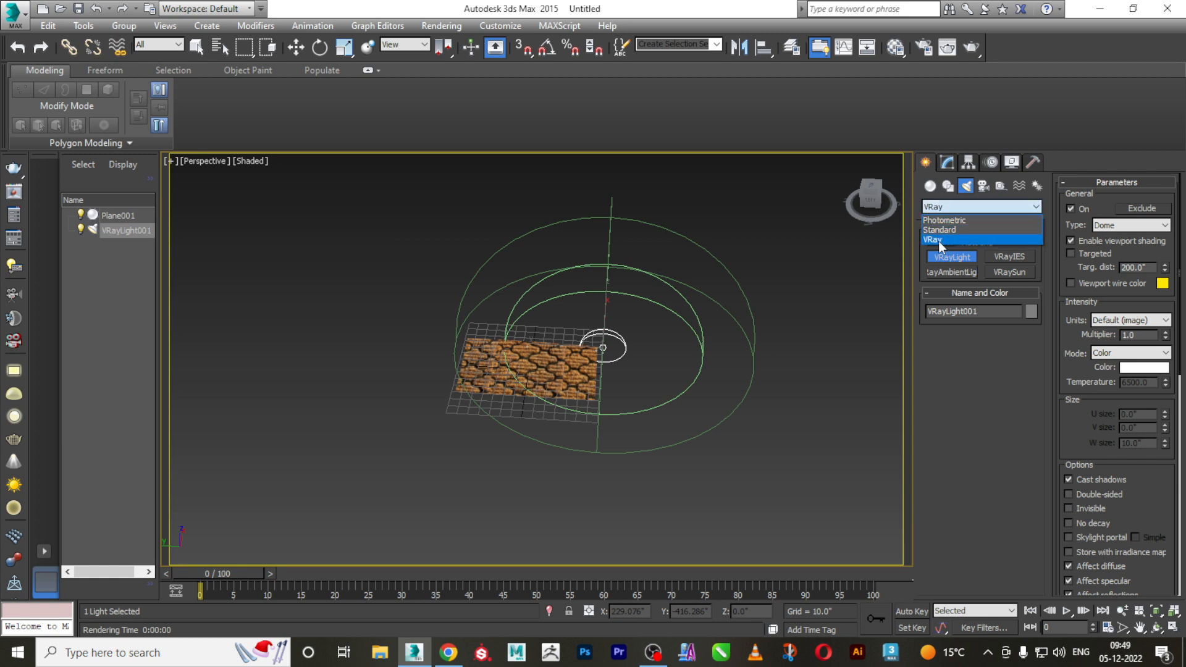
{"action": "left_click", "coordinate": [809, 354]}
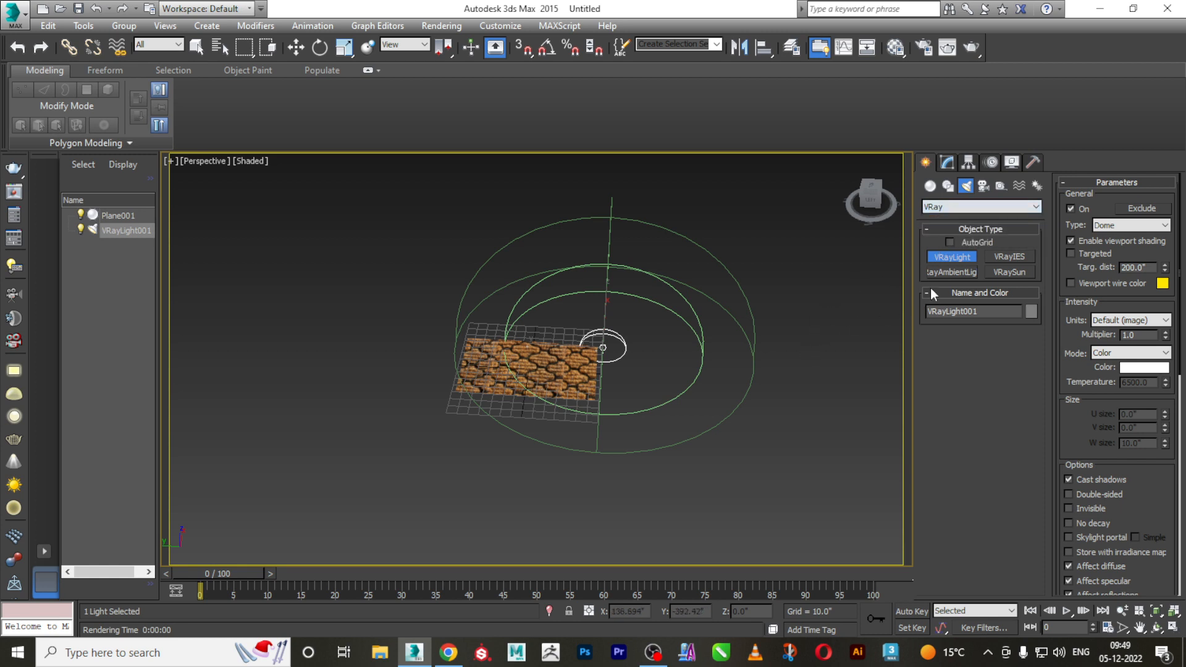
{"action": "key", "text": "r"}
Add a VRayFur object to the mat plane
{"action": "left_click", "coordinate": [930, 186]}
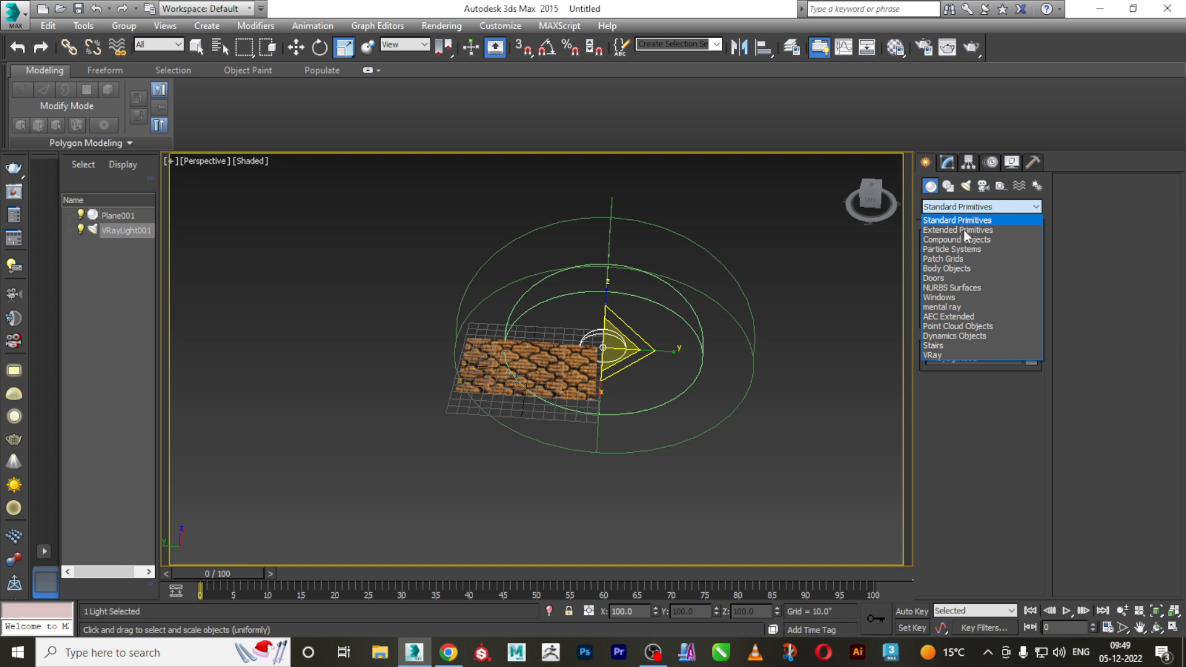
{"action": "left_click", "coordinate": [951, 355]}
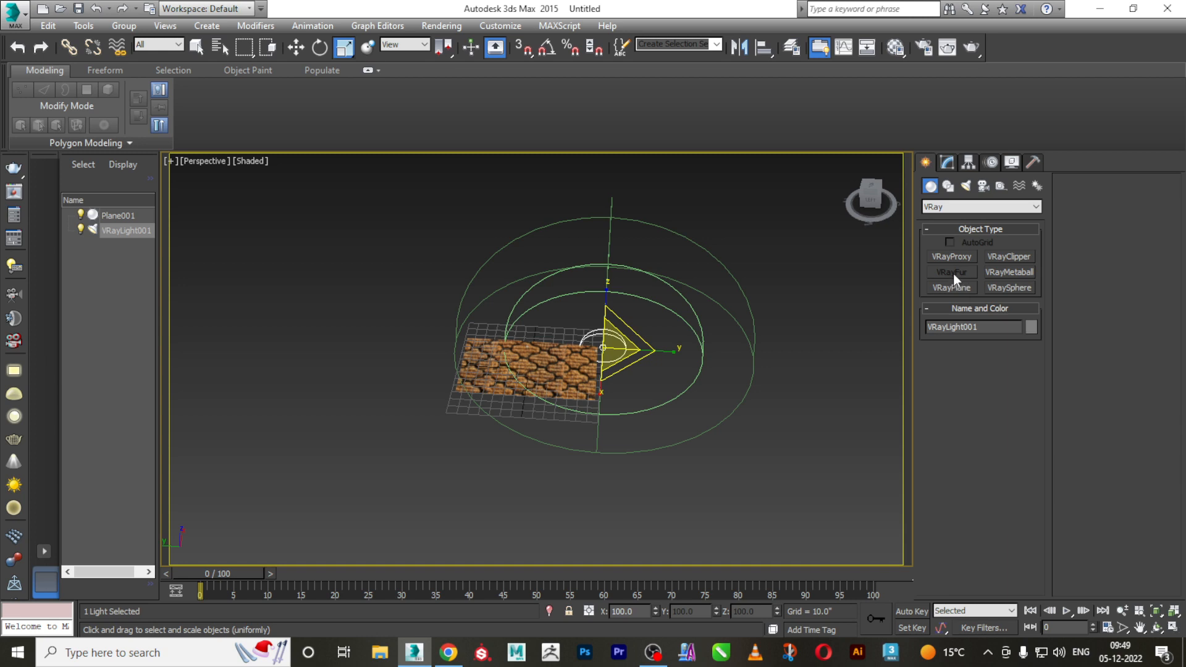
{"action": "left_click", "coordinate": [518, 350]}
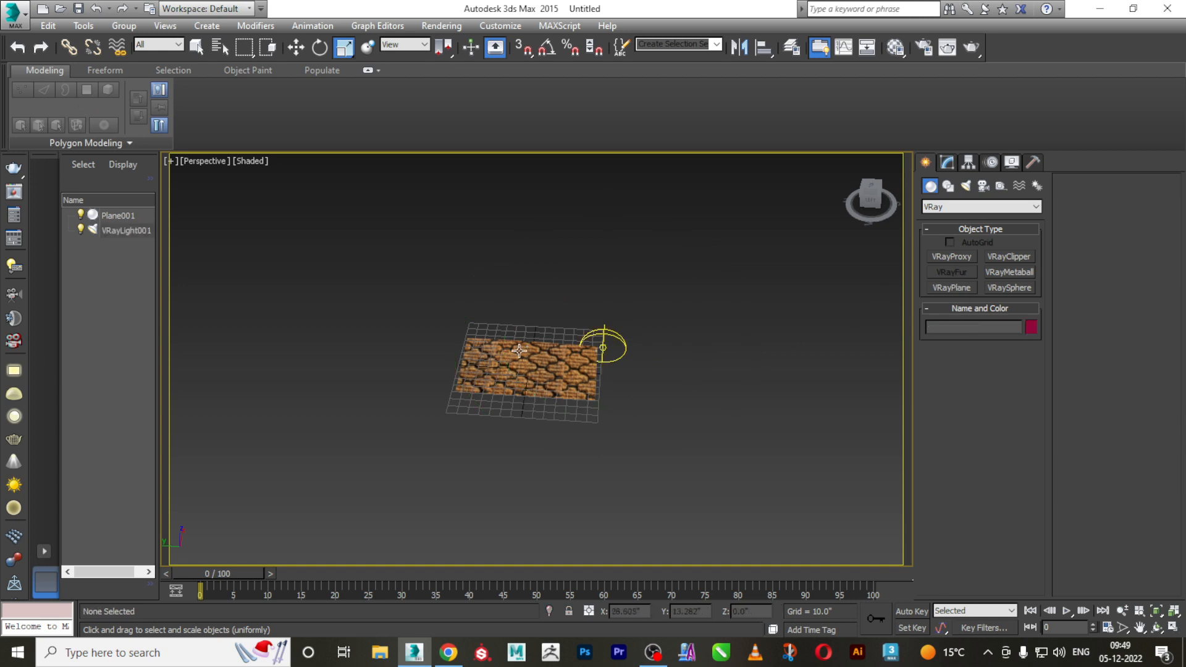
{"action": "scroll", "coordinate": [638, 361], "scroll_direction": "up", "scroll_amount": 2}
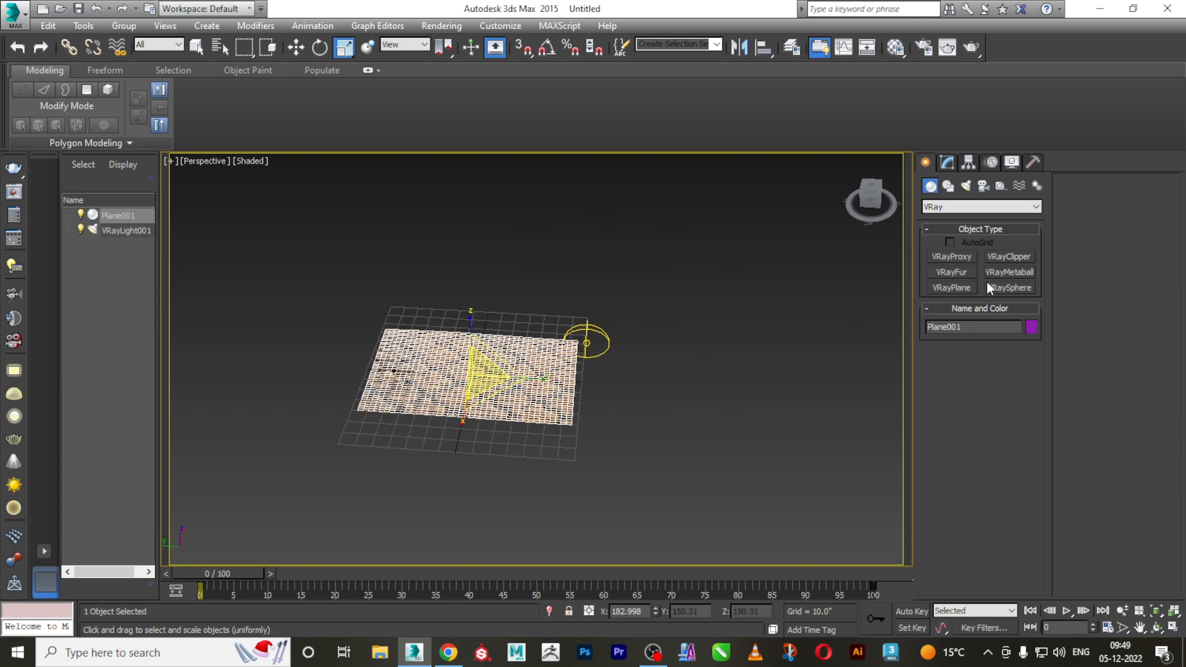
{"action": "middle_click_drag", "start_coordinate": [606, 377], "coordinate": [590, 420], "text": "alt"}
{"action": "scroll", "coordinate": [547, 405], "scroll_direction": "up", "scroll_amount": 4}
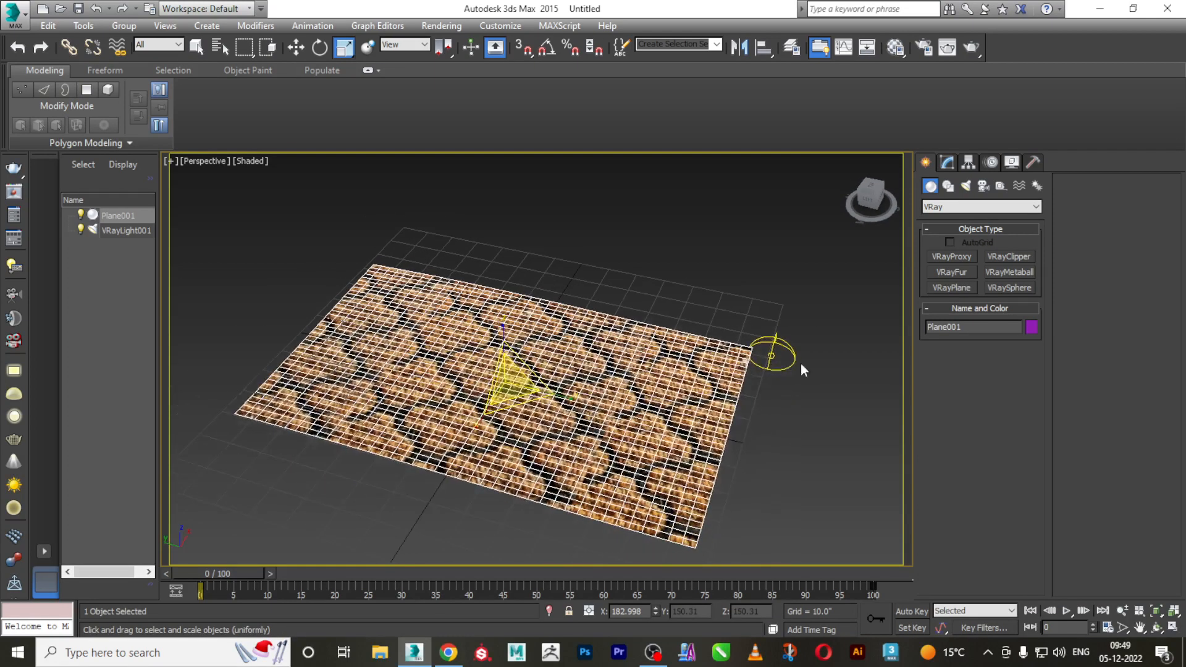
{"action": "left_click", "coordinate": [948, 270]}
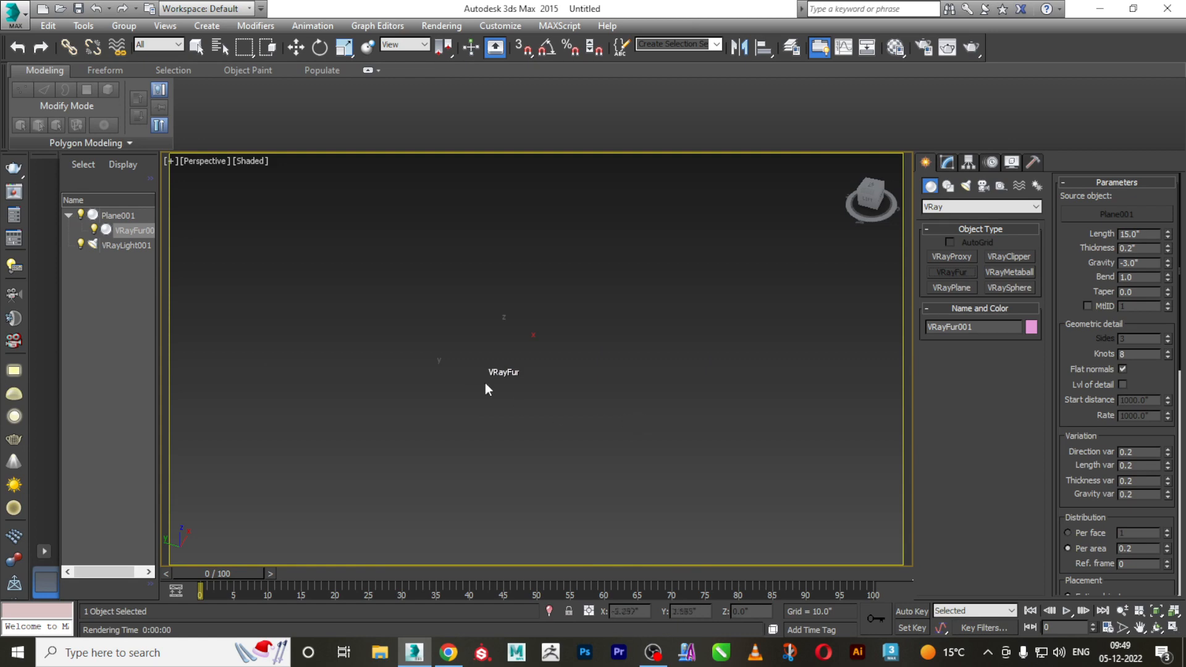
Test-render the mat with its new fur from an angle showing the front edge, and cancel the render
{"action": "scroll", "coordinate": [470, 368], "scroll_direction": "up", "scroll_amount": 5}
{"action": "middle_click_drag", "start_coordinate": [551, 462], "coordinate": [599, 437], "text": "alt"}
{"action": "middle_click_drag", "start_coordinate": [599, 437], "coordinate": [578, 377]}
{"action": "scroll", "coordinate": [583, 421], "scroll_direction": "down", "scroll_amount": 4}
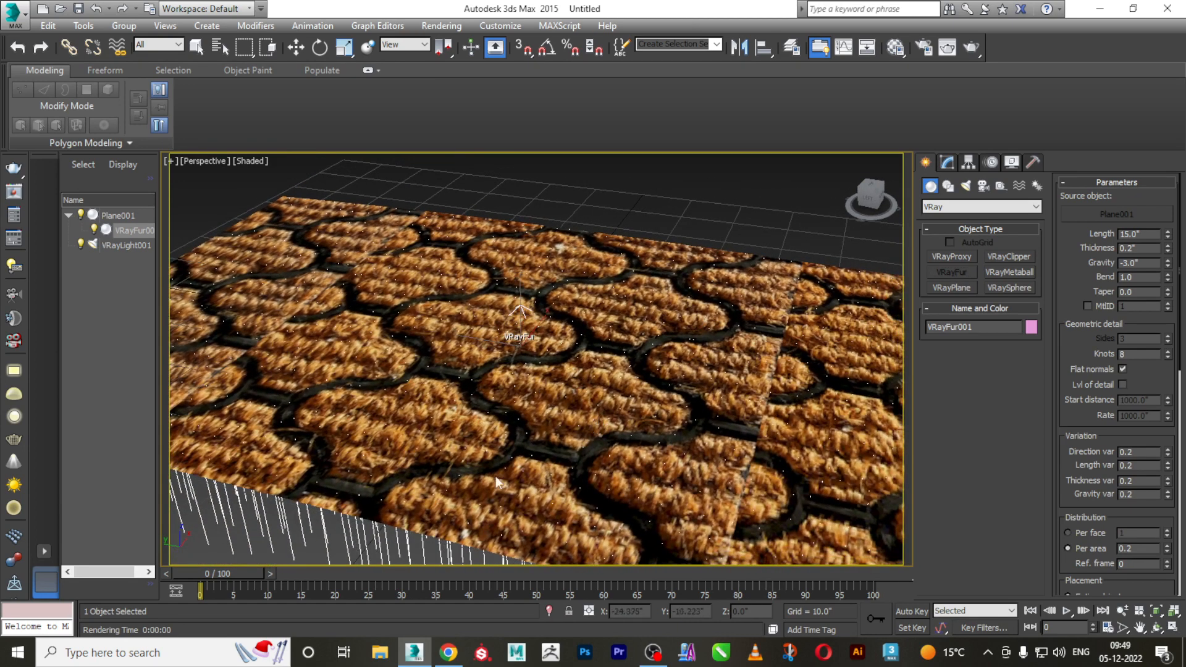
{"action": "middle_click_drag", "start_coordinate": [332, 542], "coordinate": [539, 479], "text": "alt"}
{"action": "scroll", "coordinate": [540, 479], "scroll_direction": "up", "scroll_amount": 5}
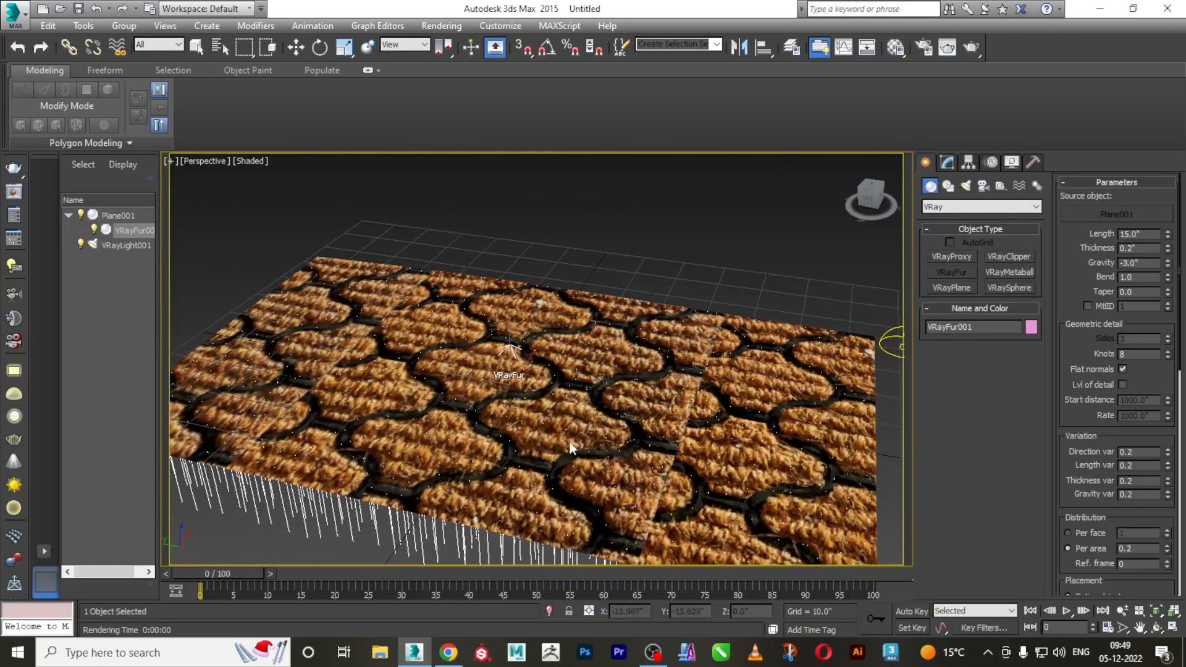
{"action": "left_click", "coordinate": [970, 49]}
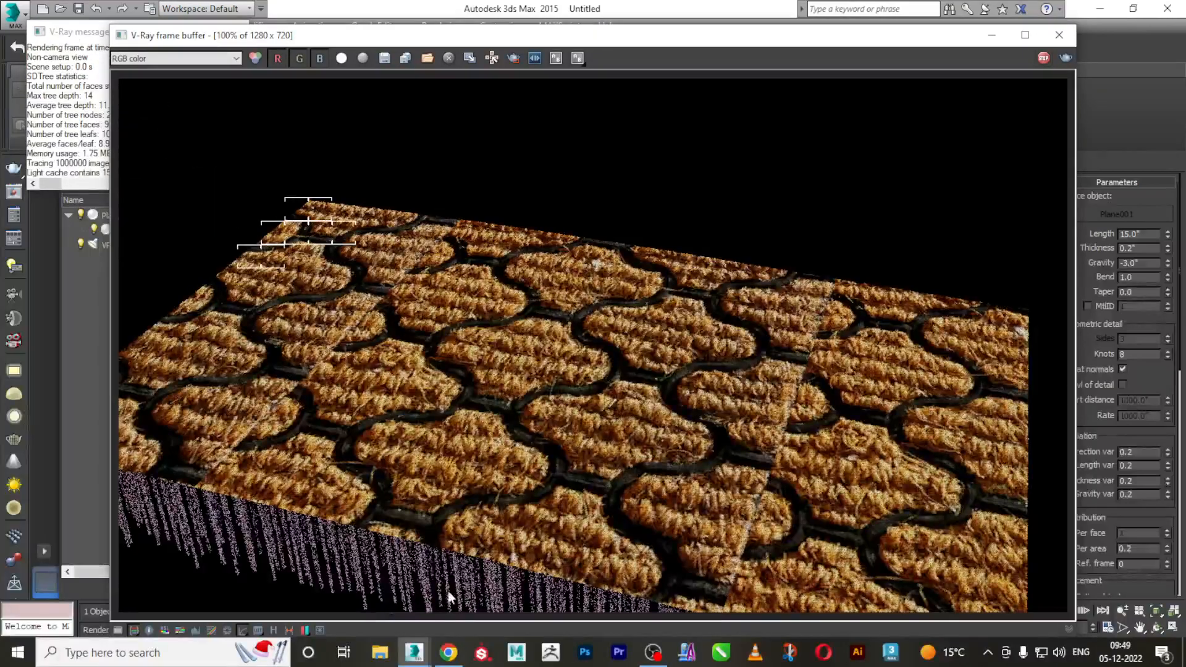
{"action": "left_click", "coordinate": [1059, 35]}
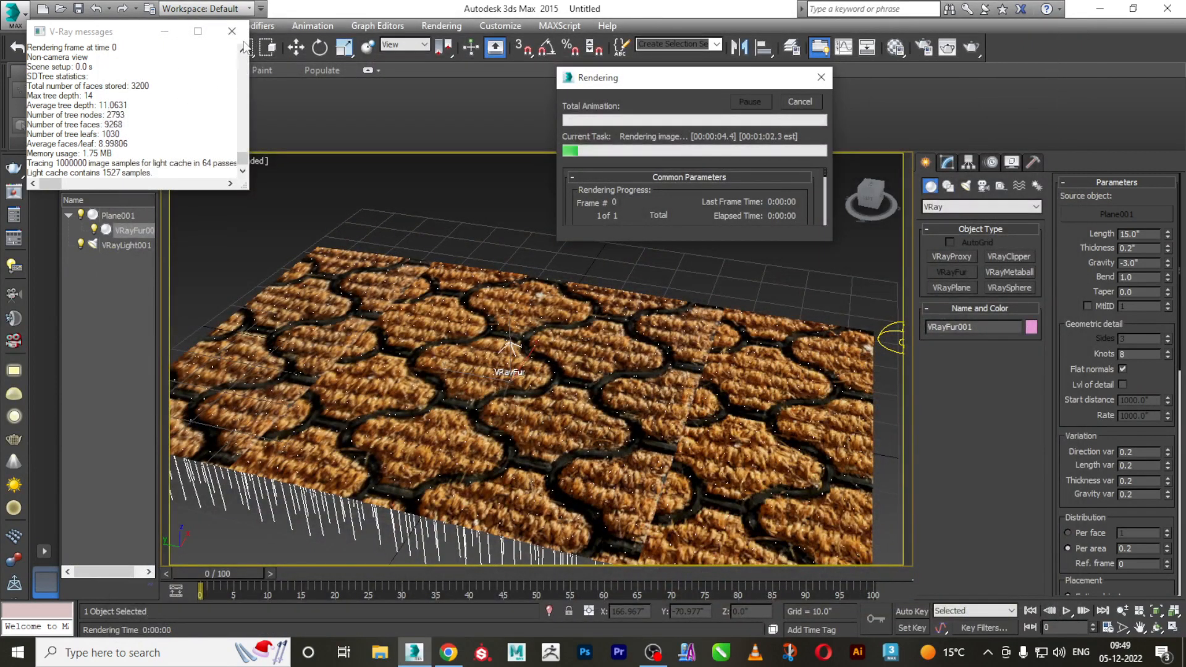
{"action": "left_click", "coordinate": [820, 79]}
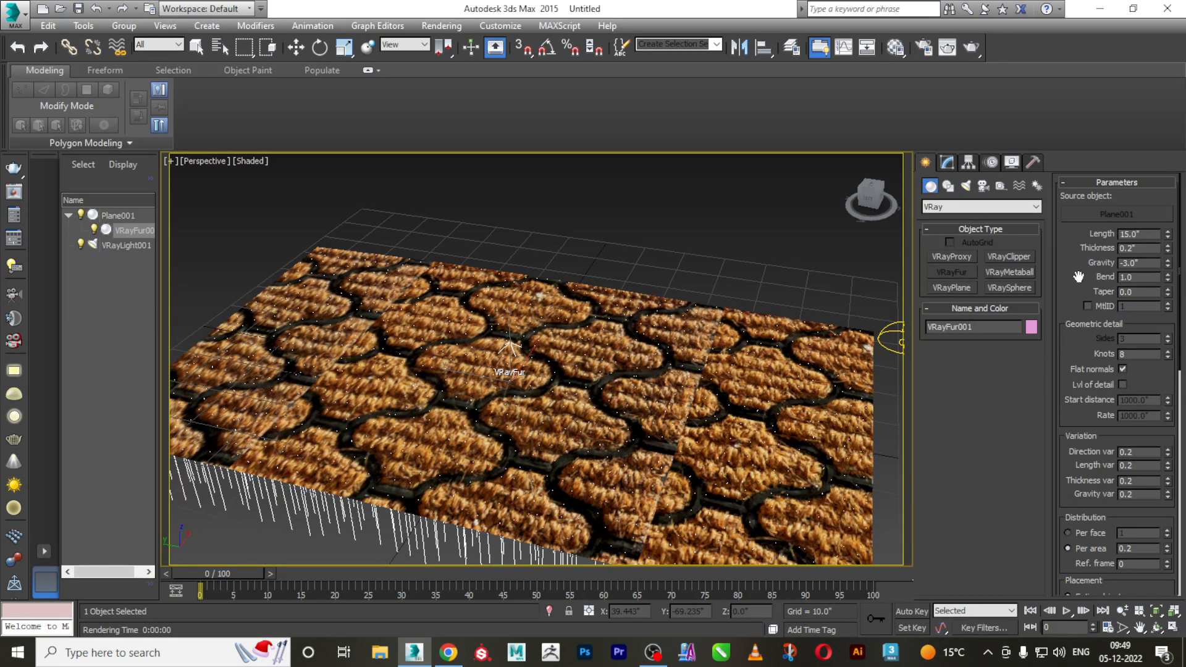
Set the fur's gravity to 0, run a test render, and cancel it
{"action": "left_click", "coordinate": [1143, 264]}
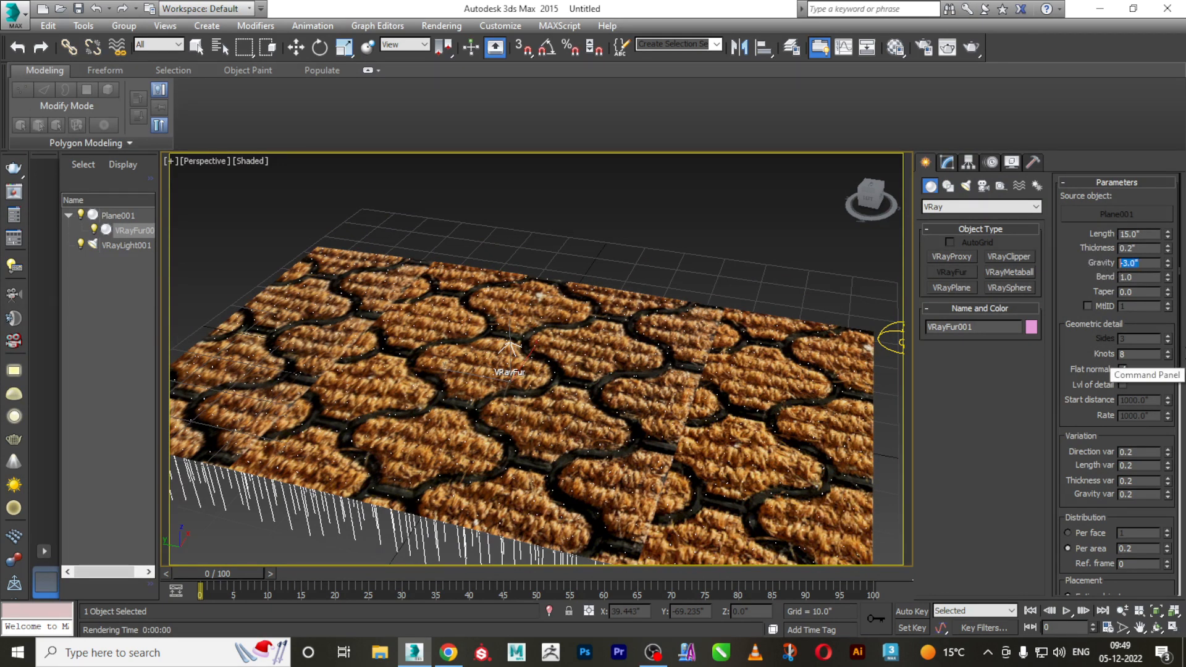
{"action": "key", "text": "Return"}
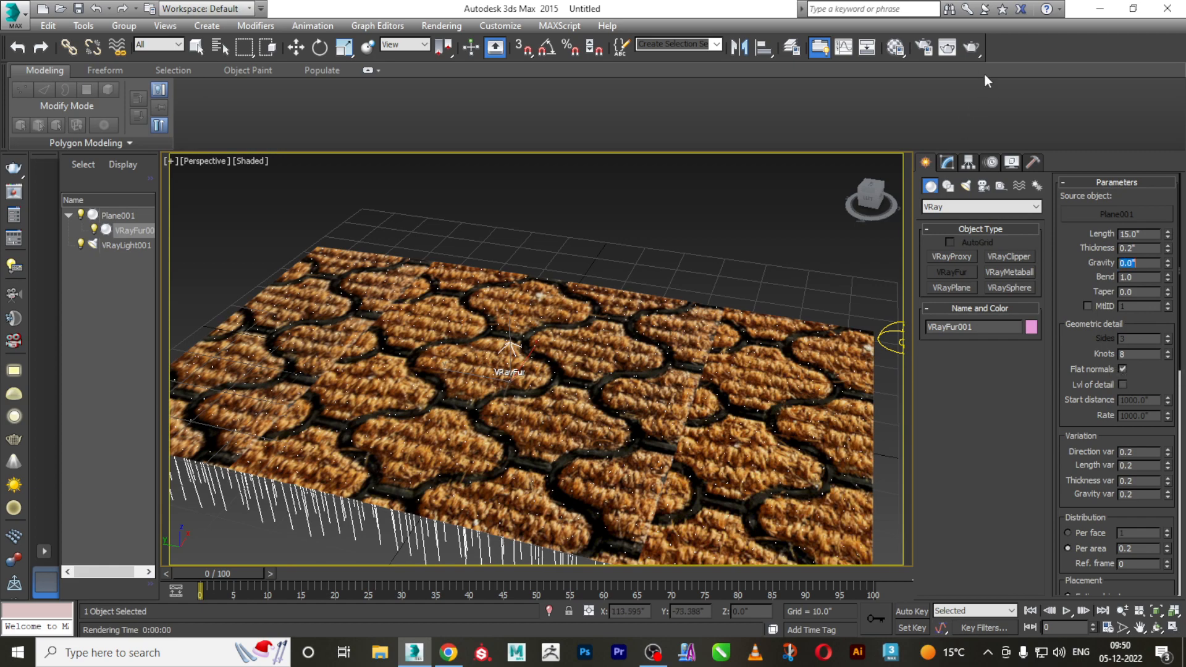
{"action": "left_click", "coordinate": [971, 49]}
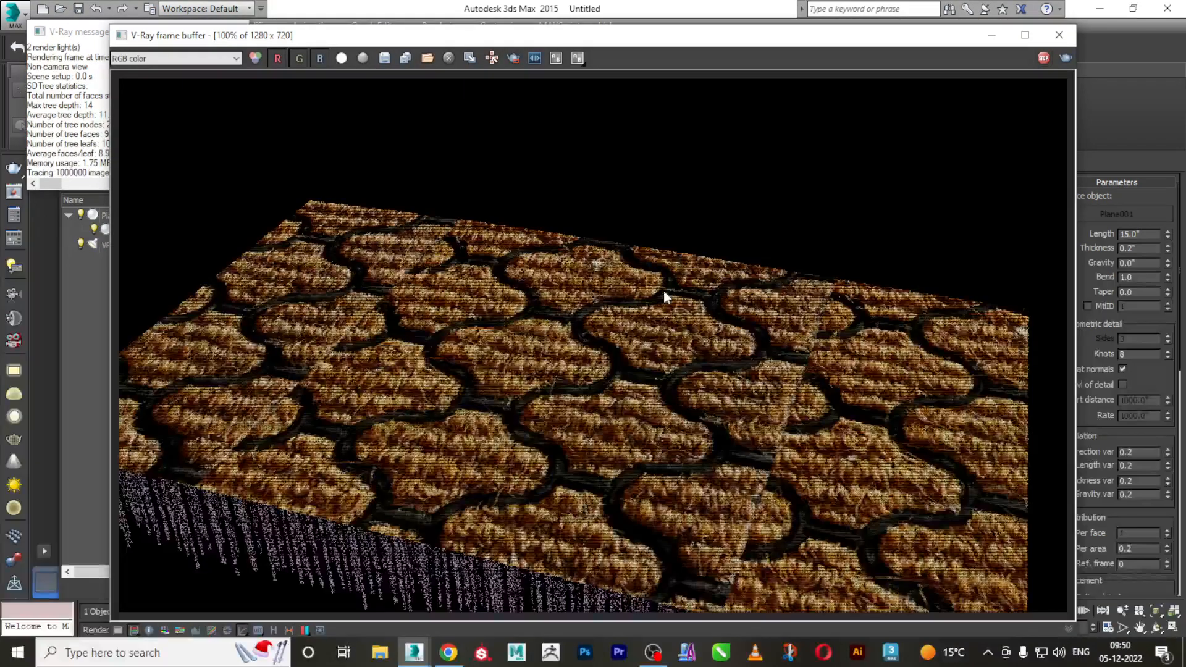
{"action": "left_click", "coordinate": [1059, 35]}
{"action": "left_click", "coordinate": [825, 81]}
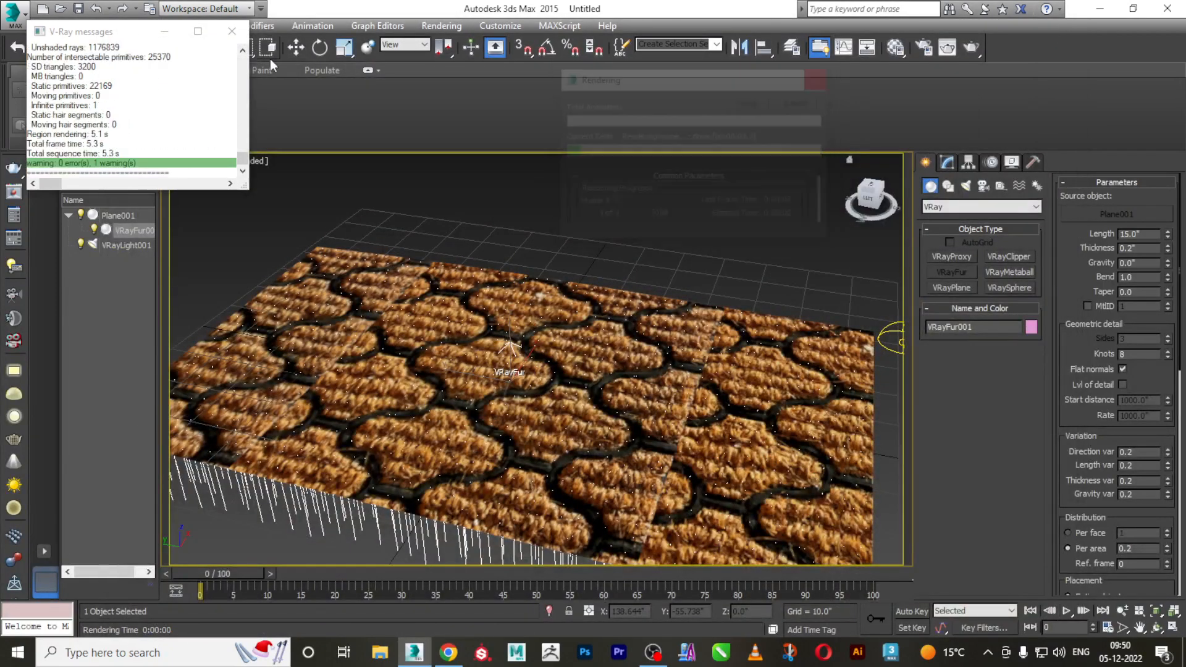
{"action": "left_click", "coordinate": [229, 32]}
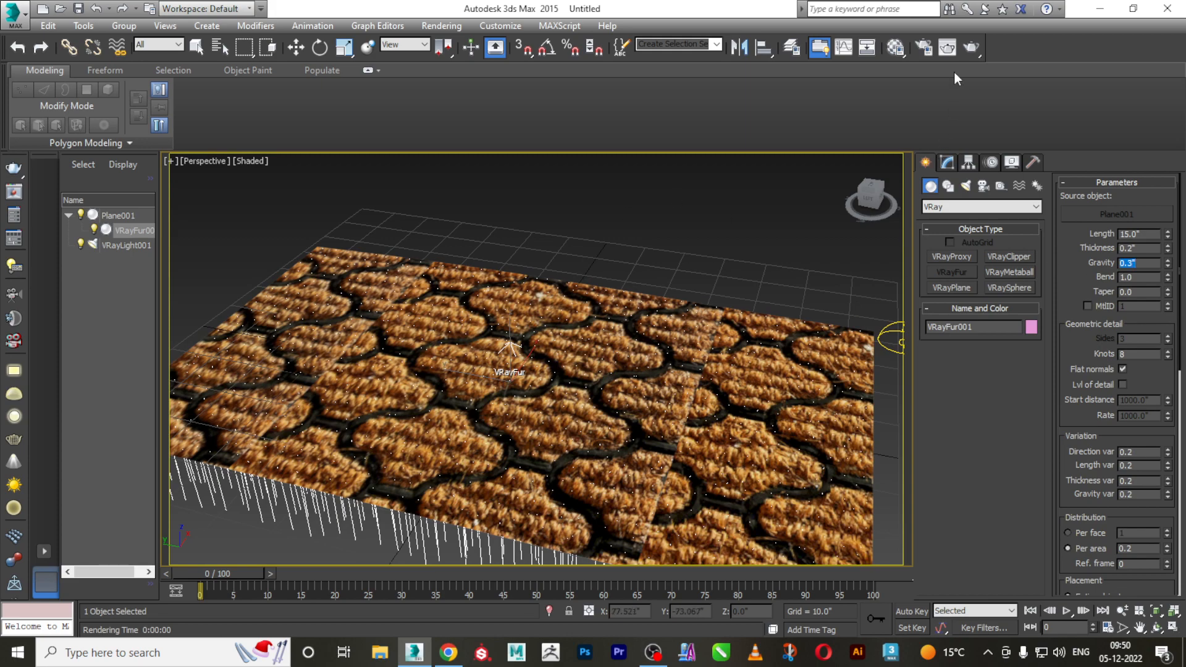
Set the fur's gravity to 0.3, run a test render, and cancel it
{"action": "left_click", "coordinate": [968, 47]}
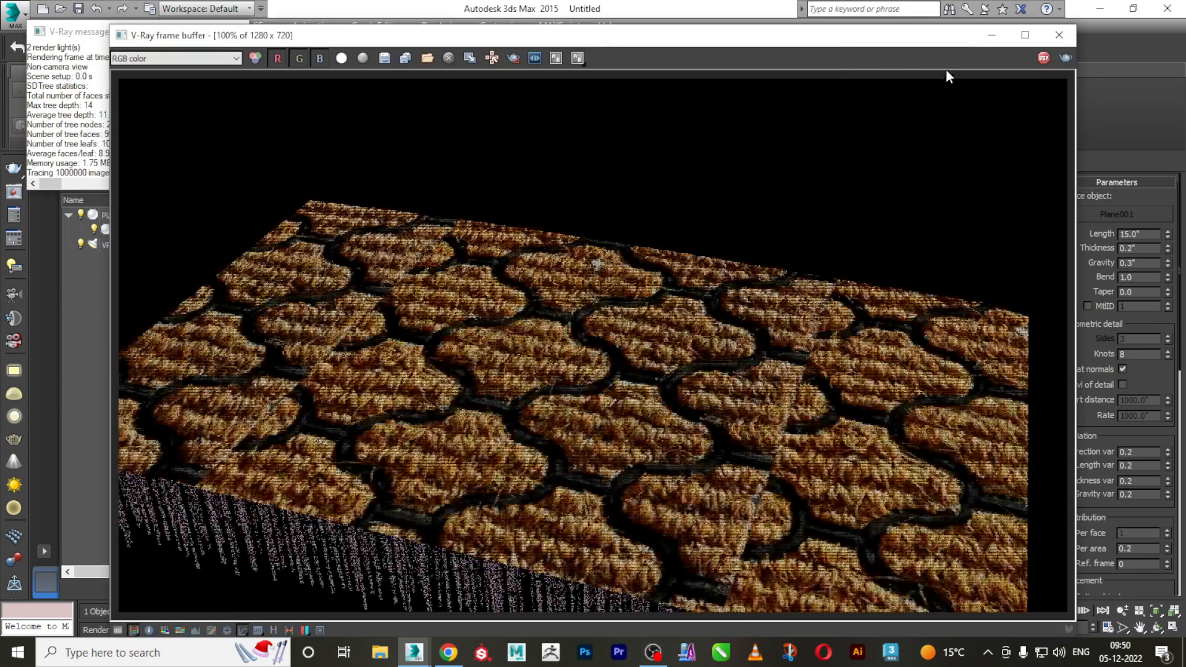
{"action": "left_click", "coordinate": [1059, 34]}
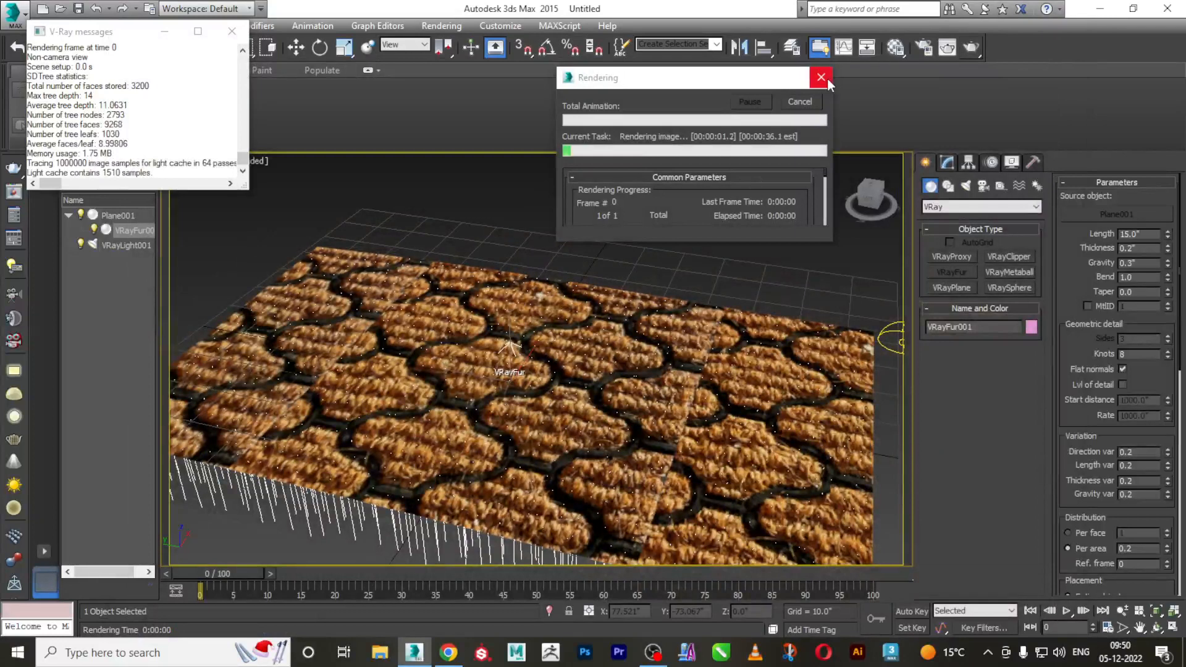
{"action": "left_click", "coordinate": [821, 77]}
{"action": "left_click", "coordinate": [231, 31]}
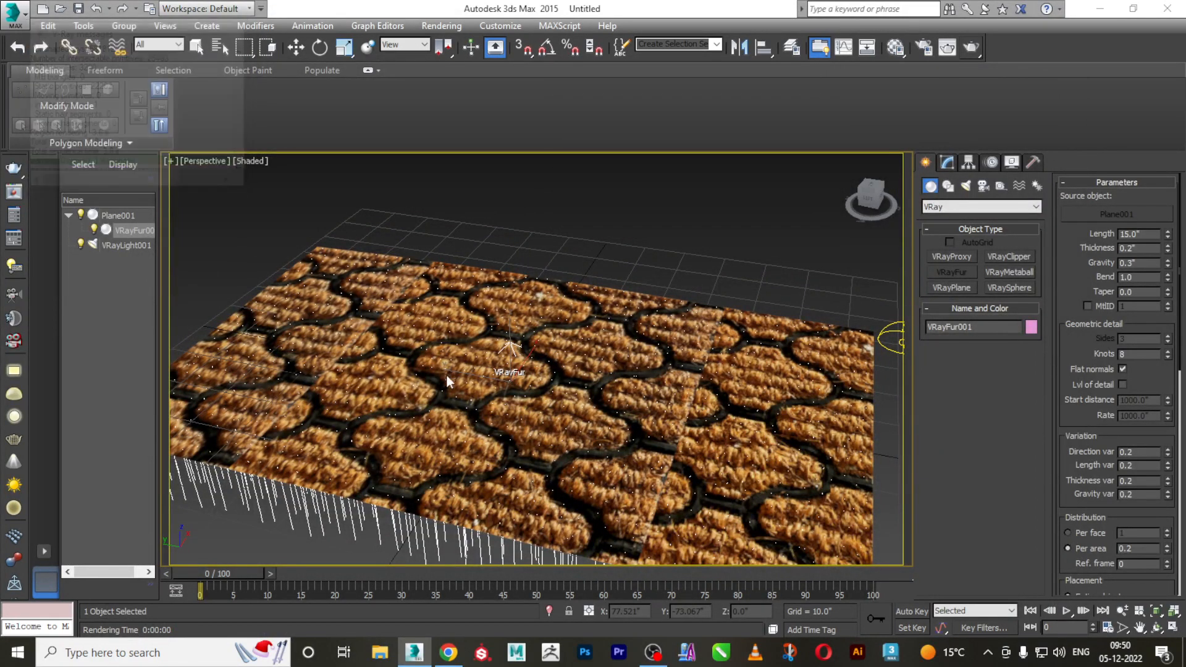
Apply a Normal modifier to the mat plane to flip its normals so the fur points upward
{"action": "scroll", "coordinate": [449, 381], "scroll_direction": "down", "scroll_amount": 4}
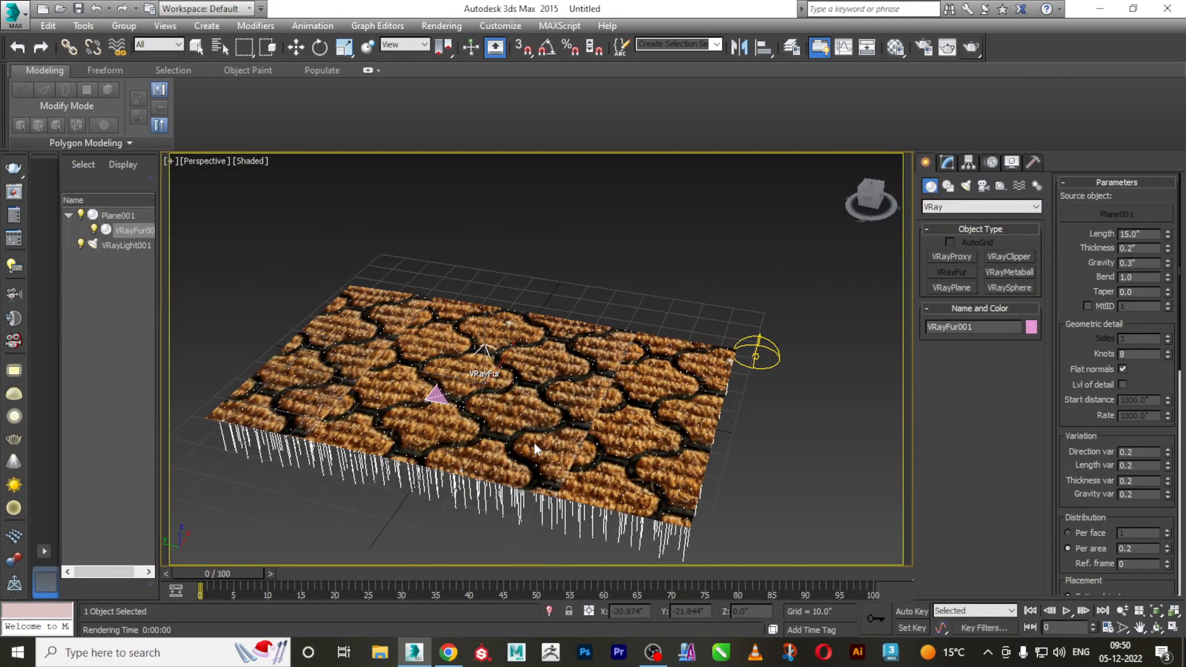
{"action": "left_click", "coordinate": [948, 162]}
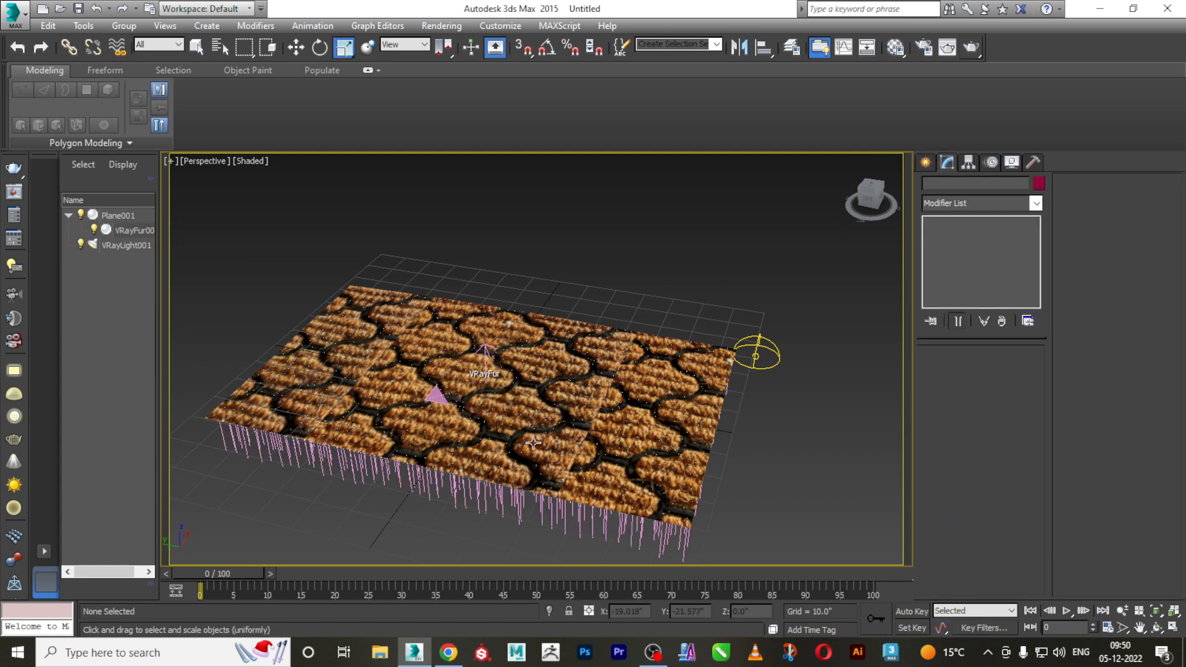
{"action": "left_click", "coordinate": [714, 426]}
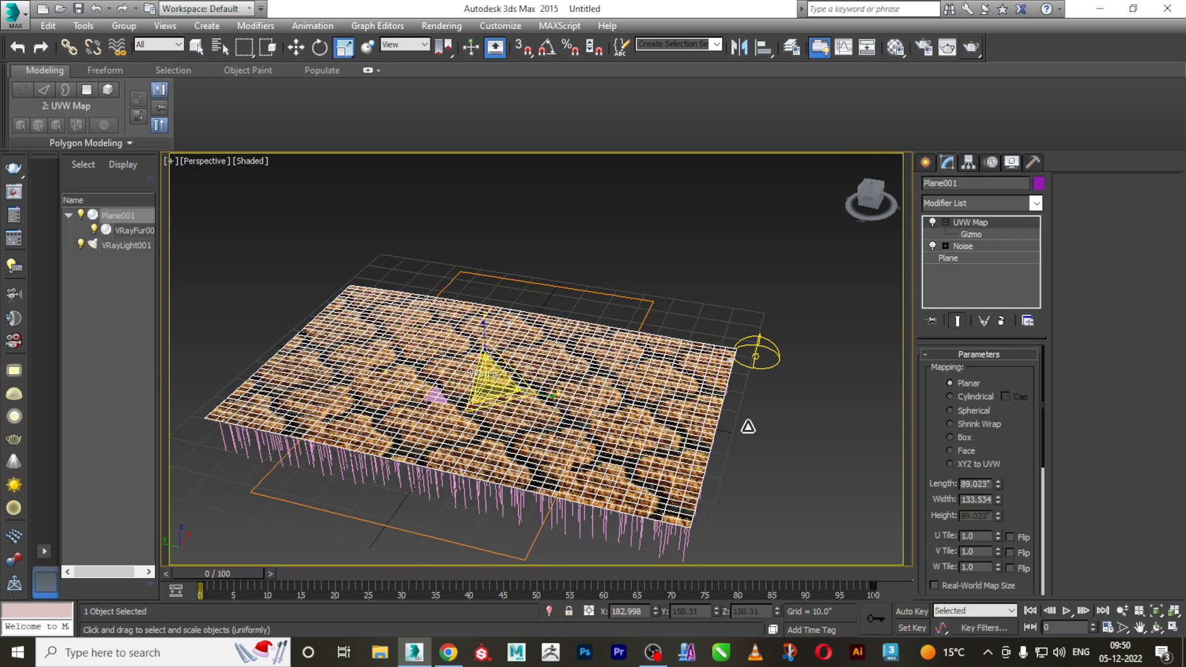
{"action": "left_click", "coordinate": [988, 201]}
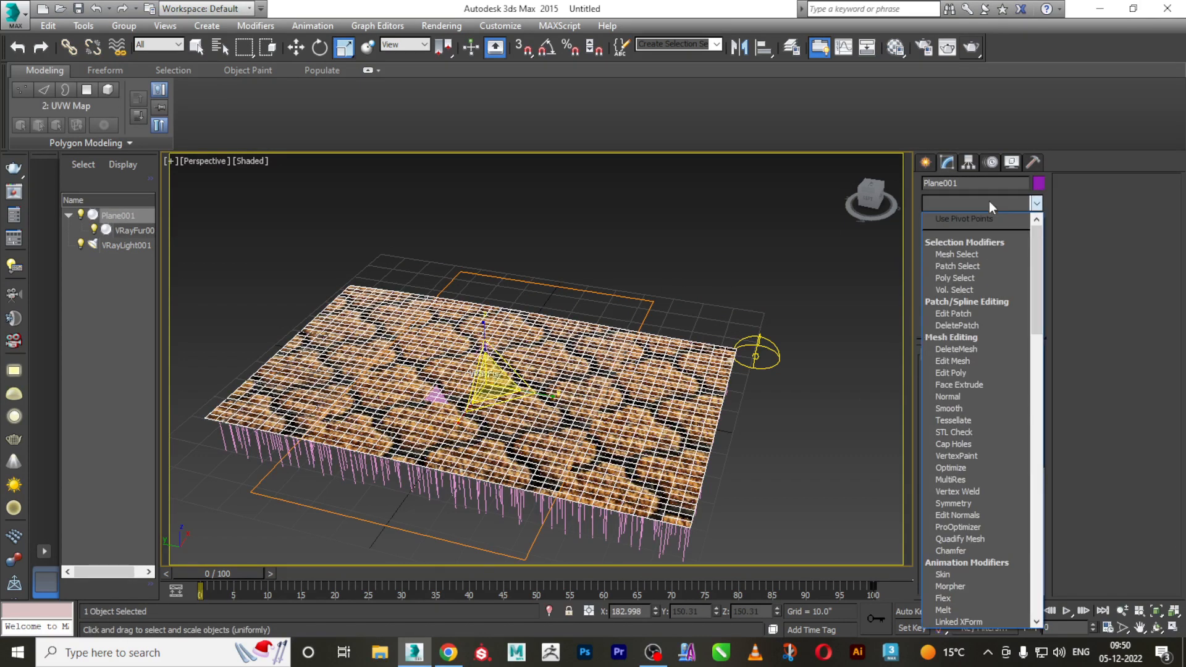
{"action": "type", "text": "n"}
{"action": "left_click", "coordinate": [977, 220]}
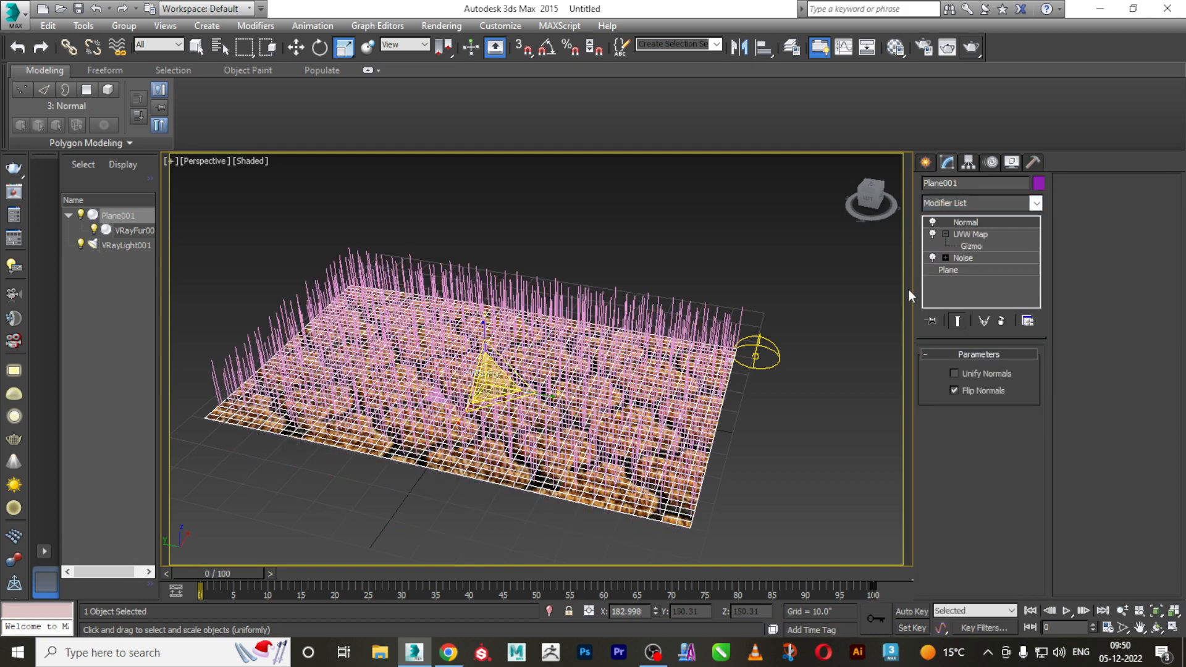
Test-render the mat with its upward-facing fur from an angled view, cancel the render, and close the render windows
{"action": "mouse_move", "coordinate": [828, 433]}
{"action": "middle_mouse_down", "text": "alt"}
{"action": "mouse_move", "coordinate": [836, 404]}
{"action": "mouse_move", "coordinate": [838, 434]}
{"action": "middle_mouse_up", "text": "alt"}
{"action": "scroll", "coordinate": [642, 413], "scroll_direction": "up", "scroll_amount": 3}
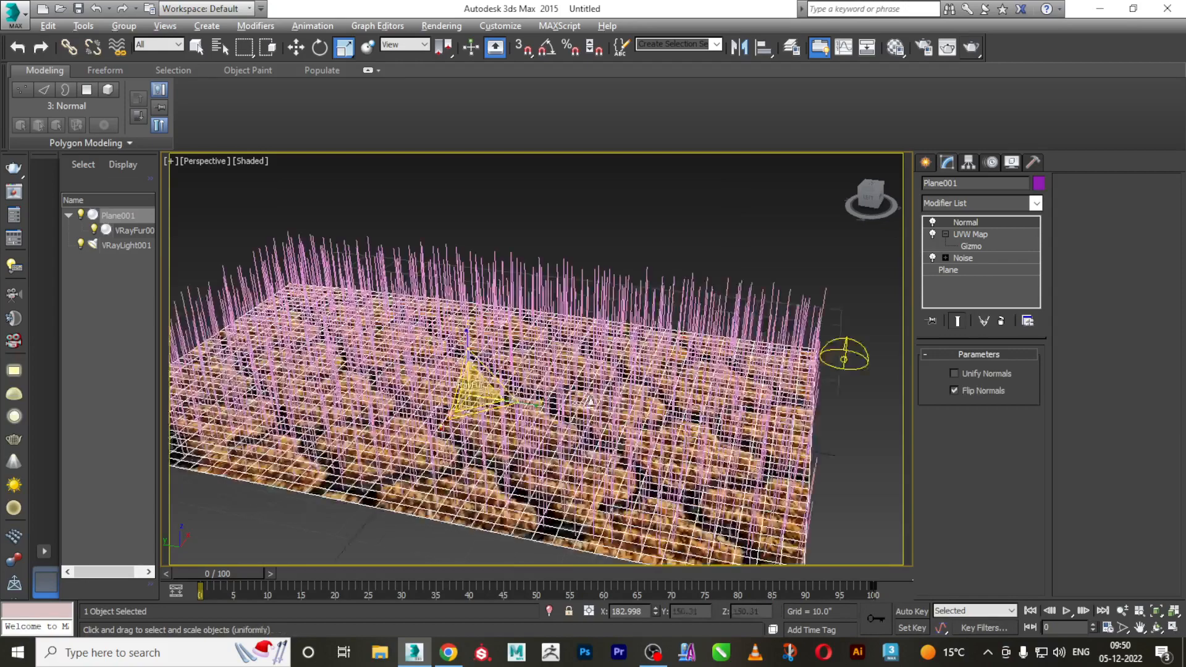
{"action": "middle_click_drag", "start_coordinate": [623, 403], "coordinate": [584, 412], "text": "alt"}
{"action": "scroll", "coordinate": [595, 410], "scroll_direction": "down", "scroll_amount": 3}
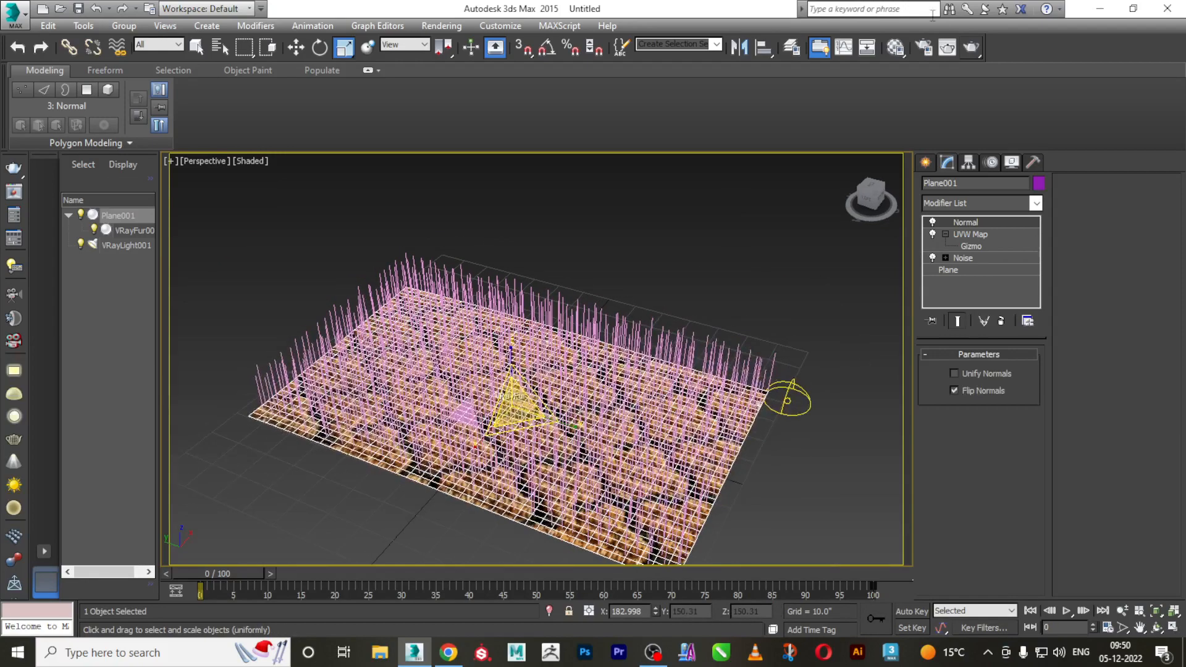
{"action": "left_click", "coordinate": [971, 47]}
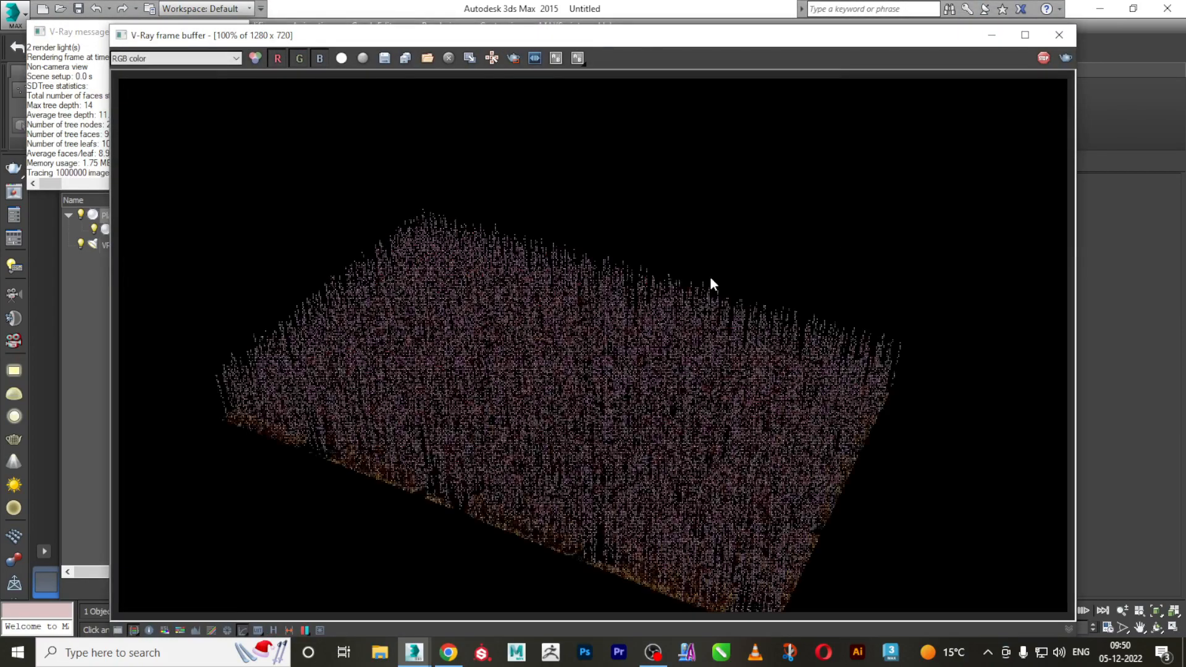
{"action": "left_click", "coordinate": [1059, 35]}
{"action": "left_click", "coordinate": [820, 78]}
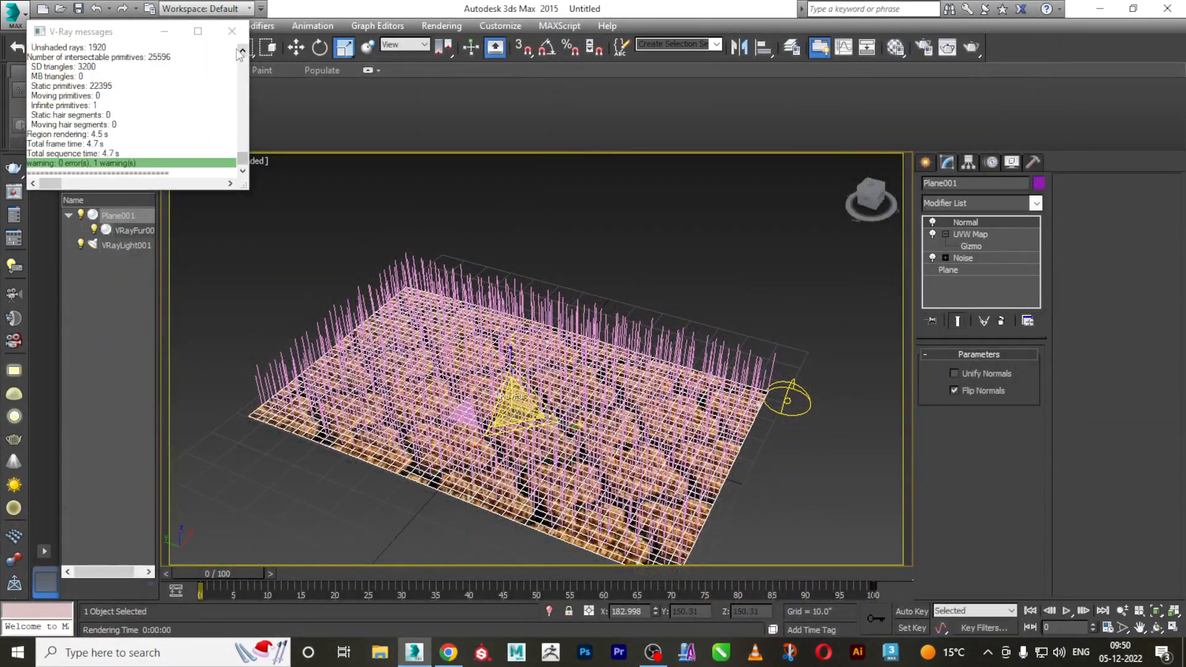
{"action": "left_click", "coordinate": [231, 31]}
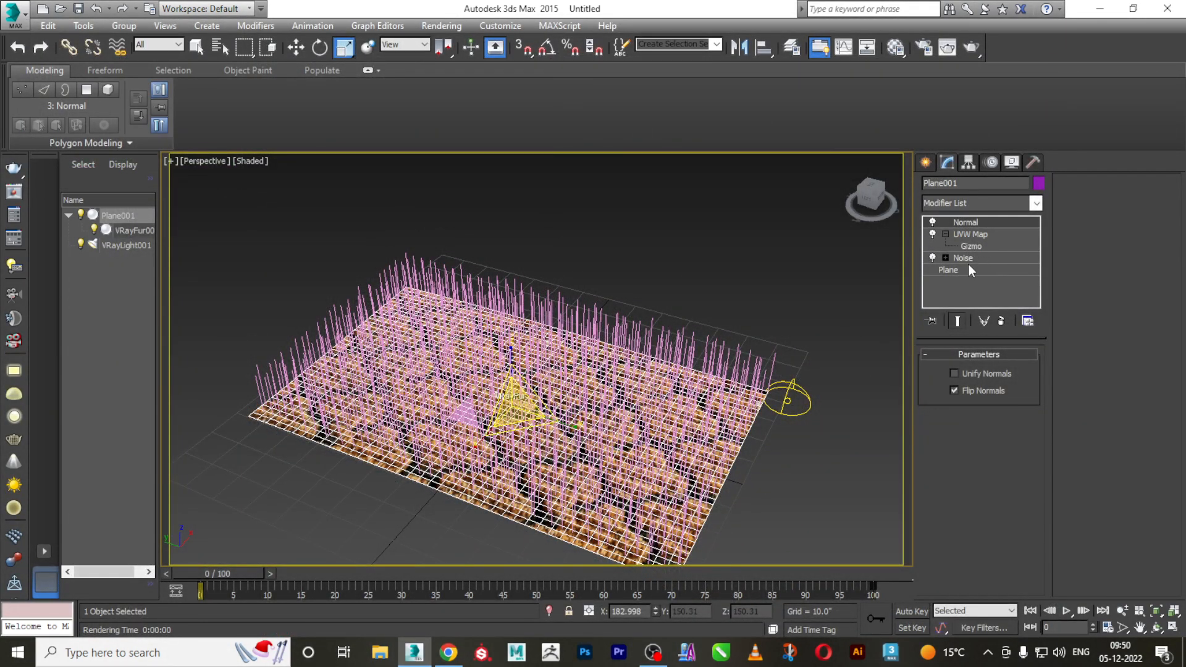
Select the fur object and shorten its length to about 1.365"
{"action": "middle_click_drag", "start_coordinate": [794, 455], "coordinate": [730, 383], "text": "alt"}
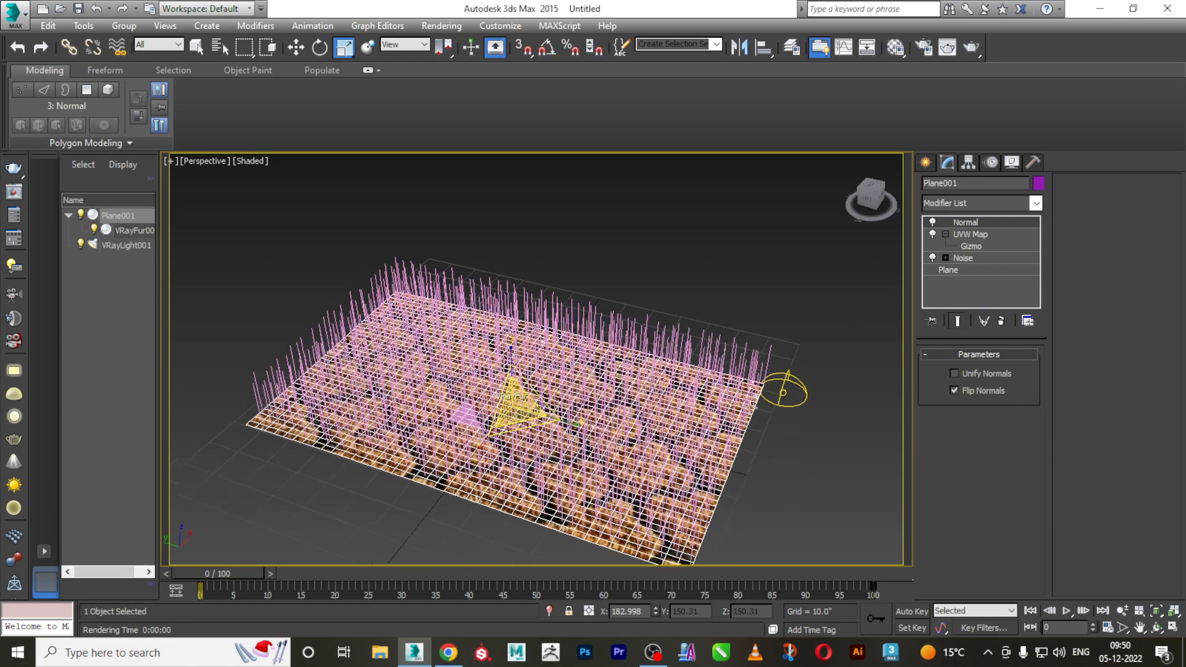
{"action": "left_click", "coordinate": [721, 357]}
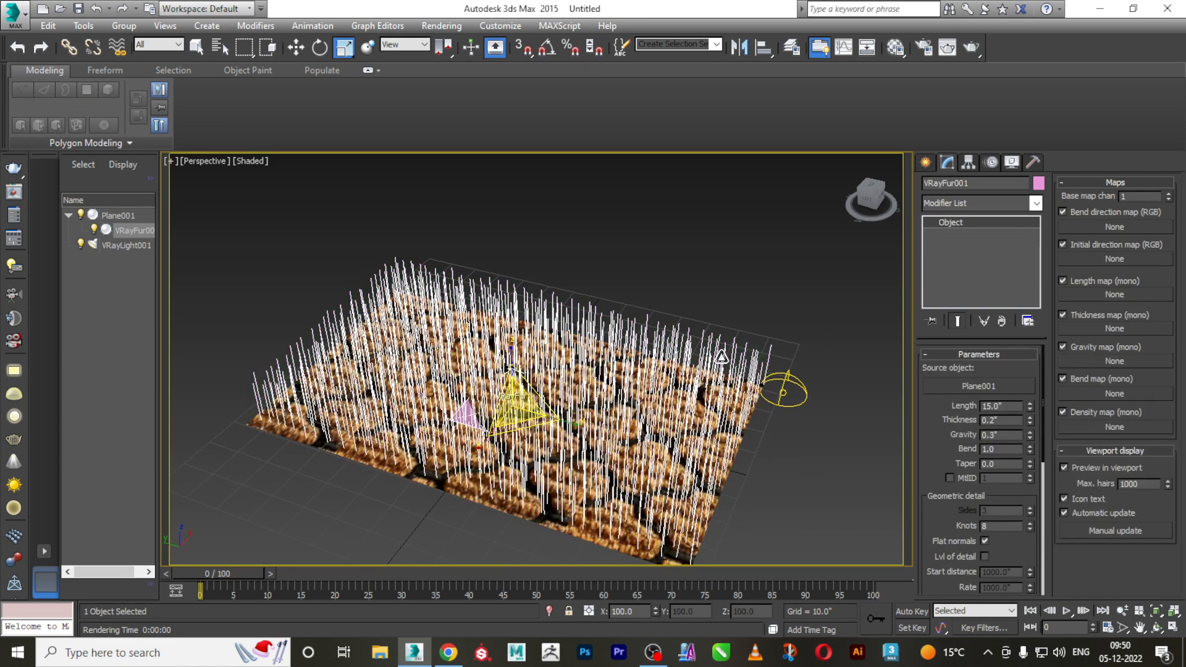
{"action": "middle_click_drag", "start_coordinate": [746, 429], "coordinate": [740, 432], "text": "alt"}
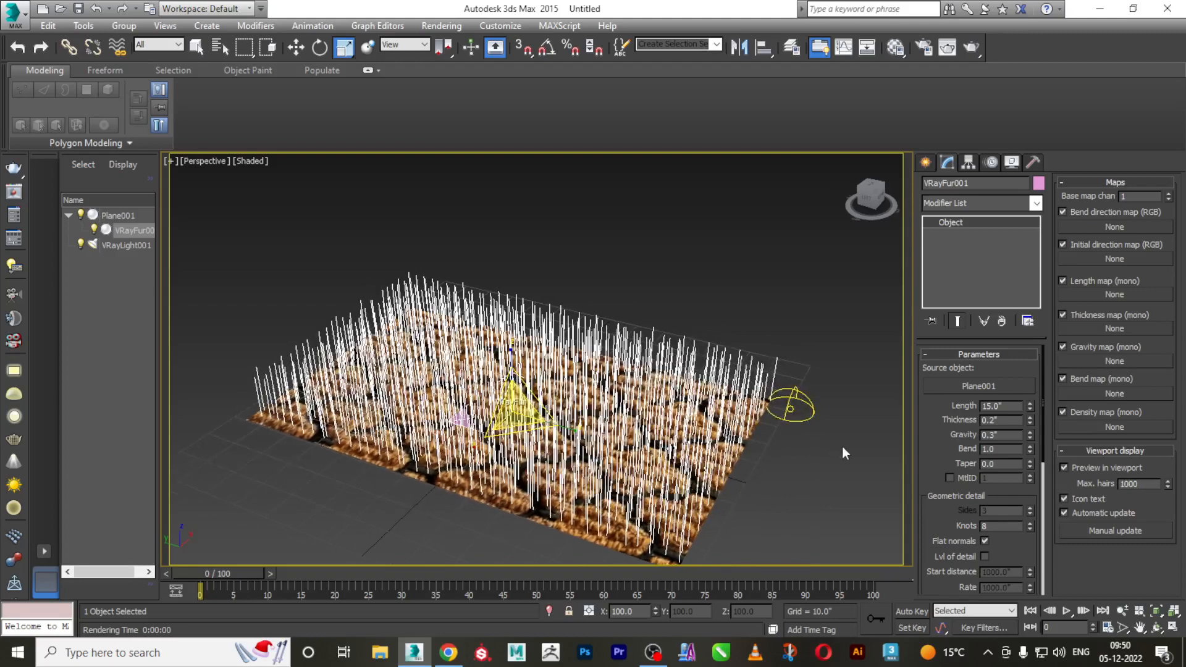
{"action": "scroll", "coordinate": [927, 451], "scroll_direction": "down", "scroll_amount": 1}
{"action": "scroll", "coordinate": [643, 409], "scroll_direction": "up", "scroll_amount": 5}
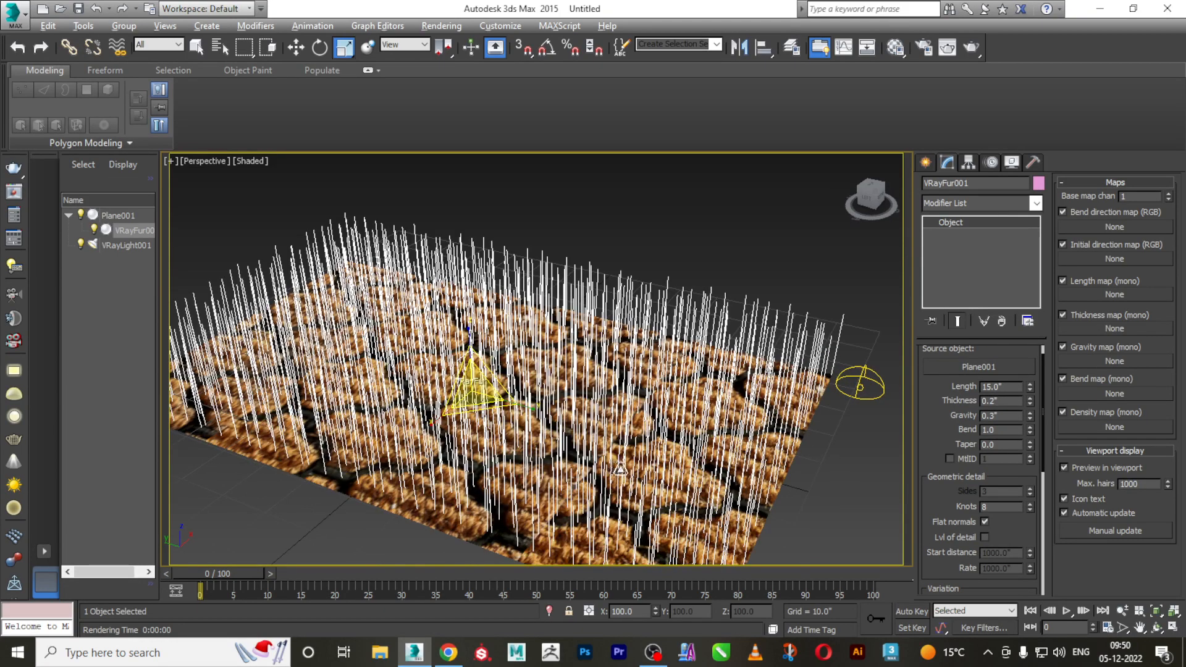
{"action": "scroll", "coordinate": [642, 409], "scroll_direction": "up", "scroll_amount": 1}
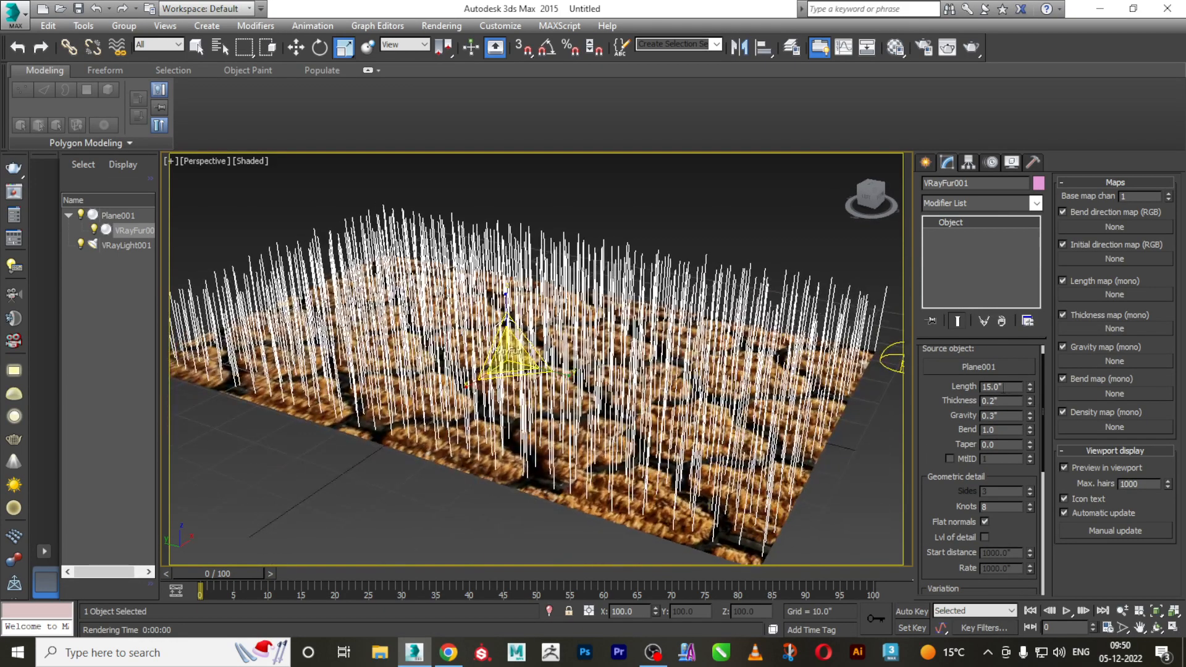
{"action": "left_click_drag", "start_coordinate": [1030, 387], "coordinate": [1018, 453]}
{"action": "middle_click_drag", "start_coordinate": [650, 488], "coordinate": [516, 420], "text": "alt"}
{"action": "scroll", "coordinate": [517, 421], "scroll_direction": "up", "scroll_amount": 2}
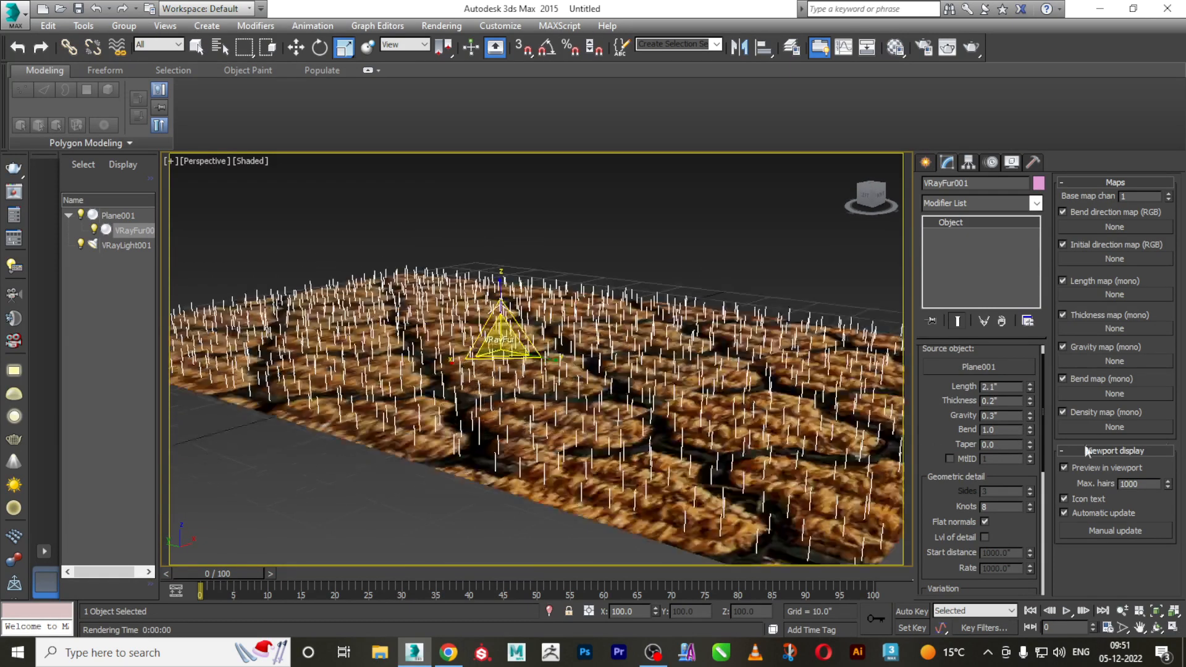
{"action": "left_click_drag", "start_coordinate": [1029, 388], "coordinate": [1027, 409]}
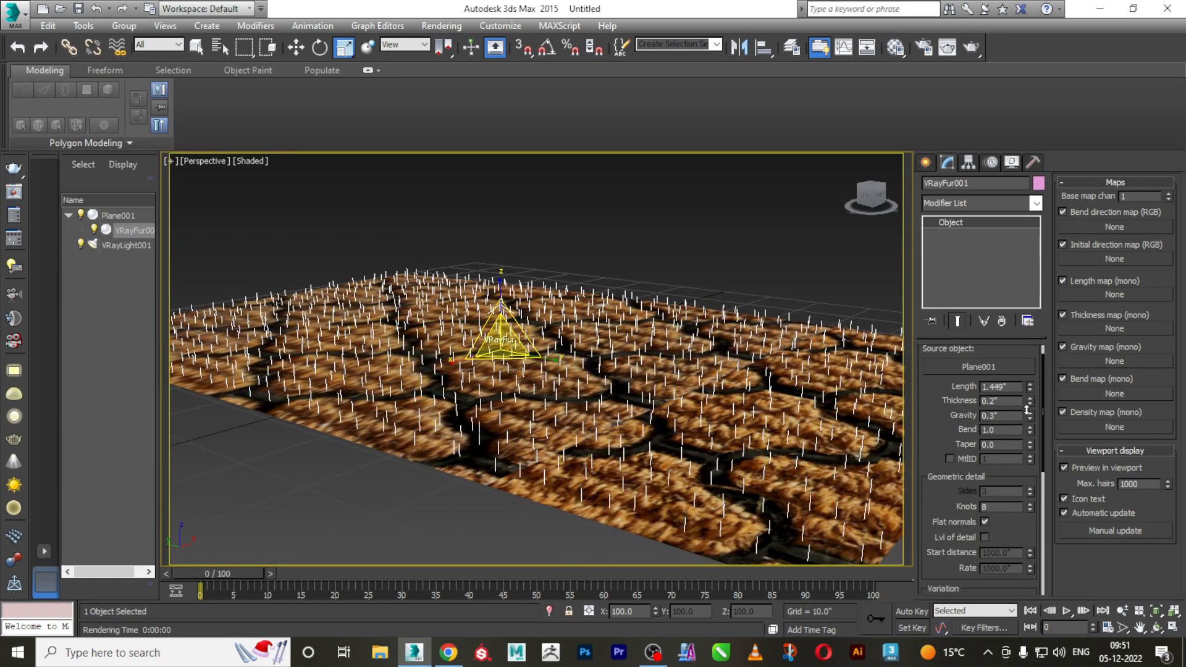
{"action": "mouse_move", "coordinate": [604, 392]}
{"action": "middle_mouse_down", "text": "alt"}
{"action": "mouse_move", "coordinate": [601, 412]}
{"action": "mouse_move", "coordinate": [617, 407]}
{"action": "middle_mouse_up", "text": "alt"}
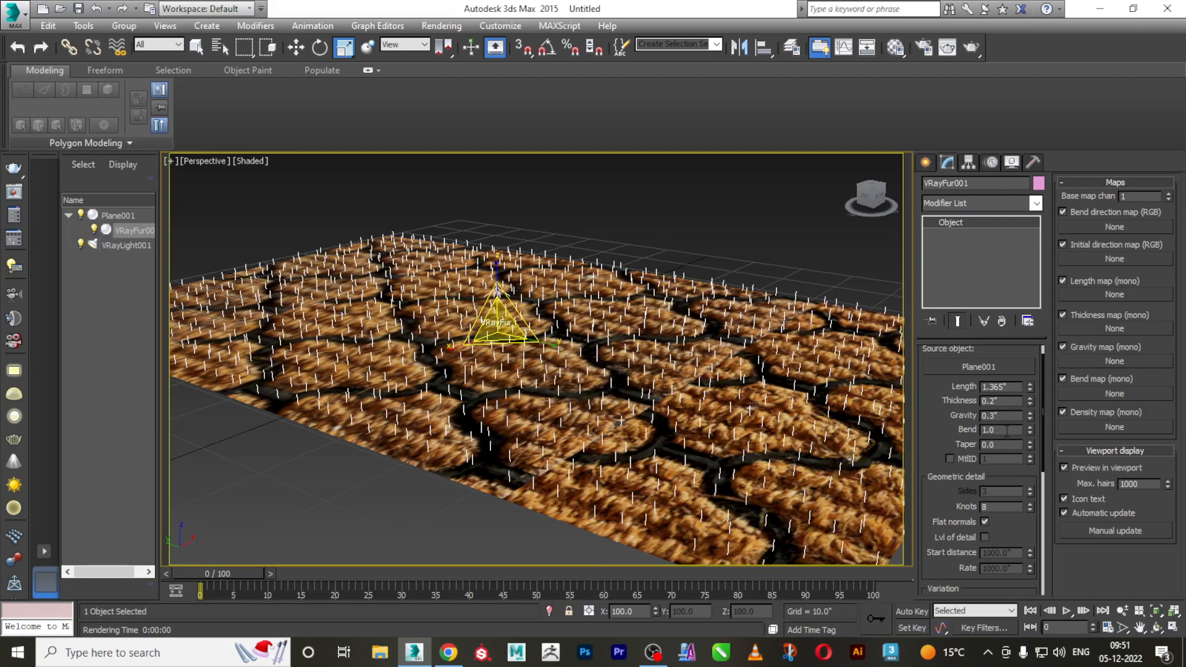
Increase the fur's bend to 1.78 and test-render the mat, inspecting the short fibres up close
{"action": "left_click_drag", "start_coordinate": [1030, 432], "coordinate": [1026, 411]}
{"action": "left_click_drag", "start_coordinate": [1025, 334], "coordinate": [1023, 403]}
{"action": "left_click", "coordinate": [969, 48]}
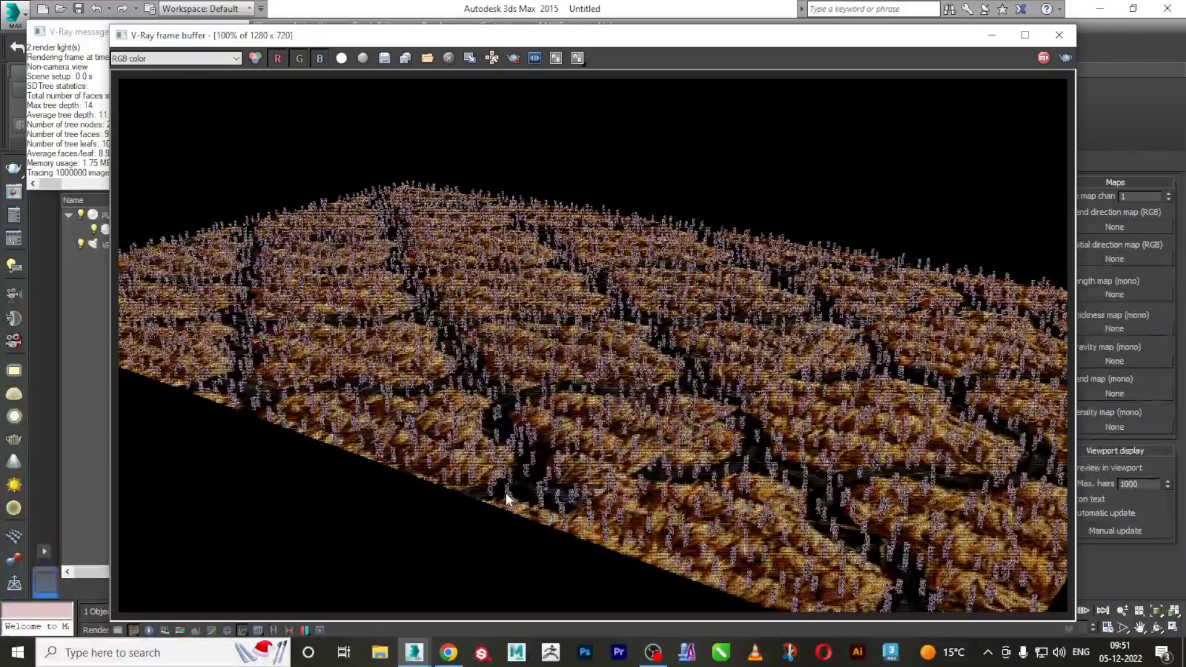
{"action": "scroll", "coordinate": [506, 498], "scroll_direction": "up", "scroll_amount": 1}
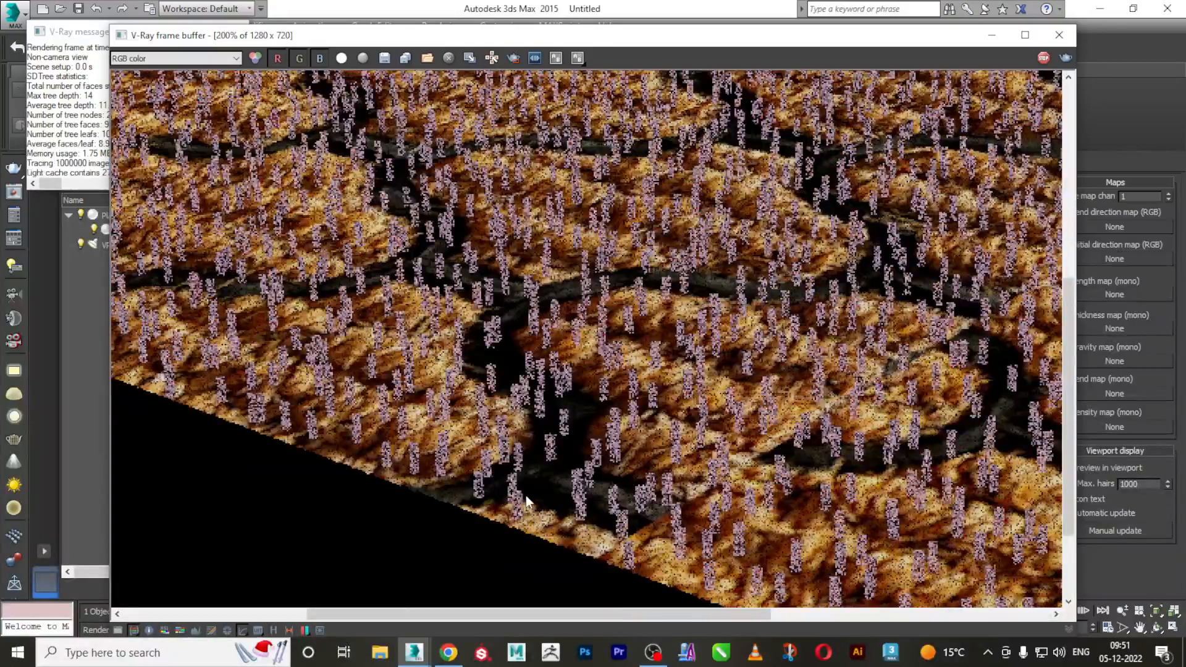
{"action": "scroll", "coordinate": [527, 497], "scroll_direction": "down", "scroll_amount": 1}
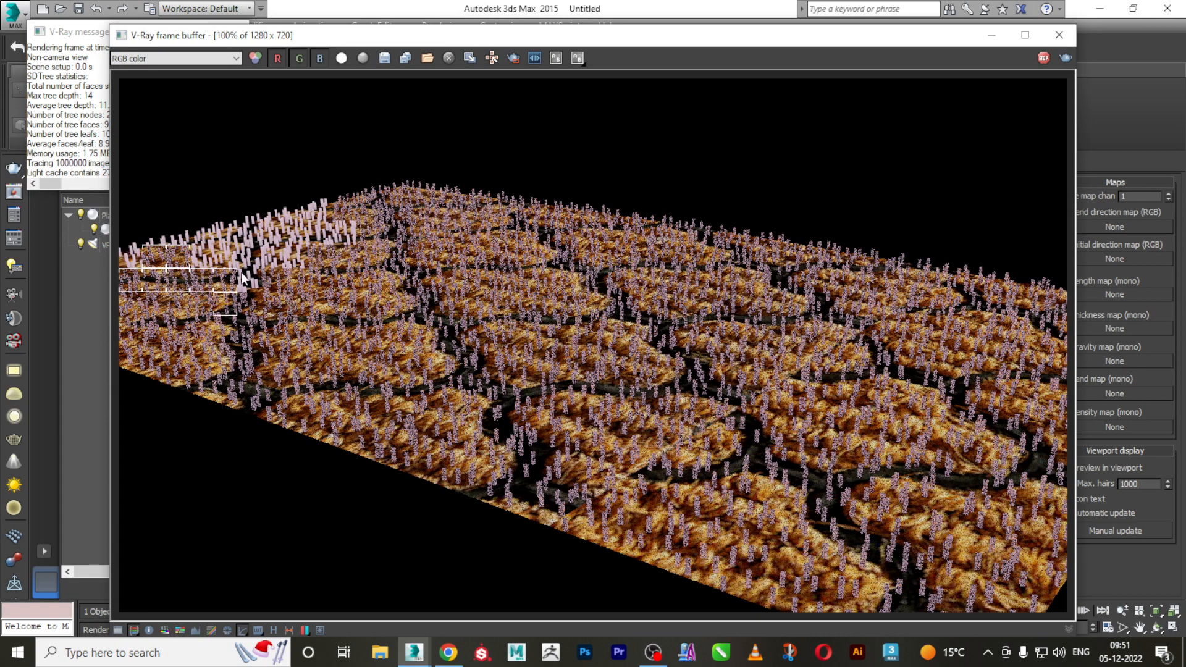
{"action": "scroll", "coordinate": [286, 298], "scroll_direction": "up", "scroll_amount": 3}
{"action": "scroll", "coordinate": [302, 277], "scroll_direction": "down", "scroll_amount": 1}
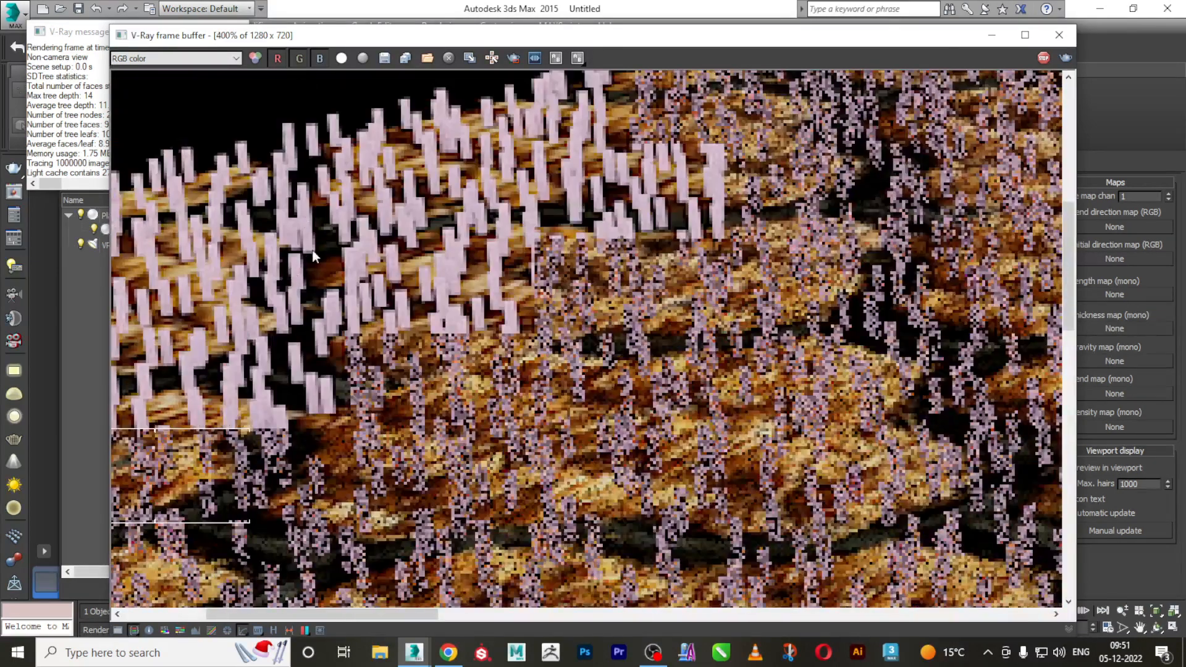
{"action": "scroll", "coordinate": [331, 371], "scroll_direction": "down", "scroll_amount": 2}
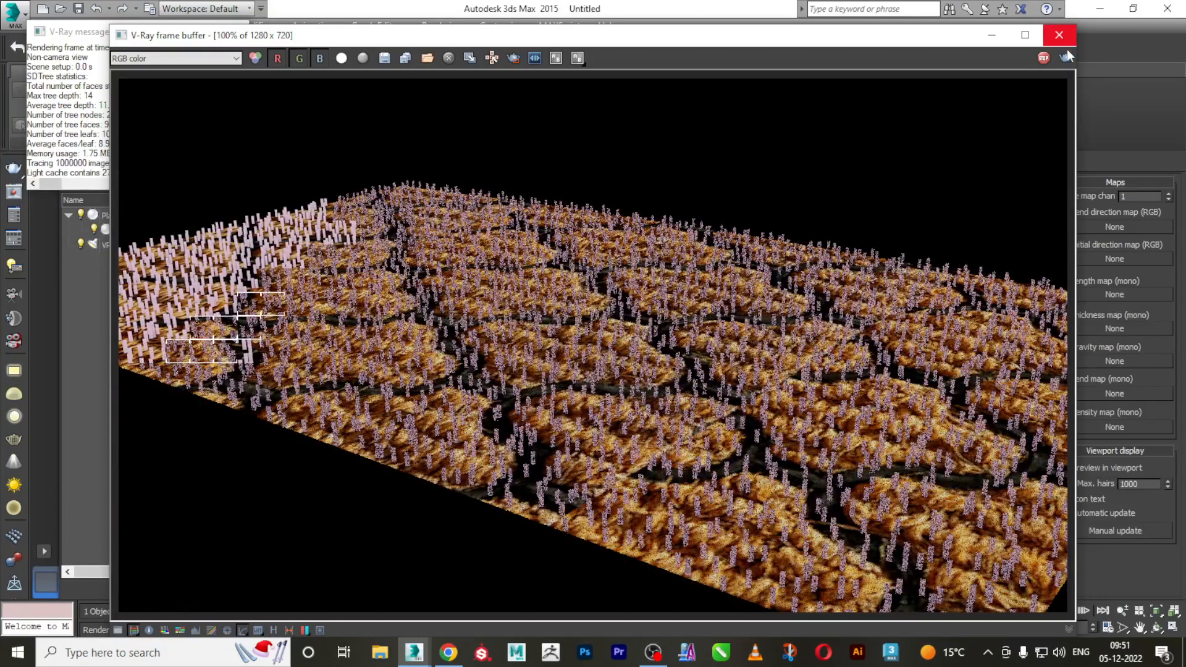
Set the fur's taper to 0.5, run a test render to check the fibre tips, and stop it
{"action": "left_click_drag", "start_coordinate": [866, 44], "coordinate": [430, 105]}
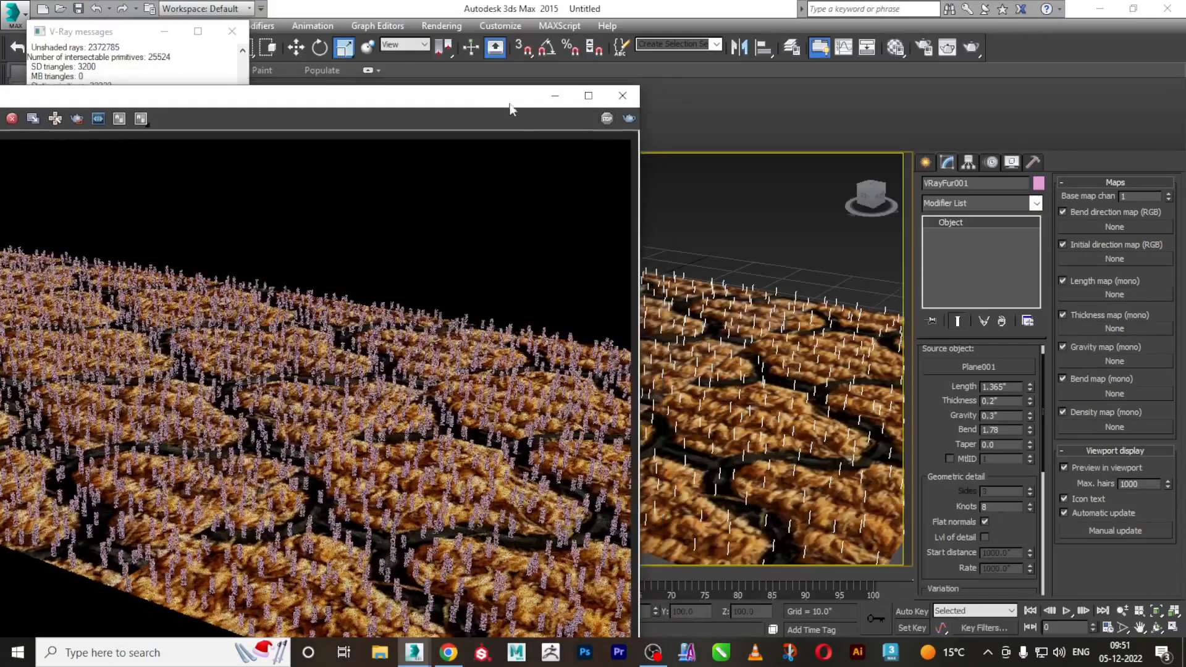
{"action": "double_click", "coordinate": [996, 445]}
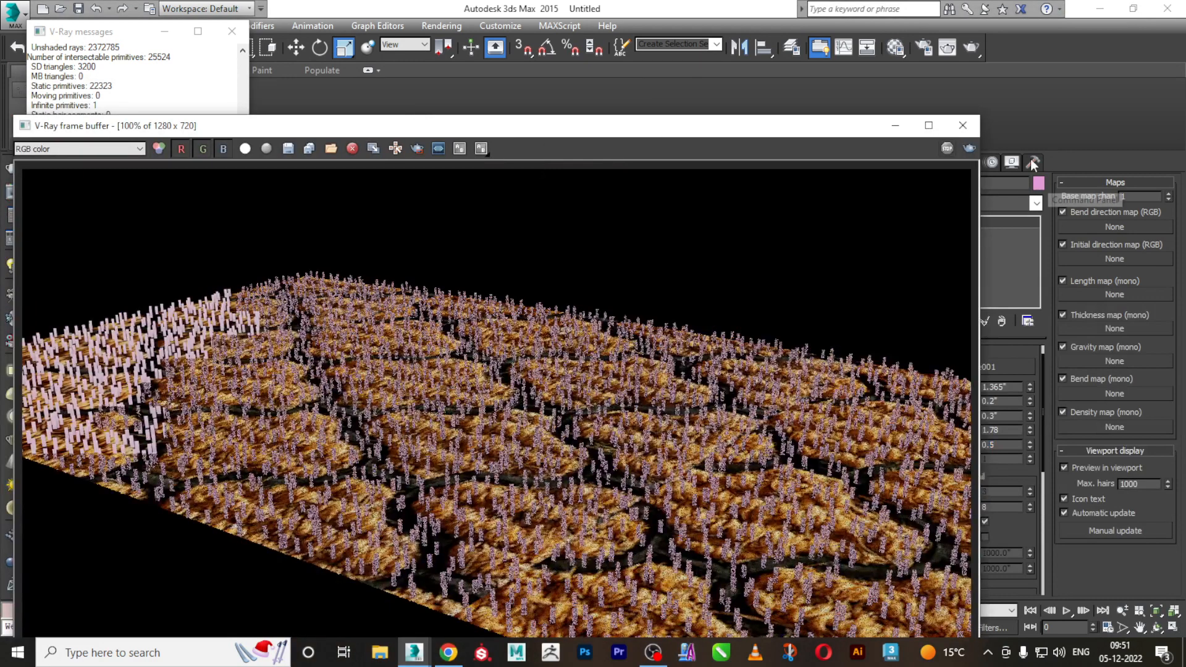
{"action": "left_click", "coordinate": [970, 148]}
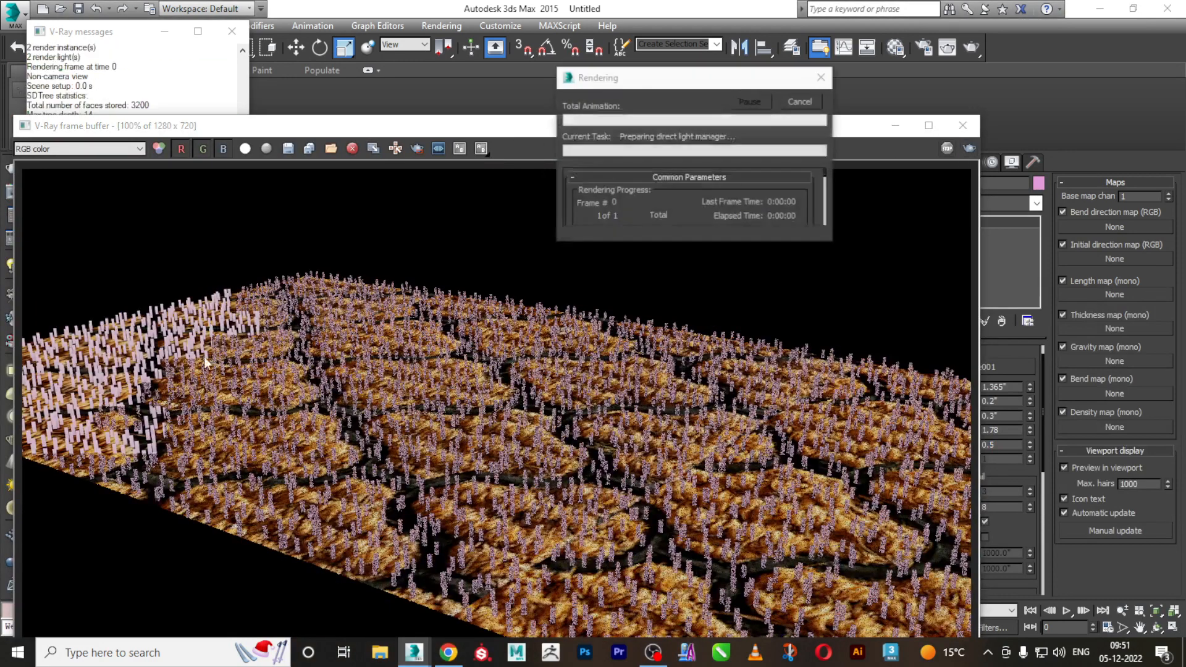
{"action": "scroll", "coordinate": [124, 312], "scroll_direction": "up", "scroll_amount": 1}
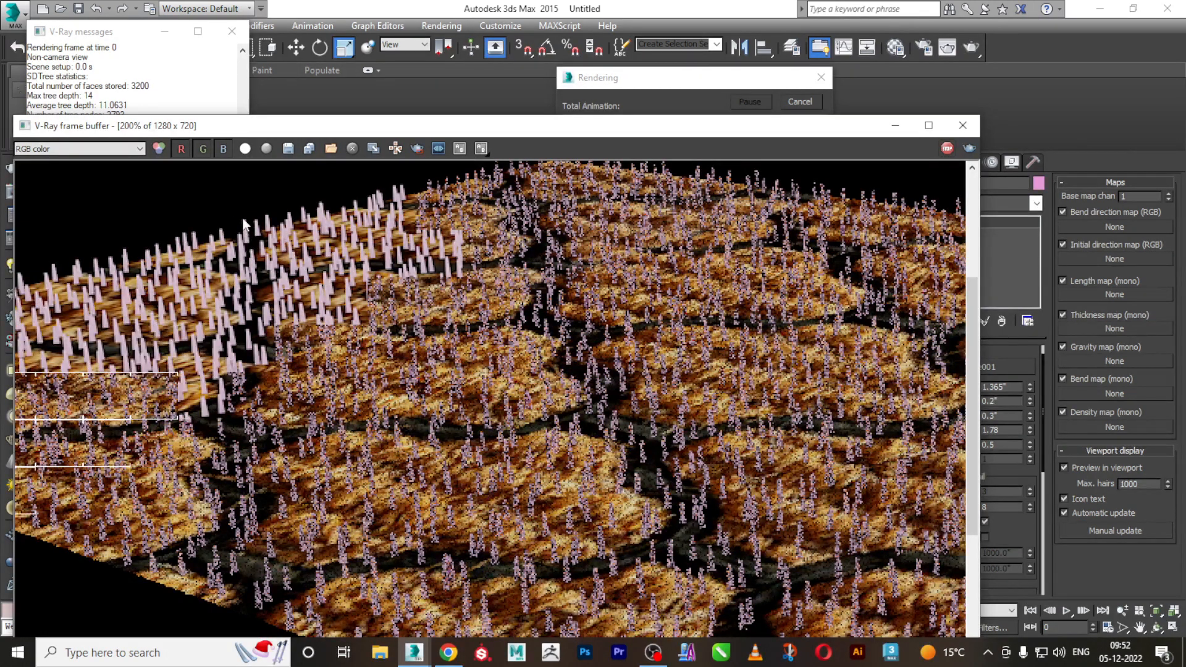
{"action": "left_click", "coordinate": [947, 148]}
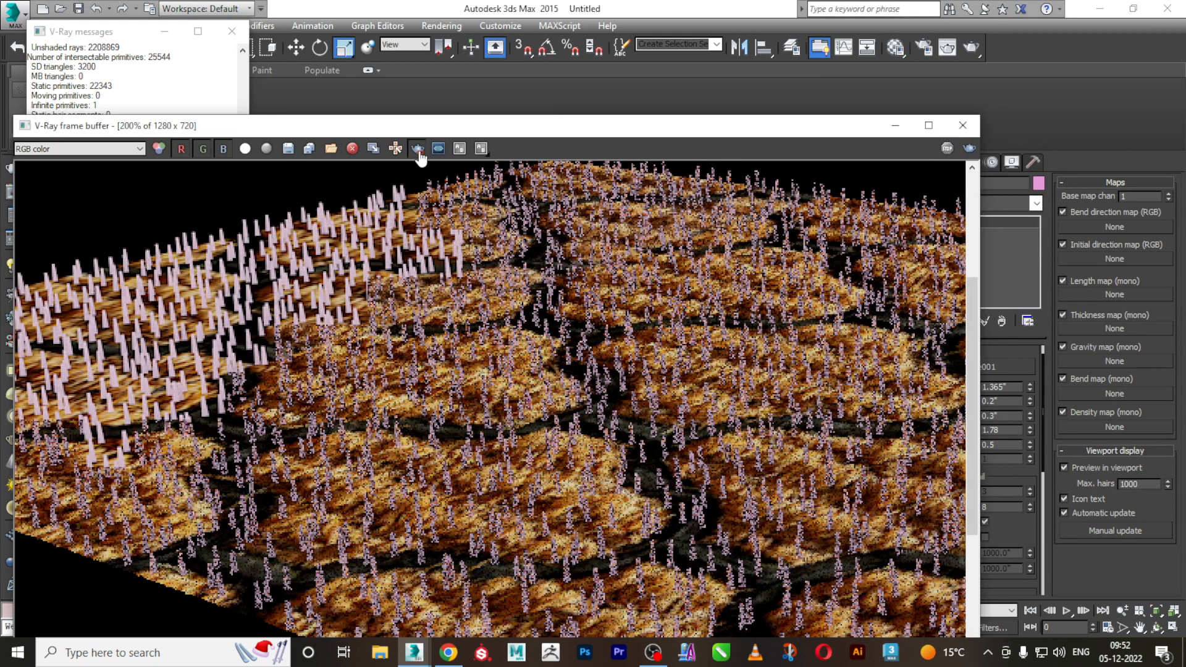
Define a small render region over the fibres near the mat's far corner and render it with the taper set to 0.2
{"action": "left_click_drag", "start_coordinate": [157, 301], "coordinate": [267, 361]}
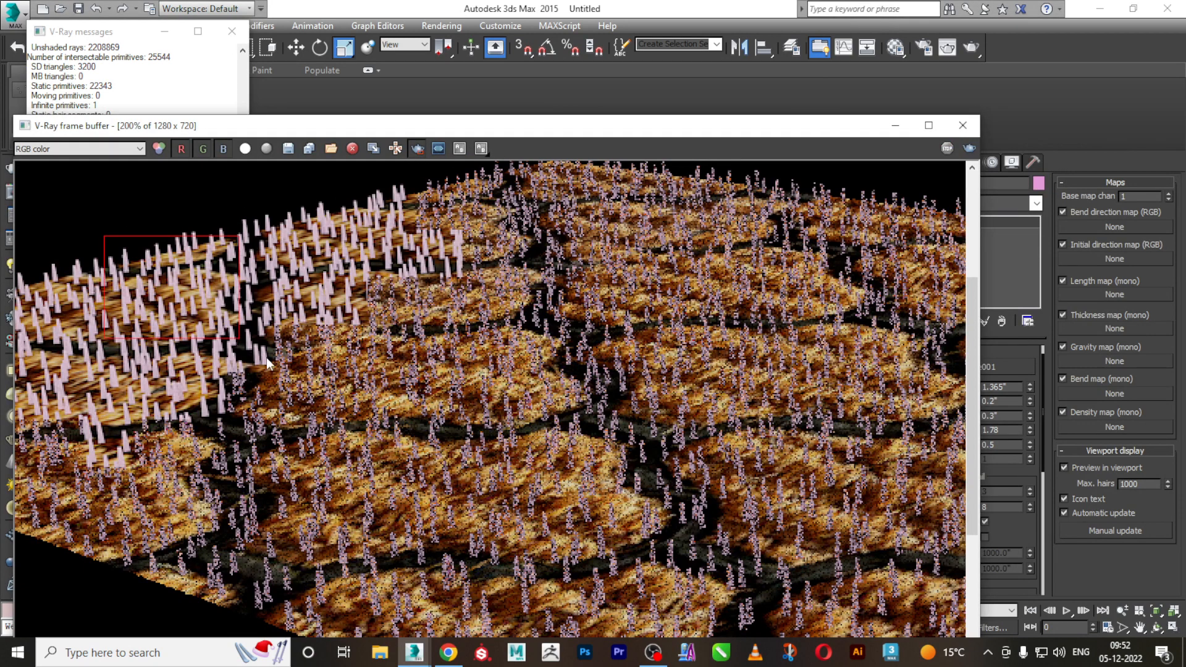
{"action": "left_click", "coordinate": [994, 446]}
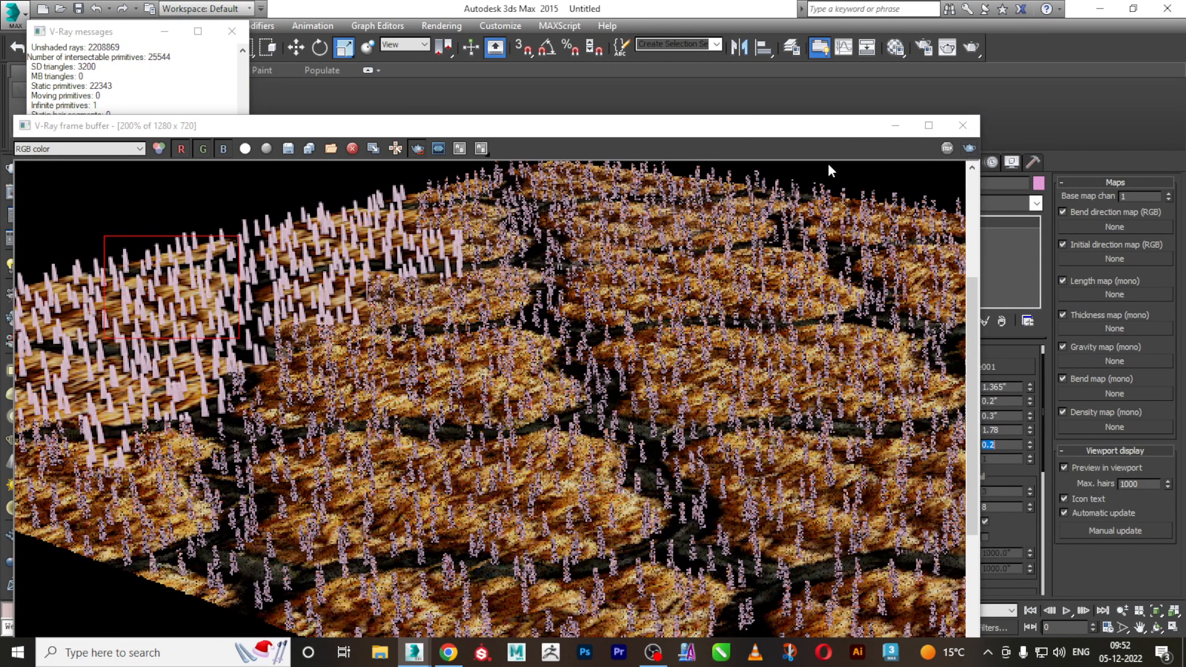
{"action": "key", "text": "shift+q"}
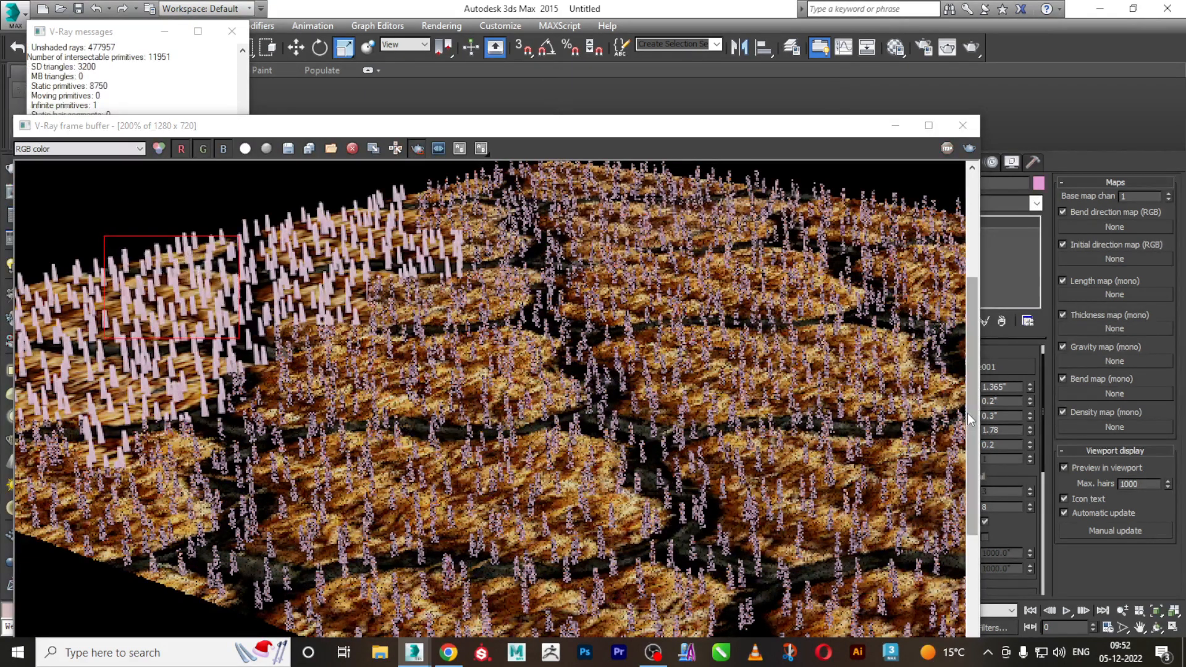
Set the fur's taper to 0.1 and thickness to 0.1", and re-render the region
{"action": "left_click_drag", "start_coordinate": [800, 129], "coordinate": [725, 127]}
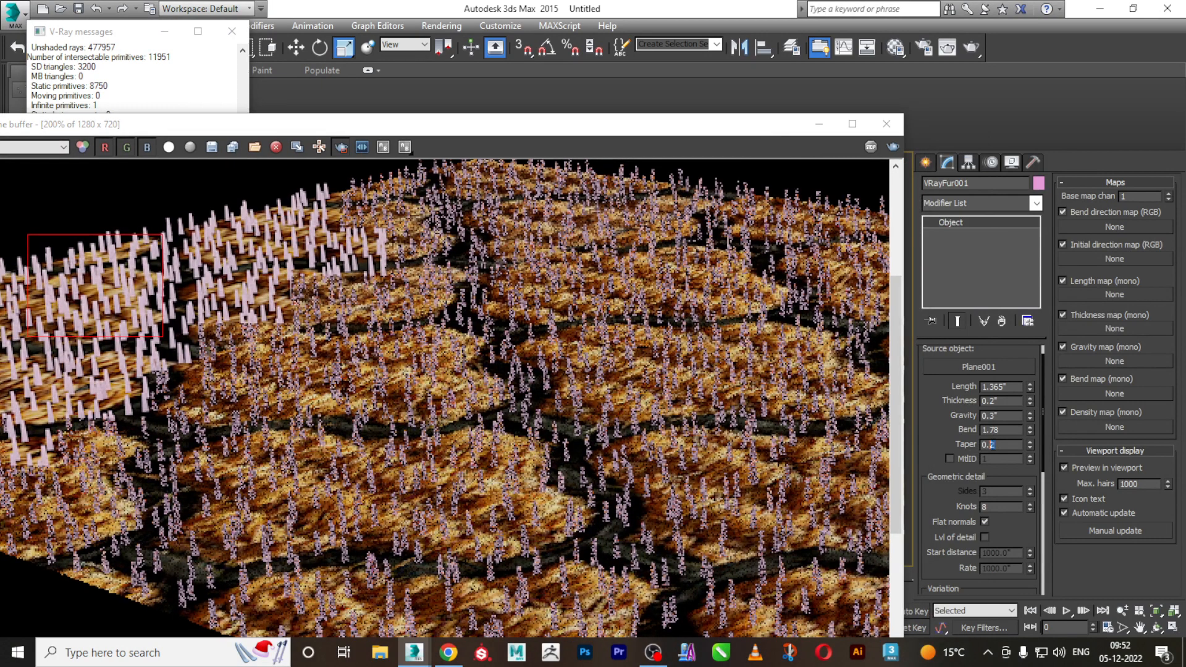
{"action": "type", "text": "1"}
{"action": "left_click", "coordinate": [893, 146]}
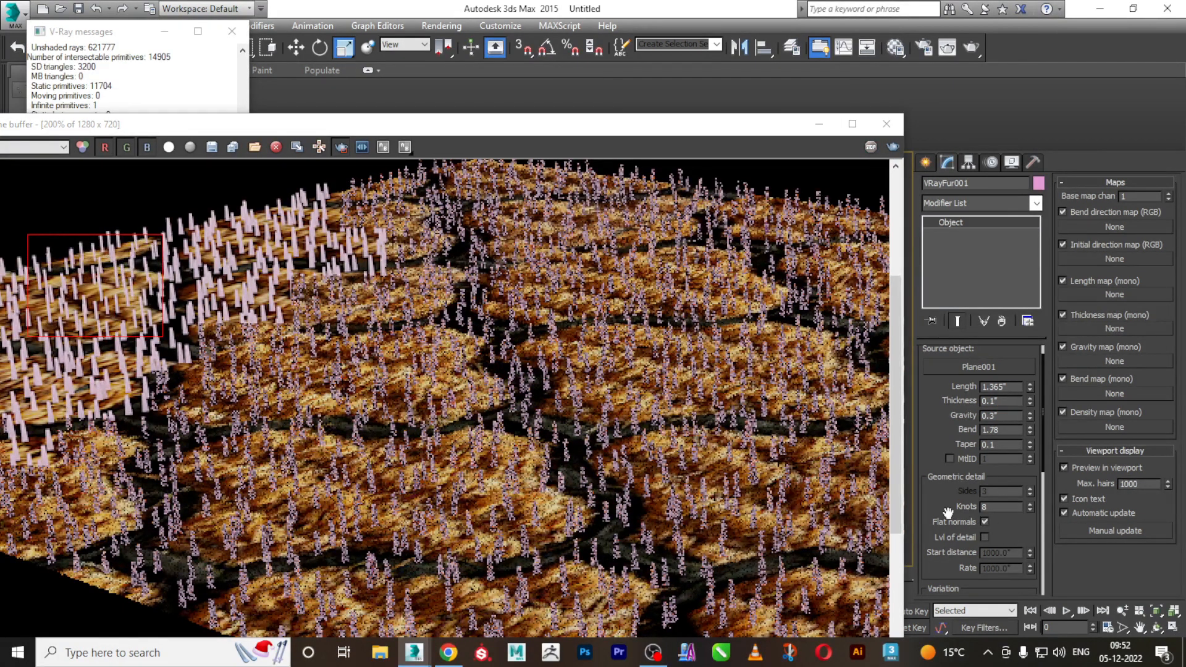
Set the fur's knots to 20 and render the region again
{"action": "left_click_drag", "start_coordinate": [927, 500], "coordinate": [930, 459]}
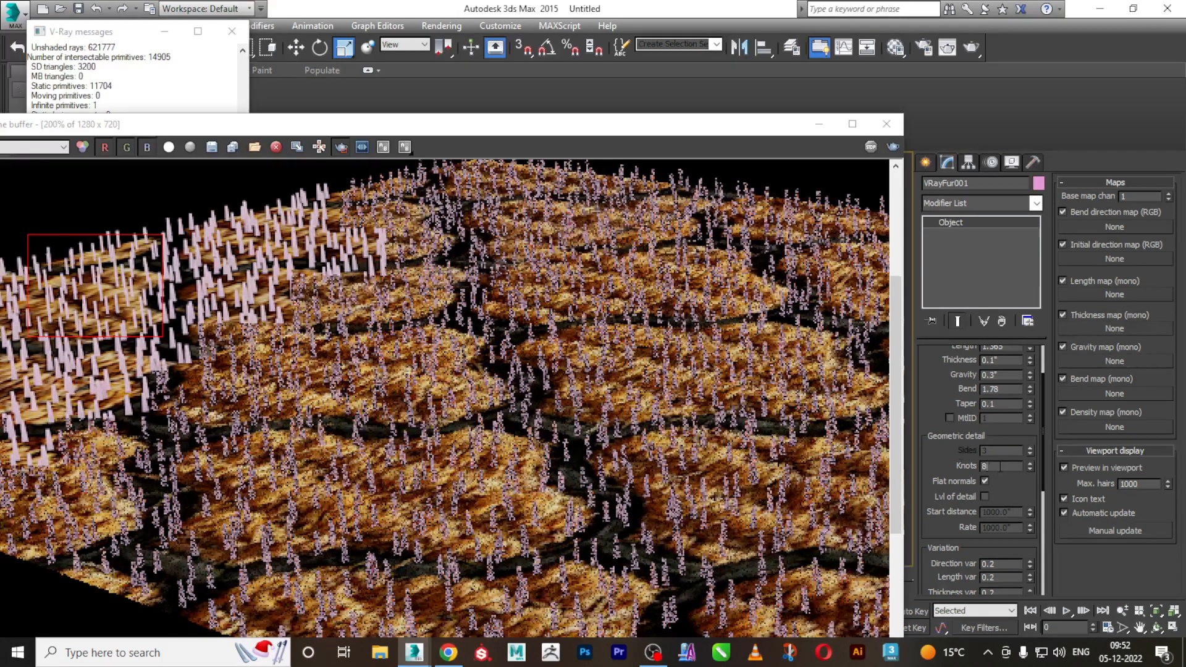
{"action": "type", "text": "20"}
{"action": "left_click", "coordinate": [892, 149]}
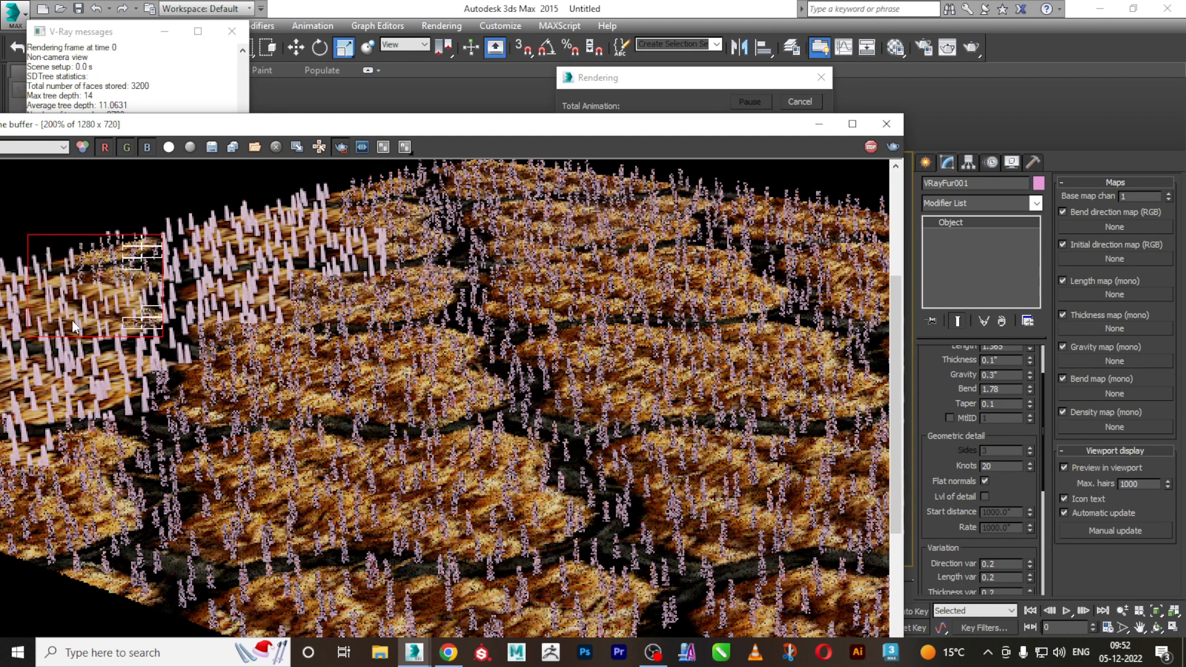
Set the fur's direction variation to 0.3, length variation to 0.5 and gravity variation to 0.3, re-rendering the region
{"action": "scroll", "coordinate": [38, 323], "scroll_direction": "up", "scroll_amount": 2}
{"action": "scroll", "coordinate": [93, 351], "scroll_direction": "down", "scroll_amount": 2}
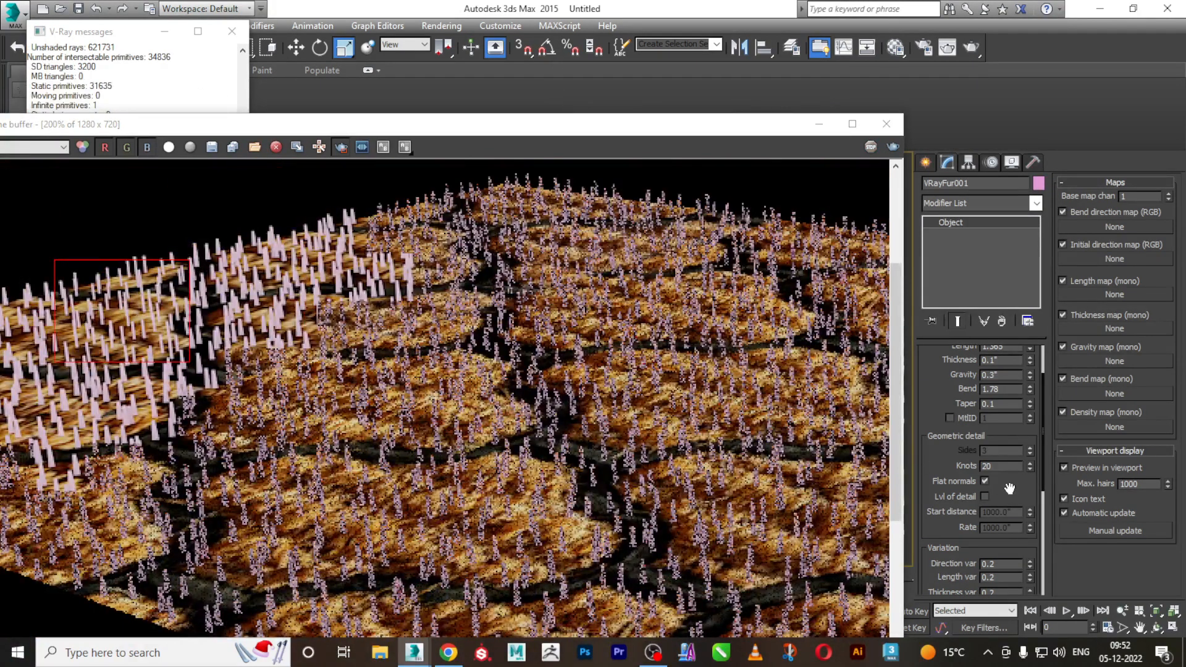
{"action": "scroll", "coordinate": [1009, 489], "scroll_direction": "down", "scroll_amount": 5}
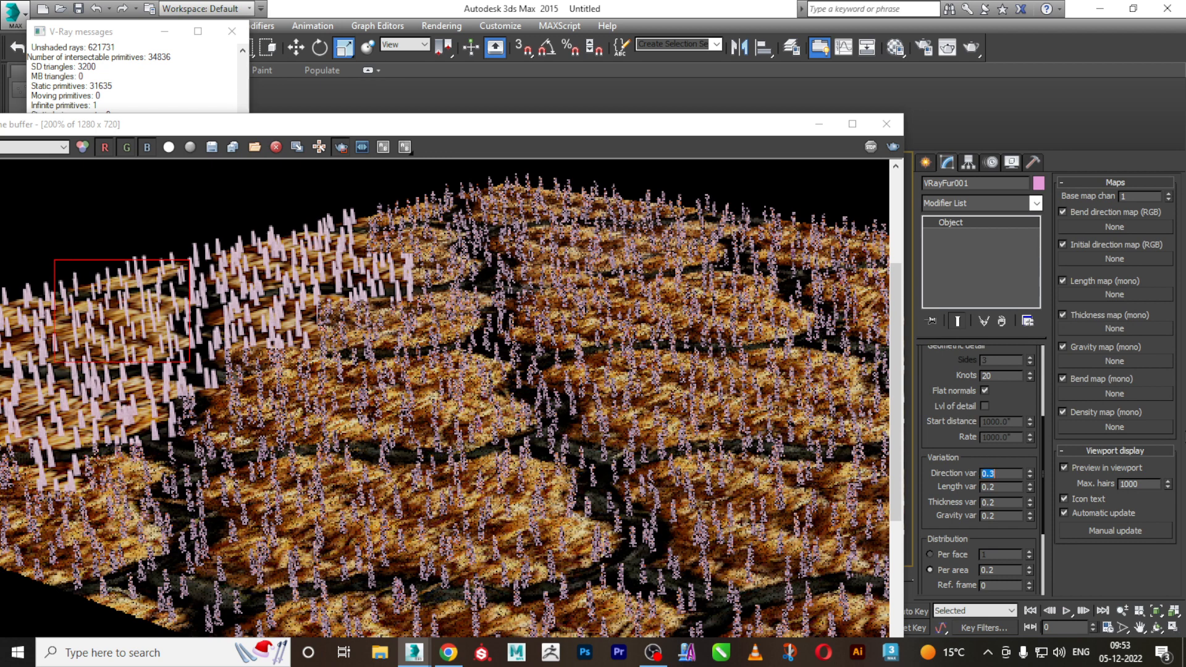
{"action": "left_click", "coordinate": [897, 147]}
{"action": "type", "text": "5"}
{"action": "key", "text": "Return"}
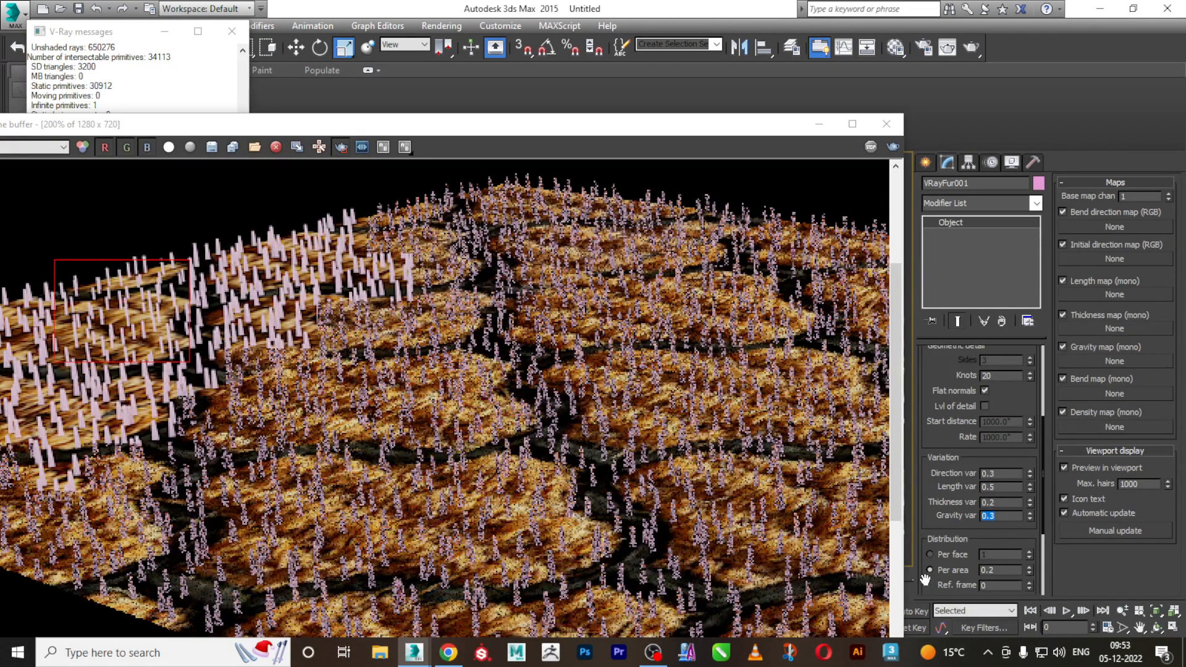
Raise the fur's per-area distribution to 8.0 and re-render the region to check the density
{"action": "left_click_drag", "start_coordinate": [925, 581], "coordinate": [924, 522]}
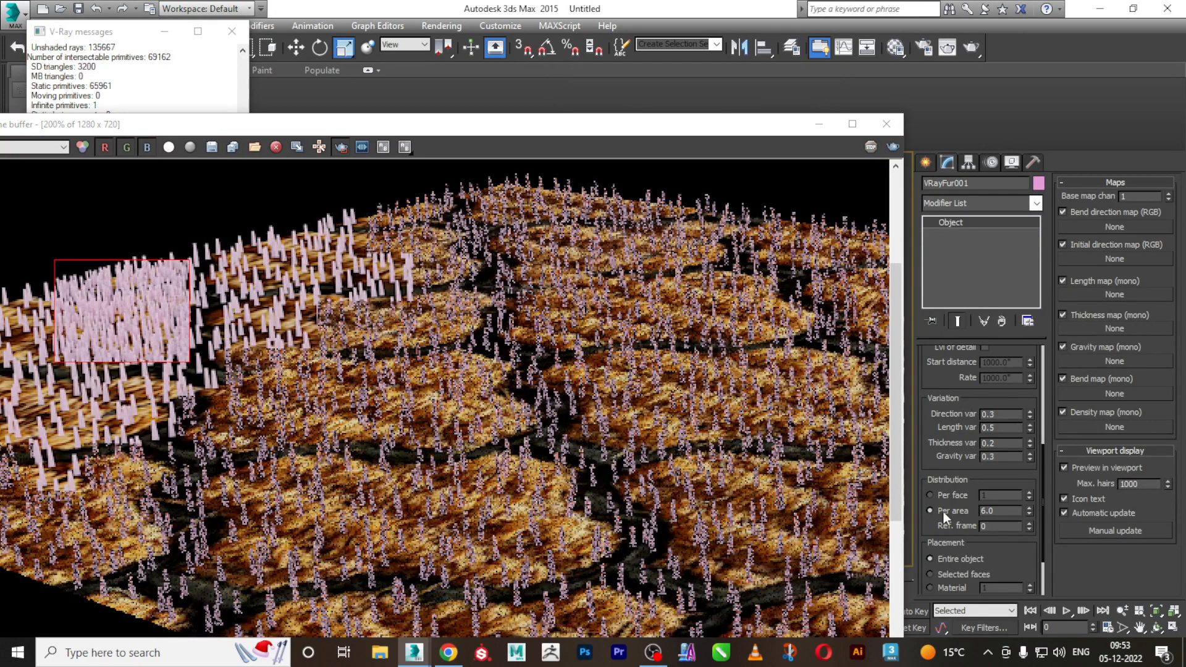
{"action": "left_click_drag", "start_coordinate": [988, 511], "coordinate": [972, 514]}
{"action": "type", "text": "8"}
{"action": "key", "text": "Return"}
{"action": "left_click", "coordinate": [893, 147]}
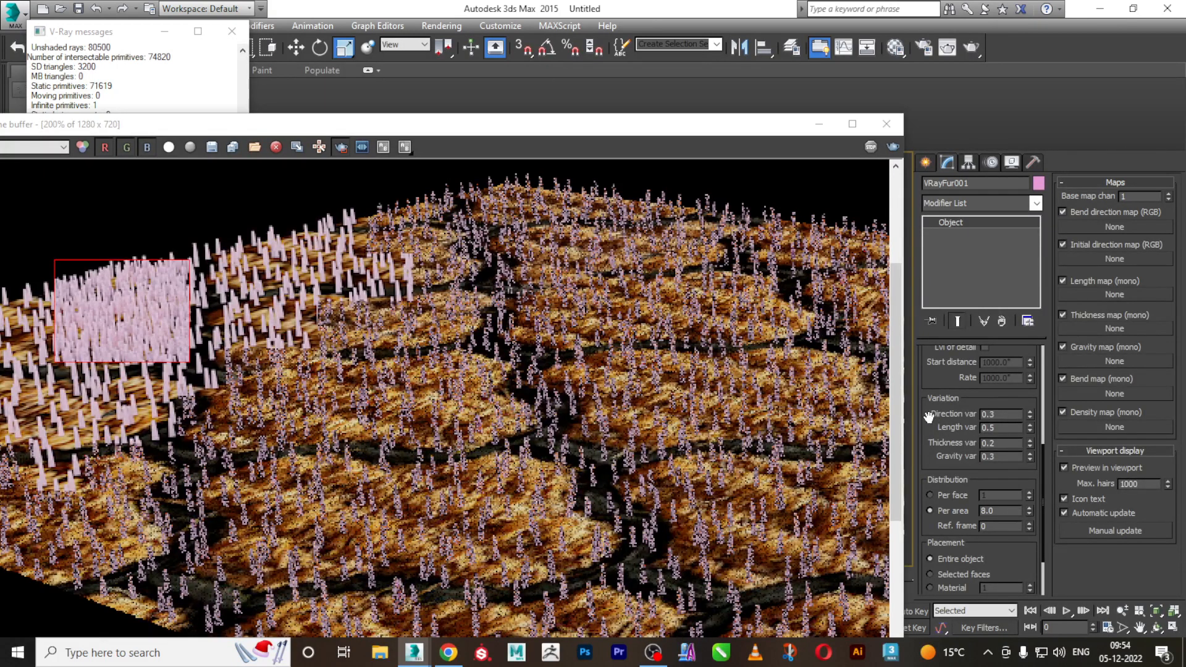
Lengthen the fur fibres to about 1.556" and render the region again
{"action": "left_click_drag", "start_coordinate": [1043, 449], "coordinate": [1050, 351]}
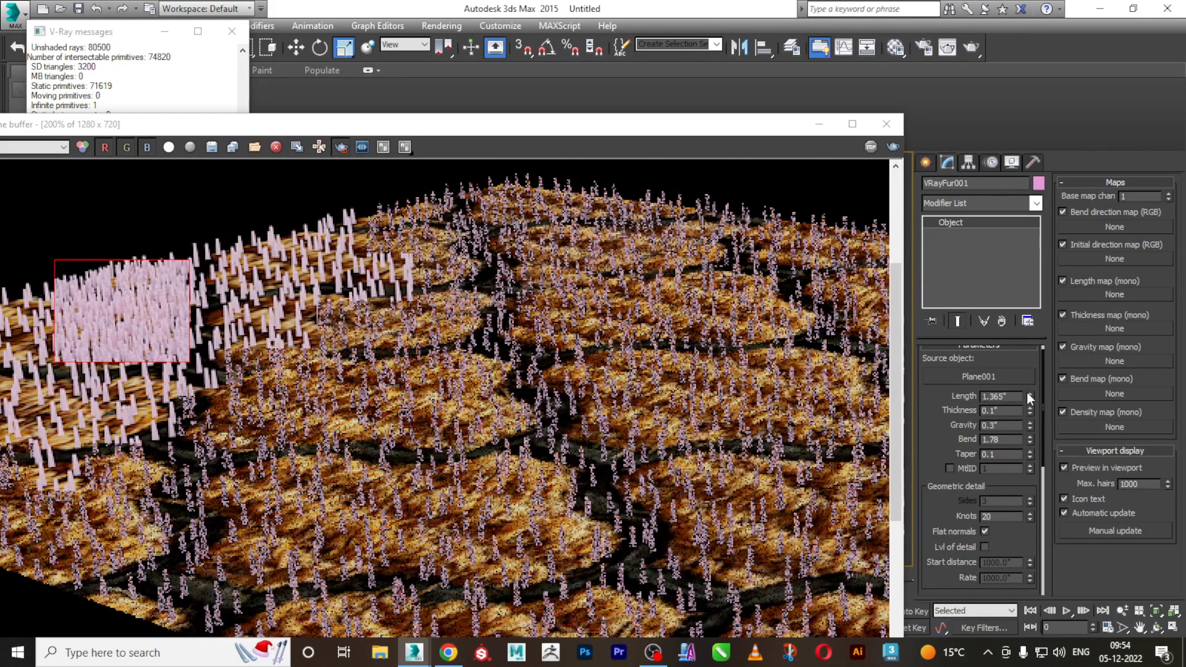
{"action": "left_click_drag", "start_coordinate": [1029, 394], "coordinate": [1033, 378]}
{"action": "left_click", "coordinate": [893, 147]}
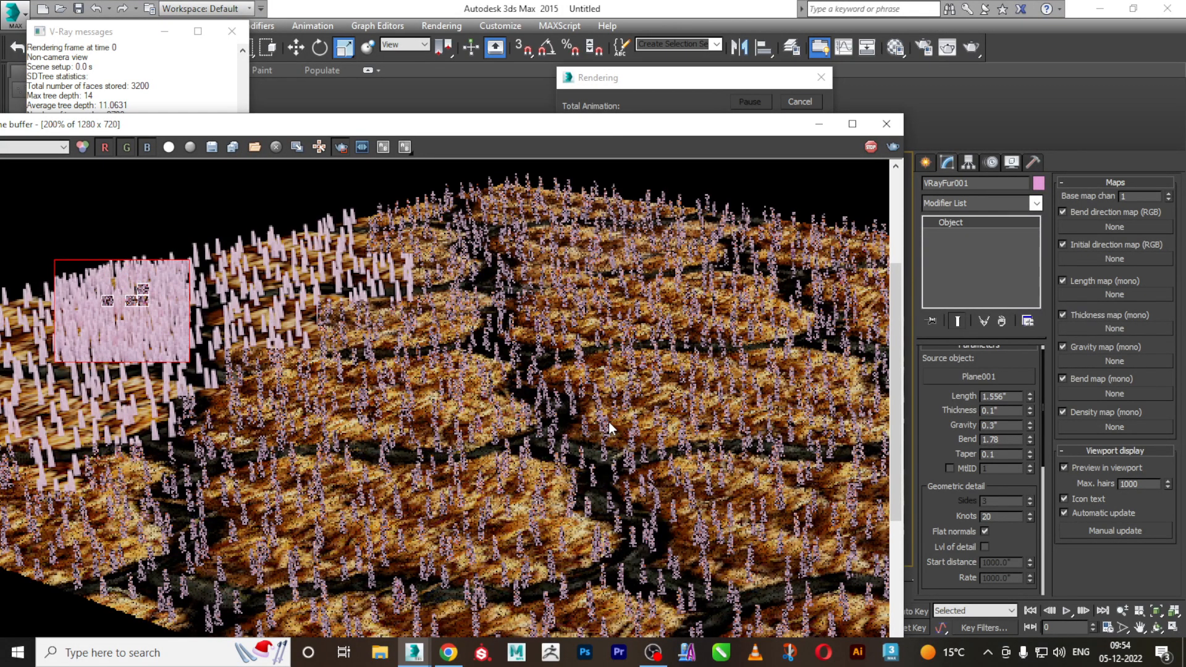
Load the bitmap mqYxyCS.jpg from the Desktop as the fur's initial direction map and re-render the region
{"action": "left_click", "coordinate": [1112, 259]}
{"action": "double_click", "coordinate": [512, 157]}
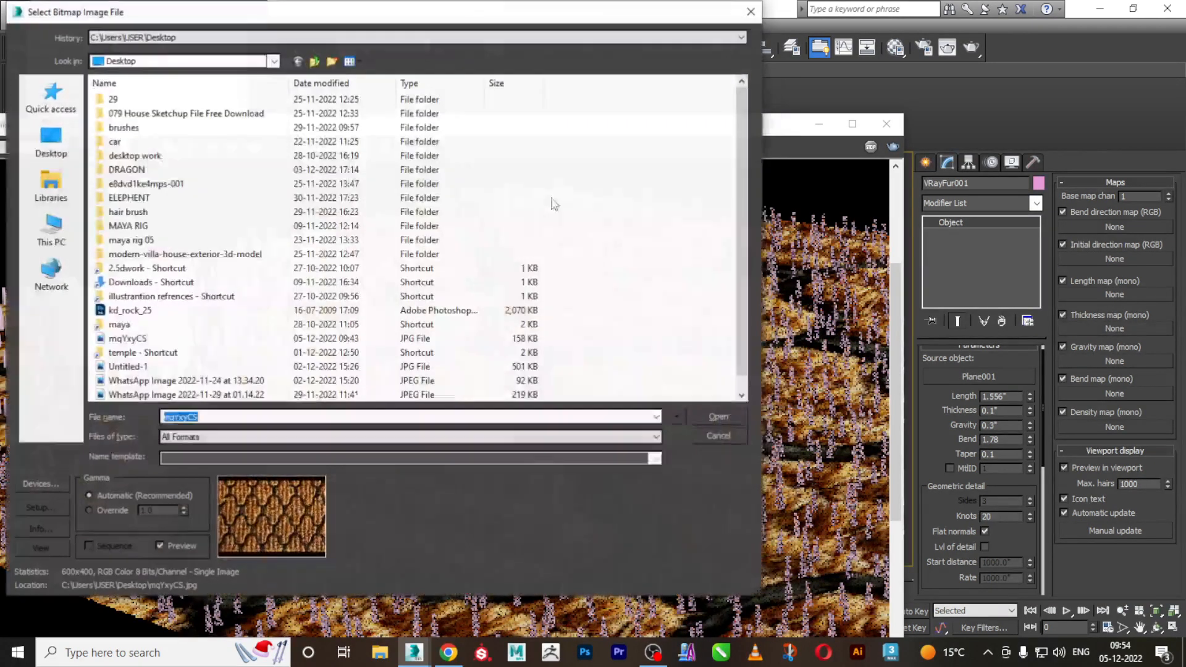
{"action": "scroll", "coordinate": [228, 306], "scroll_direction": "down", "scroll_amount": 1}
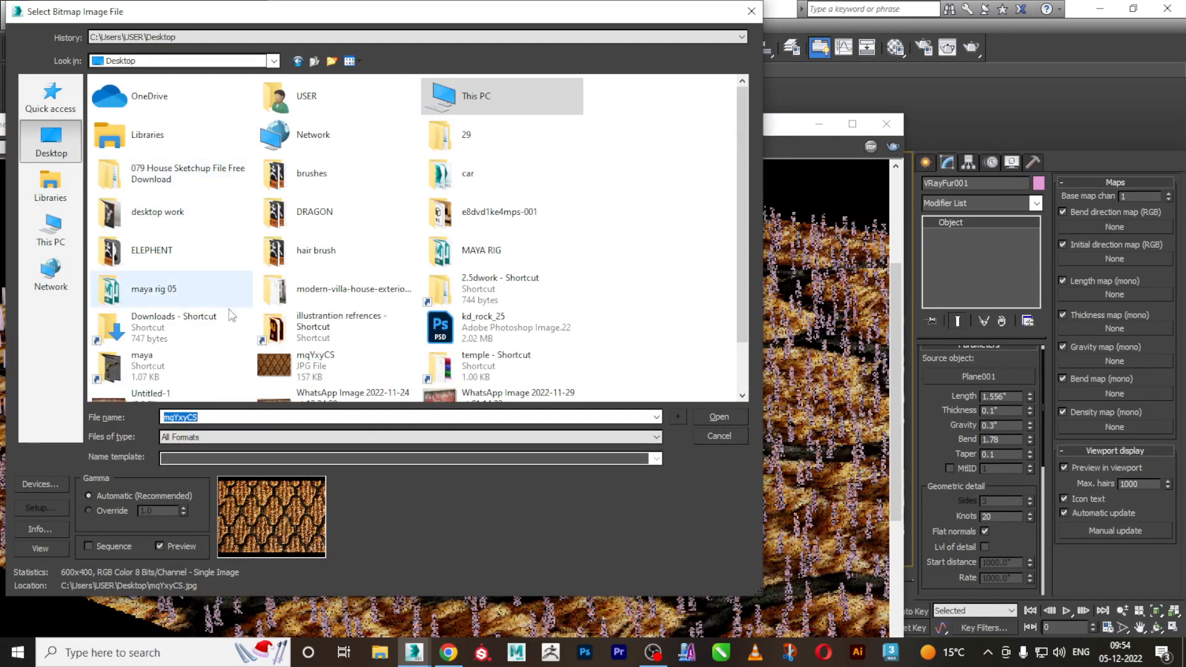
{"action": "left_click", "coordinate": [275, 367]}
{"action": "left_click", "coordinate": [716, 417]}
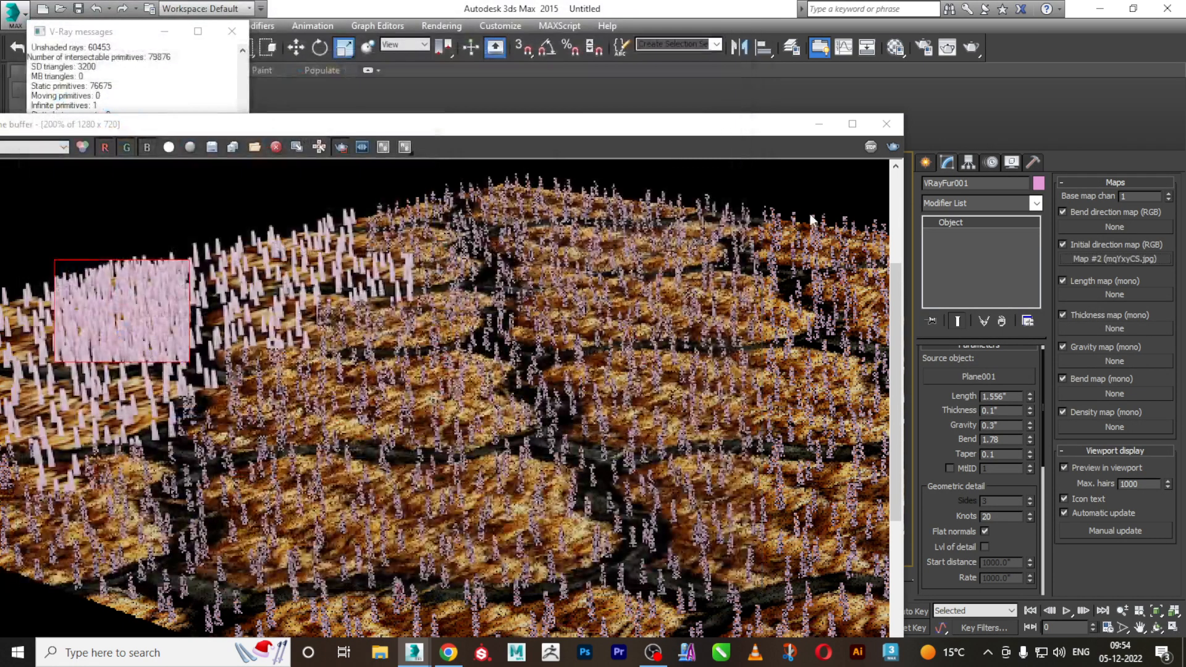
{"action": "left_click", "coordinate": [893, 148]}
Try the bitmap mqYxyCS.jpg as the fur's length map with a region render, and clear the map again
{"action": "left_click", "coordinate": [1129, 294]}
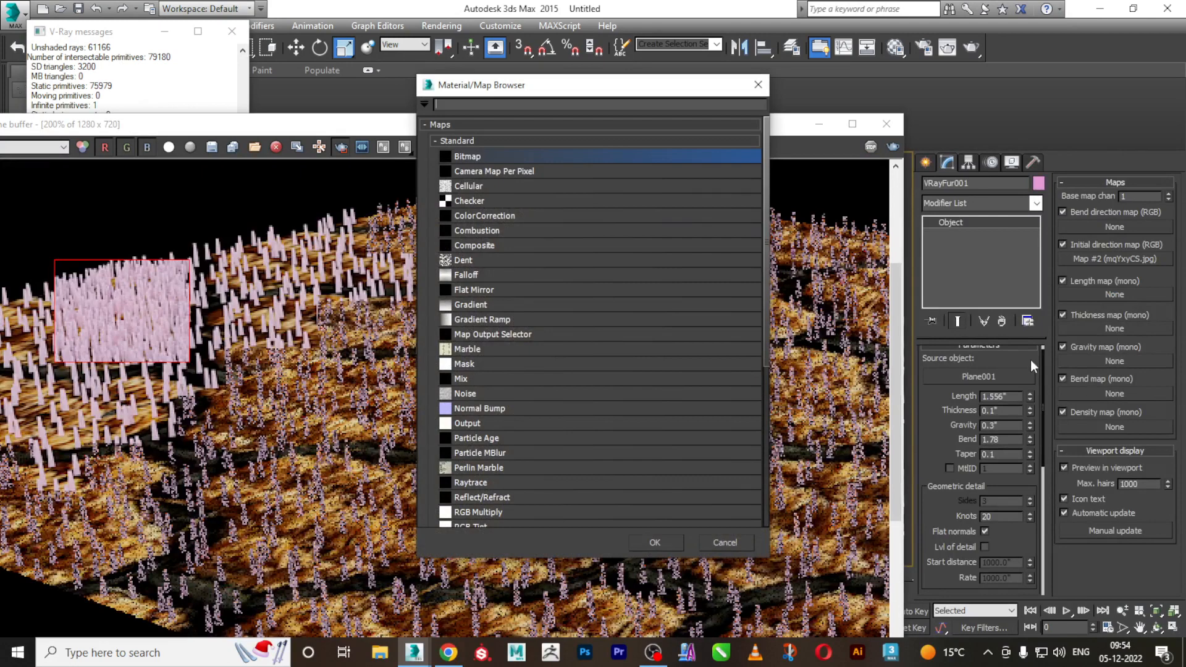
{"action": "double_click", "coordinate": [484, 155]}
{"action": "left_click", "coordinate": [62, 137]}
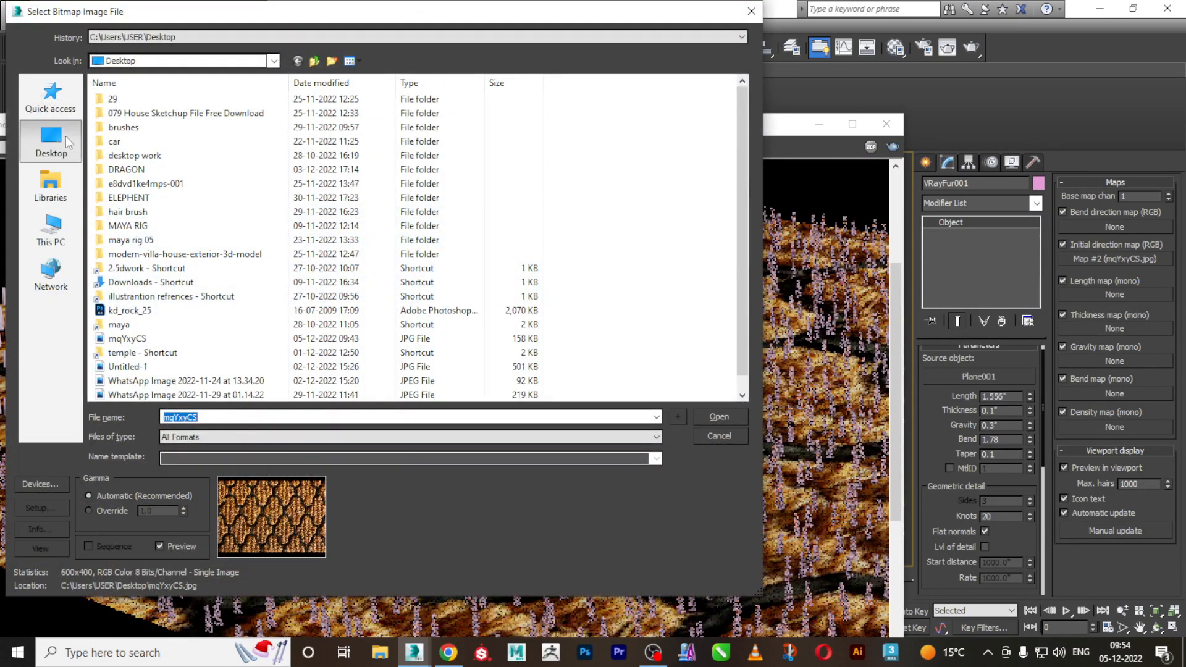
{"action": "left_click", "coordinate": [728, 417]}
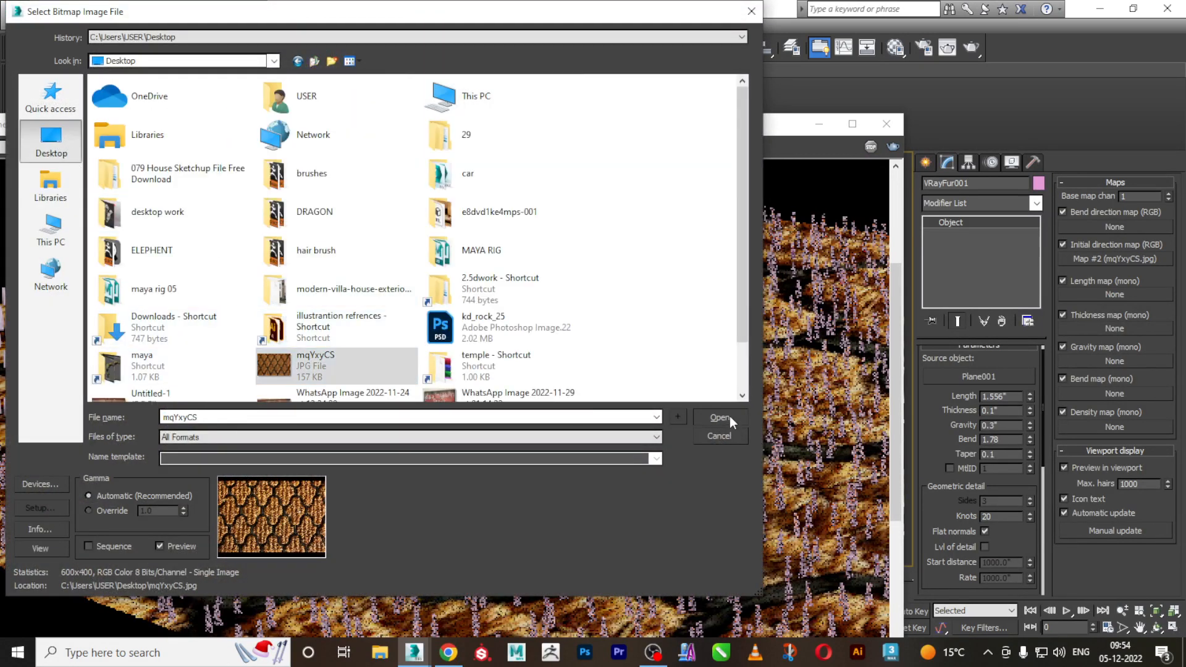
{"action": "left_click", "coordinate": [892, 148]}
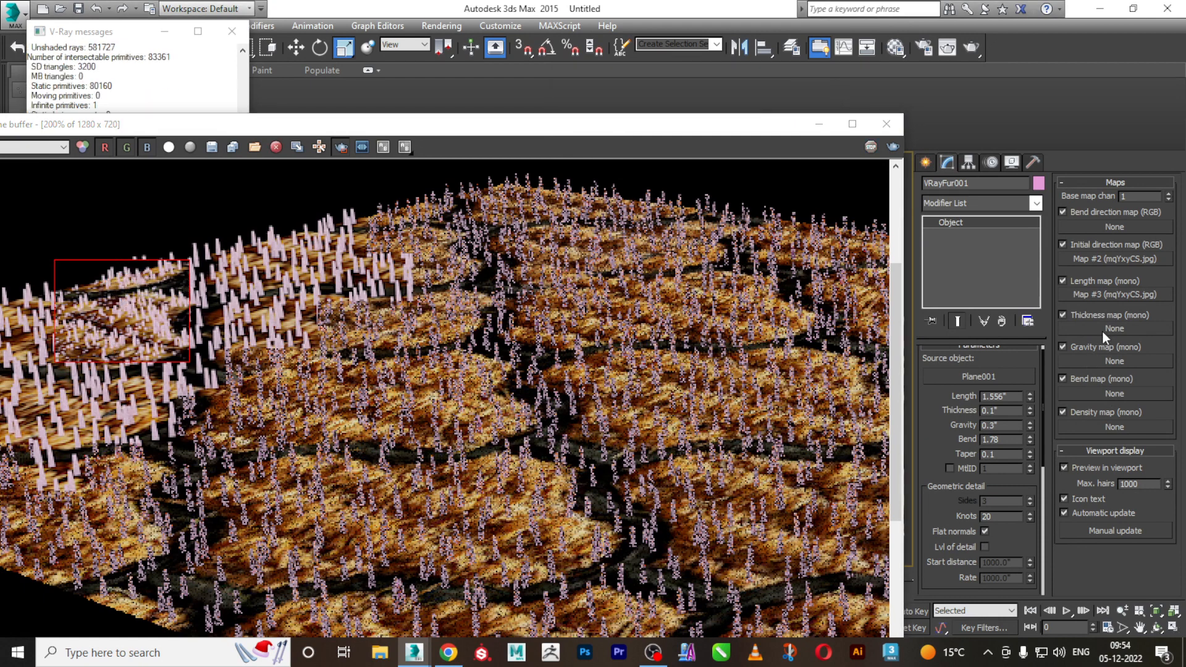
{"action": "right_click", "coordinate": [1122, 298]}
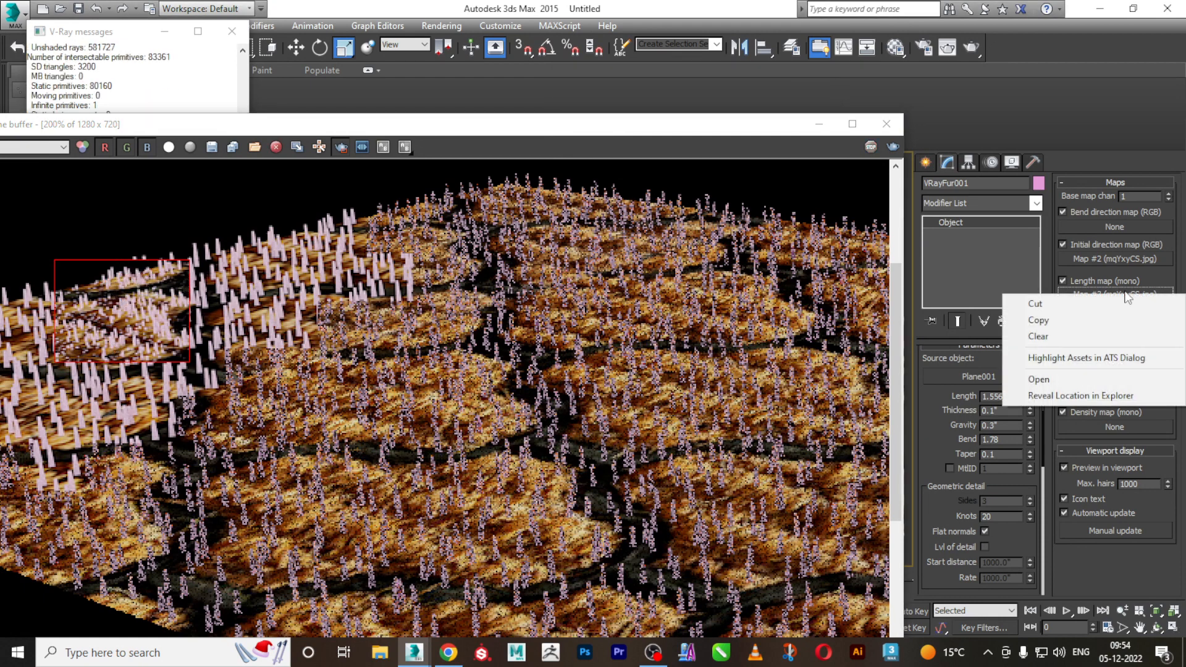
{"action": "left_click", "coordinate": [1055, 338]}
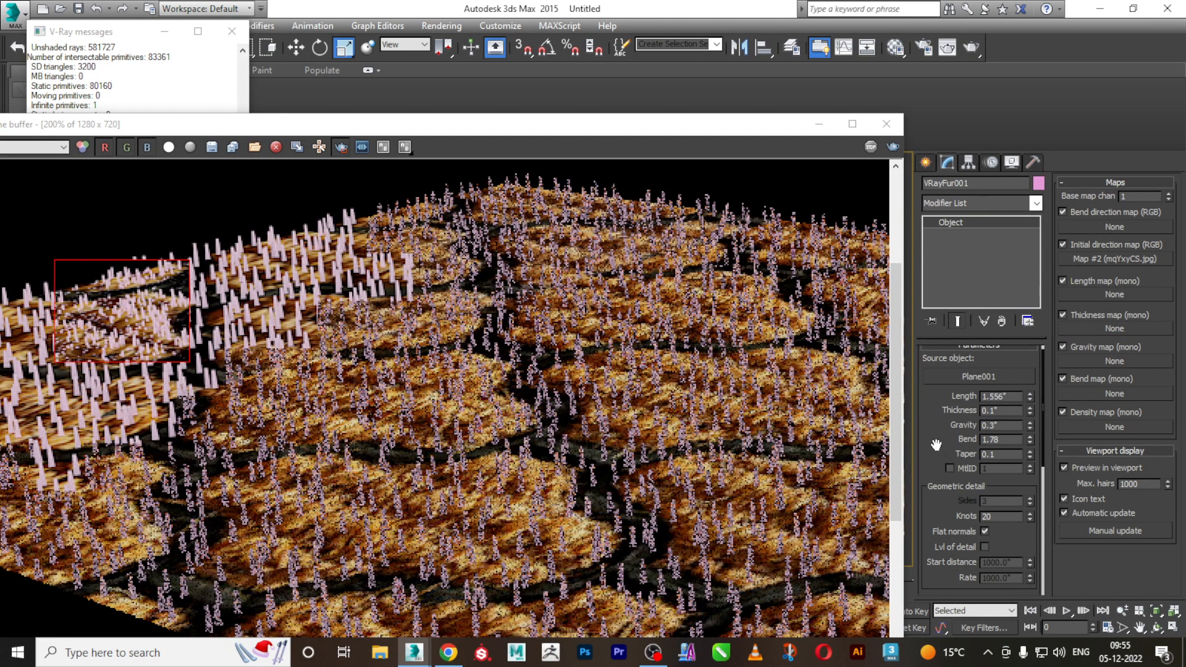
Close the frame buffer, assign the green V-Ray material, Material #2, to the fur, and re-render the region
{"action": "scroll", "coordinate": [965, 463], "scroll_direction": "up", "scroll_amount": 2}
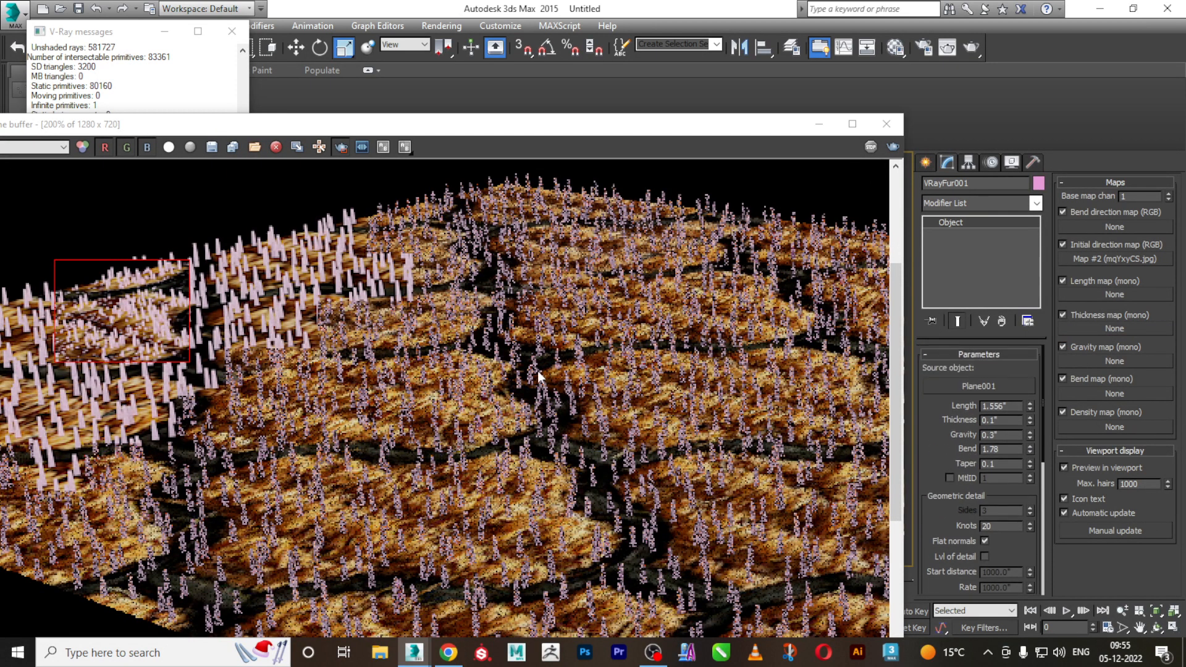
{"action": "scroll", "coordinate": [937, 448], "scroll_direction": "down", "scroll_amount": 1}
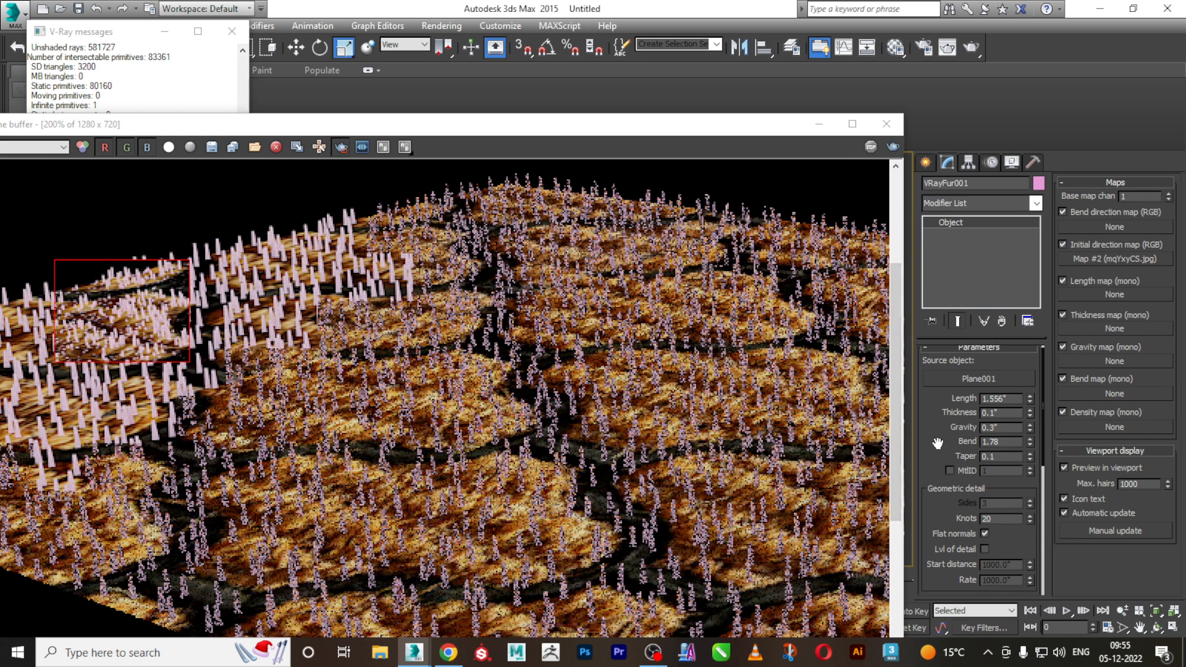
{"action": "left_click", "coordinate": [886, 124]}
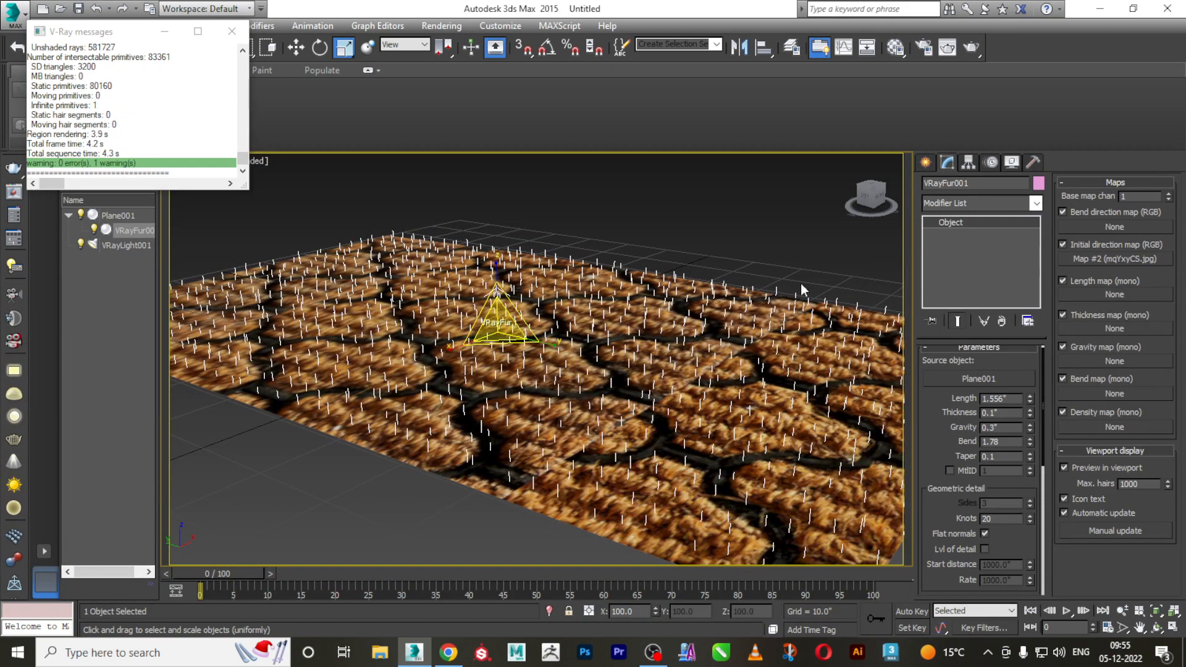
{"action": "scroll", "coordinate": [703, 286], "scroll_direction": "up", "scroll_amount": 3}
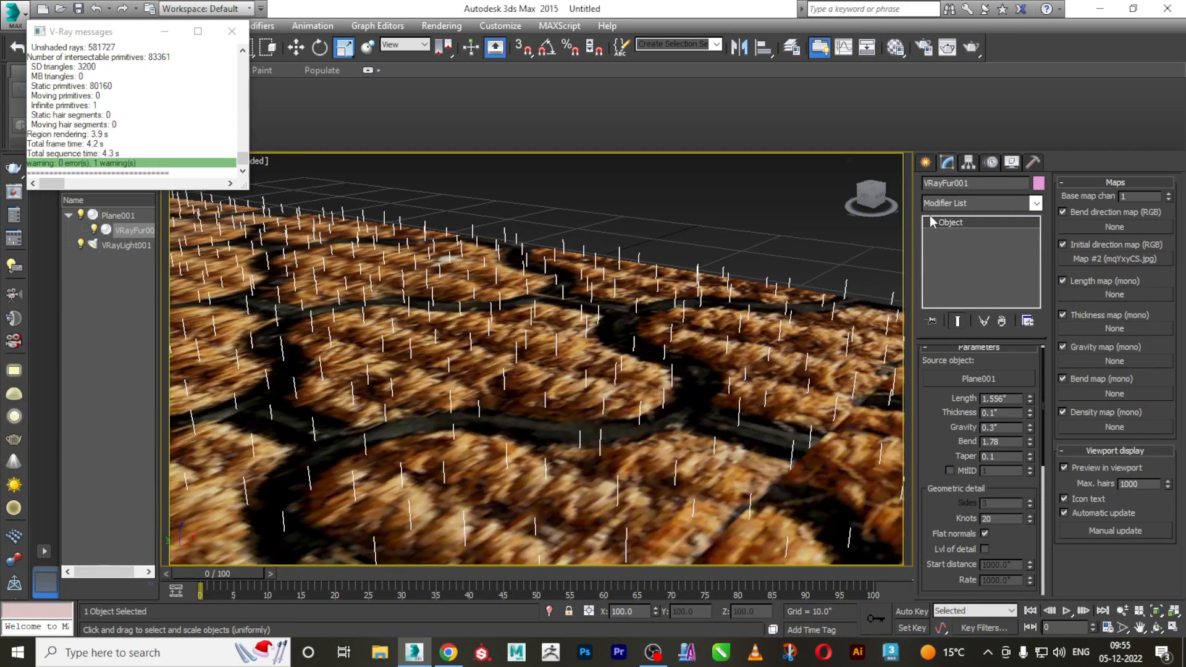
{"action": "key", "text": "m"}
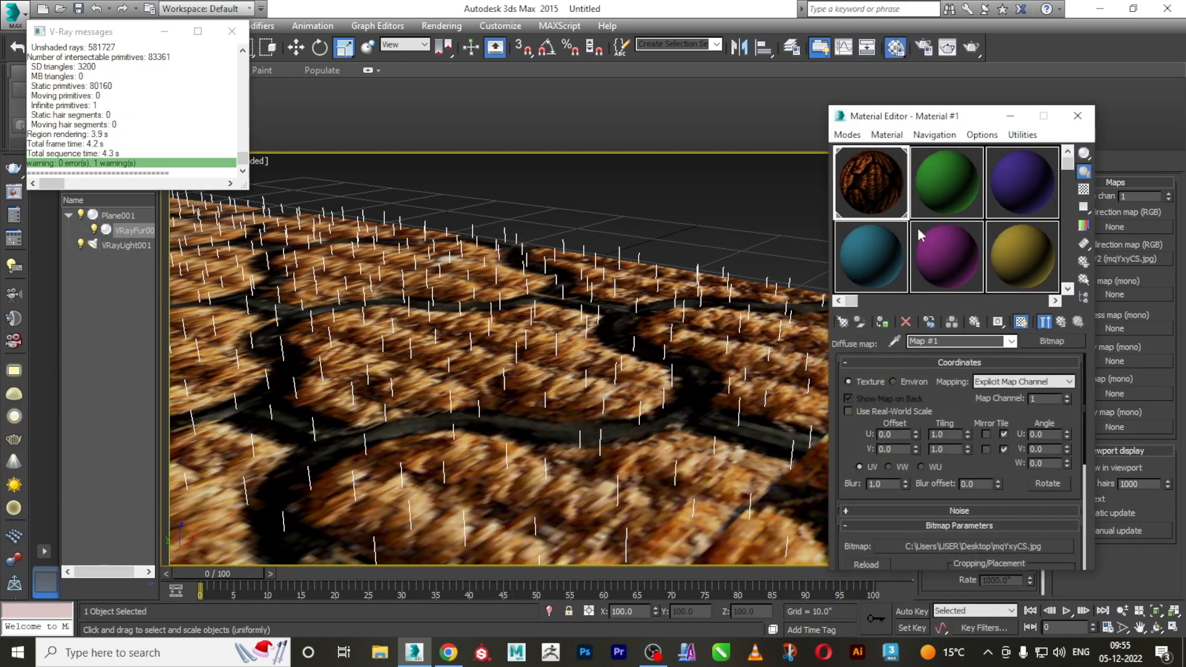
{"action": "left_click", "coordinate": [949, 185]}
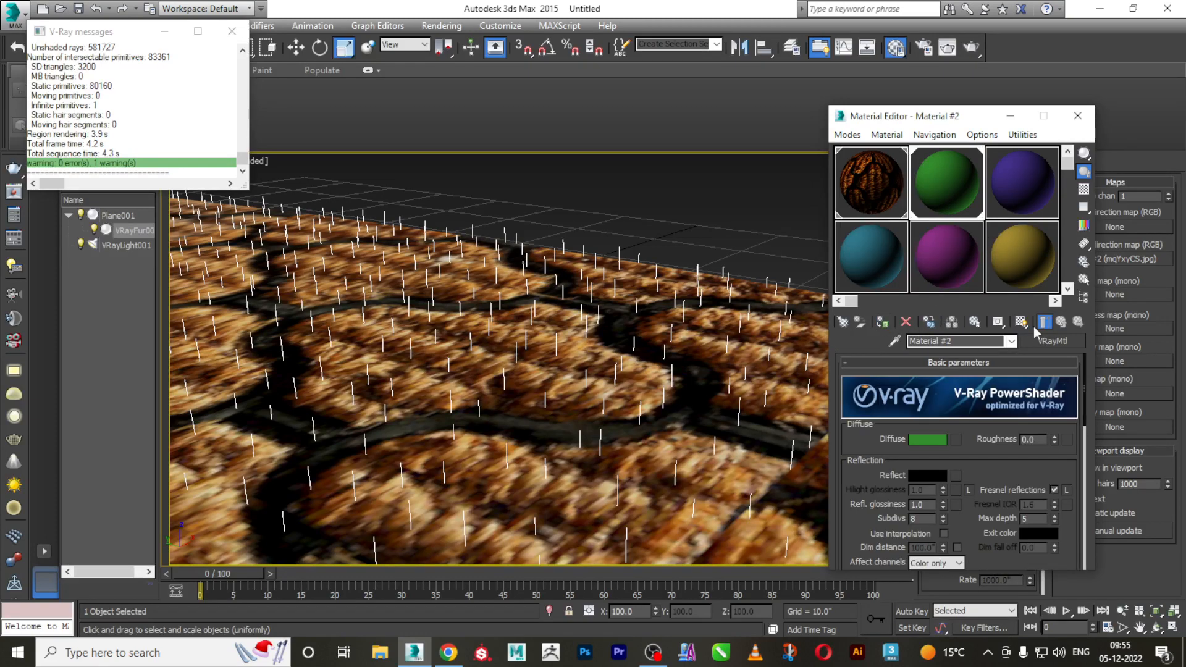
{"action": "left_click", "coordinate": [1078, 117]}
{"action": "left_click", "coordinate": [972, 48]}
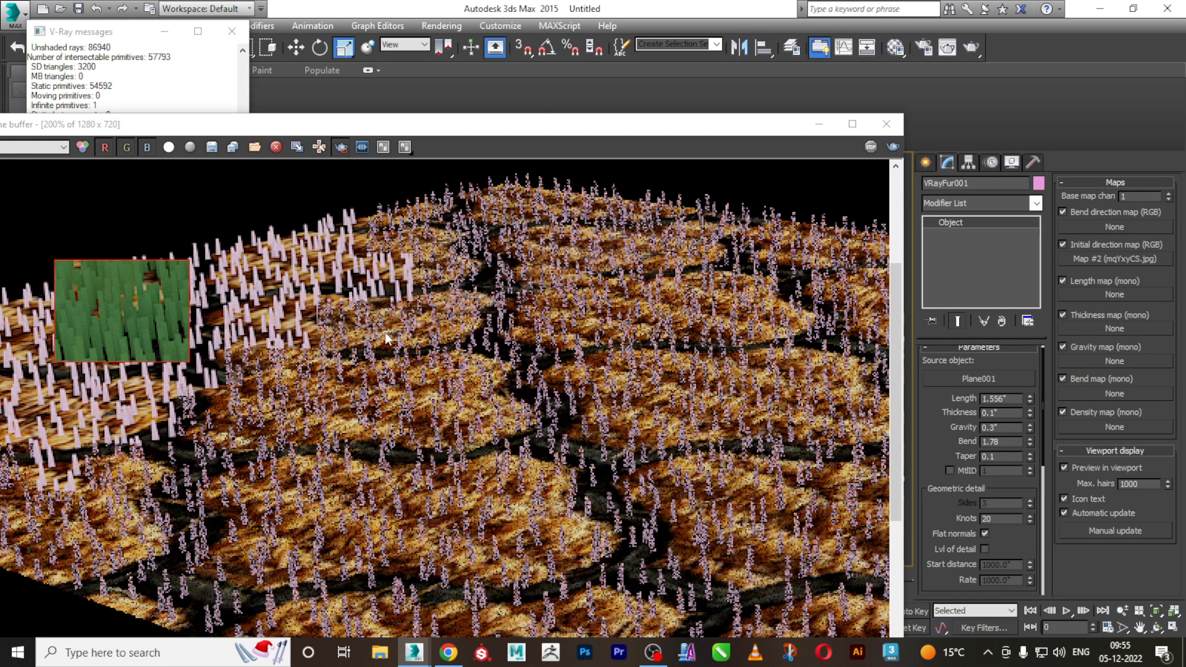
Turn off region rendering, run a full-frame render to check the green fibres, and close the frame buffer
{"action": "left_click_drag", "start_coordinate": [753, 118], "coordinate": [816, 88]}
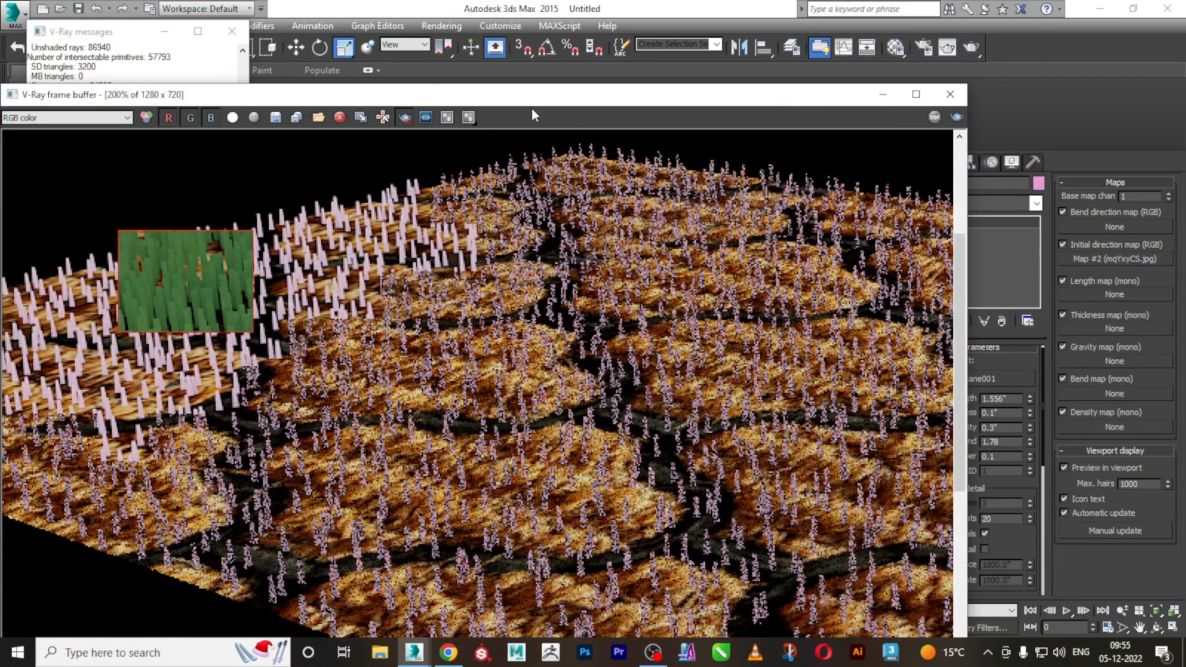
{"action": "left_click", "coordinate": [405, 117]}
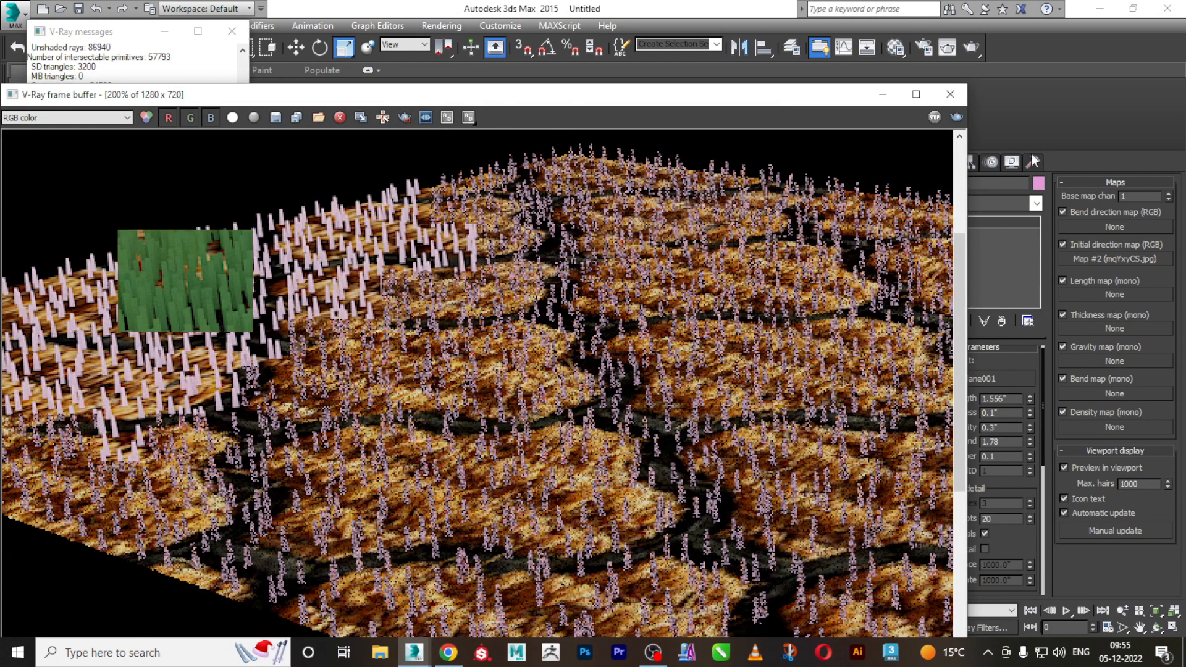
{"action": "left_click", "coordinate": [955, 119]}
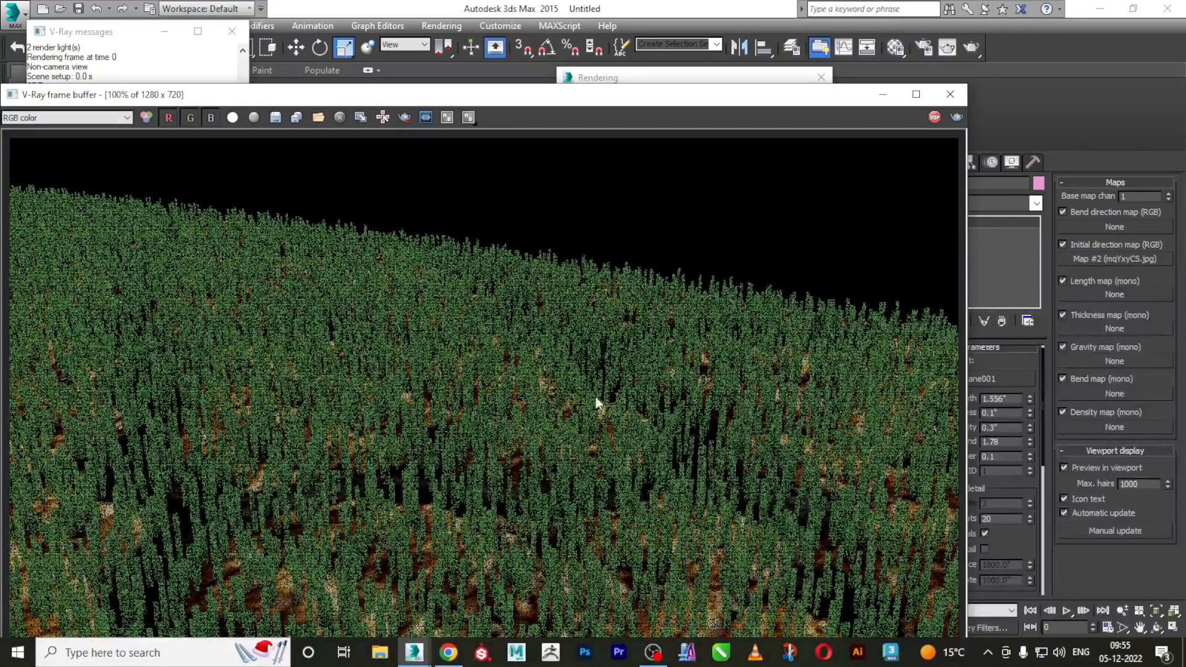
{"action": "scroll", "coordinate": [602, 394], "scroll_direction": "down", "scroll_amount": 2}
{"action": "scroll", "coordinate": [482, 425], "scroll_direction": "up", "scroll_amount": 2}
{"action": "scroll", "coordinate": [487, 424], "scroll_direction": "down", "scroll_amount": 1}
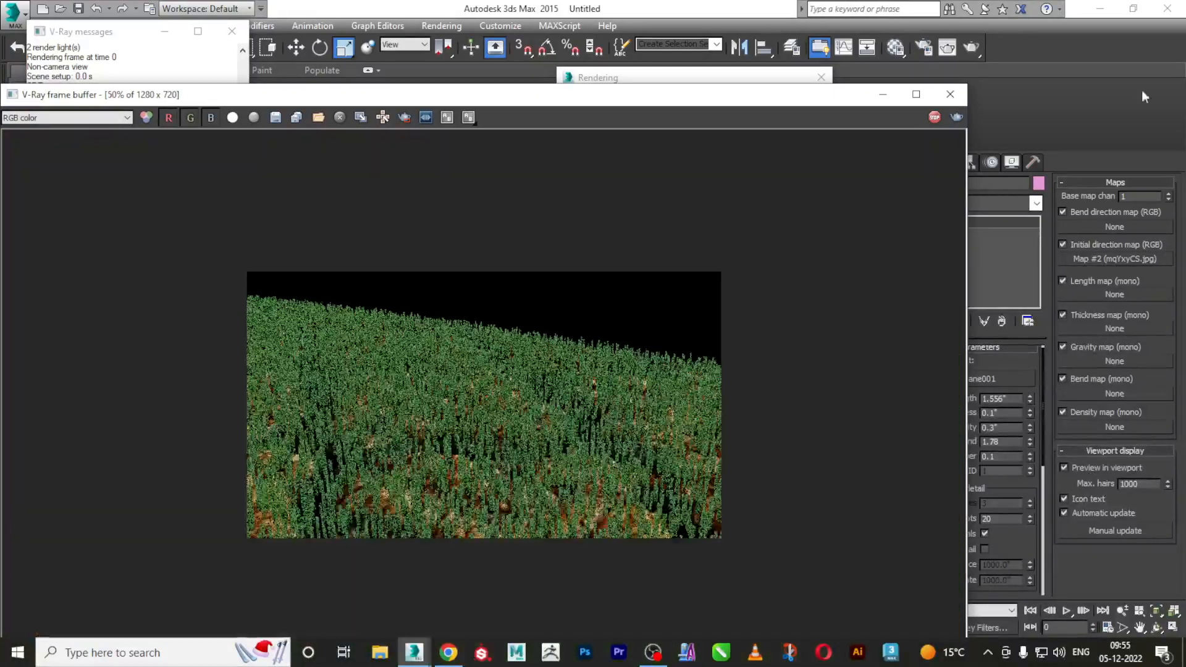
{"action": "left_click", "coordinate": [951, 94]}
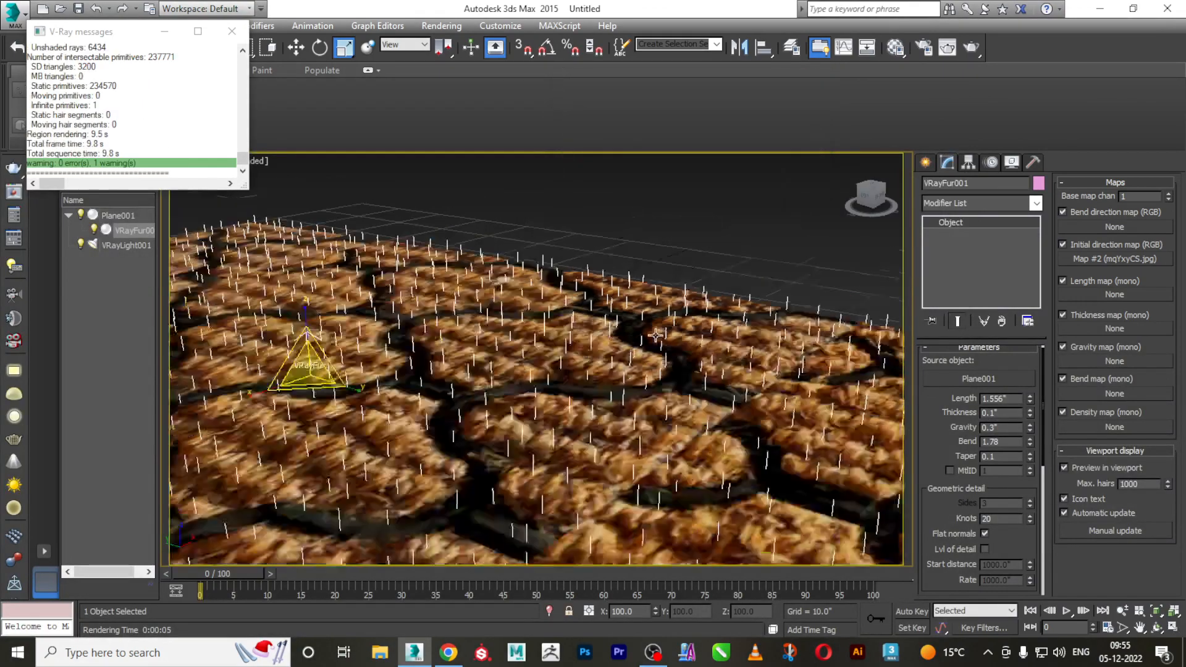
Set the fur's thickness to 1.5", bend to about 3.204 and taper to 0.28, and render the mat from a higher angle
{"action": "middle_click_drag", "start_coordinate": [656, 335], "coordinate": [790, 338], "text": "alt"}
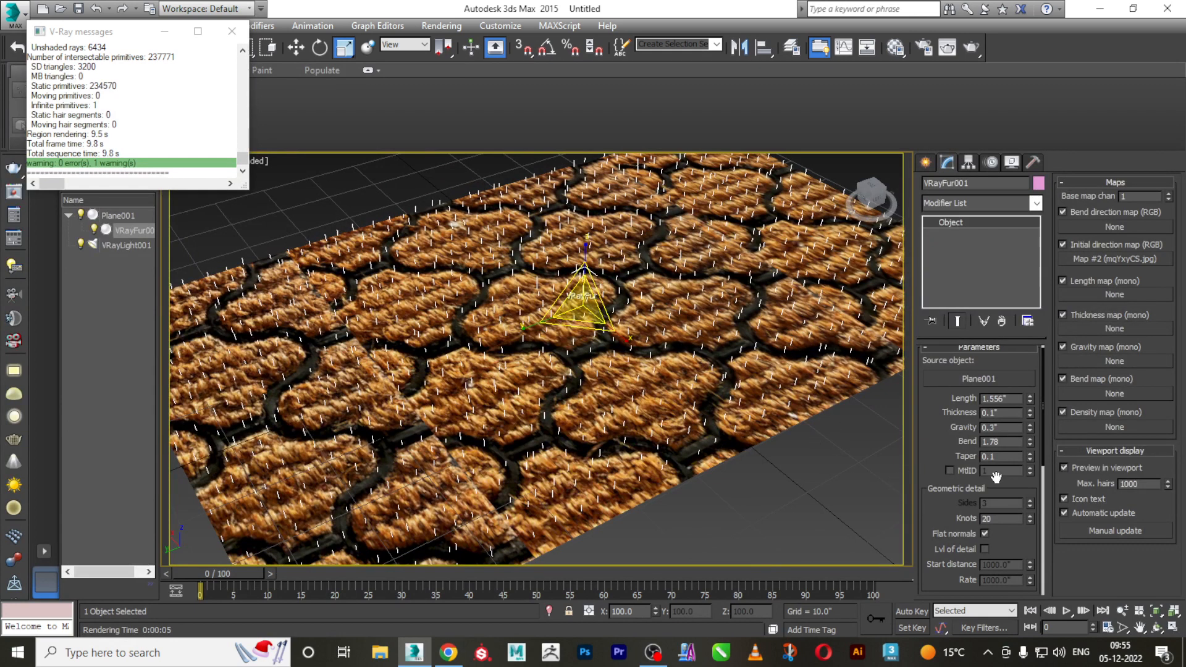
{"action": "left_click", "coordinate": [1029, 410]}
{"action": "left_click_drag", "start_coordinate": [1031, 441], "coordinate": [1036, 380]}
{"action": "left_click_drag", "start_coordinate": [1029, 462], "coordinate": [1031, 436]}
{"action": "left_click", "coordinate": [972, 50]}
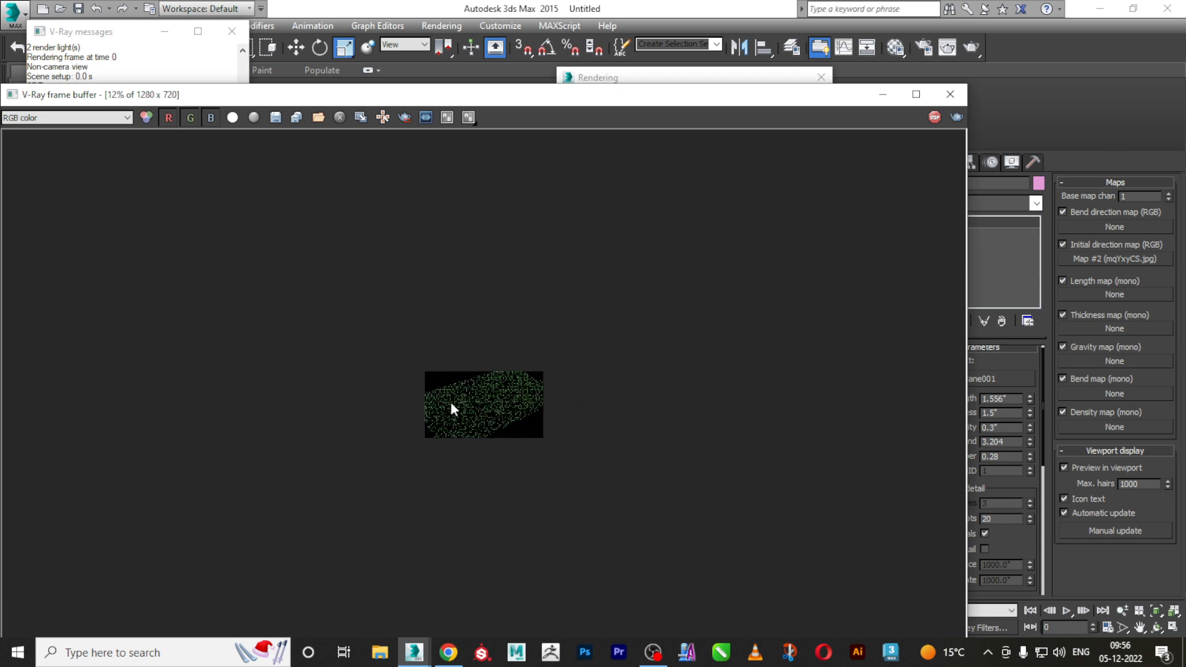
Examine the fibres' coverage and edges in the full render, stop it, and move the frame buffer away from the fur parameters
{"action": "double_click", "coordinate": [445, 404]}
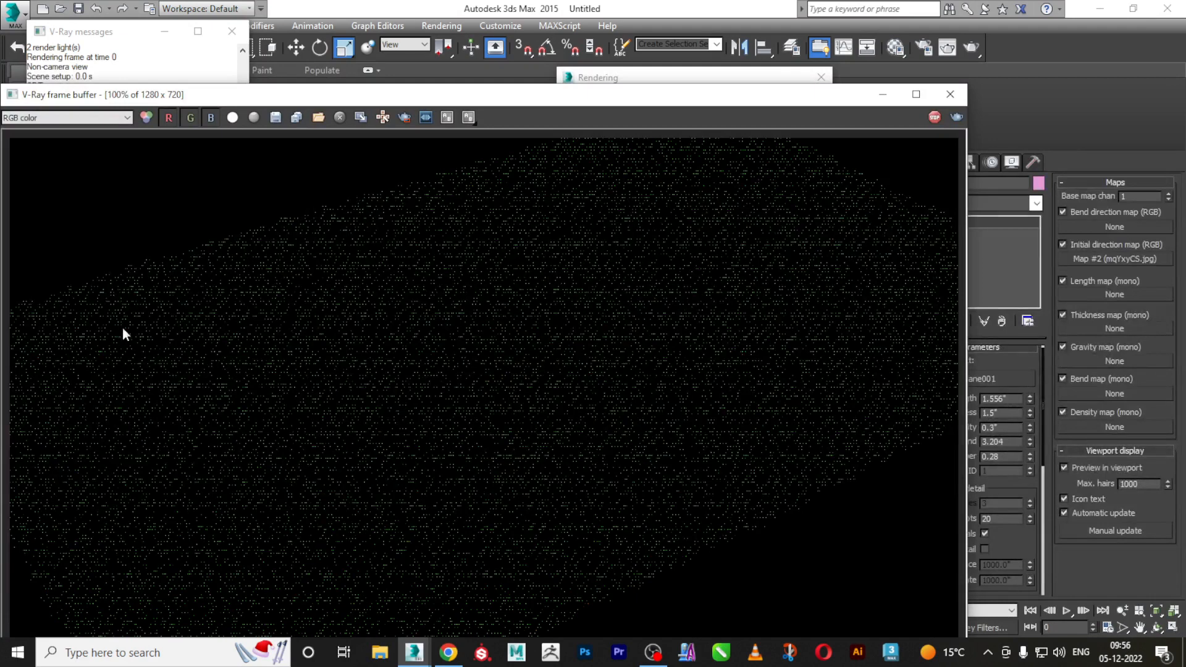
{"action": "scroll", "coordinate": [481, 392], "scroll_direction": "down", "scroll_amount": 2}
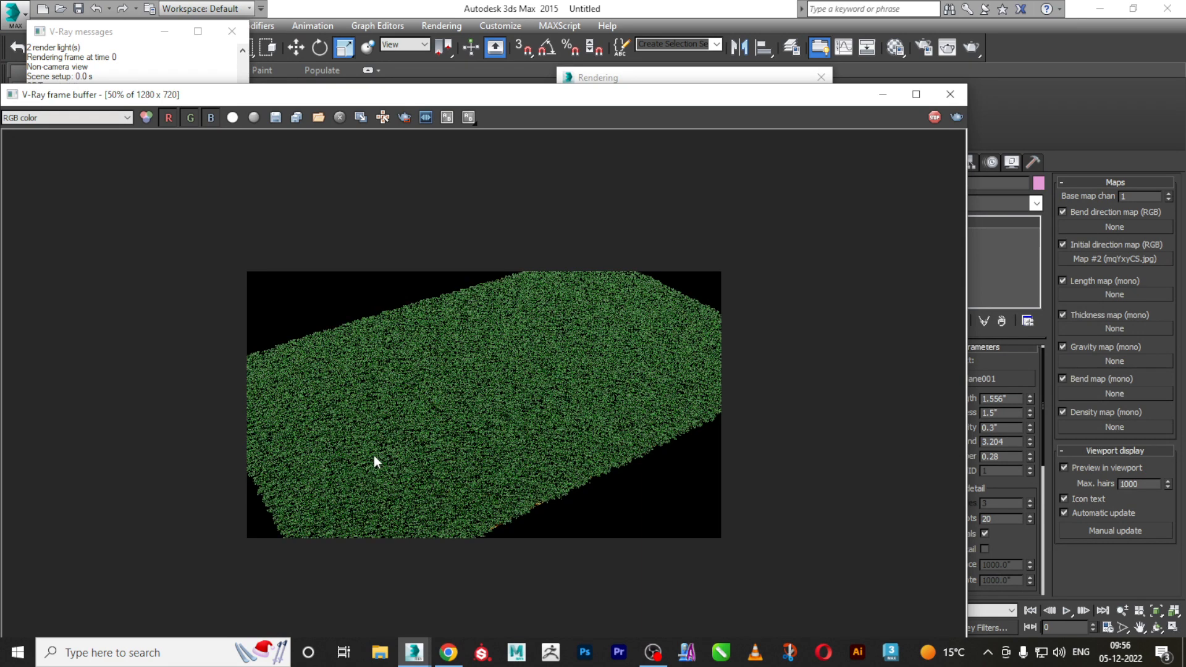
{"action": "double_click", "coordinate": [262, 485]}
{"action": "scroll", "coordinate": [716, 393], "scroll_direction": "down", "scroll_amount": 1}
{"action": "double_click", "coordinate": [262, 502]}
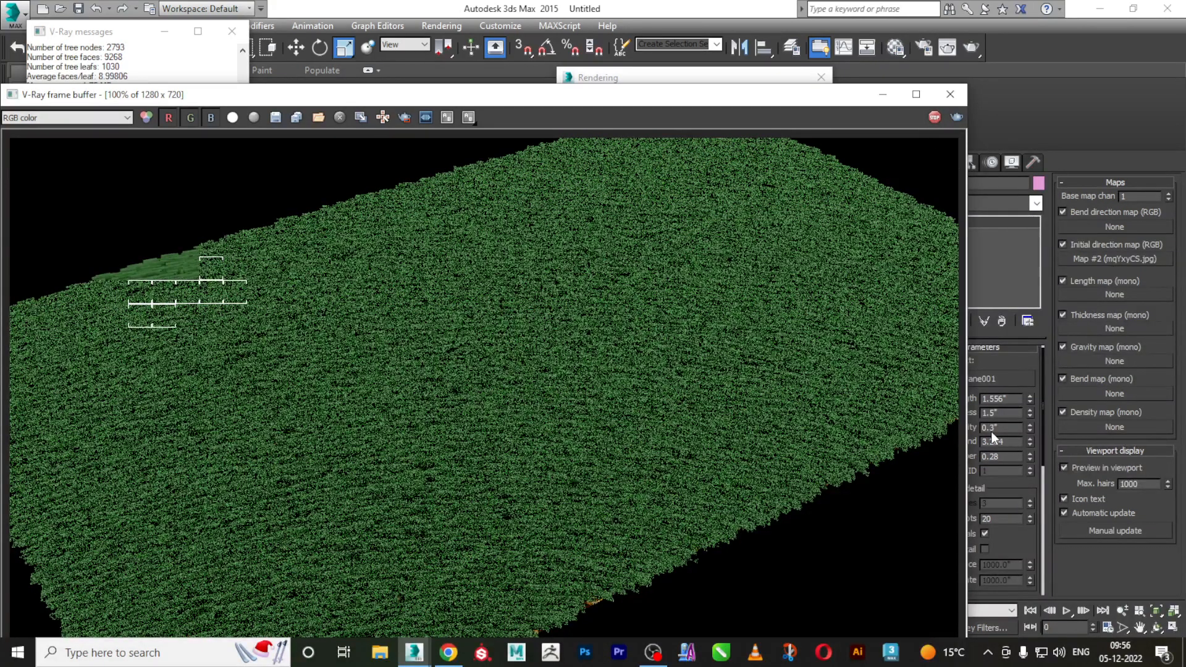
{"action": "left_click_drag", "start_coordinate": [812, 100], "coordinate": [771, 99]}
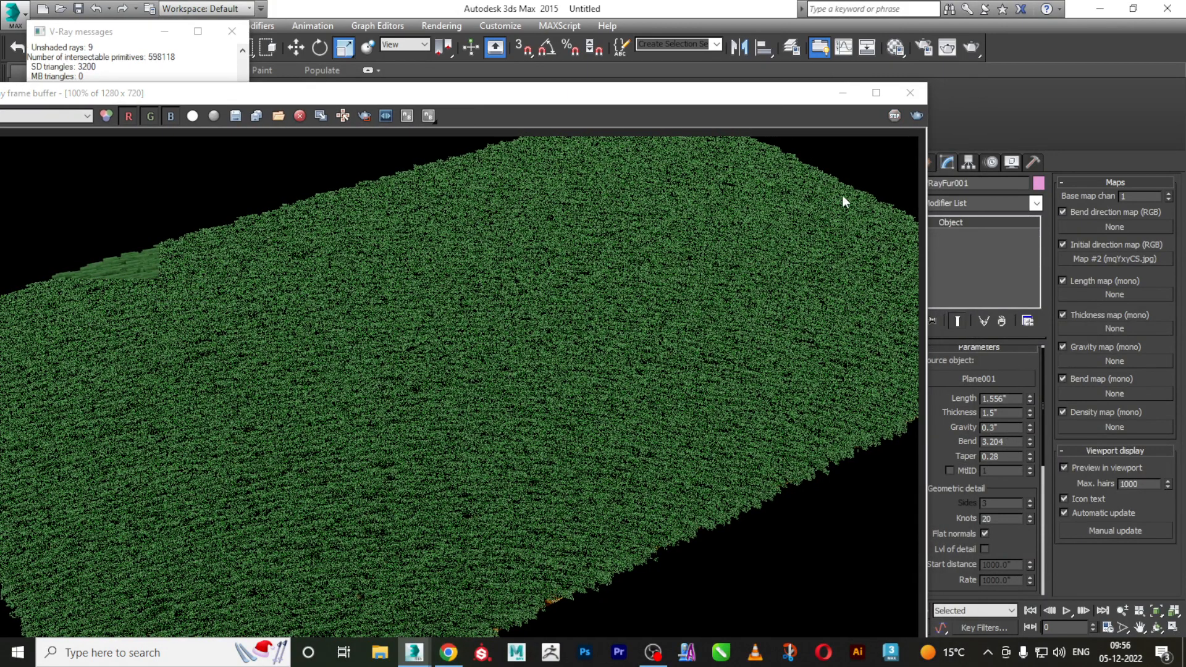
{"action": "left_click_drag", "start_coordinate": [807, 96], "coordinate": [769, 256]}
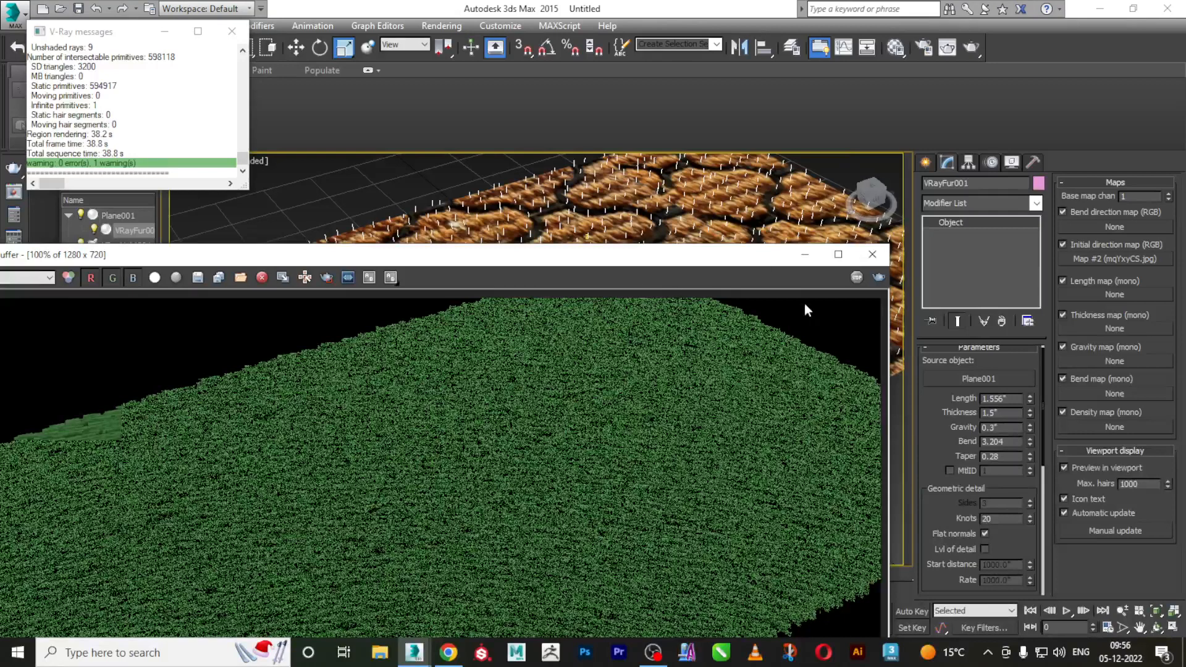
Close the frame buffer and set the fur's bend to 0.5 and its knots to 21
{"action": "left_click", "coordinate": [866, 263]}
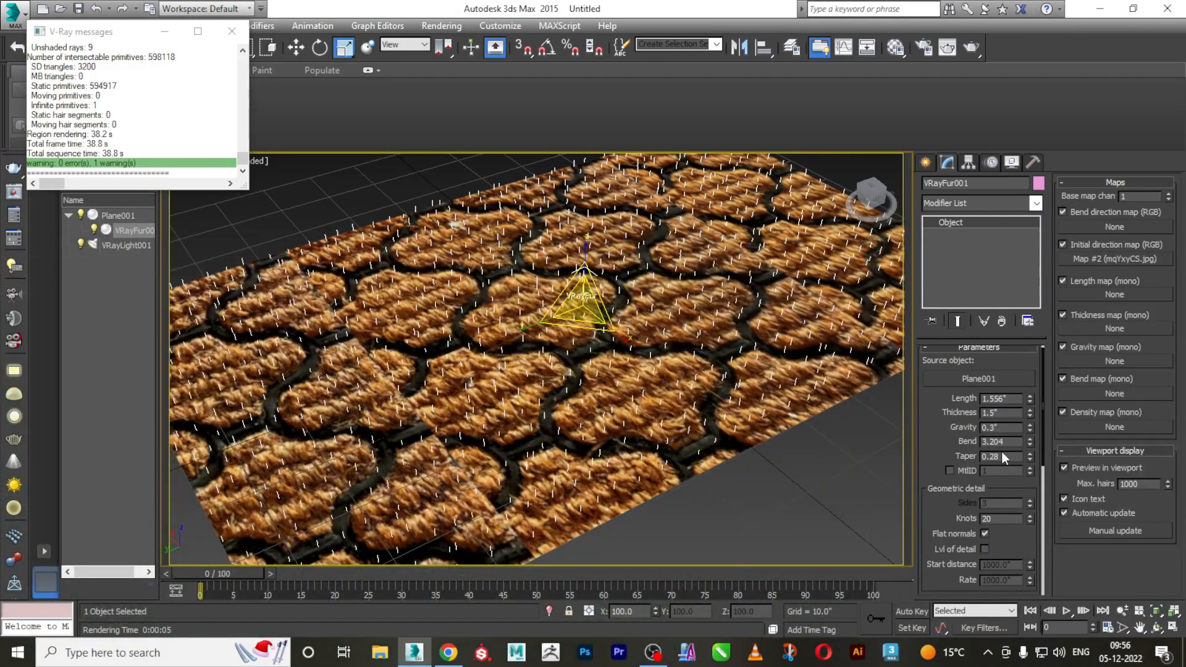
{"action": "double_click", "coordinate": [1011, 442]}
{"action": "type", "text": "0.5"}
{"action": "key", "text": "Return"}
{"action": "scroll", "coordinate": [664, 443], "scroll_direction": "up", "scroll_amount": 4}
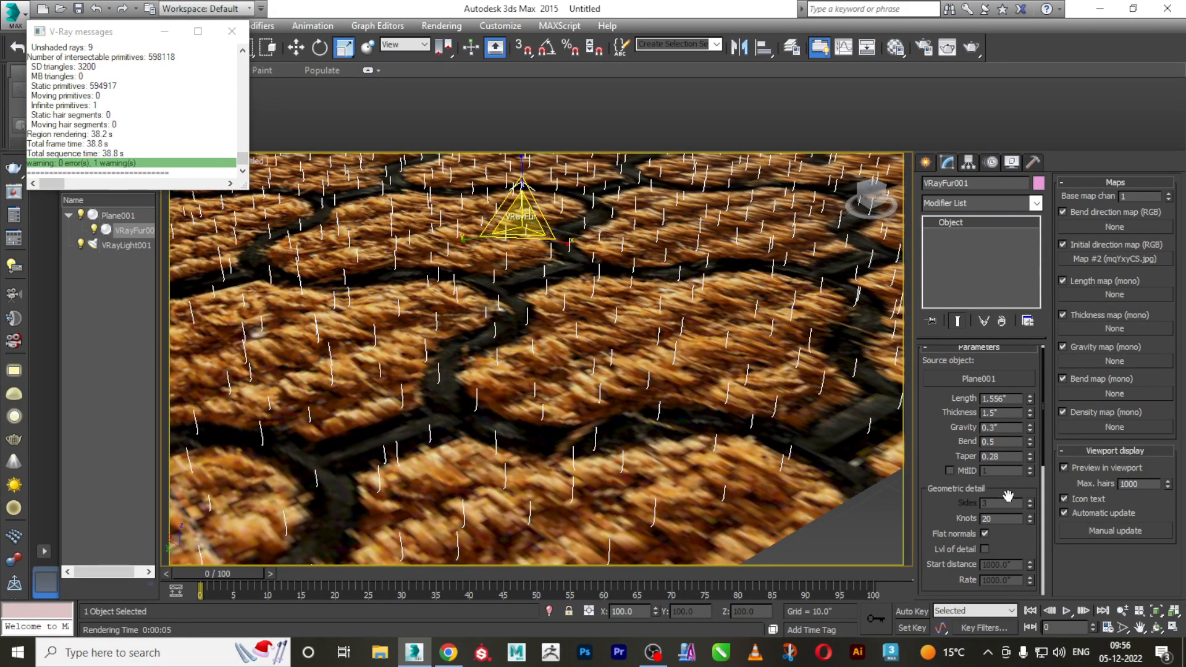
{"action": "left_click", "coordinate": [1030, 515]}
Set the fur's length variation to 0.7, thickness variation to 1.0 and direction variation to about 5.5
{"action": "left_click_drag", "start_coordinate": [1022, 541], "coordinate": [1009, 394]}
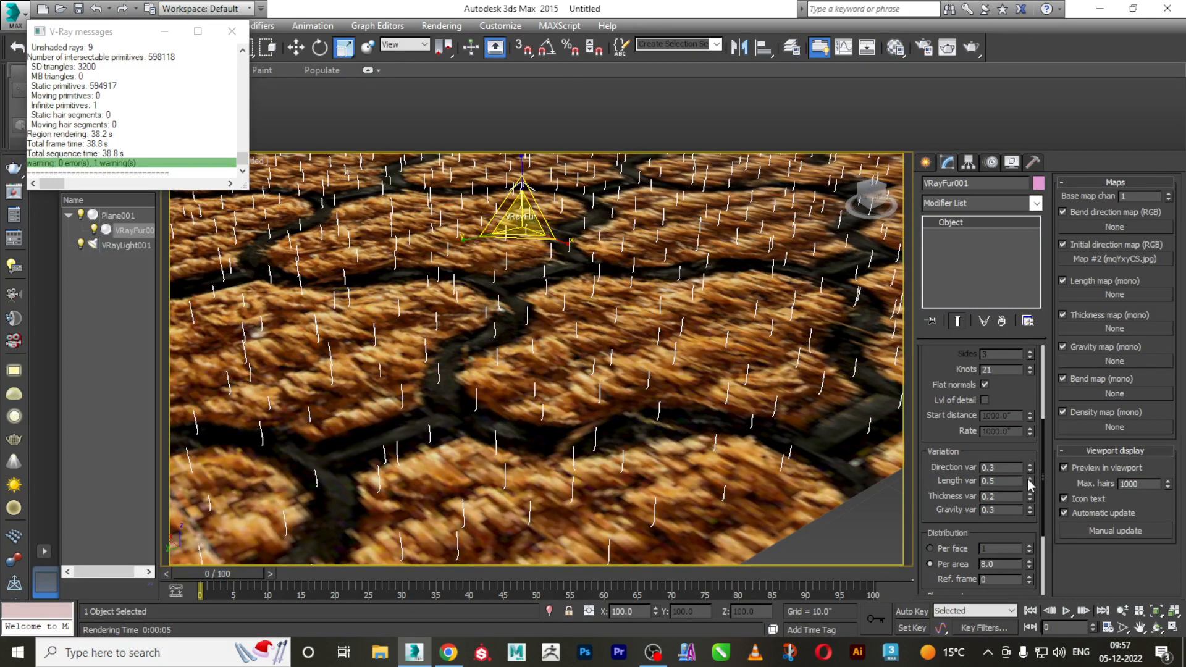
{"action": "mouse_move", "coordinate": [1029, 481]}
{"action": "left_mouse_down"}
{"action": "mouse_move", "coordinate": [1036, 443]}
{"action": "mouse_move", "coordinate": [1033, 507]}
{"action": "mouse_move", "coordinate": [1029, 467]}
{"action": "mouse_move", "coordinate": [1031, 478]}
{"action": "left_mouse_up"}
{"action": "scroll", "coordinate": [1034, 500], "scroll_direction": "up", "scroll_amount": 2}
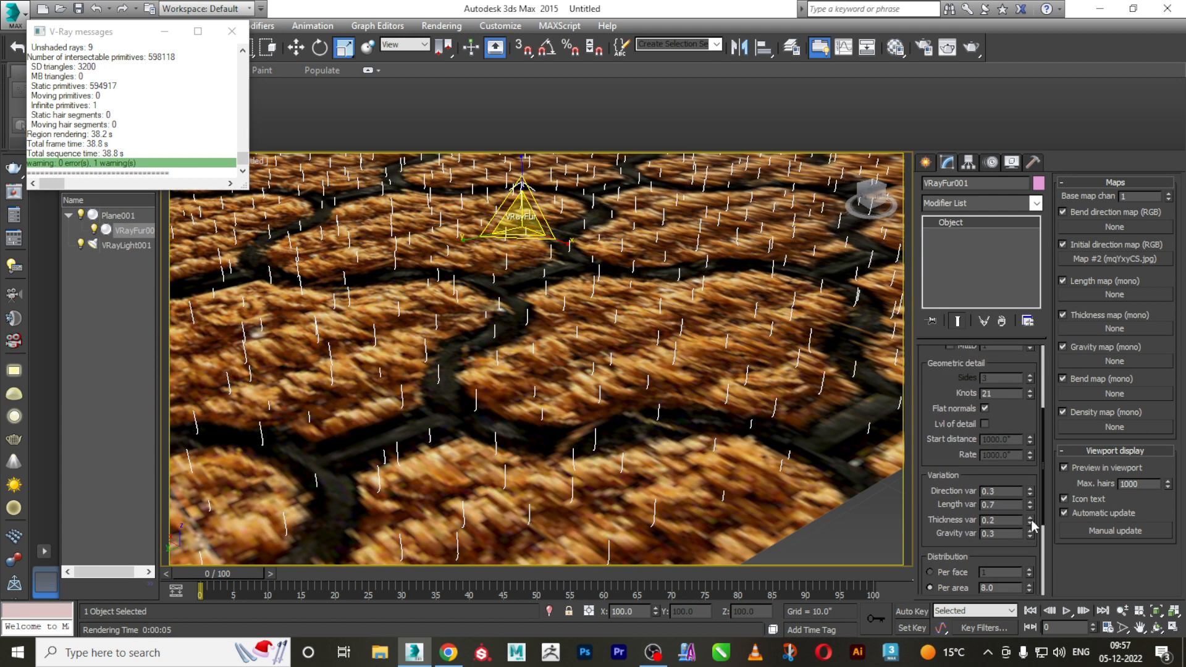
{"action": "left_click_drag", "start_coordinate": [1032, 521], "coordinate": [1021, 543]}
{"action": "left_click_drag", "start_coordinate": [1030, 494], "coordinate": [1028, 451]}
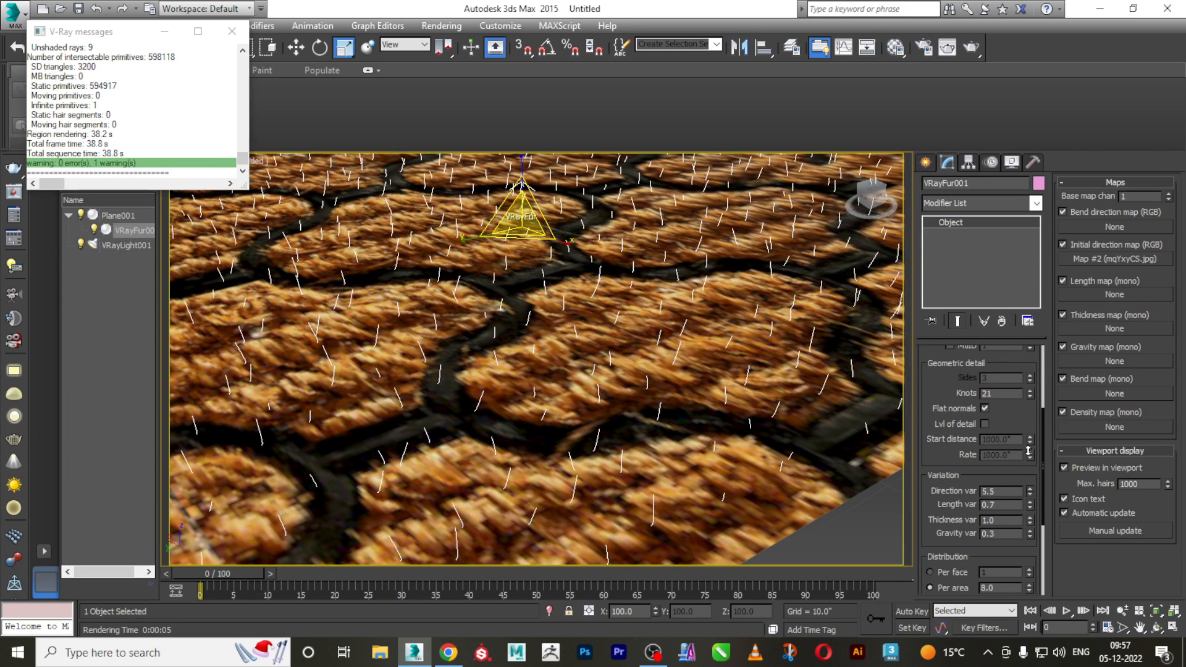
Set the fur's per-area distribution to 10 and render the perspective view
{"action": "left_click_drag", "start_coordinate": [920, 511], "coordinate": [906, 432]}
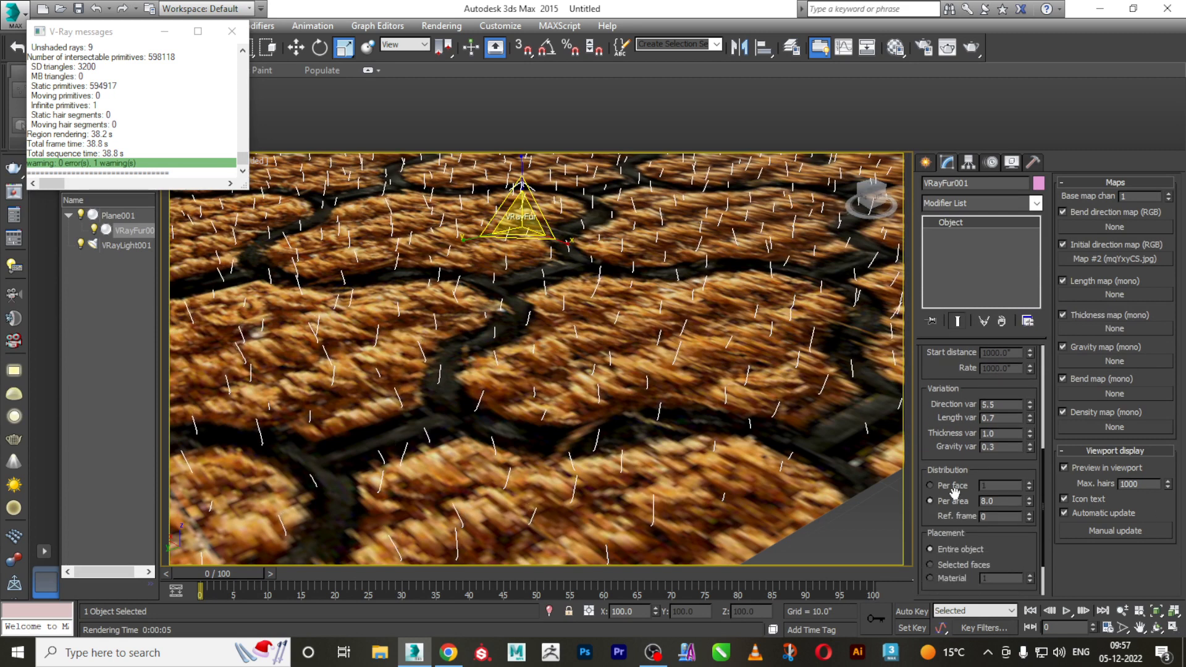
{"action": "key", "text": "BackSpace"}
{"action": "key", "text": "BackSpace"}
{"action": "key", "text": "BackSpace"}
{"action": "type", "text": "10"}
{"action": "key", "text": "Return"}
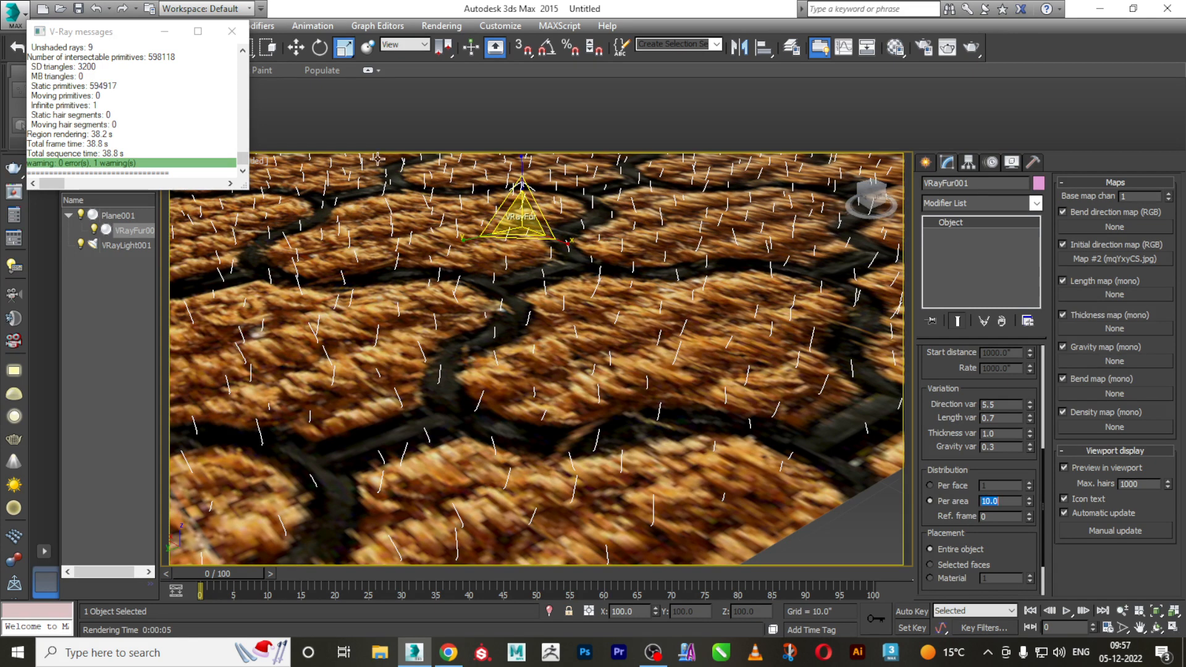
{"action": "left_click", "coordinate": [971, 48]}
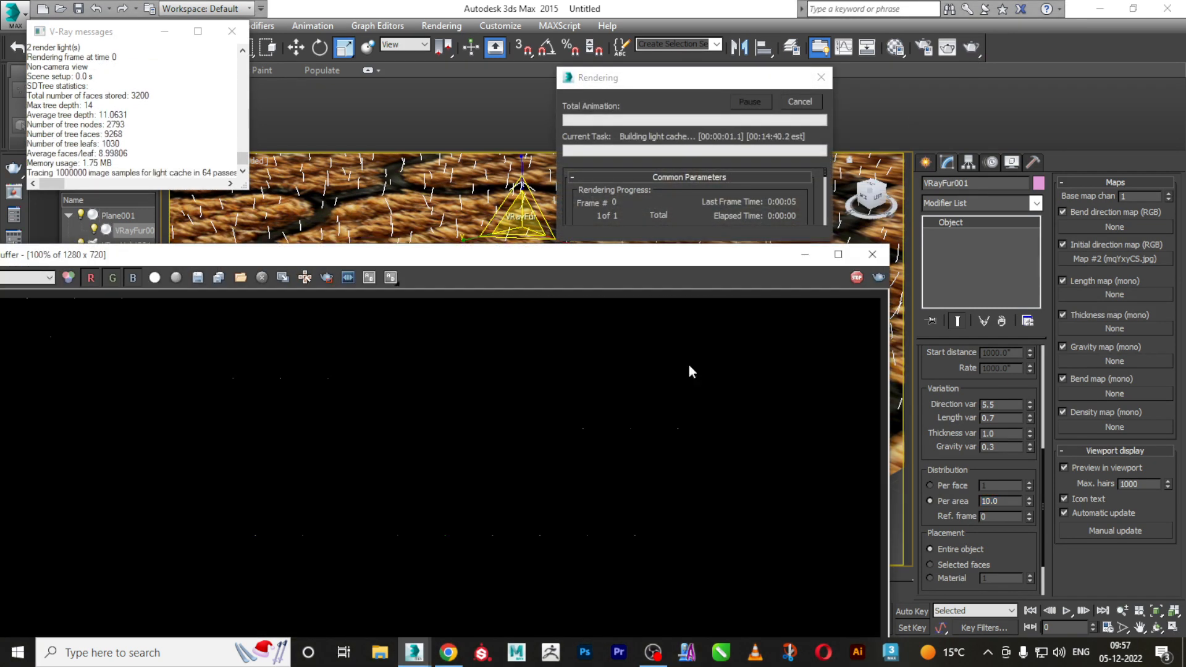
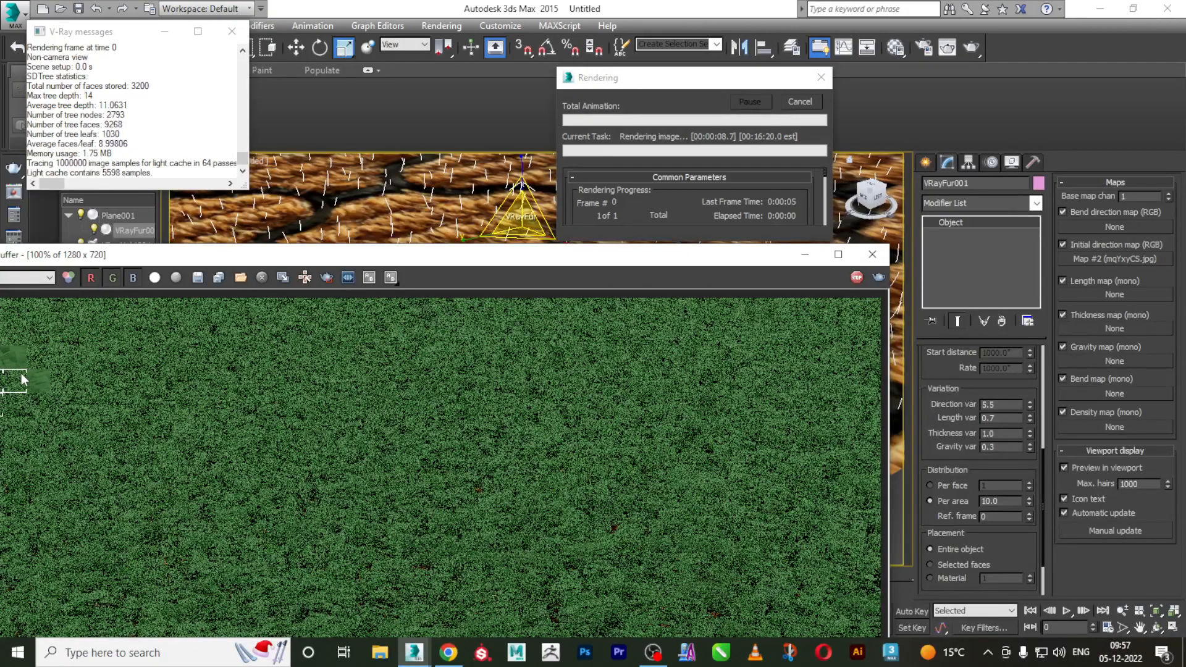
Examine the rendered fibres up close and move the frame buffer off the fur parameters
{"action": "left_click_drag", "start_coordinate": [539, 260], "coordinate": [695, 258]}
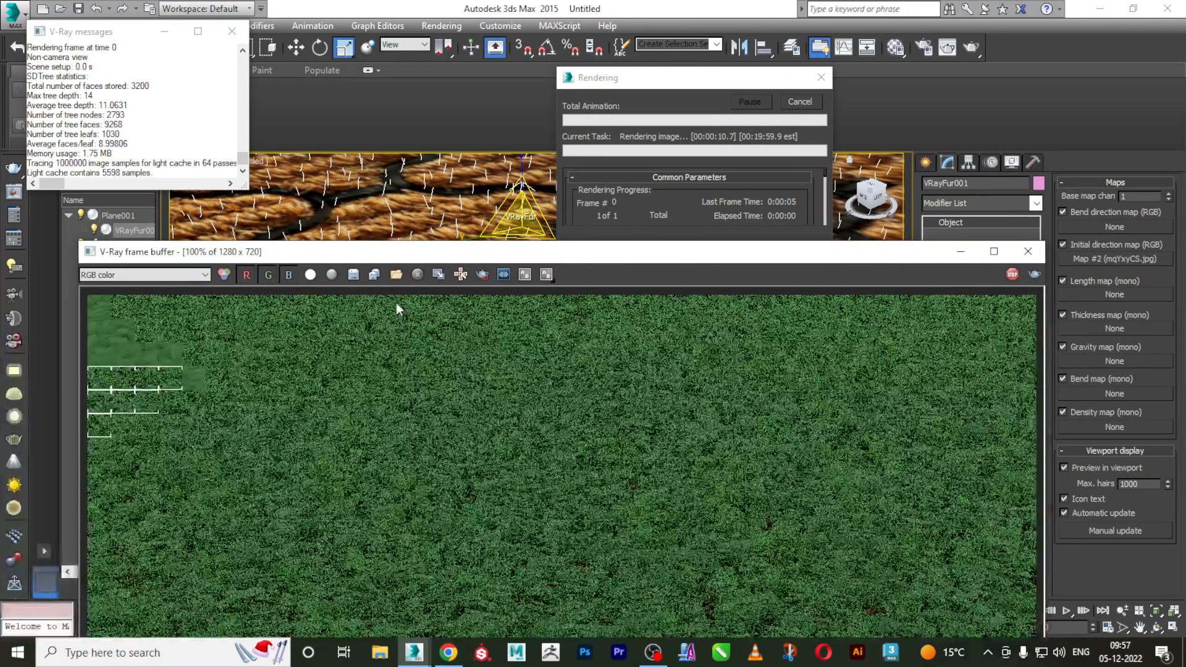
{"action": "scroll", "coordinate": [120, 377], "scroll_direction": "up", "scroll_amount": 1}
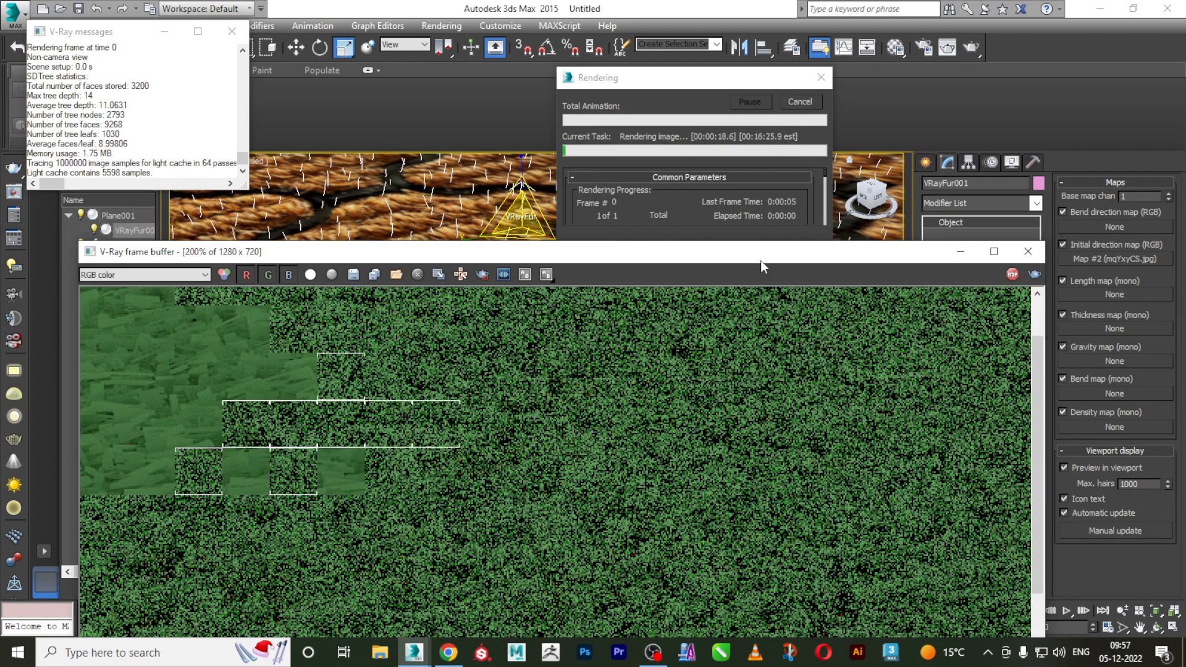
{"action": "left_click_drag", "start_coordinate": [761, 261], "coordinate": [629, 169]}
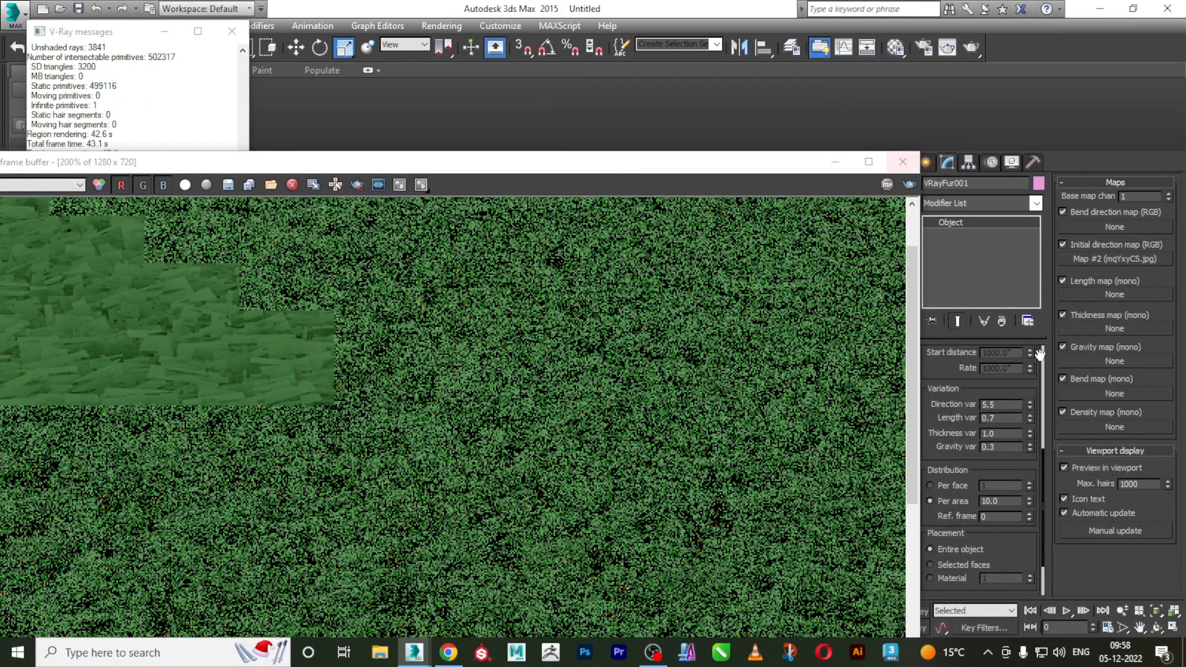
Set the fur's direction variation and gravity variation to 0.2 and its knots to 15
{"action": "left_click_drag", "start_coordinate": [1037, 470], "coordinate": [1036, 562]}
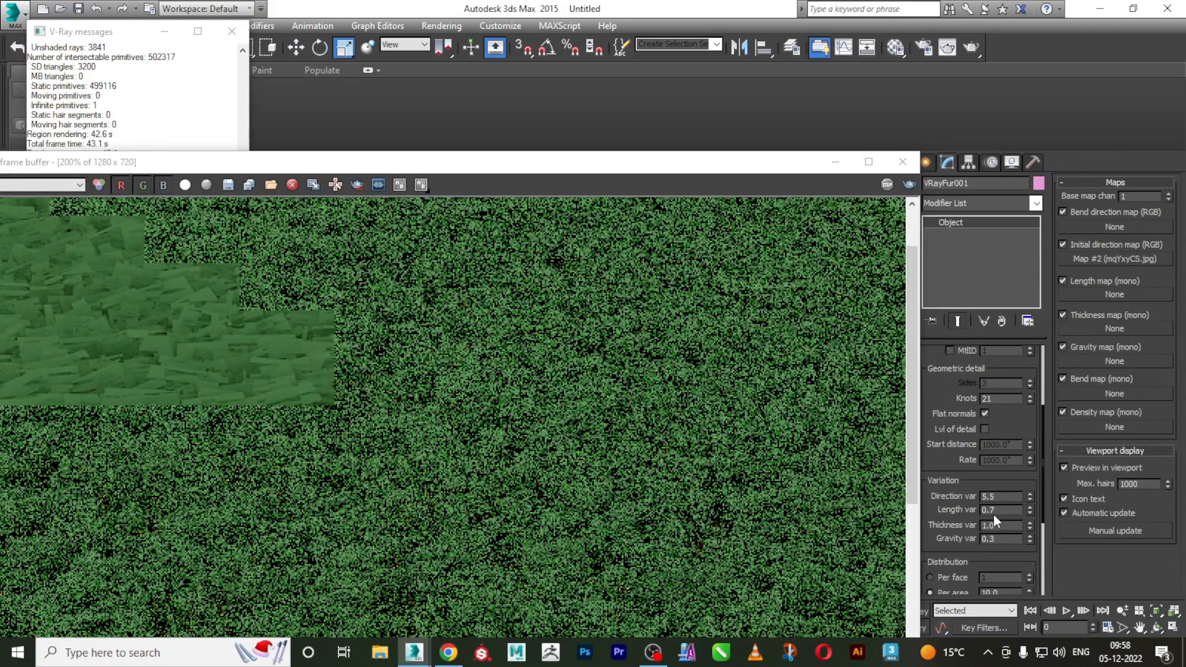
{"action": "double_click", "coordinate": [997, 498]}
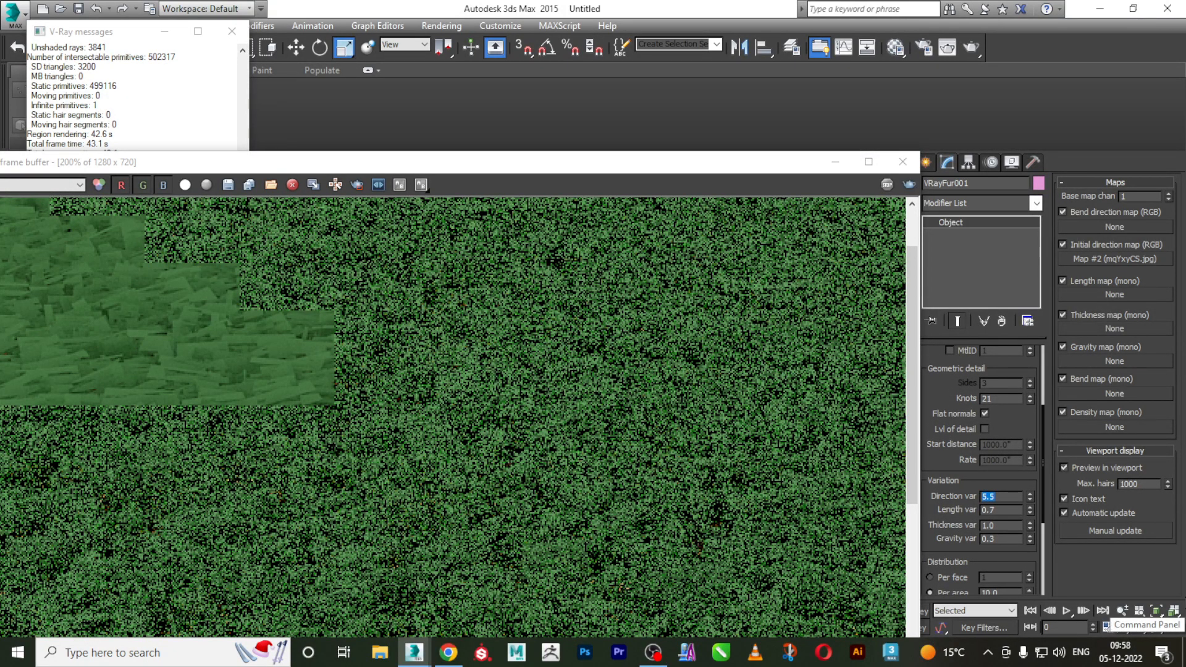
{"action": "type", "text": ".2"}
{"action": "key", "text": "Return"}
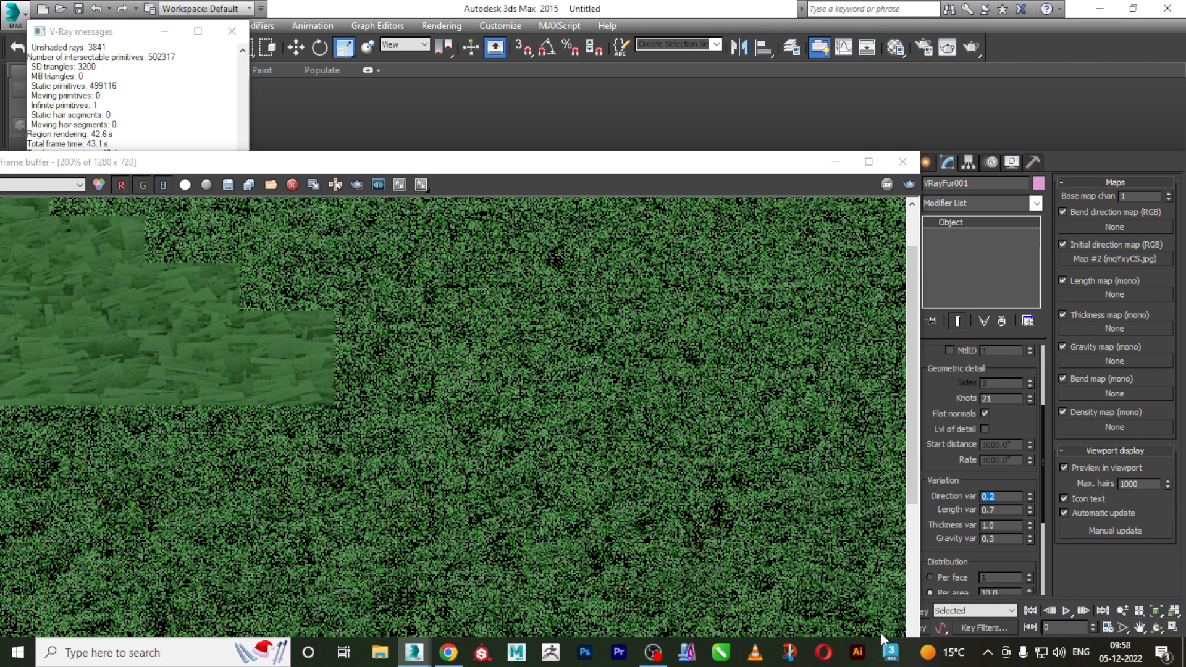
{"action": "double_click", "coordinate": [996, 525]}
{"action": "left_click", "coordinate": [991, 539]}
{"action": "double_click", "coordinate": [991, 539]}
{"action": "double_click", "coordinate": [998, 399]}
{"action": "type", "text": "15"}
Turn on region rendering, mark a small region over the finished fibres, and render it
{"action": "middle_click_drag", "start_coordinate": [252, 312], "coordinate": [253, 312]}
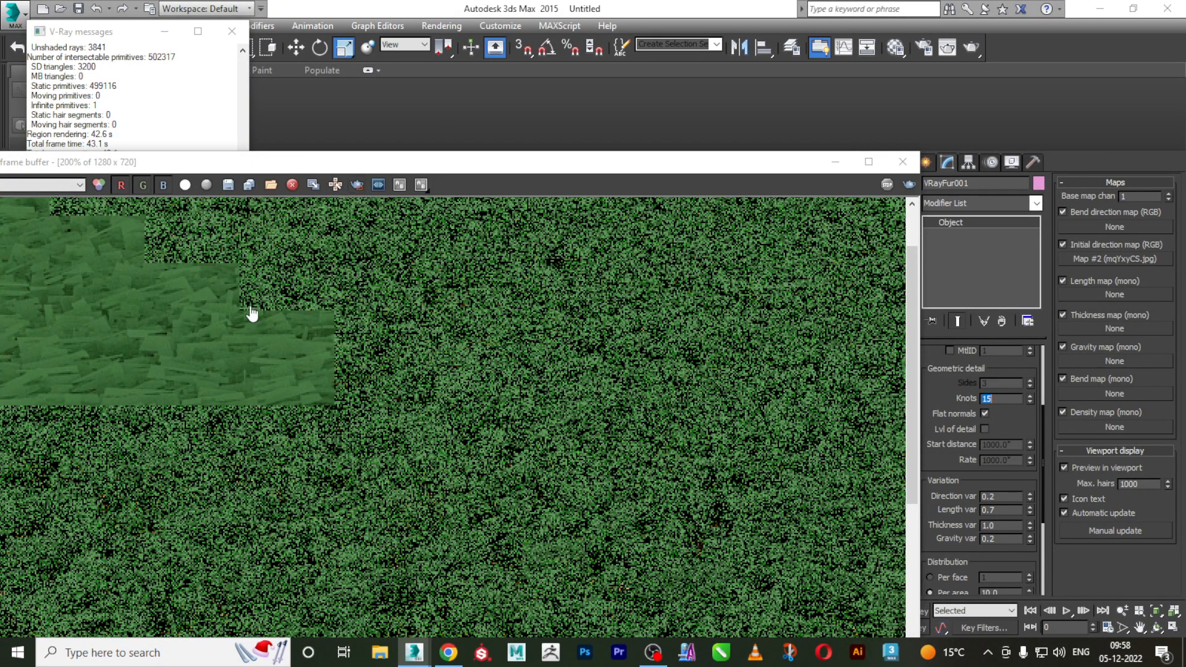
{"action": "left_click", "coordinate": [357, 184]}
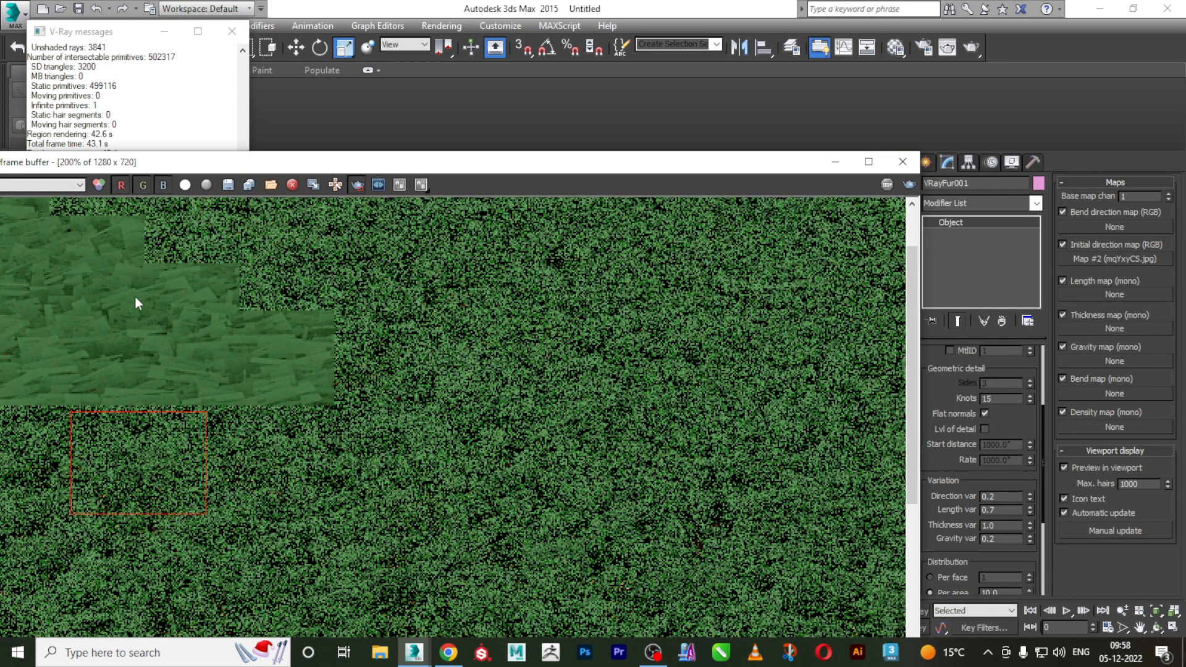
{"action": "left_click", "coordinate": [909, 184]}
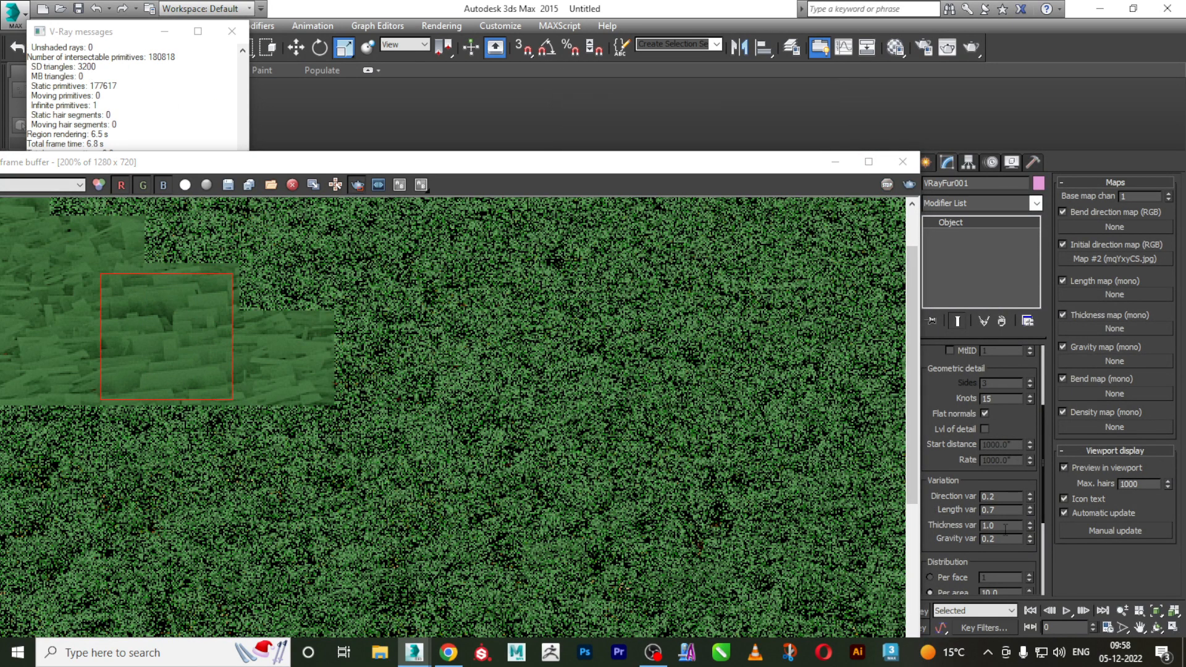
Set the fur's thickness to 0.3" and re-render the region
{"action": "left_click_drag", "start_coordinate": [1043, 425], "coordinate": [1066, 354]}
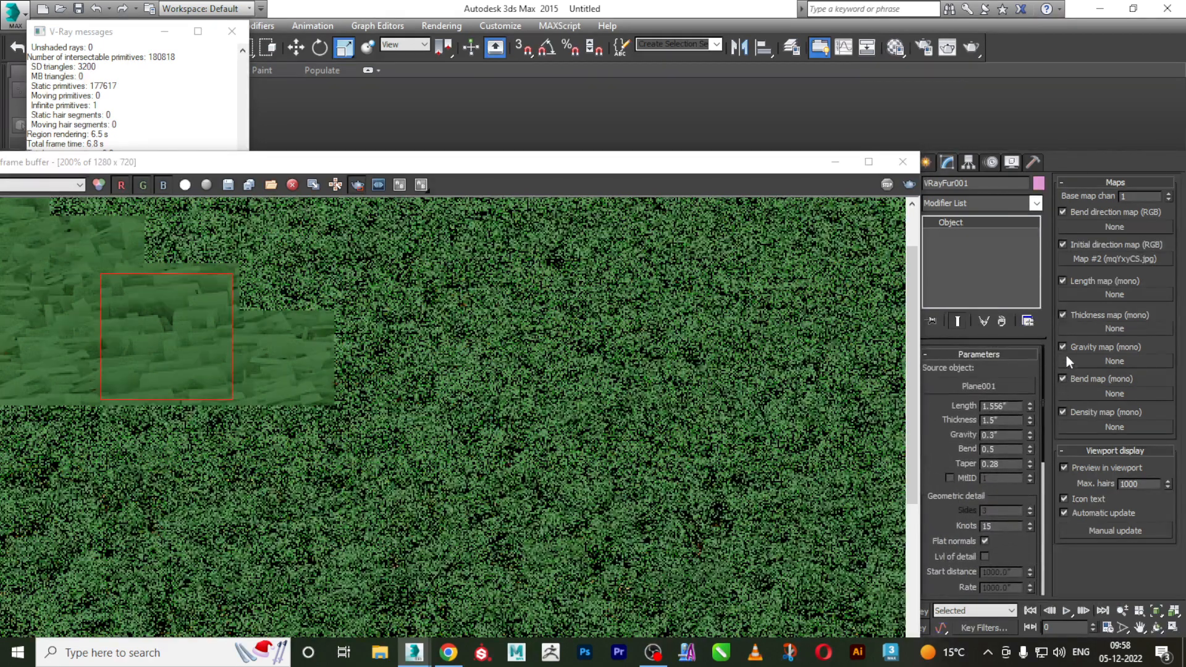
{"action": "double_click", "coordinate": [1000, 420]}
{"action": "type", "text": ".3"}
{"action": "key", "text": "Return"}
{"action": "left_click", "coordinate": [909, 185]}
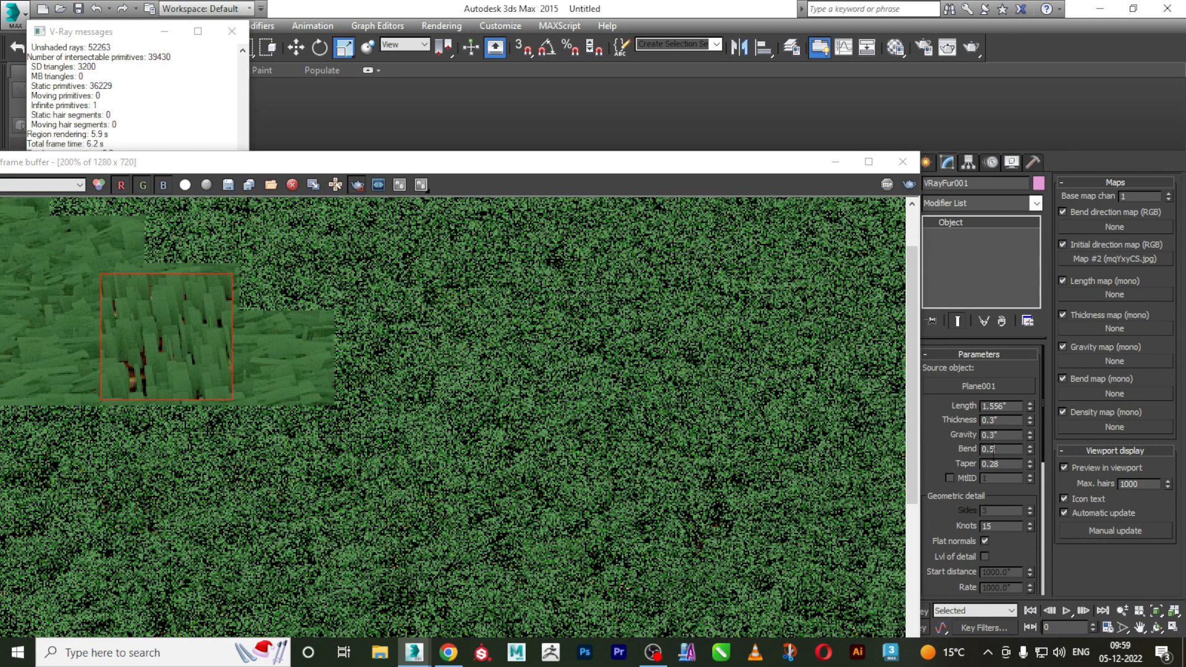
Set the fur's bend to 9 and re-render the region to compare the fibres
{"action": "double_click", "coordinate": [990, 449]}
{"action": "type", "text": "9"}
{"action": "key", "text": "Return"}
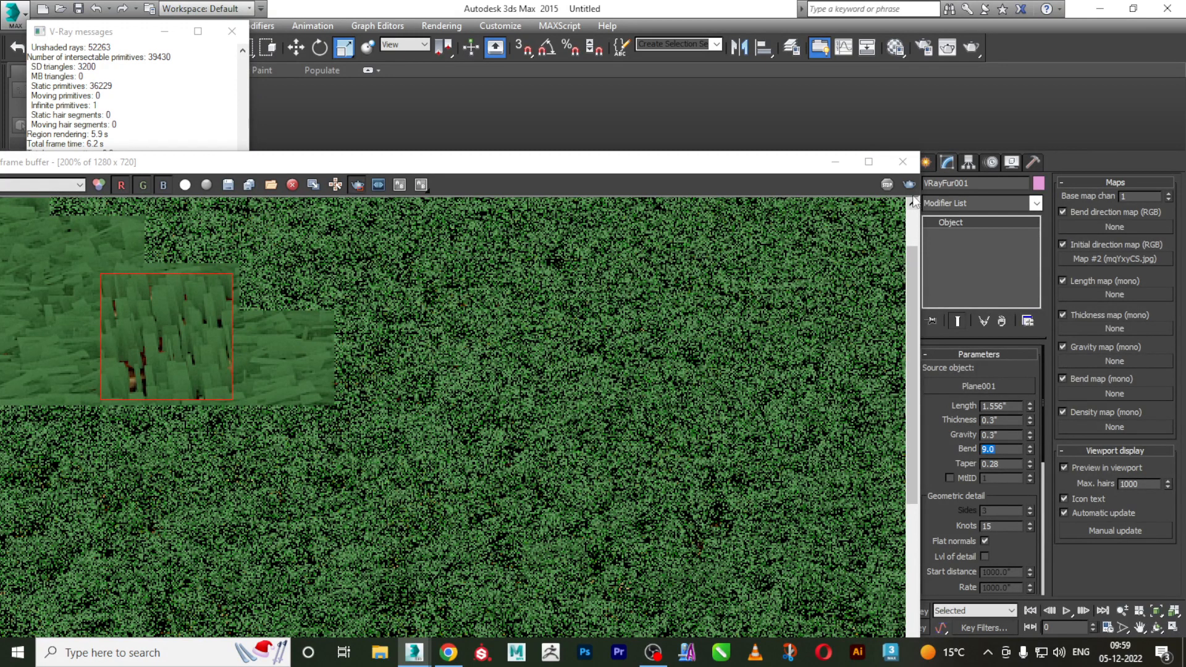
{"action": "left_click", "coordinate": [909, 185]}
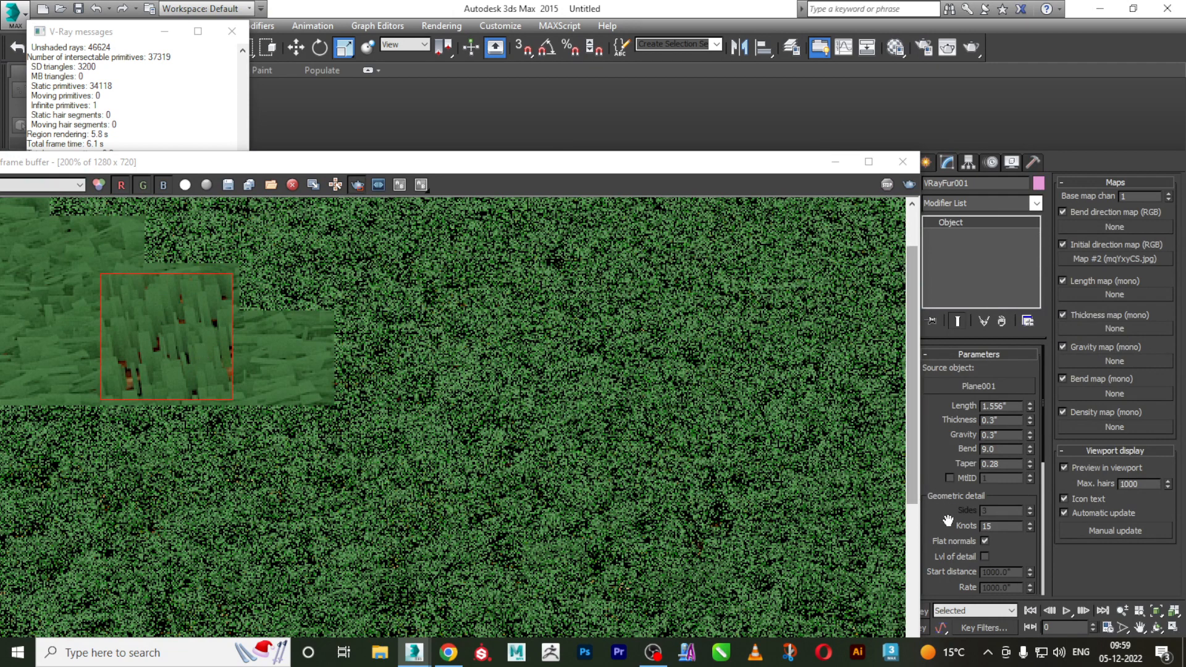
Clear the mqYxyCS.jpg bitmap from the fur's initial direction map
{"action": "scroll", "coordinate": [970, 426], "scroll_direction": "down", "scroll_amount": 4}
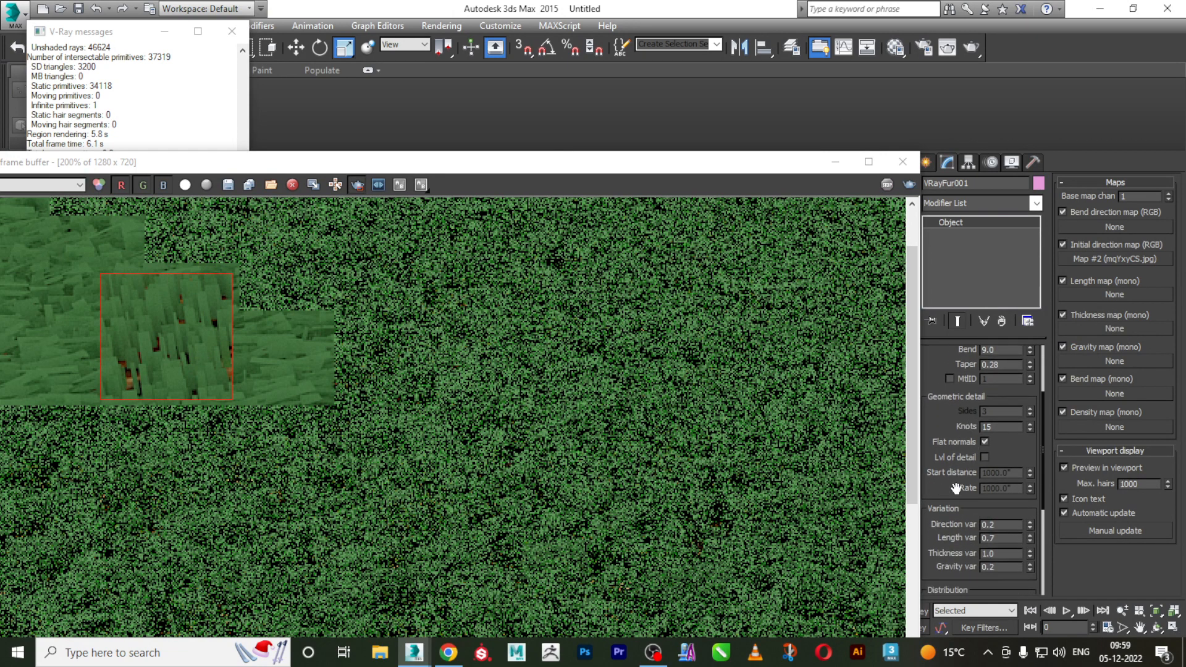
{"action": "left_click_drag", "start_coordinate": [933, 554], "coordinate": [930, 377]}
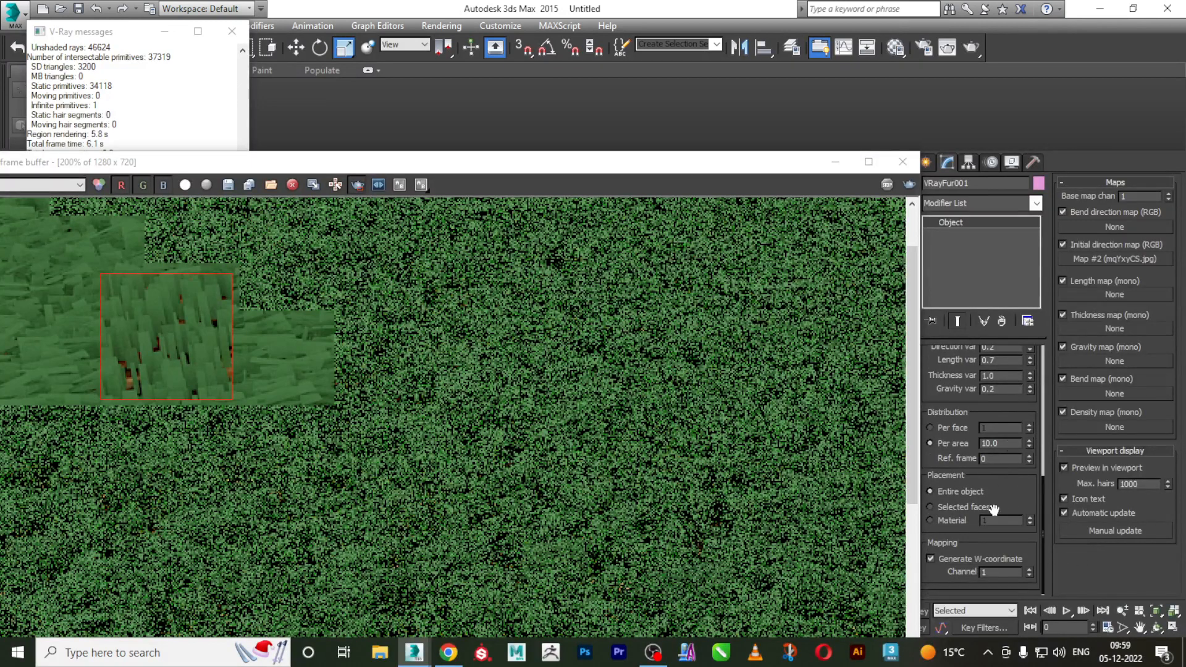
{"action": "right_click", "coordinate": [1123, 270]}
{"action": "left_click", "coordinate": [1043, 298]}
{"action": "left_click_drag", "start_coordinate": [1014, 504], "coordinate": [1014, 553]}
{"action": "left_click_drag", "start_coordinate": [937, 454], "coordinate": [936, 506]}
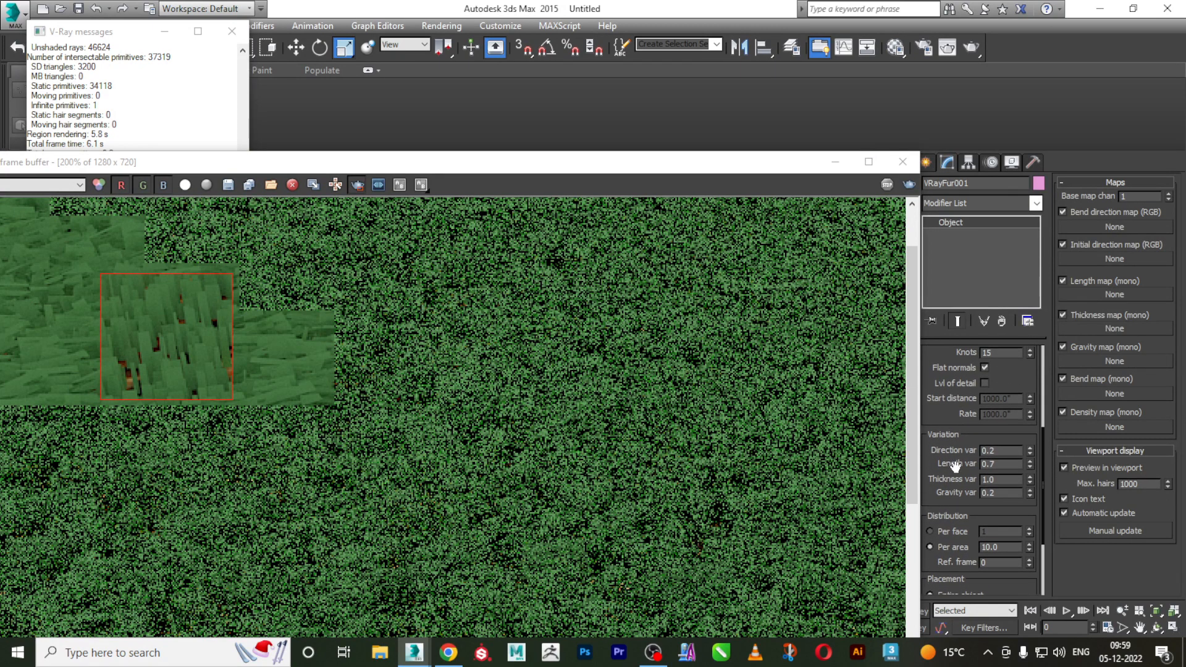
{"action": "left_click_drag", "start_coordinate": [945, 422], "coordinate": [939, 509]}
Turn off region rendering, render the full frame to check the fibres' coverage, and stop the render
{"action": "scroll", "coordinate": [778, 222], "scroll_direction": "down", "scroll_amount": 2}
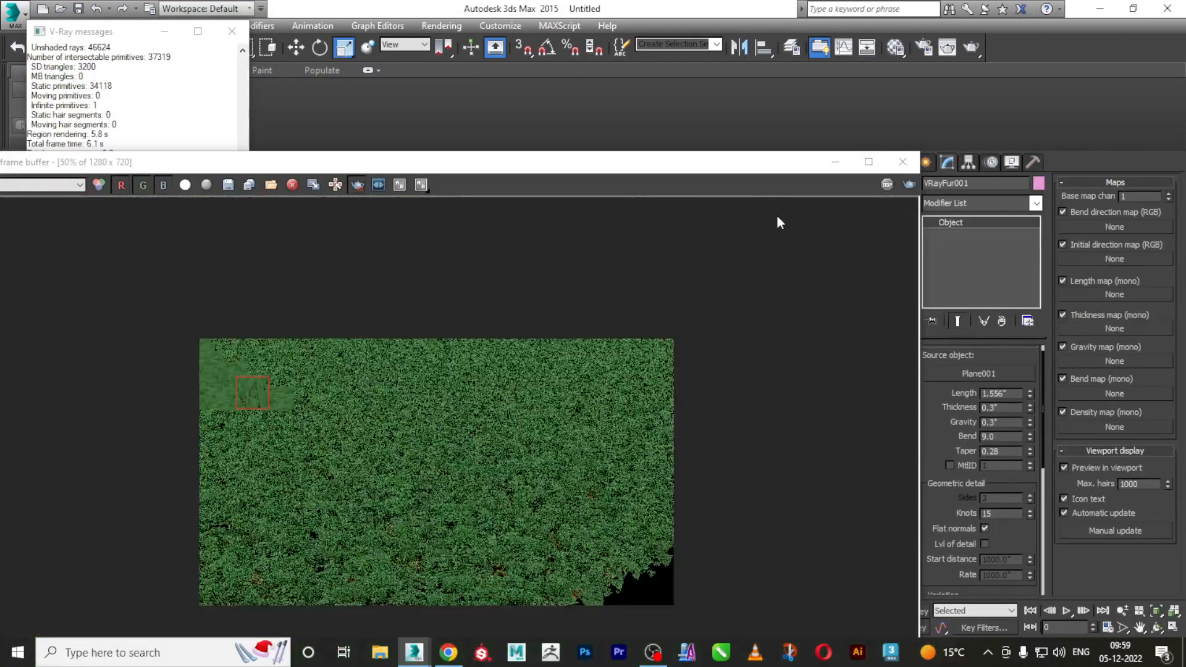
{"action": "left_click", "coordinate": [357, 186]}
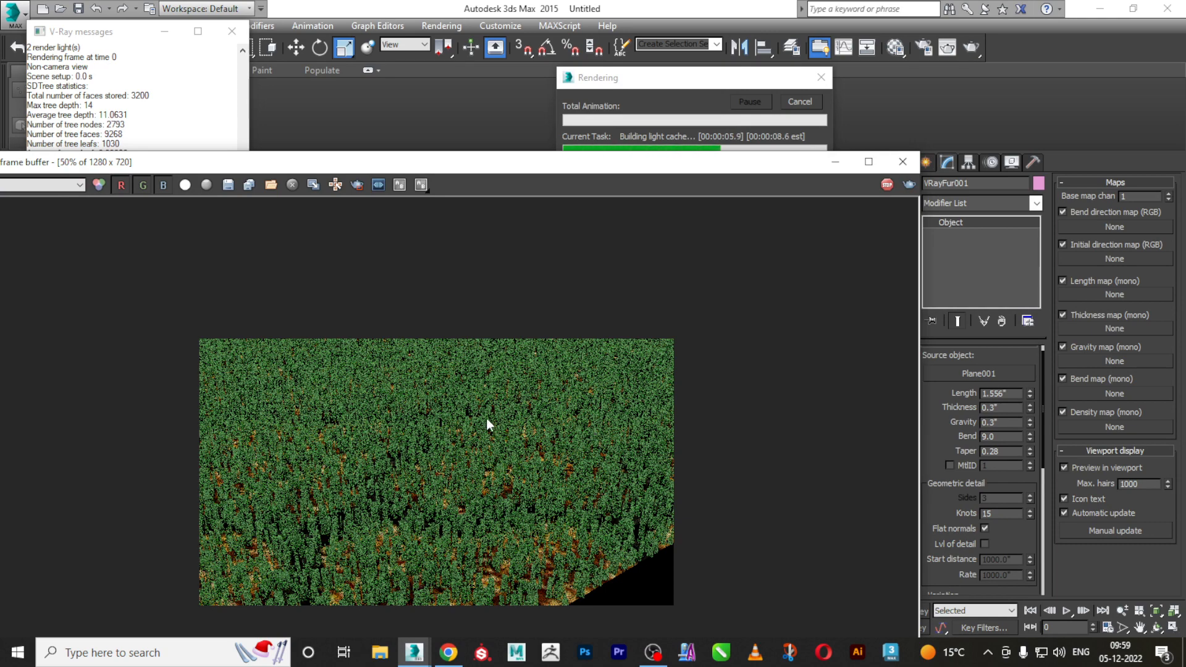
{"action": "scroll", "coordinate": [546, 506], "scroll_direction": "down", "scroll_amount": 1}
{"action": "scroll", "coordinate": [507, 497], "scroll_direction": "up", "scroll_amount": 1}
{"action": "scroll", "coordinate": [507, 496], "scroll_direction": "up", "scroll_amount": 1}
{"action": "scroll", "coordinate": [507, 497], "scroll_direction": "down", "scroll_amount": 1}
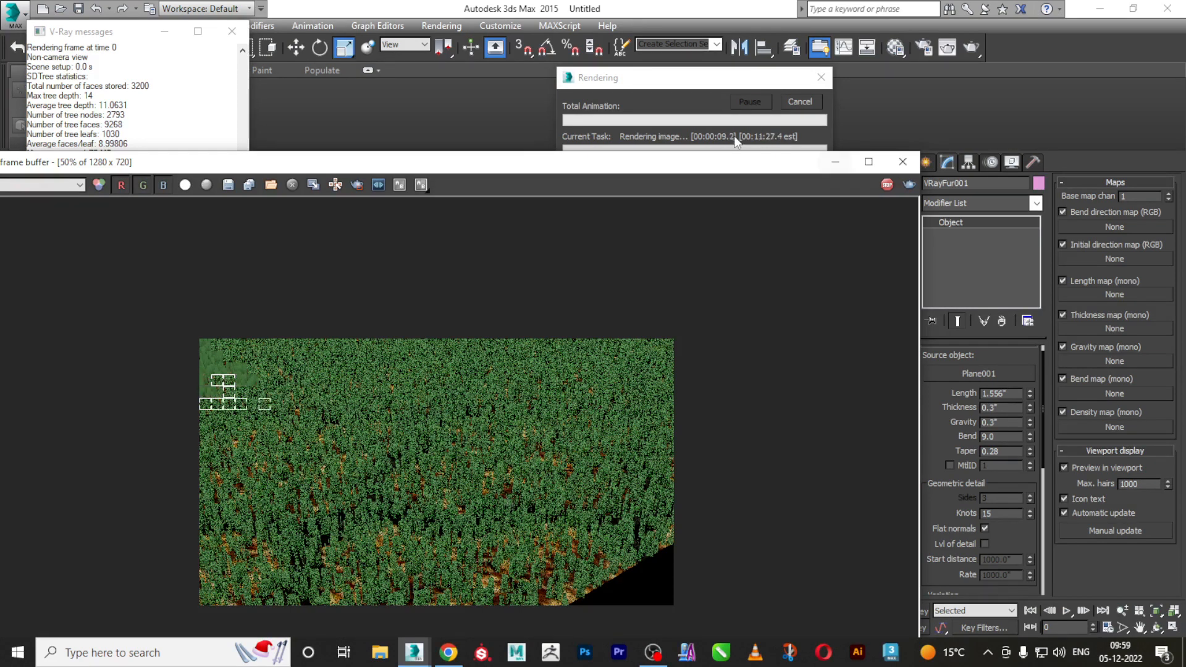
{"action": "left_click", "coordinate": [887, 185]}
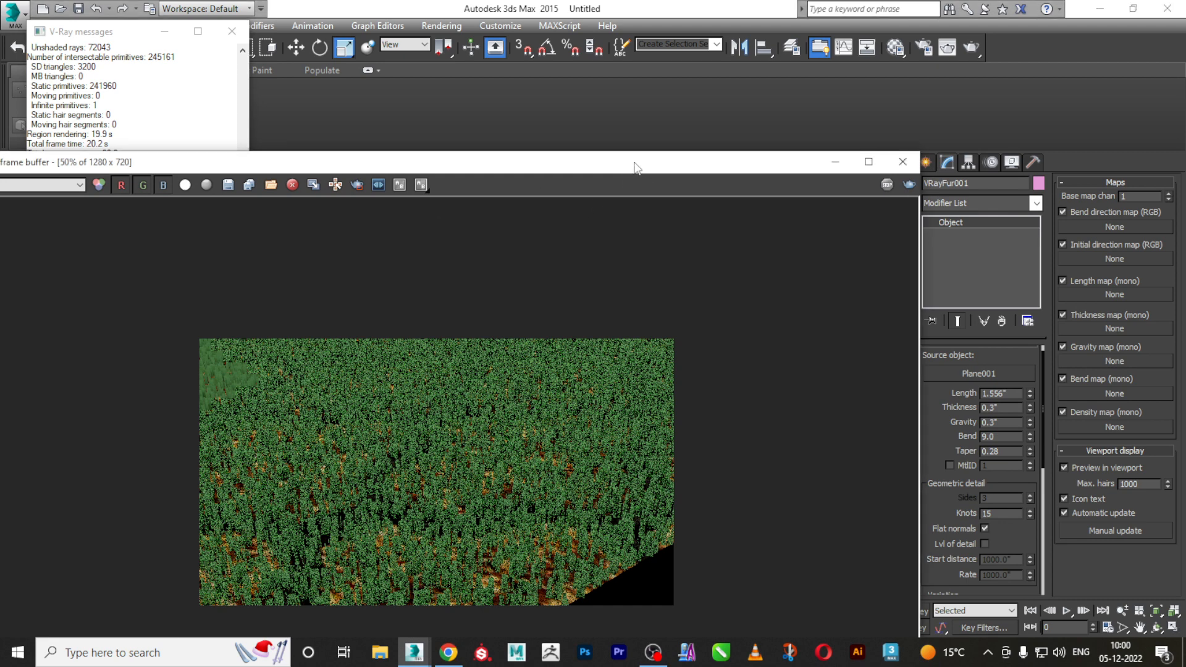
Move the frame buffer clear of the viewport and select the mat plane in the perspective view
{"action": "left_click_drag", "start_coordinate": [636, 168], "coordinate": [51, 137]}
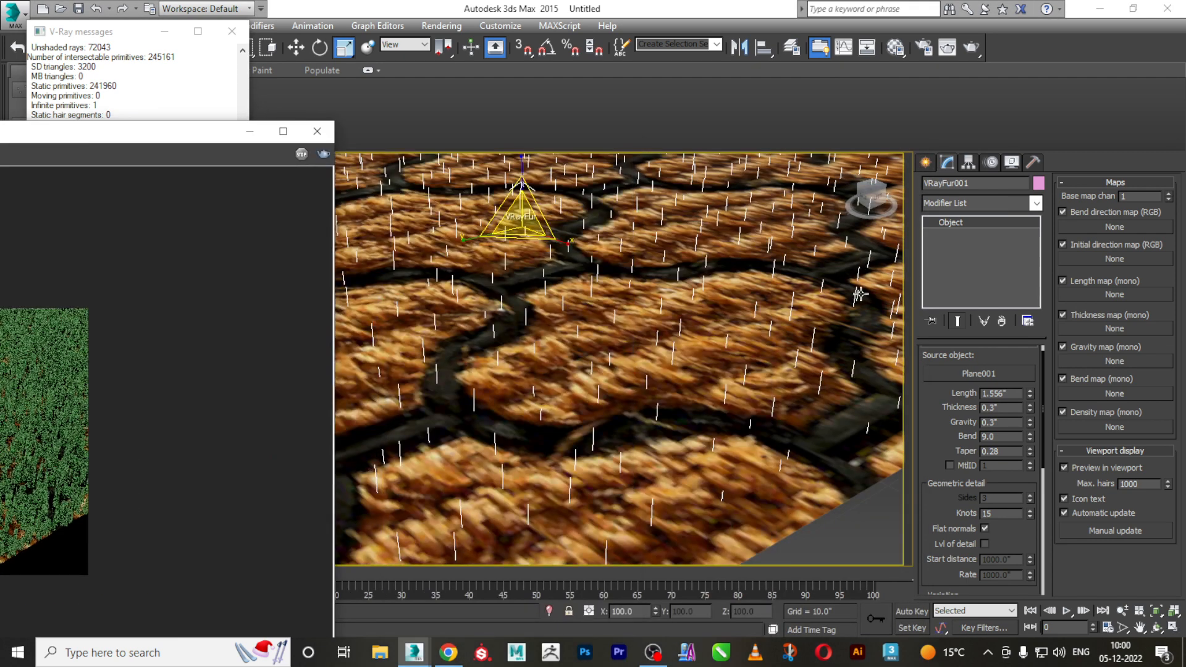
{"action": "left_click", "coordinate": [870, 520]}
{"action": "left_click", "coordinate": [521, 193]}
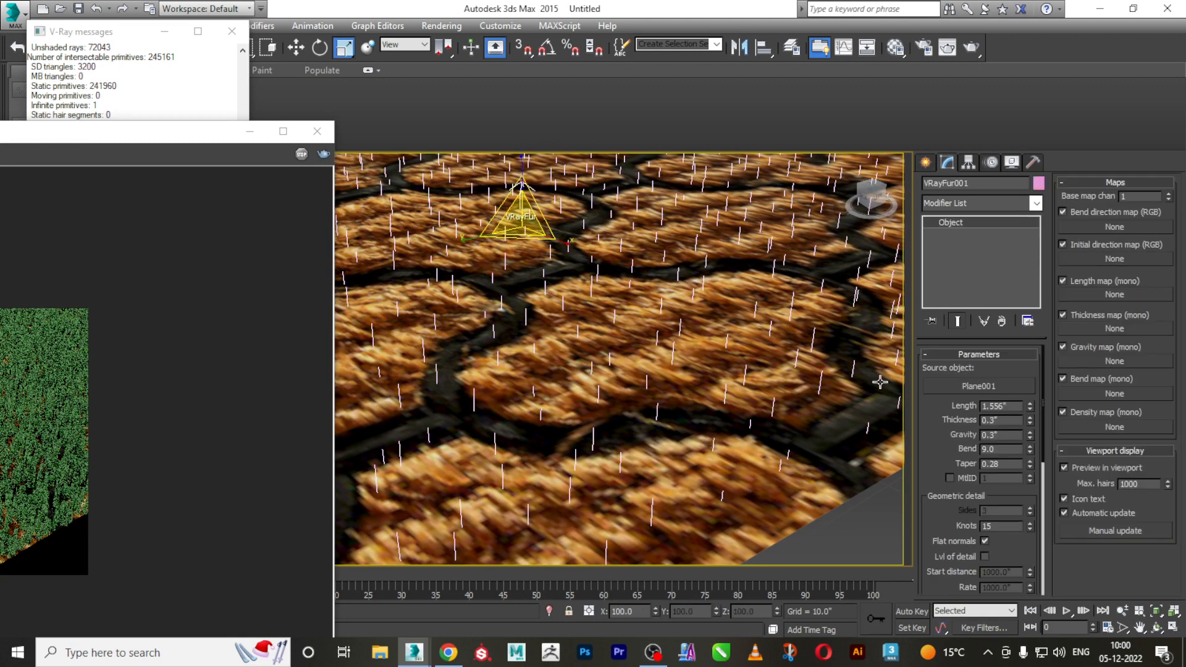
{"action": "key", "text": "alt+w"}
{"action": "left_click", "coordinate": [686, 441]}
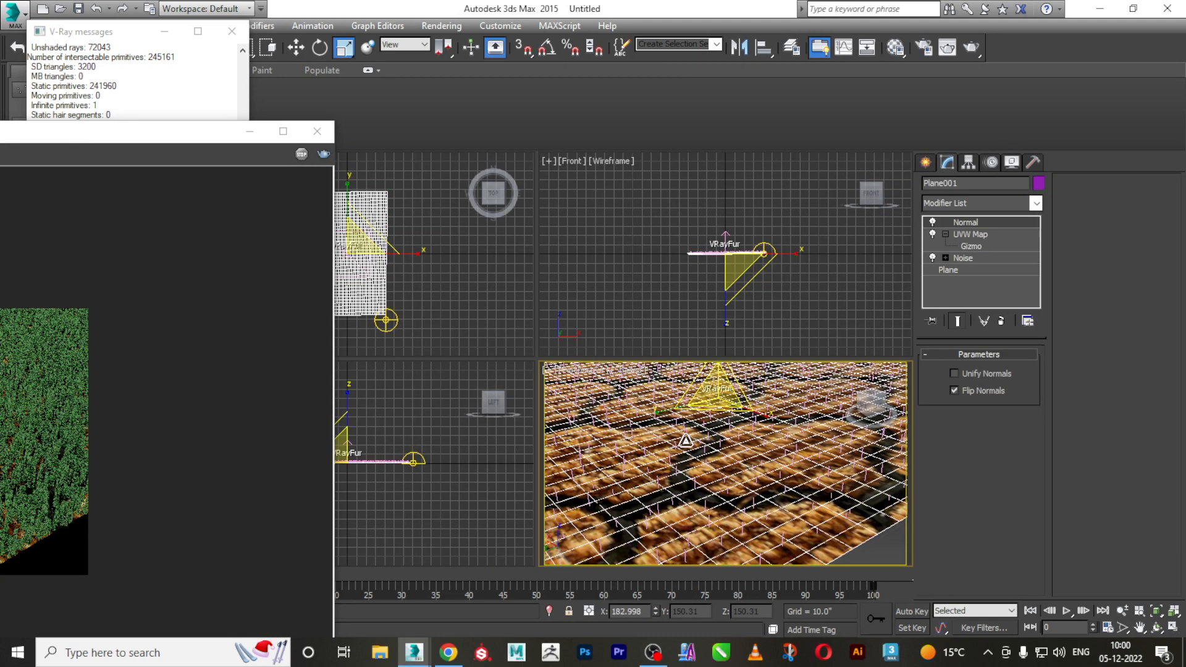
{"action": "key", "text": "alt+w"}
Open the Material Editor and apply the brown coir bitmap material, Material #1, to the fur
{"action": "key", "text": "m"}
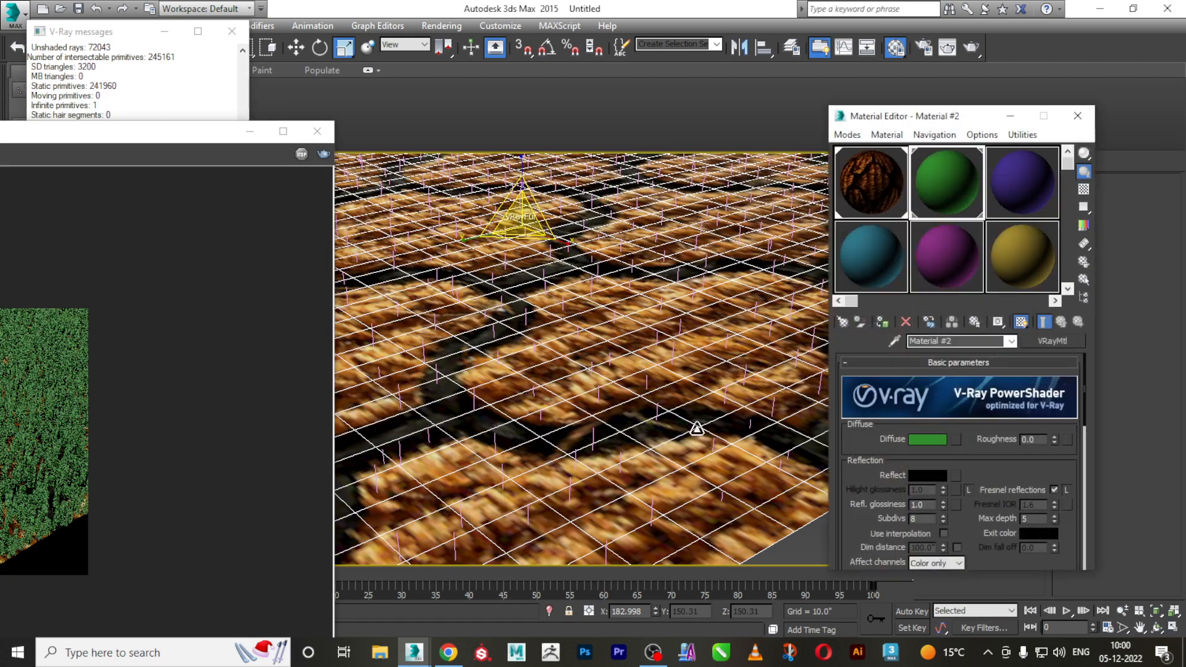
{"action": "left_click_drag", "start_coordinate": [851, 191], "coordinate": [650, 378]}
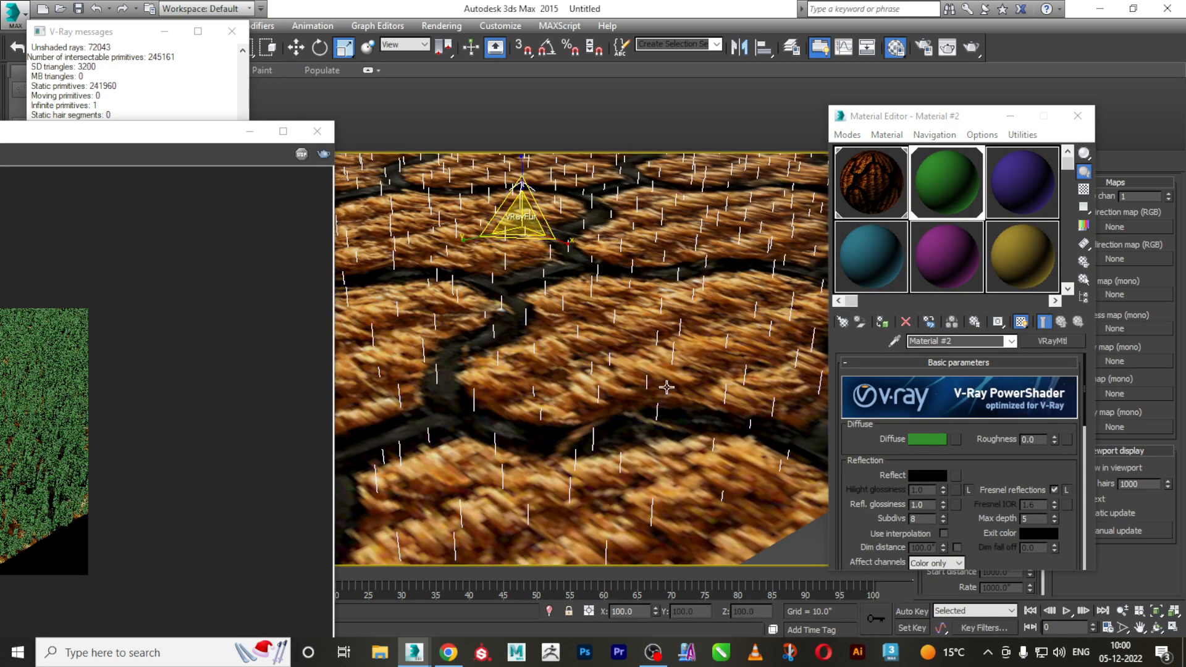
{"action": "left_click", "coordinate": [868, 199]}
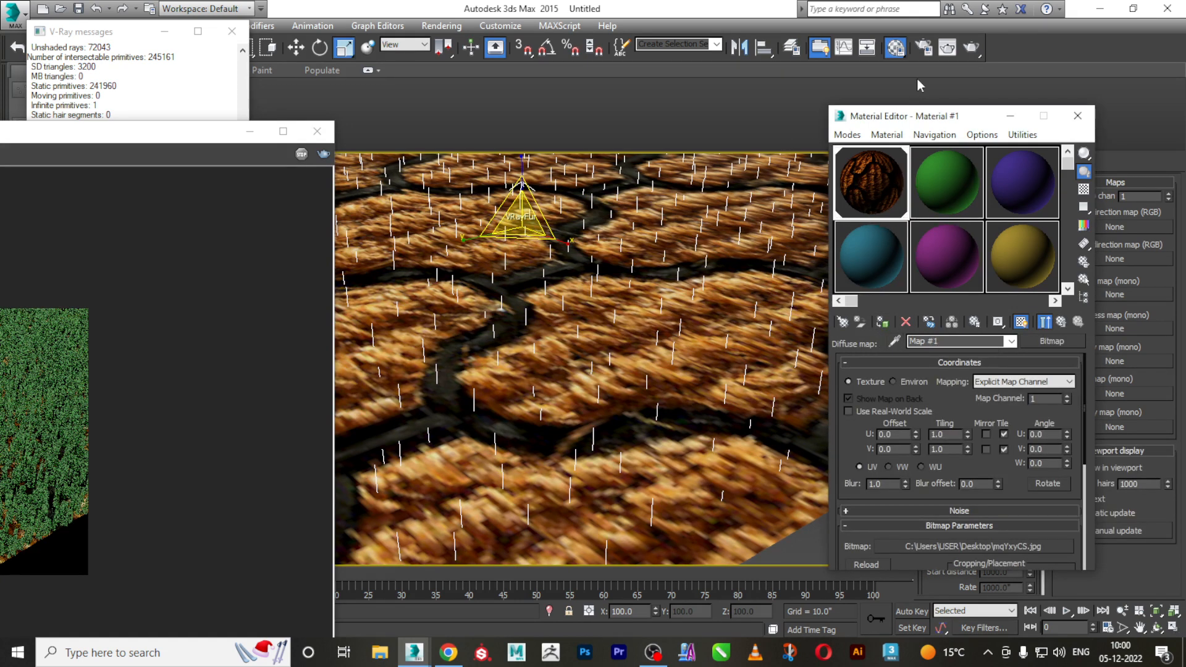
Render the perspective view, inspect the fibres with the brown coir material, and close the frame buffer and the rendering
{"action": "left_click", "coordinate": [971, 47]}
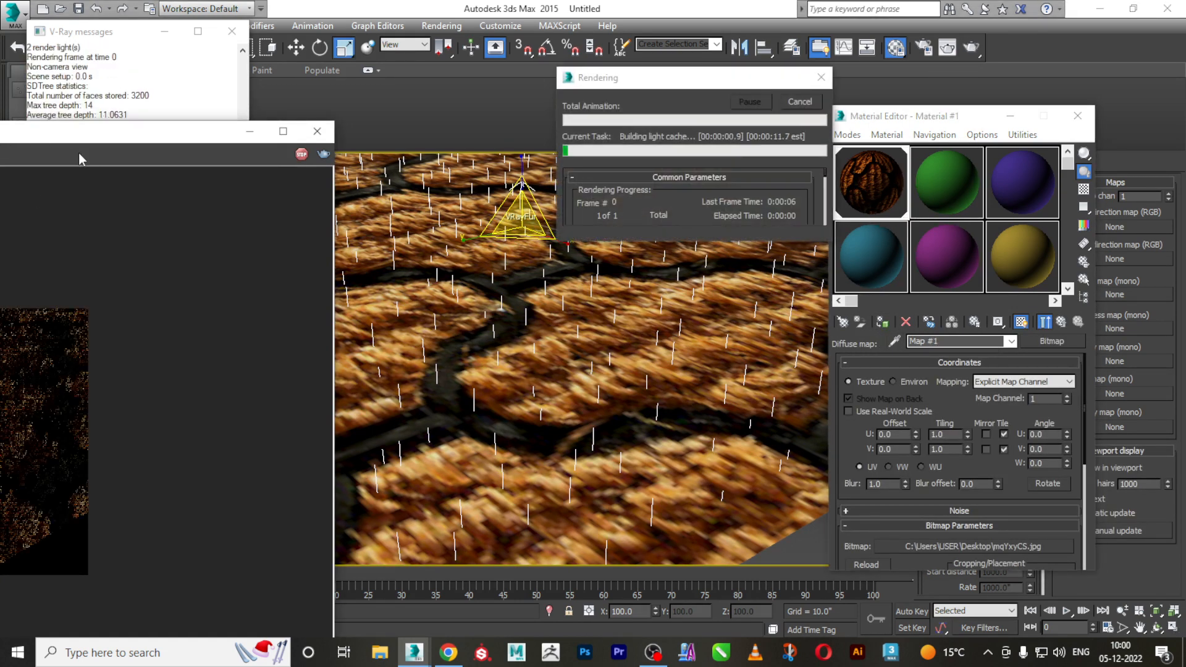
{"action": "left_click_drag", "start_coordinate": [127, 135], "coordinate": [716, 115]}
{"action": "scroll", "coordinate": [527, 386], "scroll_direction": "down", "scroll_amount": 1}
{"action": "scroll", "coordinate": [525, 388], "scroll_direction": "up", "scroll_amount": 1}
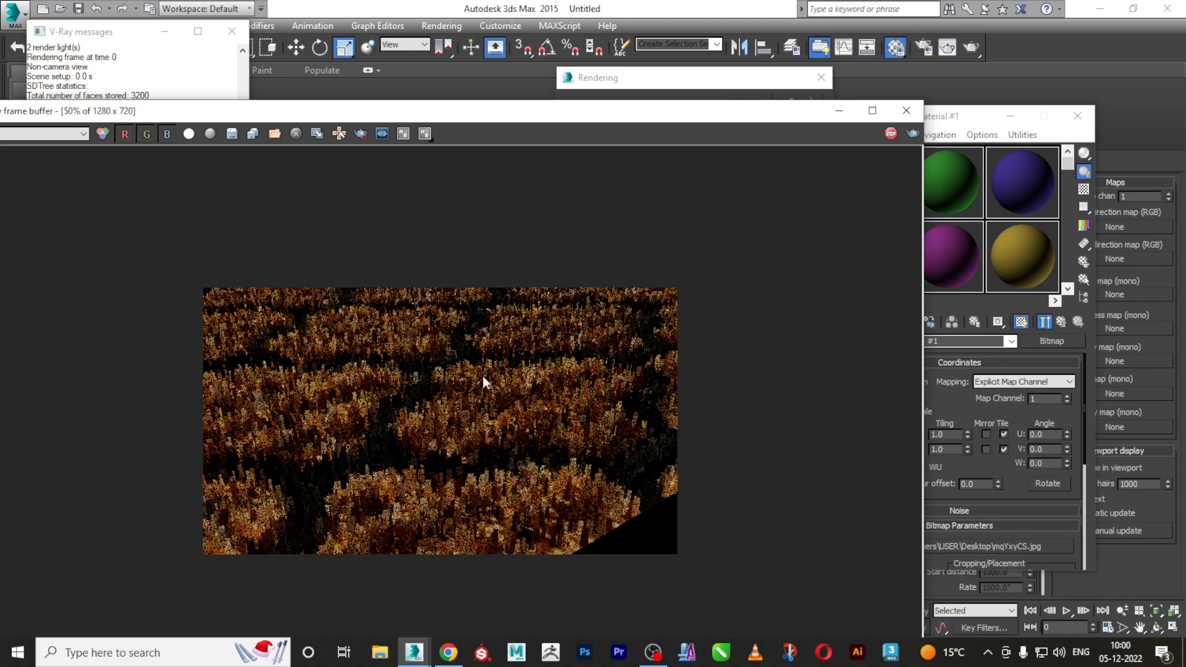
{"action": "scroll", "coordinate": [475, 369], "scroll_direction": "down", "scroll_amount": 1}
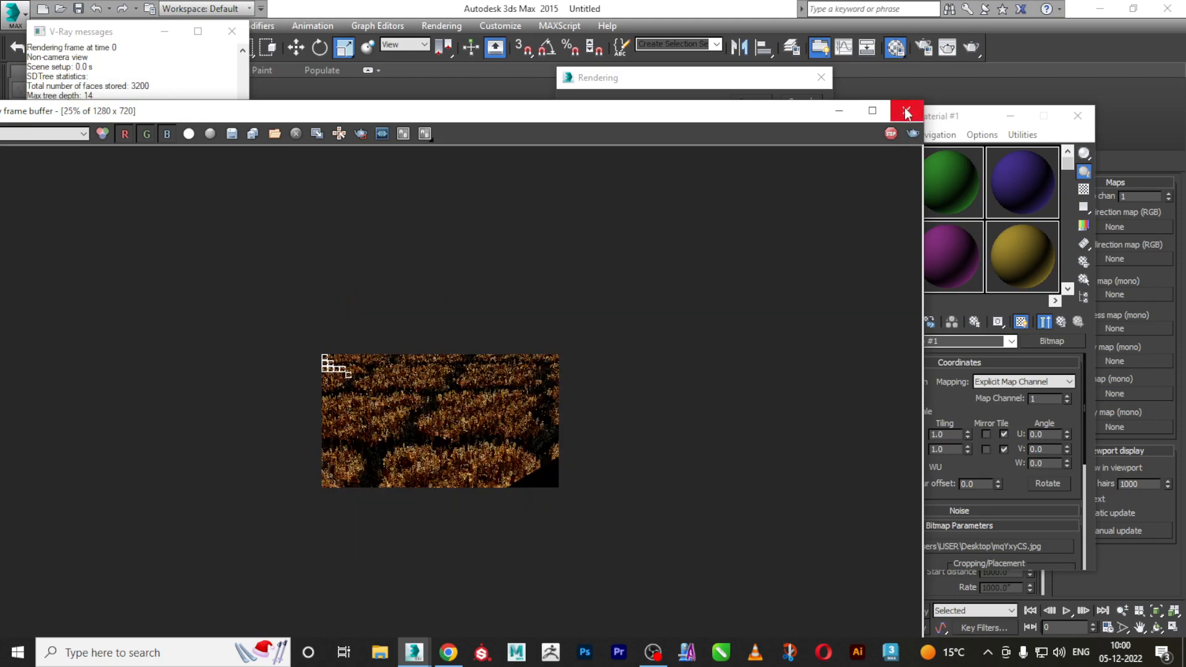
{"action": "left_click", "coordinate": [906, 111]}
{"action": "left_click", "coordinate": [821, 77]}
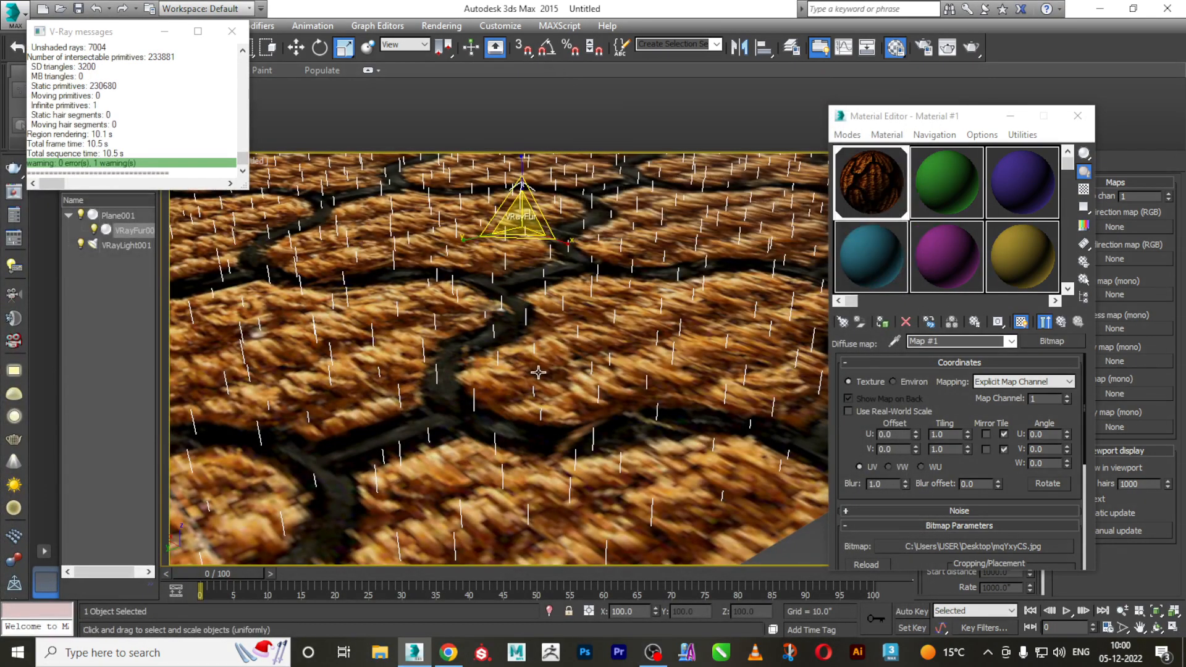
Move the Material Editor clear of the fur parameters and increase the fur length to 3.563 inches
{"action": "scroll", "coordinate": [538, 372], "scroll_direction": "down", "scroll_amount": 2}
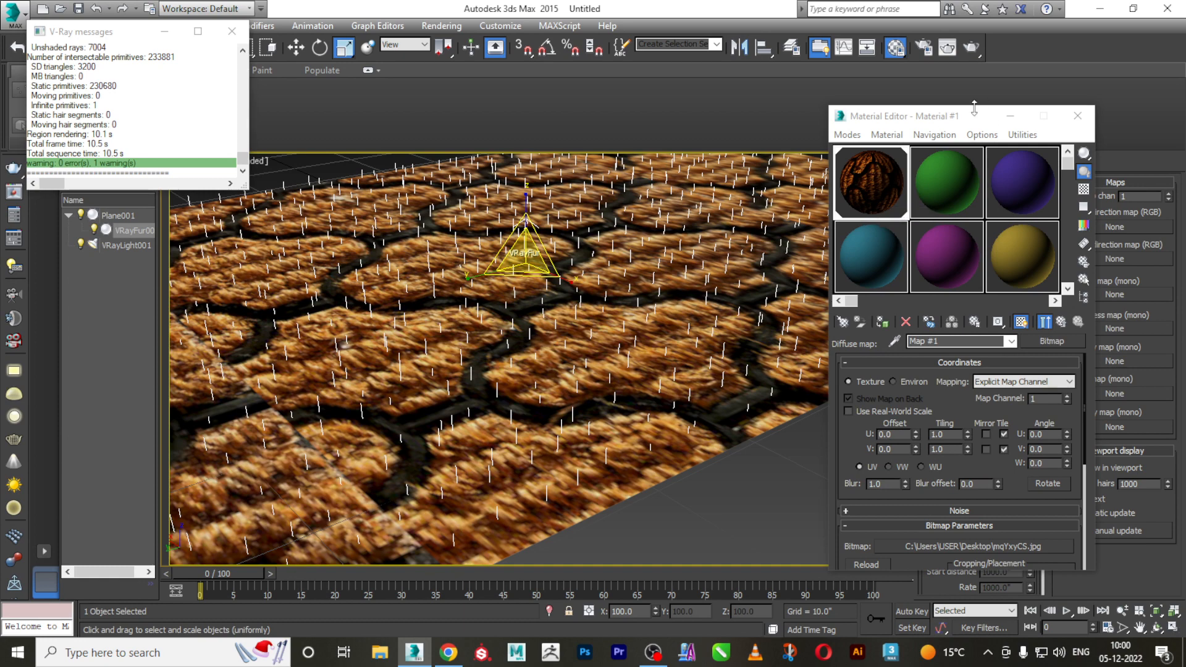
{"action": "left_click_drag", "start_coordinate": [965, 126], "coordinate": [494, 531]}
{"action": "scroll", "coordinate": [625, 410], "scroll_direction": "up", "scroll_amount": 4}
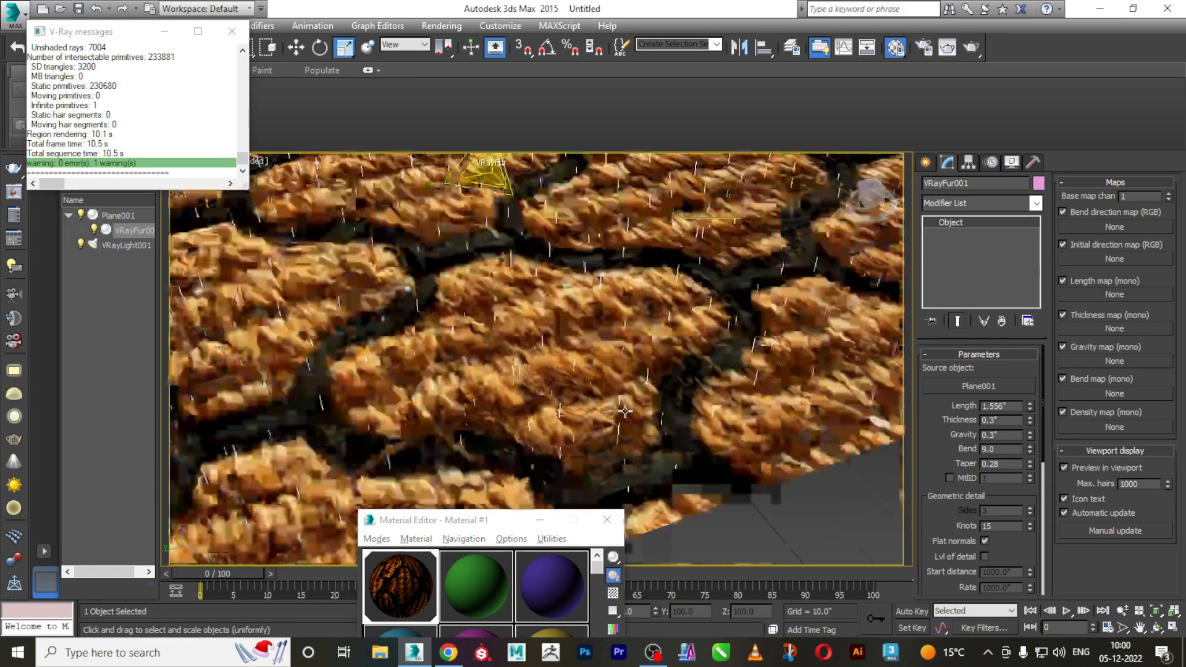
{"action": "scroll", "coordinate": [637, 414], "scroll_direction": "up", "scroll_amount": 3}
{"action": "middle_click_drag", "start_coordinate": [642, 416], "coordinate": [668, 397], "text": "alt"}
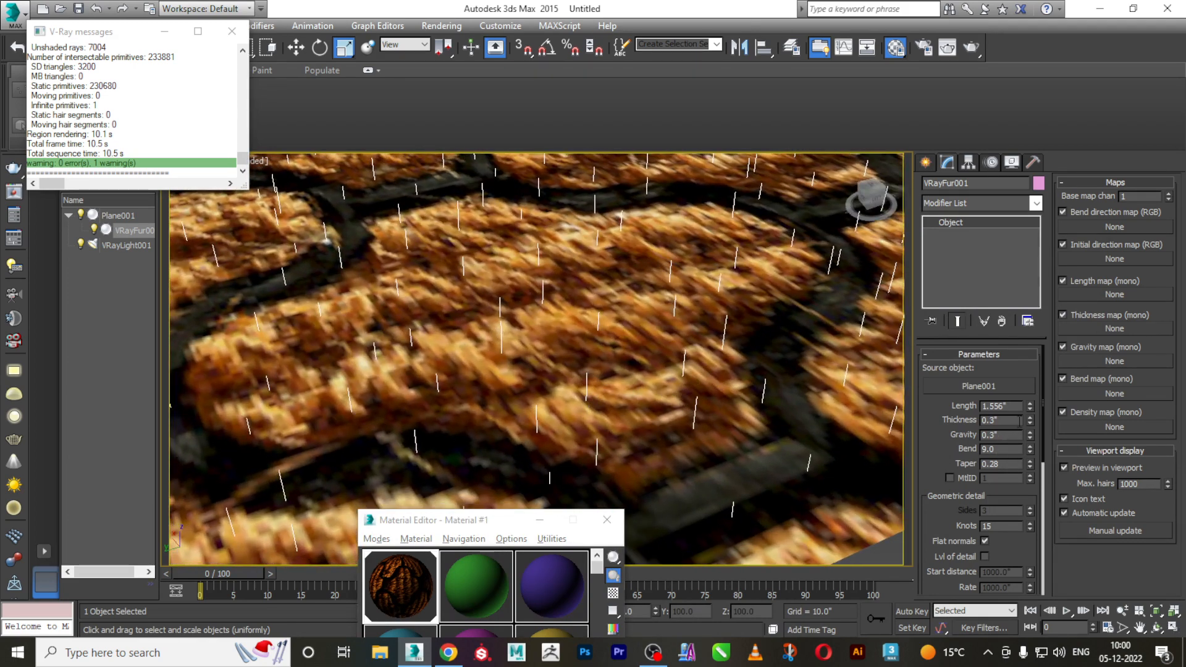
{"action": "left_click_drag", "start_coordinate": [1030, 407], "coordinate": [1030, 370]}
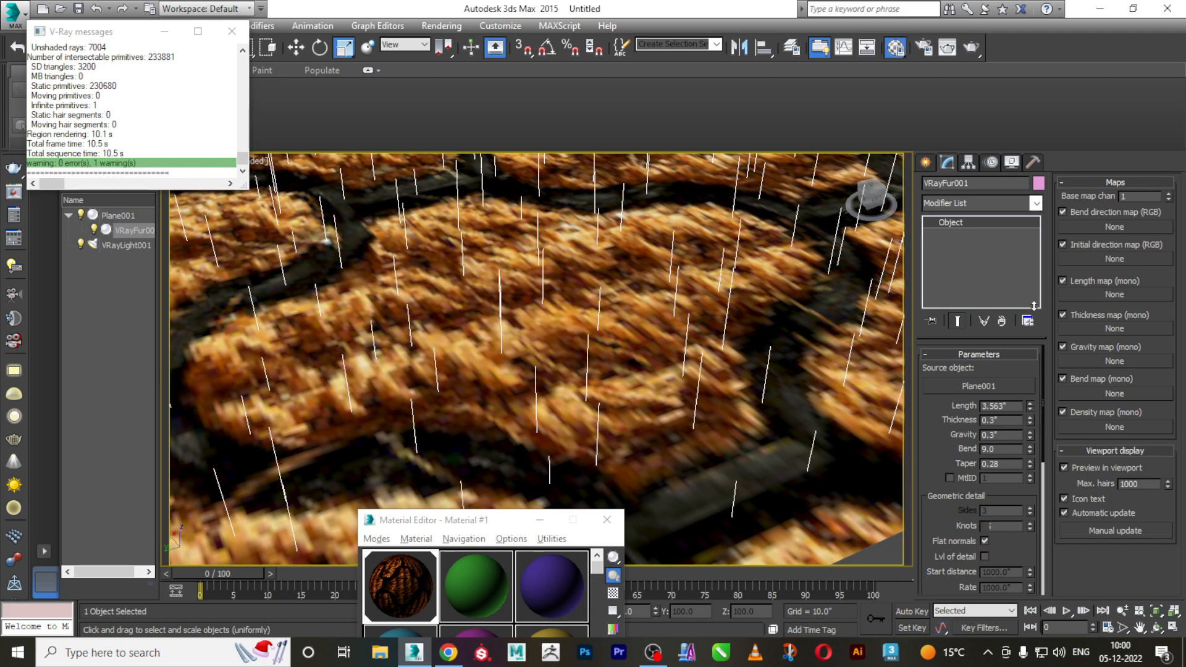
{"action": "scroll", "coordinate": [691, 404], "scroll_direction": "down", "scroll_amount": 4}
{"action": "middle_click_drag", "start_coordinate": [691, 404], "coordinate": [708, 367], "text": "alt"}
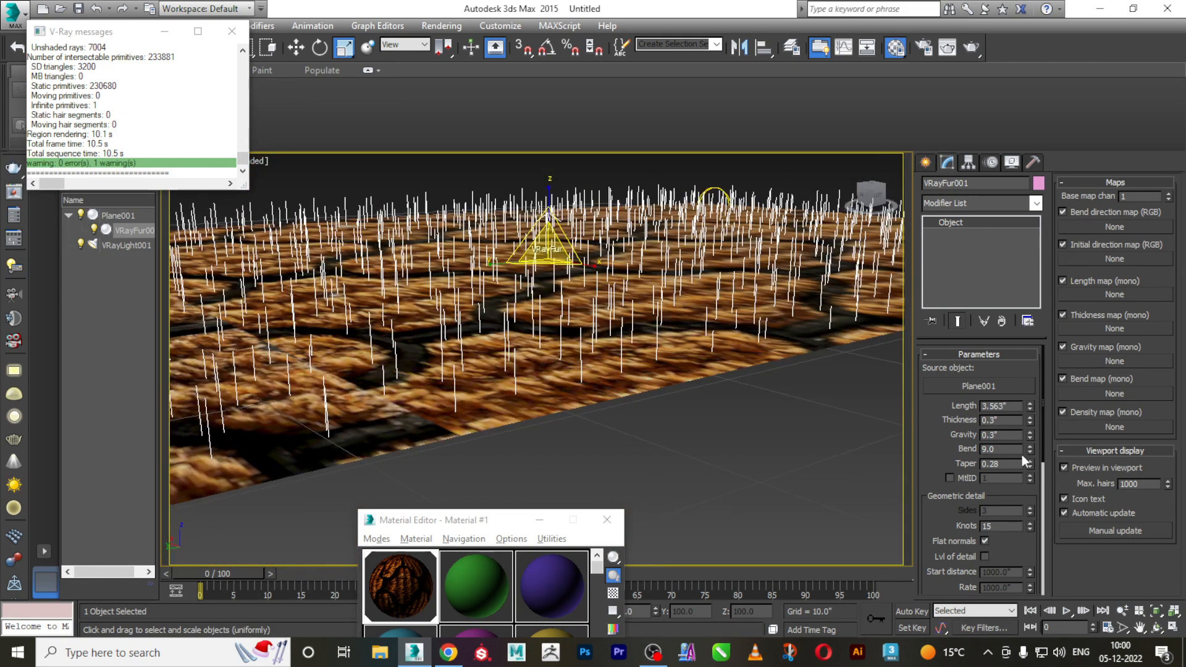
Set the fur's bend to 0.5 and its taper to 0.1
{"action": "left_click_drag", "start_coordinate": [1030, 454], "coordinate": [1013, 474]}
{"action": "double_click", "coordinate": [1005, 449]}
{"action": "type", "text": ".5"}
{"action": "key", "text": "Return"}
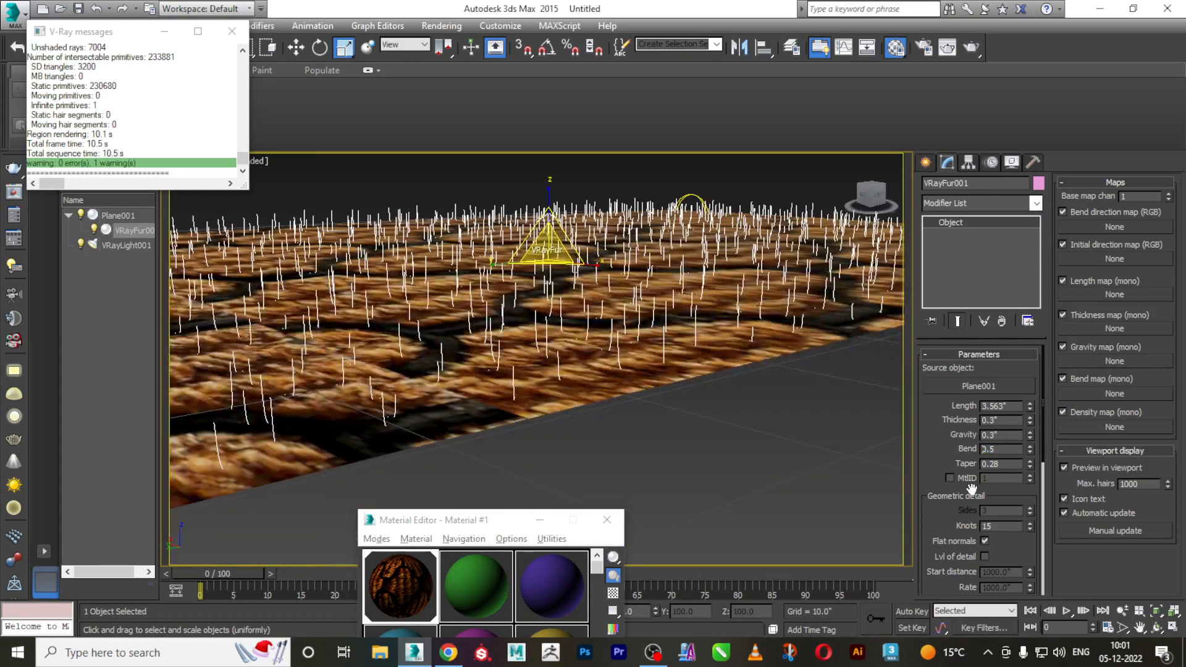
{"action": "left_click_drag", "start_coordinate": [949, 514], "coordinate": [967, 486]}
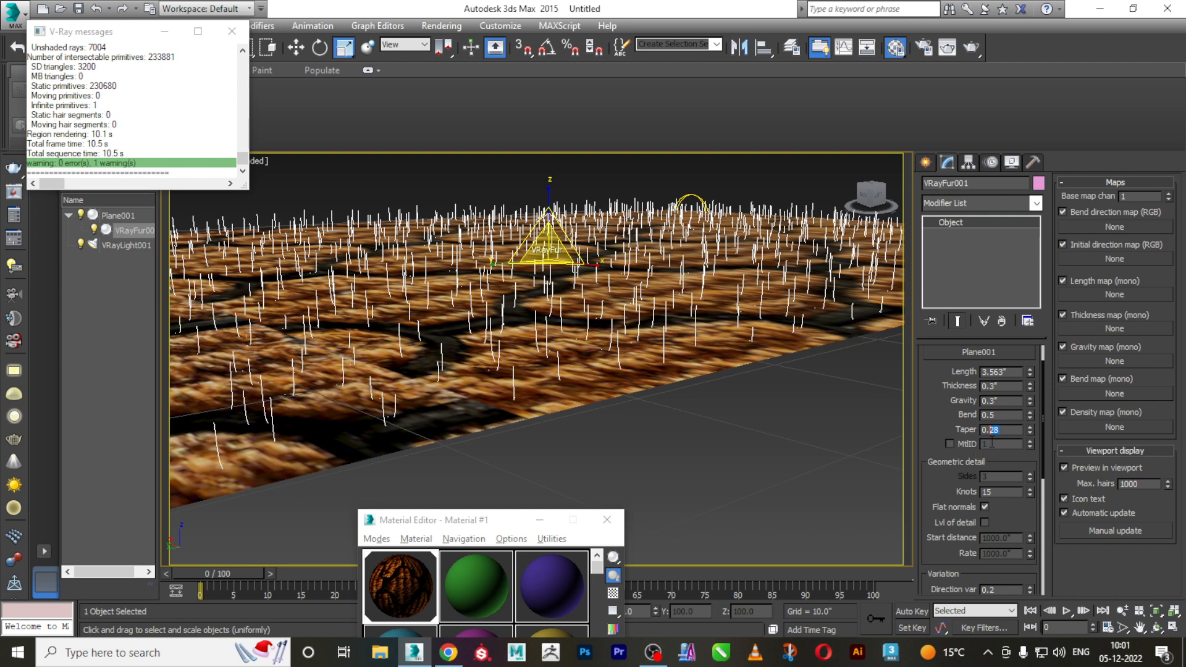
{"action": "type", "text": "1"}
{"action": "scroll", "coordinate": [945, 485], "scroll_direction": "down", "scroll_amount": 3}
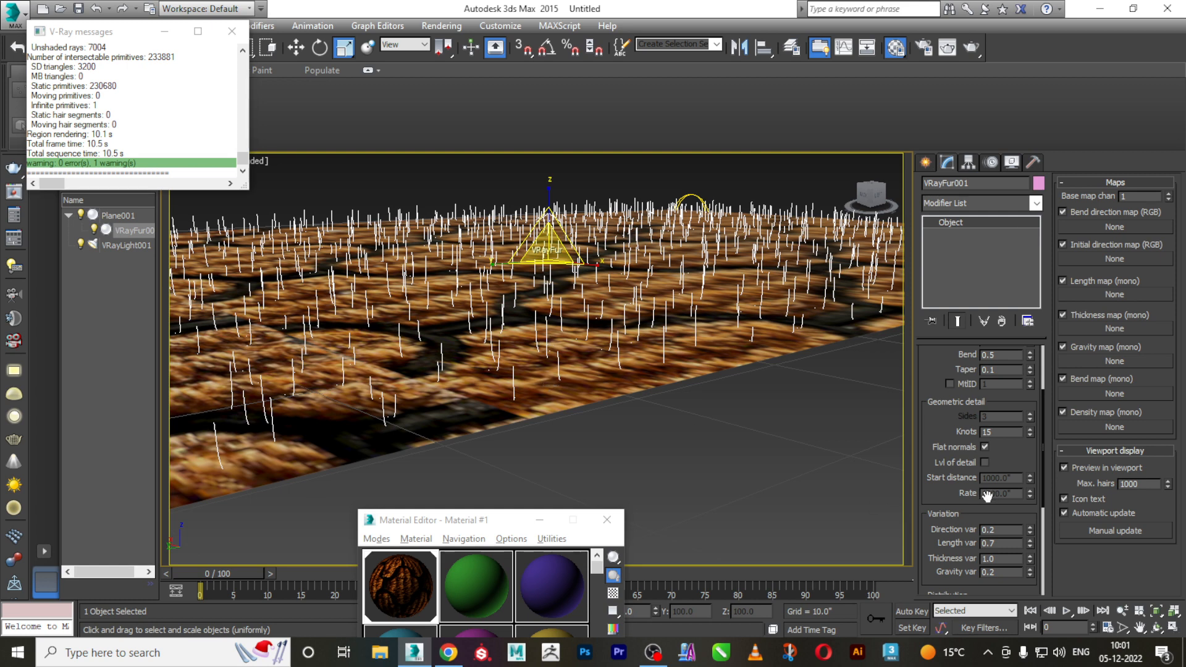
Set the fur's per-area distribution to 15
{"action": "left_click_drag", "start_coordinate": [946, 484], "coordinate": [940, 414]}
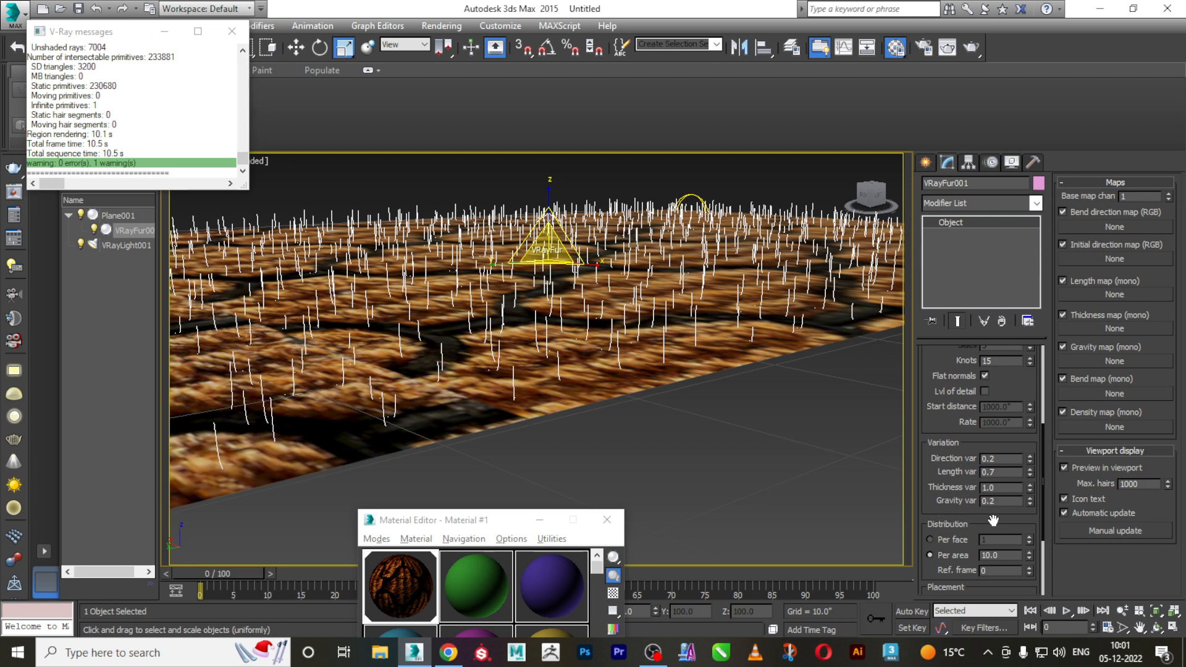
{"action": "left_click_drag", "start_coordinate": [955, 506], "coordinate": [949, 454]}
{"action": "left_click_drag", "start_coordinate": [1000, 504], "coordinate": [958, 509]}
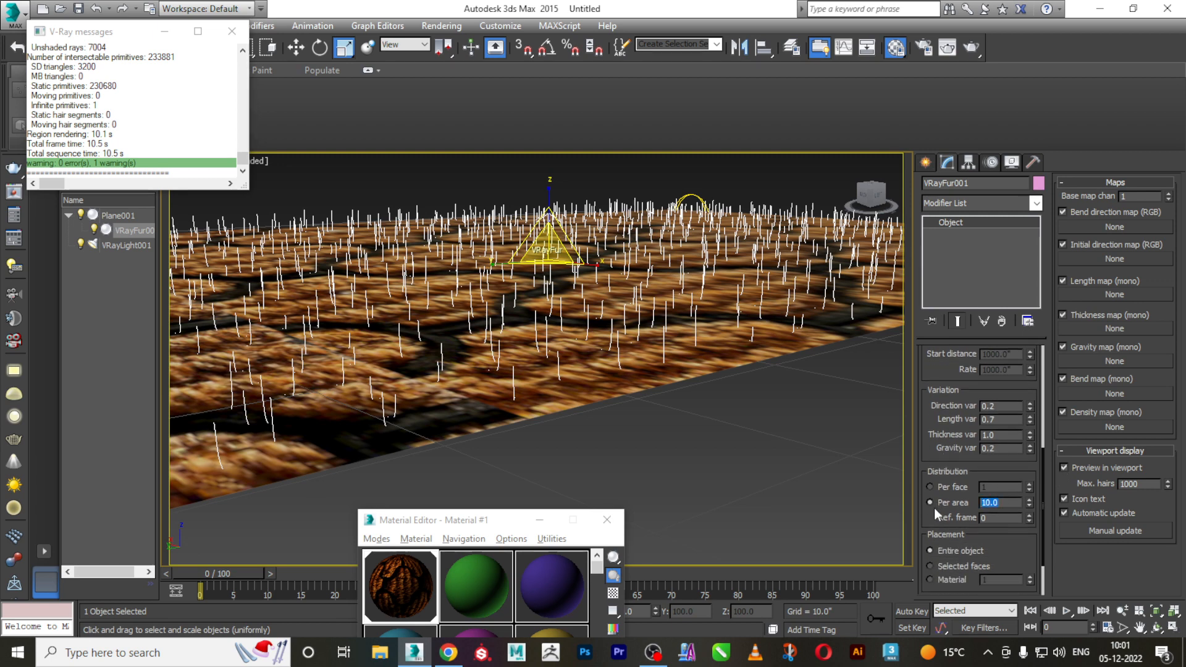
{"action": "type", "text": "15"}
Render the whole mat from a higher angle and examine the fibre density and shape in the frame buffer
{"action": "middle_click_drag", "start_coordinate": [636, 359], "coordinate": [618, 461], "text": "alt"}
{"action": "scroll", "coordinate": [626, 426], "scroll_direction": "down", "scroll_amount": 4}
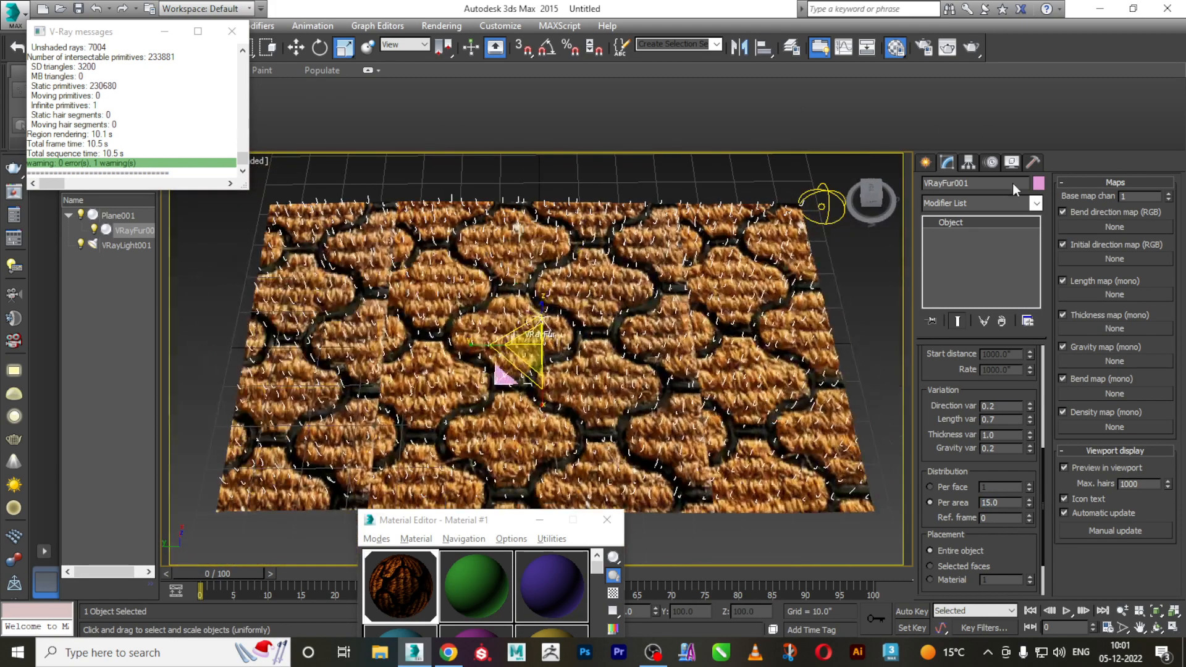
{"action": "left_click", "coordinate": [972, 47]}
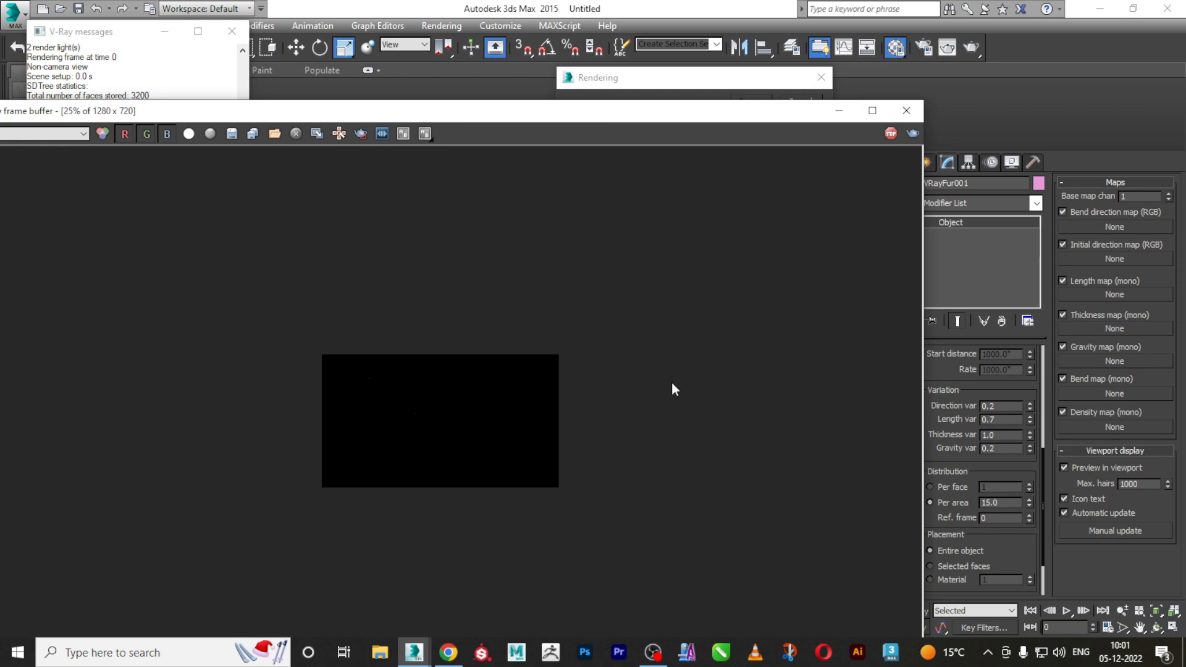
{"action": "scroll", "coordinate": [501, 421], "scroll_direction": "up", "scroll_amount": 1}
{"action": "scroll", "coordinate": [456, 452], "scroll_direction": "up", "scroll_amount": 1}
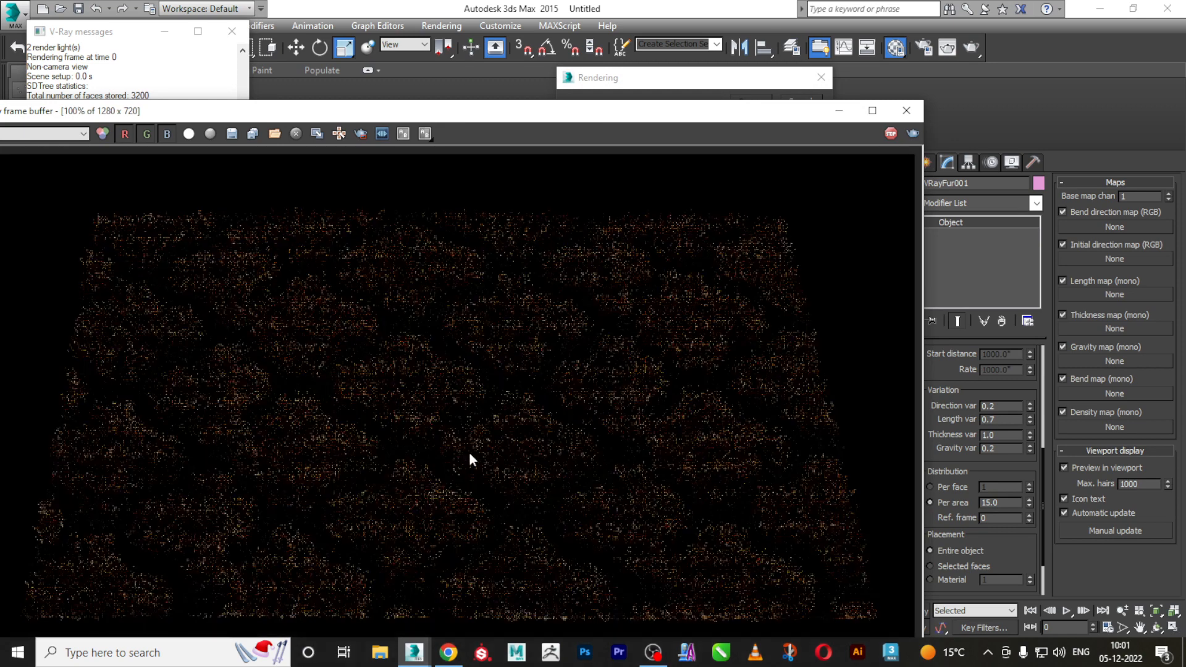
{"action": "scroll", "coordinate": [469, 451], "scroll_direction": "down", "scroll_amount": 1}
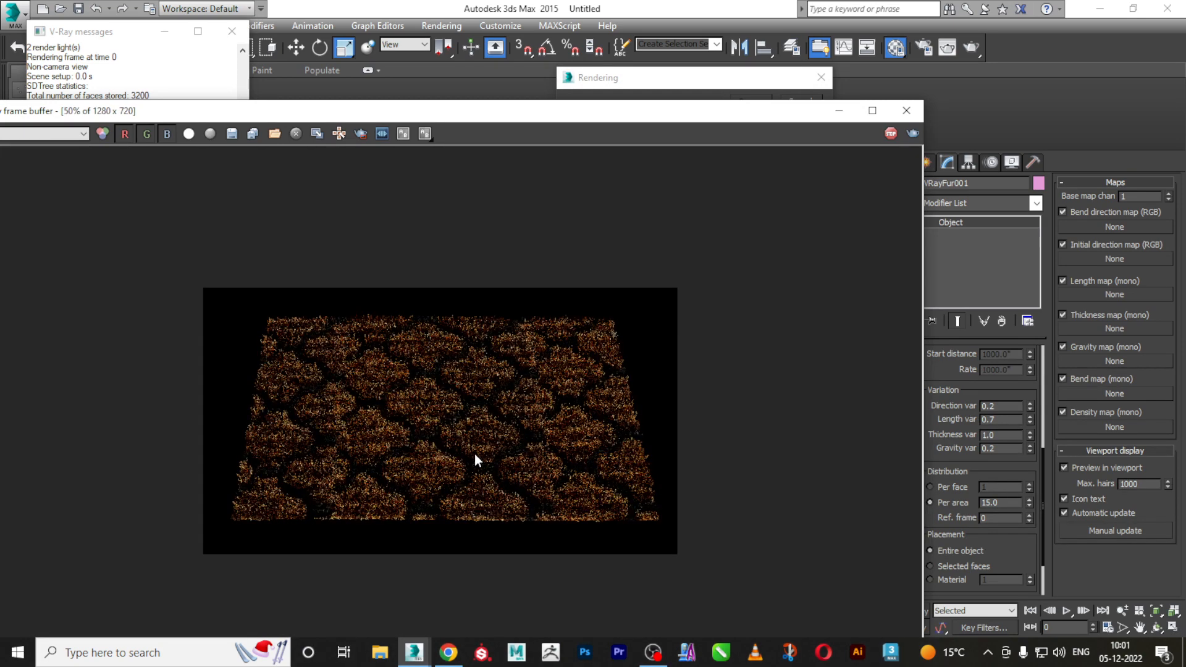
{"action": "scroll", "coordinate": [475, 460], "scroll_direction": "up", "scroll_amount": 1}
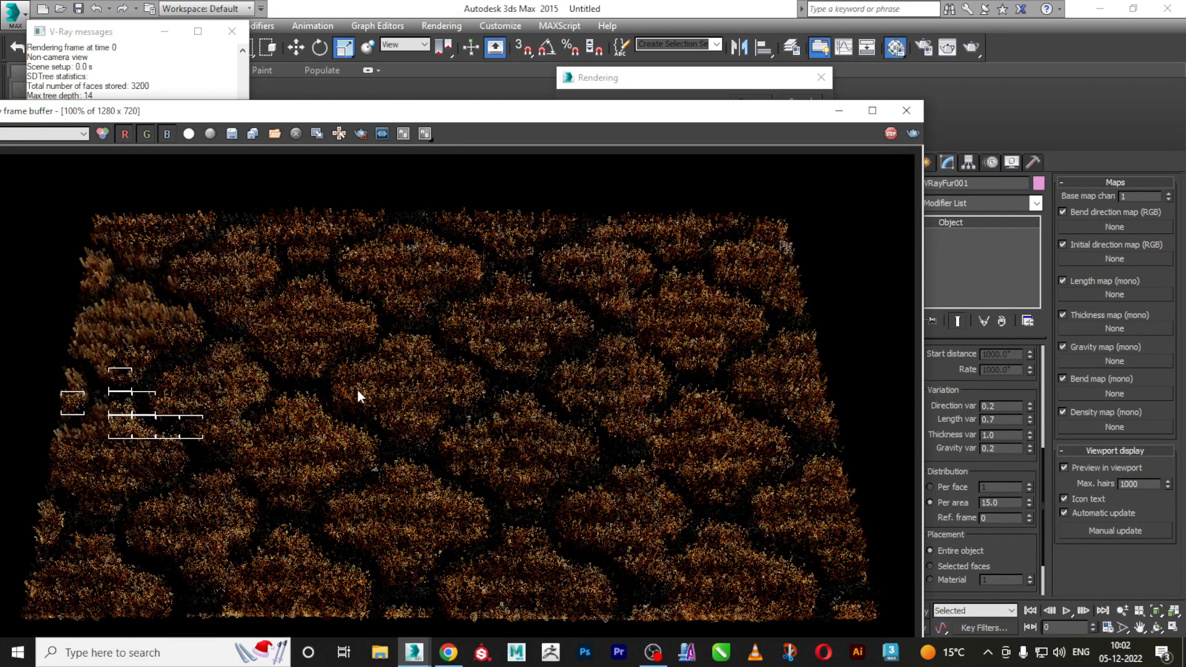
{"action": "scroll", "coordinate": [364, 390], "scroll_direction": "down", "scroll_amount": 1}
{"action": "scroll", "coordinate": [261, 416], "scroll_direction": "up", "scroll_amount": 1}
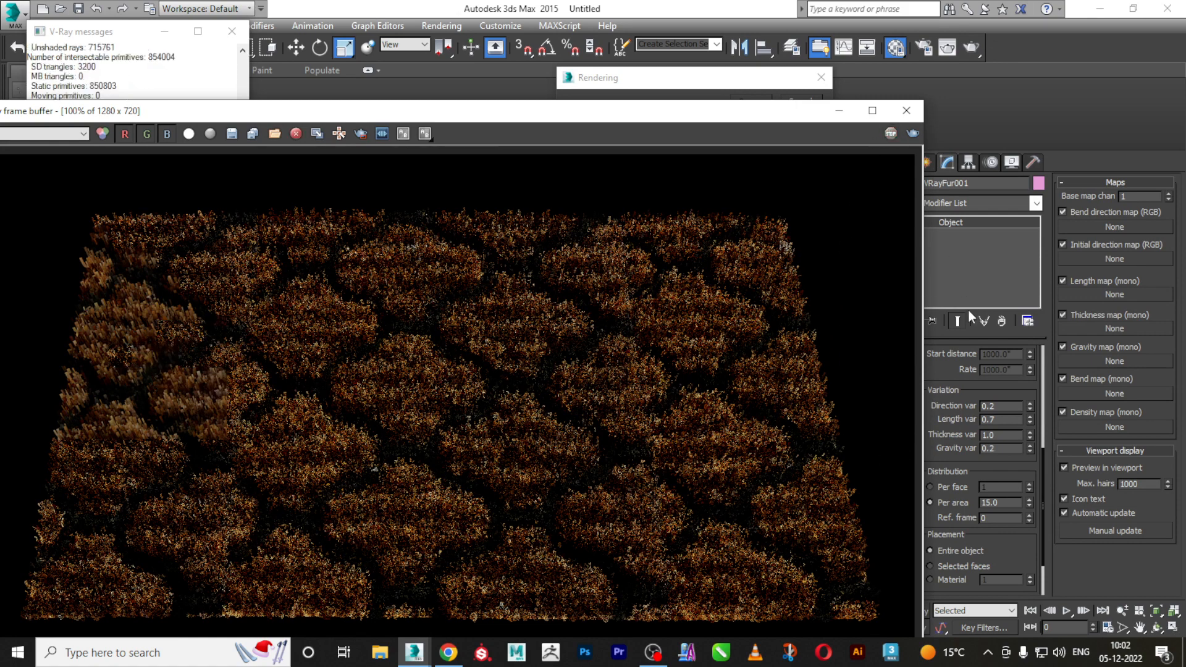
Set the fur's thickness variation to 0.3, render again, and inspect the fibres up close
{"action": "double_click", "coordinate": [999, 435]}
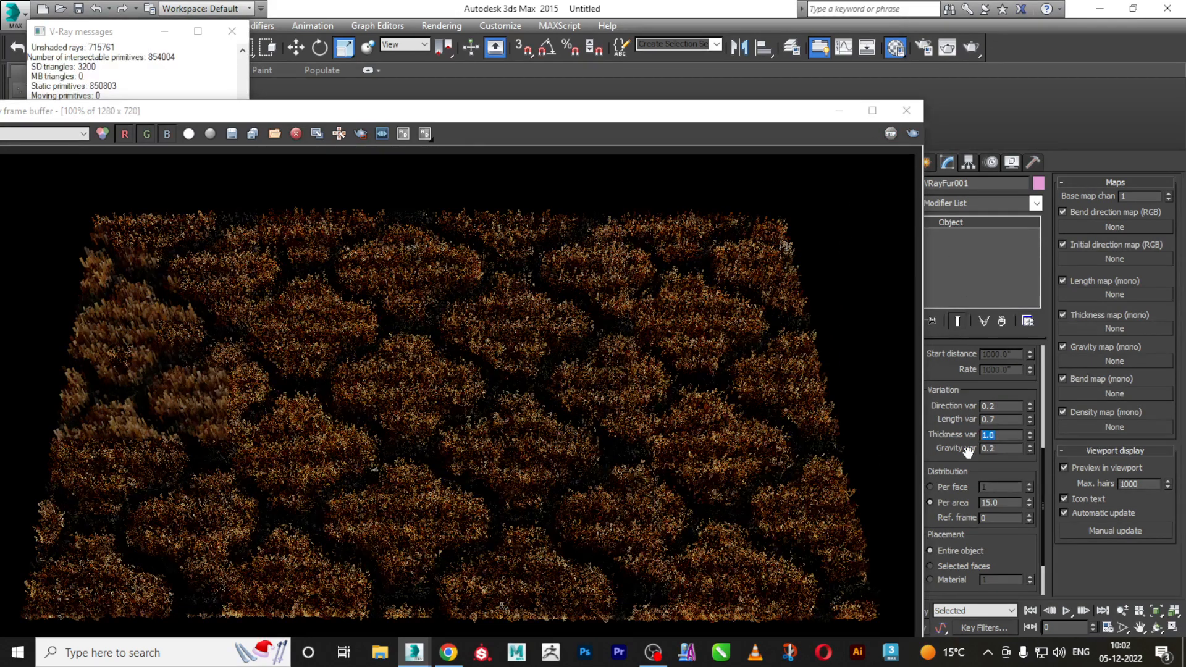
{"action": "type", "text": ".3"}
{"action": "left_click", "coordinate": [911, 133]}
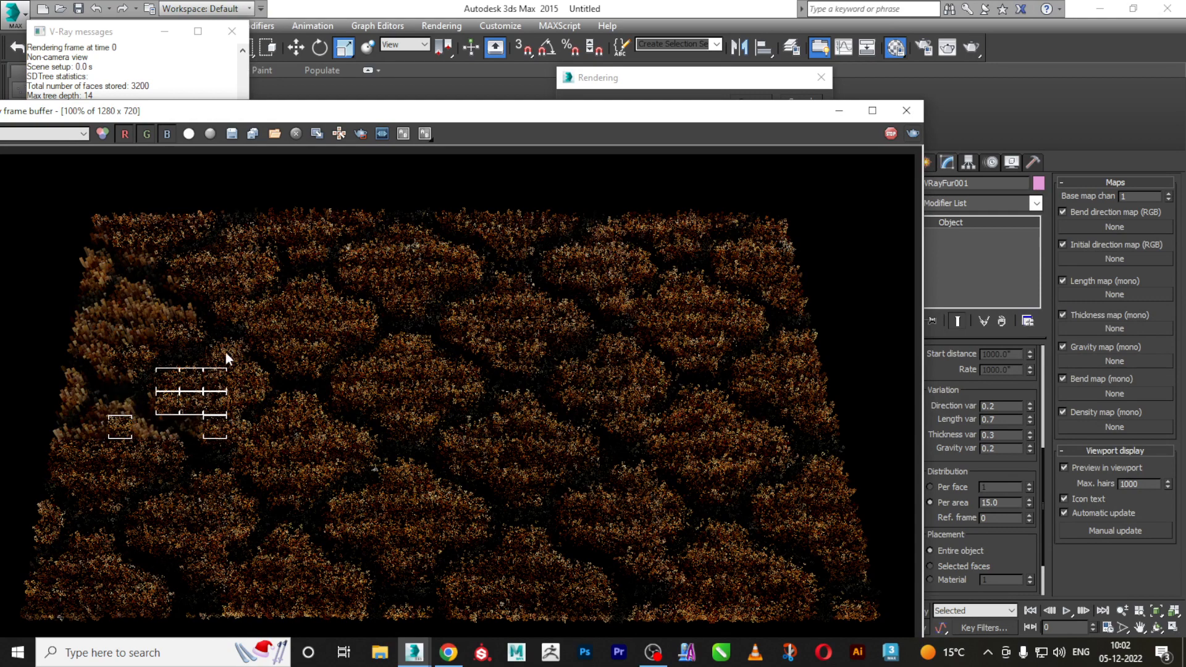
{"action": "scroll", "coordinate": [185, 397], "scroll_direction": "up", "scroll_amount": 2}
{"action": "scroll", "coordinate": [235, 406], "scroll_direction": "down", "scroll_amount": 3}
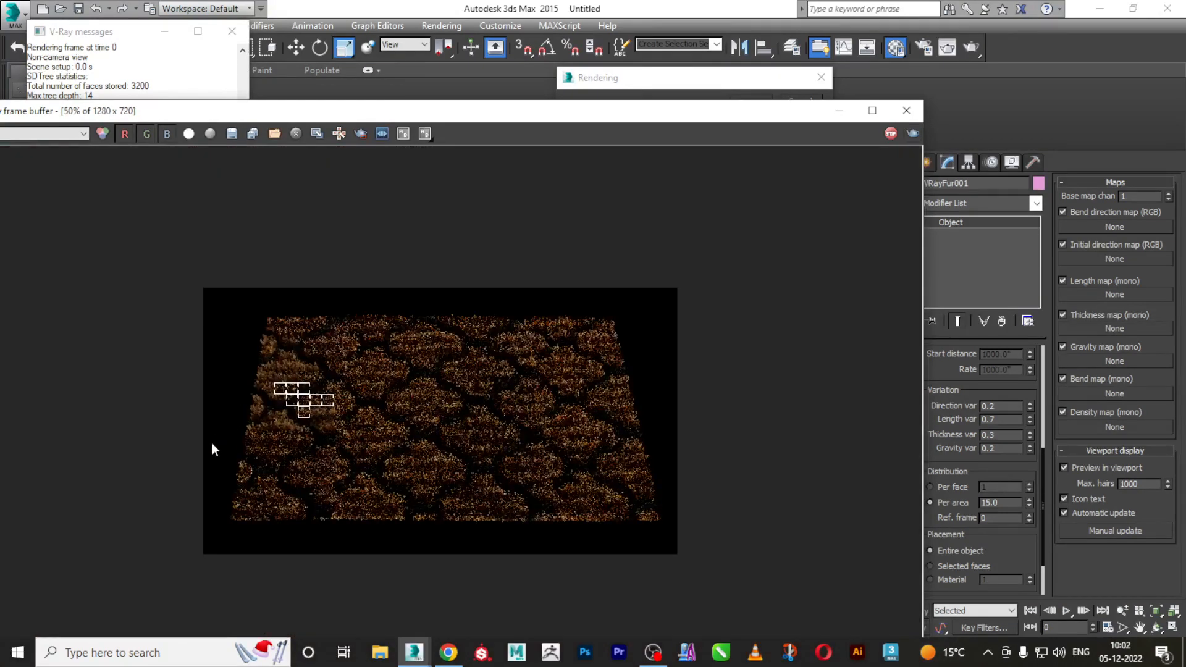
{"action": "scroll", "coordinate": [289, 415], "scroll_direction": "up", "scroll_amount": 1}
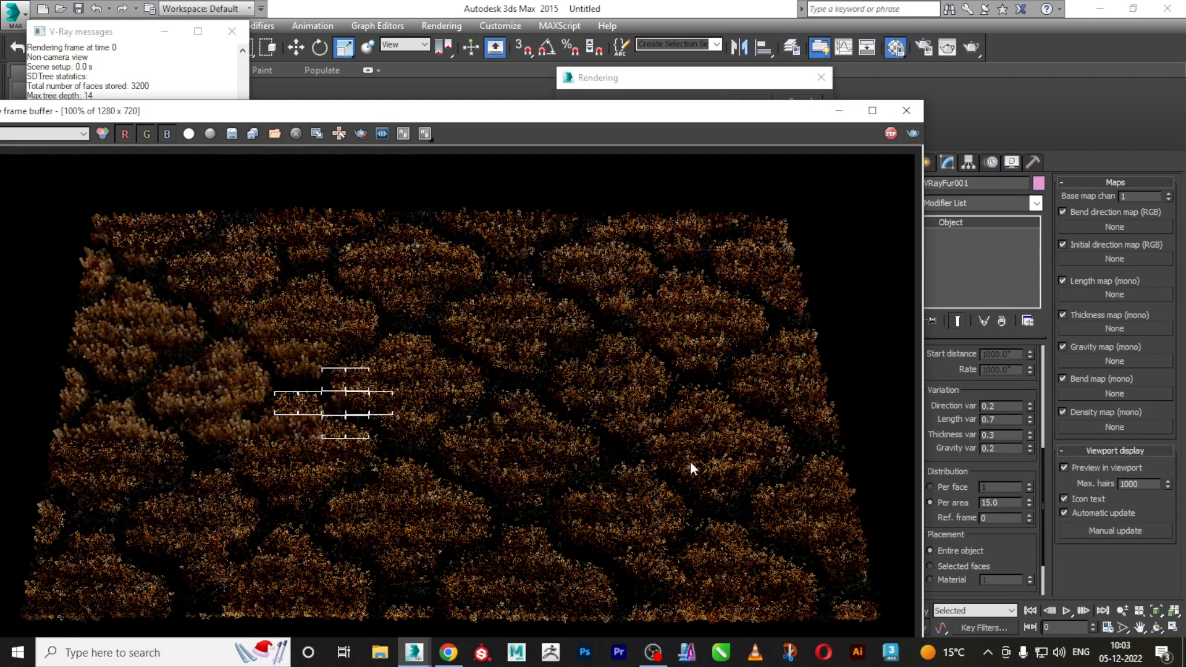
{"action": "scroll", "coordinate": [219, 394], "scroll_direction": "up", "scroll_amount": 2}
{"action": "scroll", "coordinate": [219, 394], "scroll_direction": "down", "scroll_amount": 2}
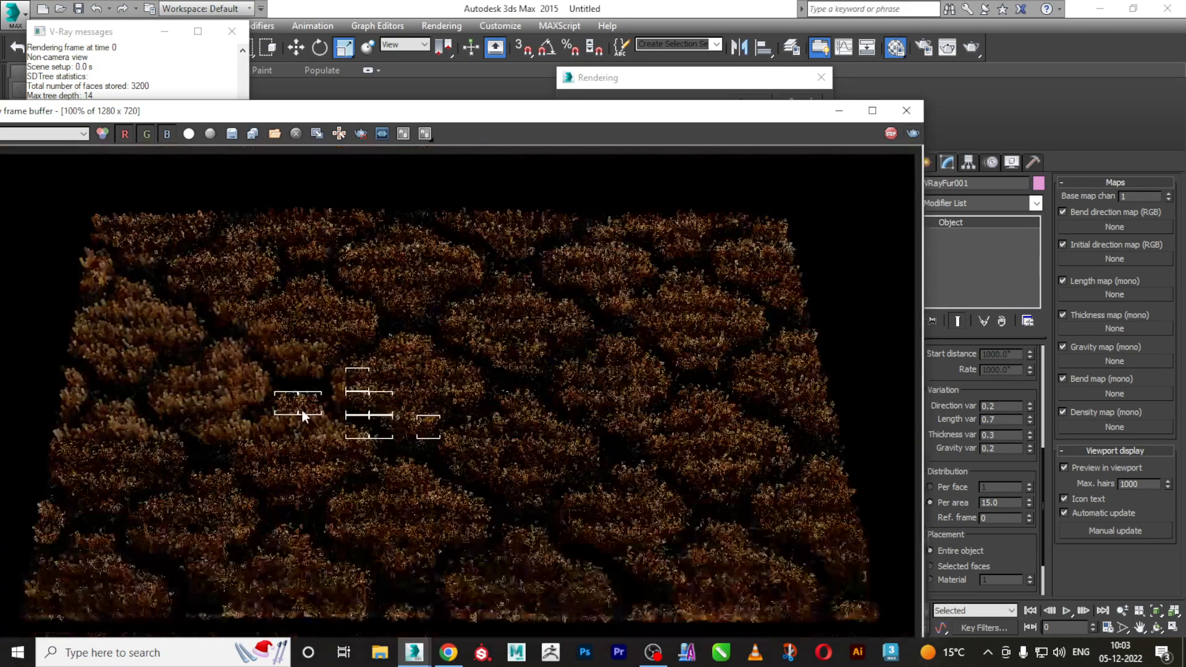
Close the frame buffer, the V-Ray messages window and the Material Editor
{"action": "left_click", "coordinate": [906, 111]}
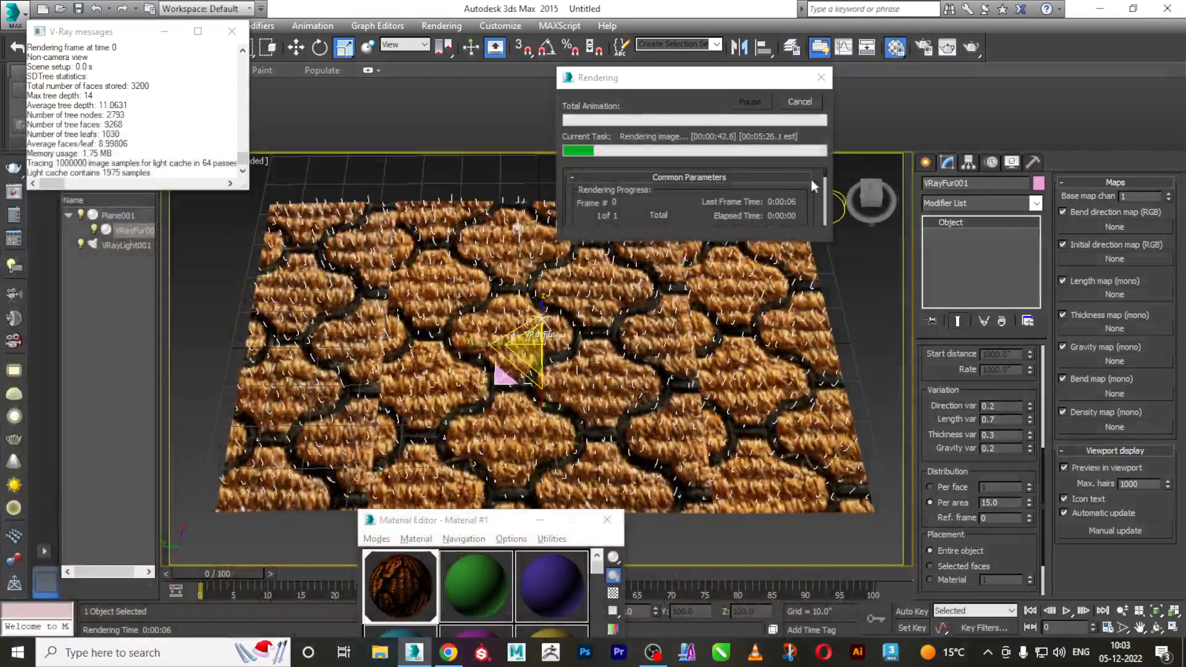
{"action": "left_click", "coordinate": [232, 31]}
{"action": "left_click", "coordinate": [607, 520]}
Select the mat plane together with its fur and move both sideways off the grid
{"action": "scroll", "coordinate": [395, 448], "scroll_direction": "down", "scroll_amount": 5}
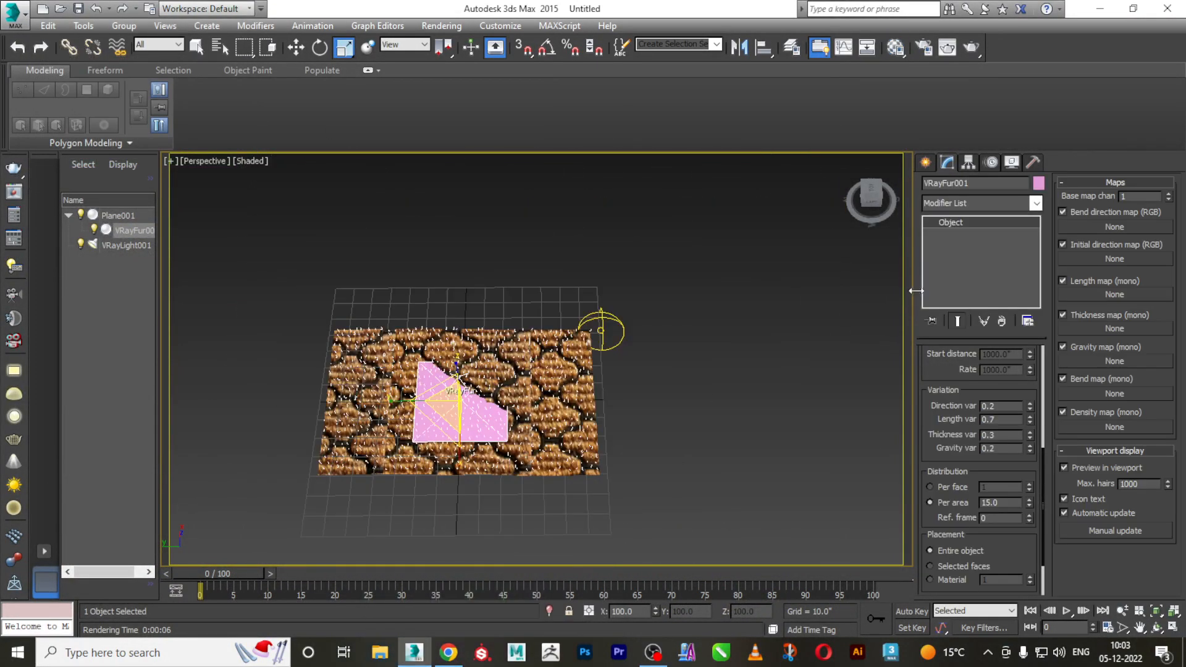
{"action": "left_click", "coordinate": [925, 163]}
{"action": "left_click", "coordinate": [446, 327]}
{"action": "left_click_drag", "start_coordinate": [321, 285], "coordinate": [488, 530]}
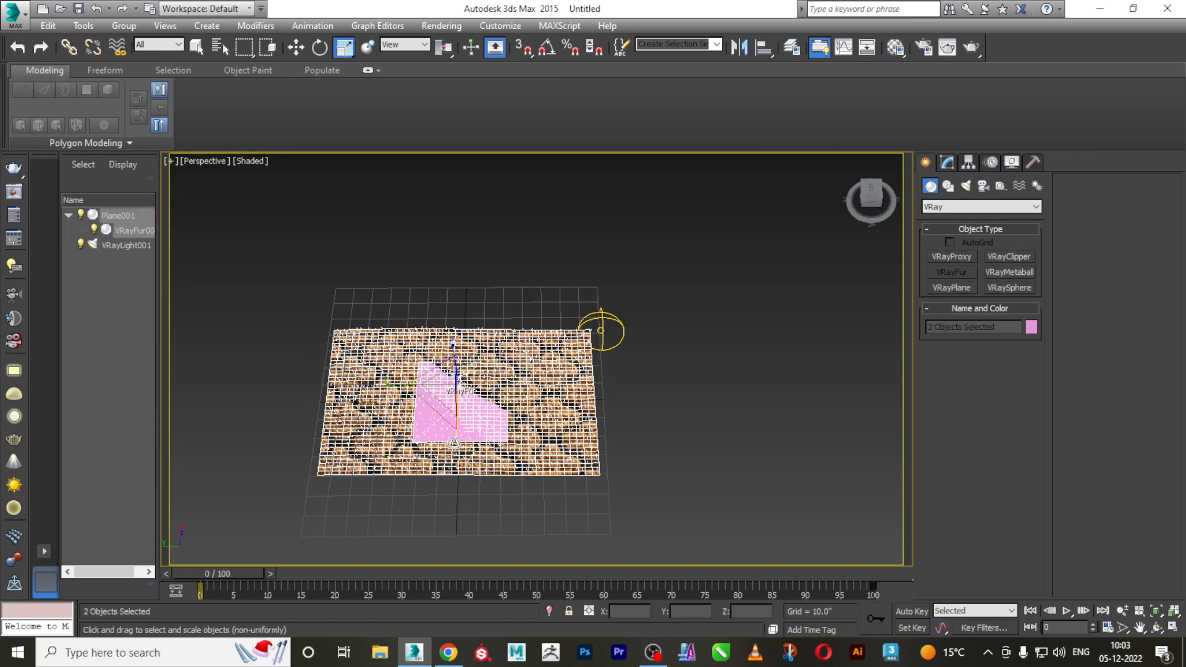
{"action": "key", "text": "w"}
{"action": "left_click_drag", "start_coordinate": [396, 385], "coordinate": [132, 365]}
{"action": "middle_click_drag", "start_coordinate": [565, 485], "coordinate": [599, 482]}
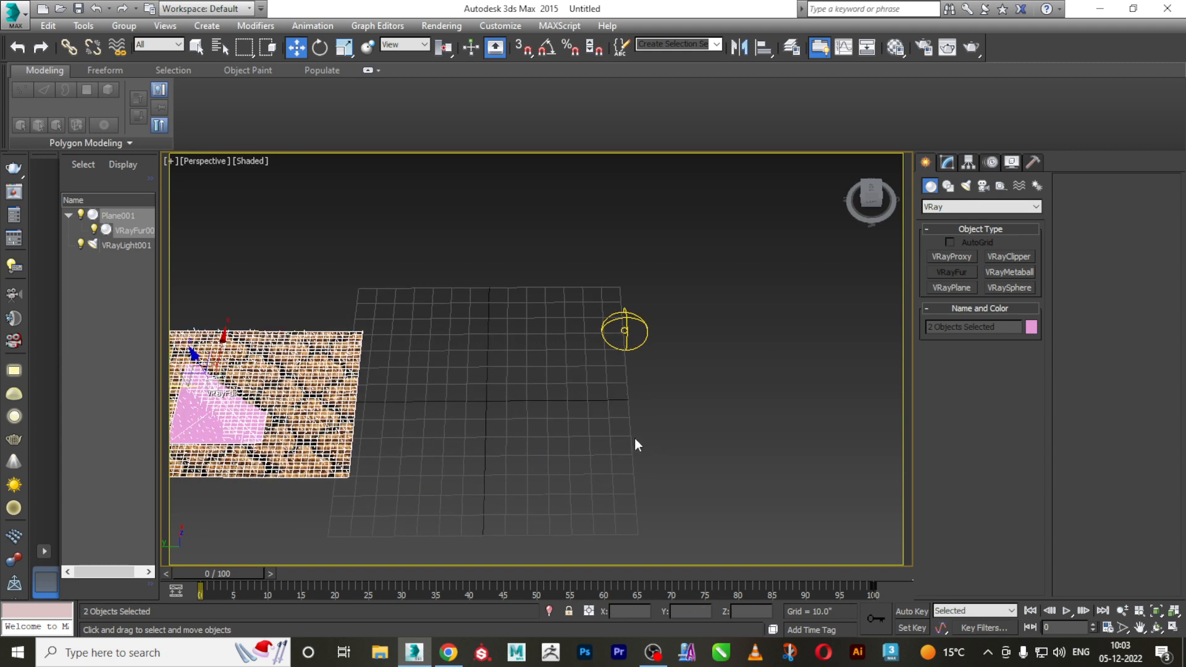
Select the mat plane and its fur and delete both from the scene
{"action": "middle_click_drag", "start_coordinate": [588, 391], "coordinate": [721, 403]}
{"action": "left_click", "coordinate": [362, 317]}
{"action": "left_click_drag", "start_coordinate": [217, 266], "coordinate": [688, 570]}
{"action": "key", "text": "Delete"}
{"action": "middle_click_drag", "start_coordinate": [569, 509], "coordinate": [510, 446]}
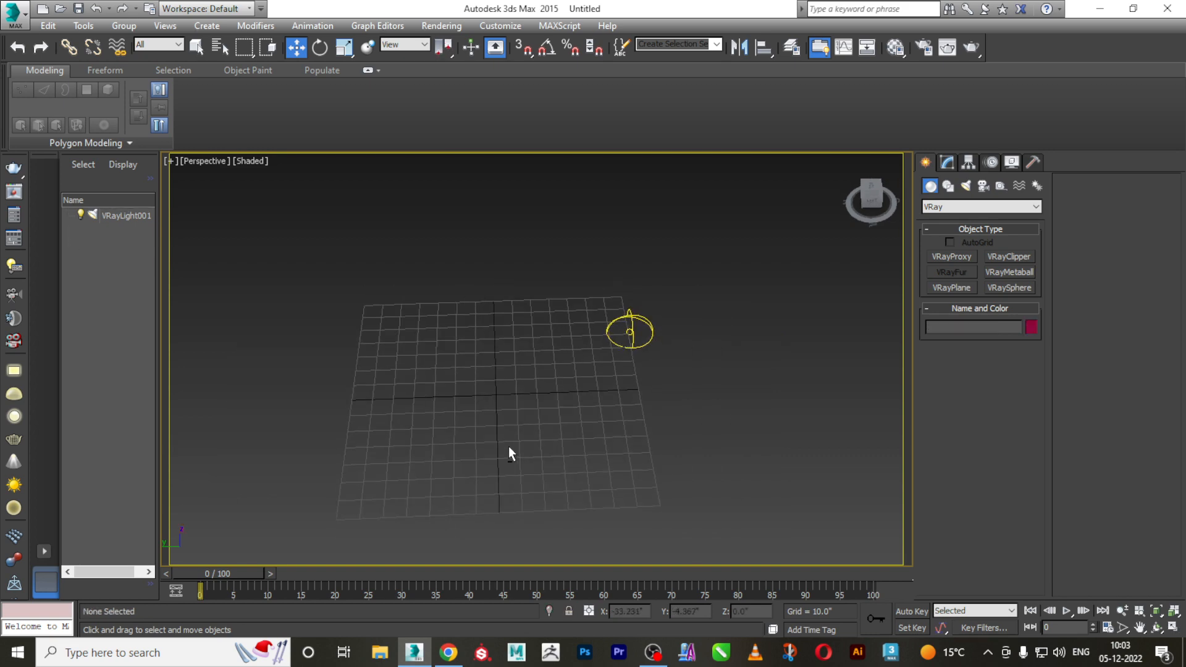
Switch to Chrome and search Google Images for "grass texture seamless"
{"action": "left_click", "coordinate": [449, 652]}
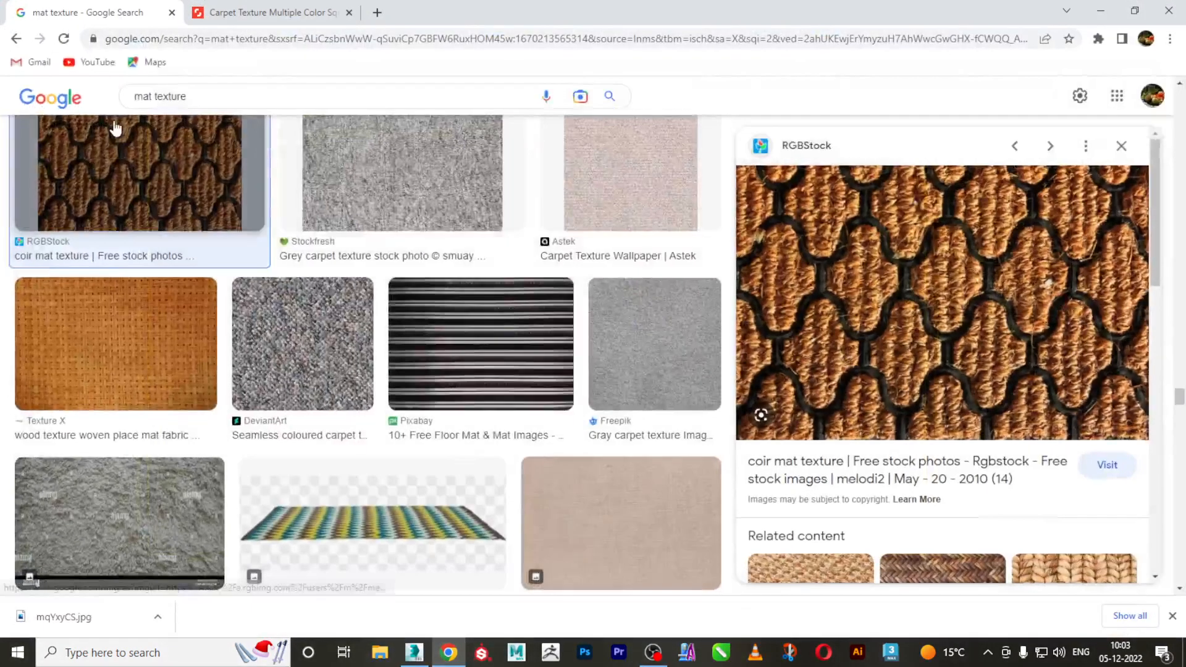
{"action": "left_click", "coordinate": [211, 105]}
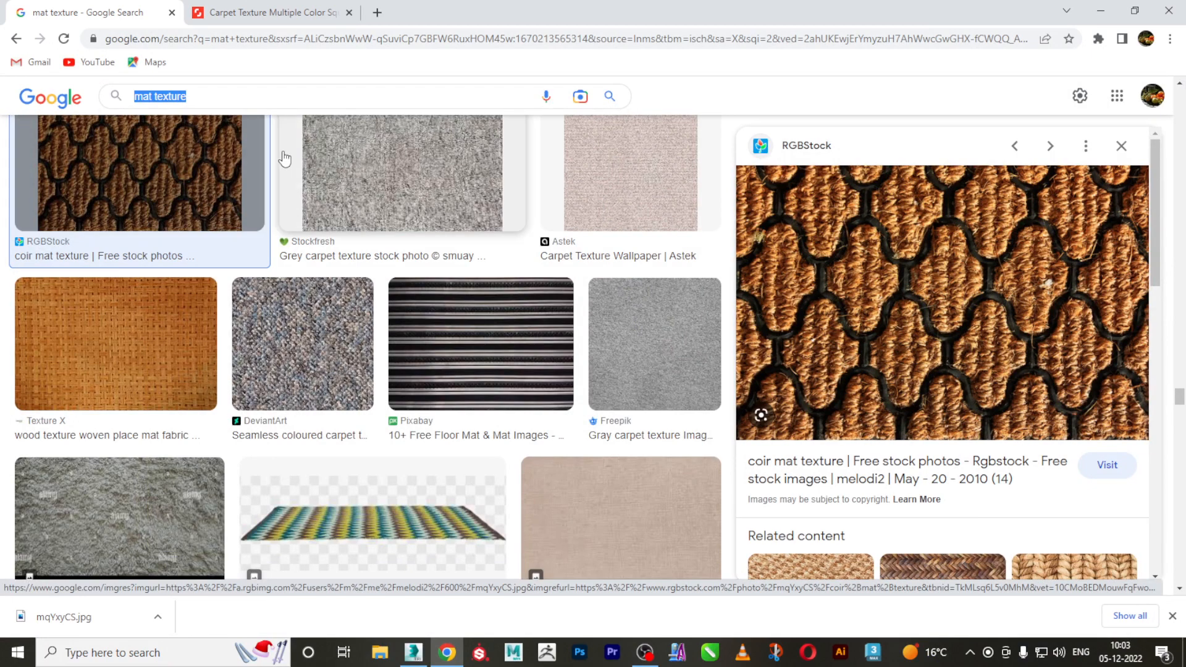
{"action": "type", "text": "grass"}
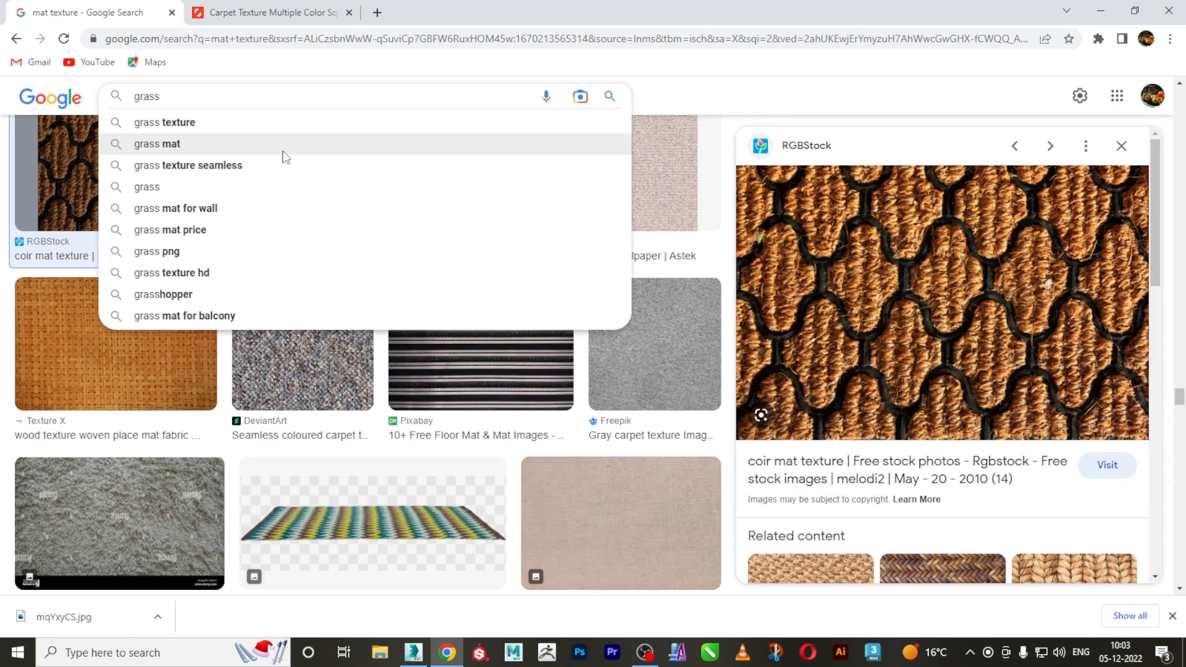
{"action": "key", "text": "Down"}
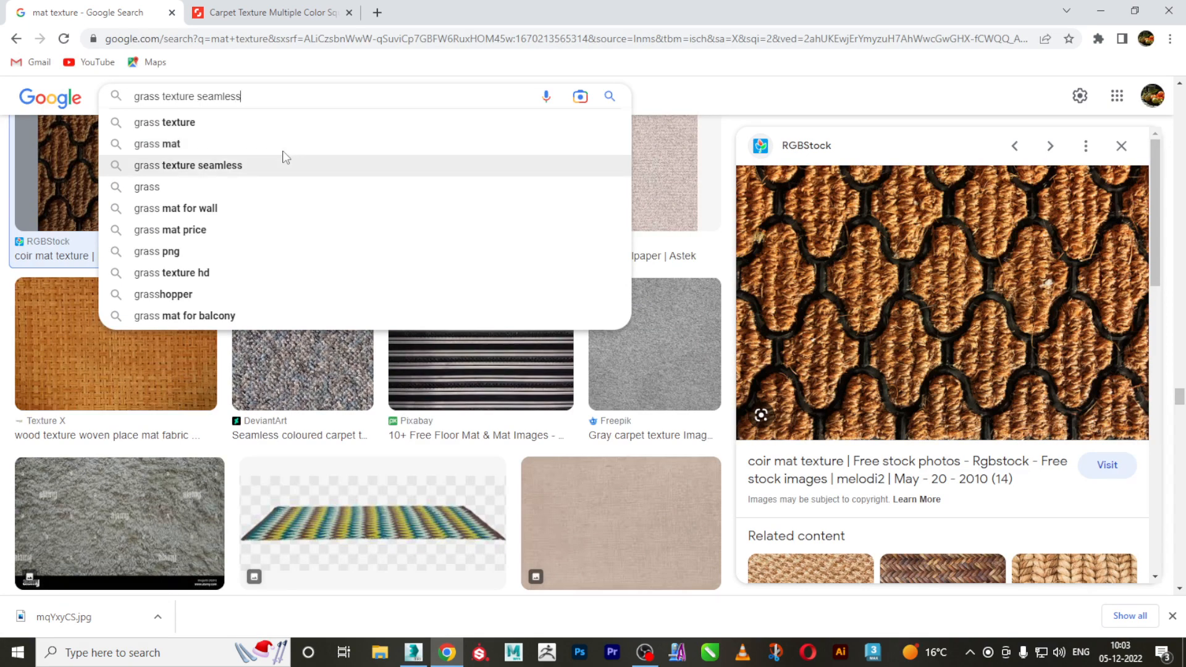
{"action": "key", "text": "Return"}
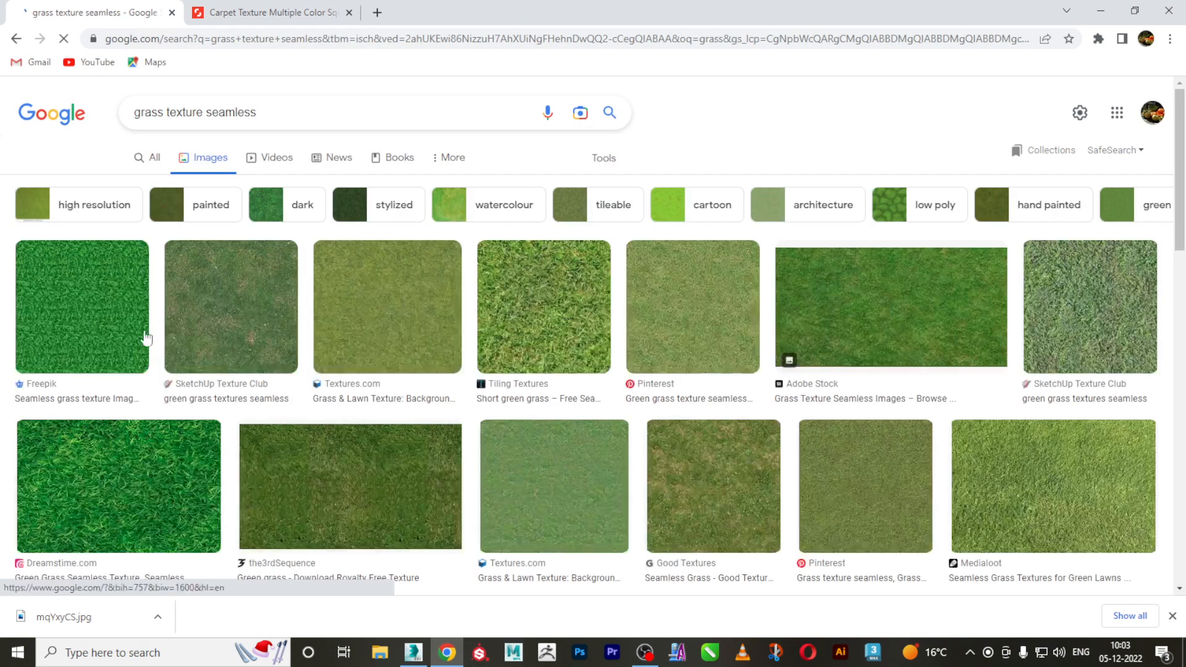
Save the Dreamstime green grass seamless texture to the Desktop as a JPEG image
{"action": "left_click", "coordinate": [139, 483]}
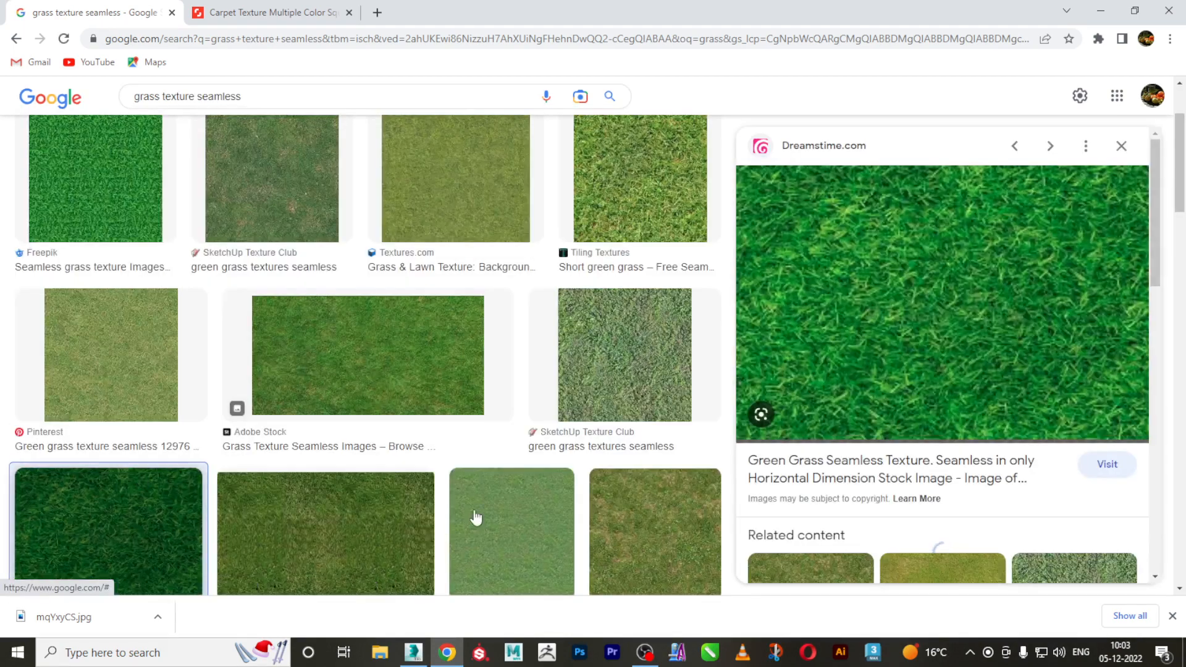
{"action": "right_click", "coordinate": [939, 284]}
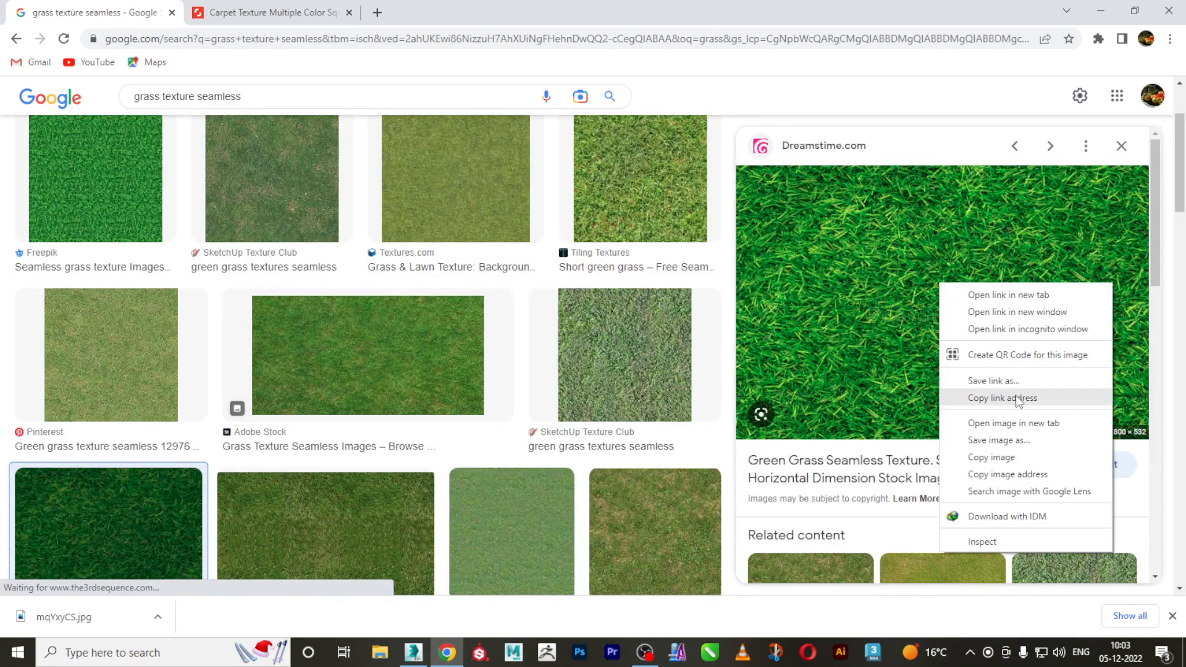
{"action": "left_click", "coordinate": [1045, 448]}
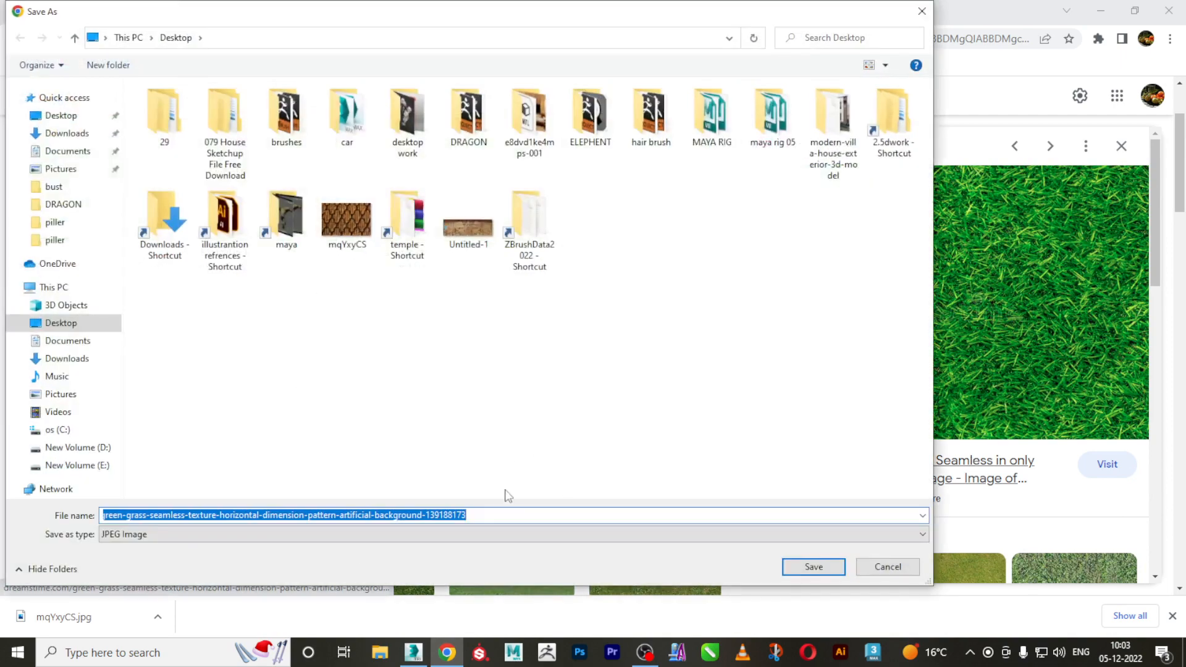
{"action": "left_click", "coordinate": [73, 323]}
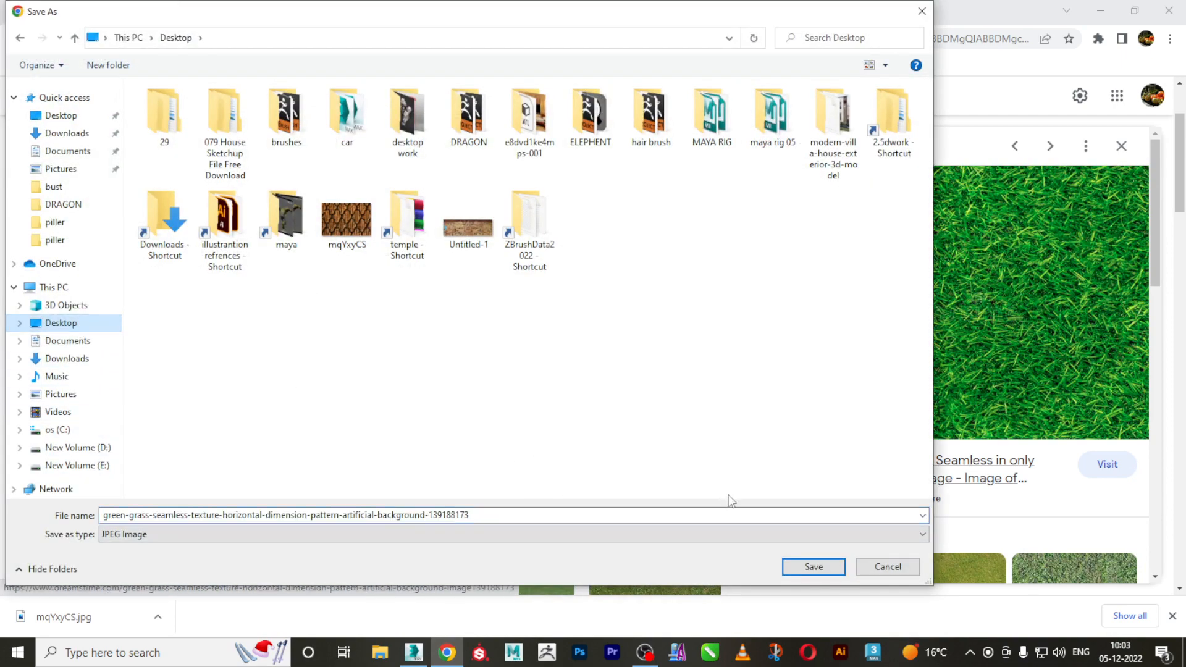
{"action": "left_click", "coordinate": [803, 563]}
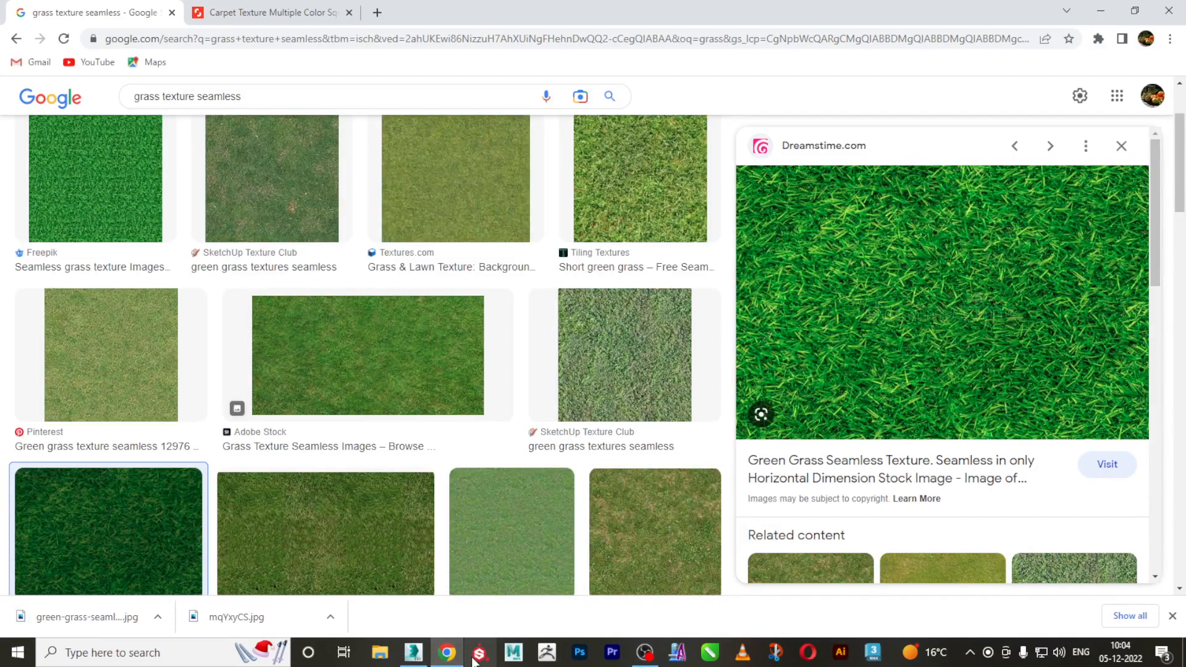
Switch to 3ds Max and create a standard plane about 143 by 142 inches covering the grid
{"action": "left_click", "coordinate": [413, 653]}
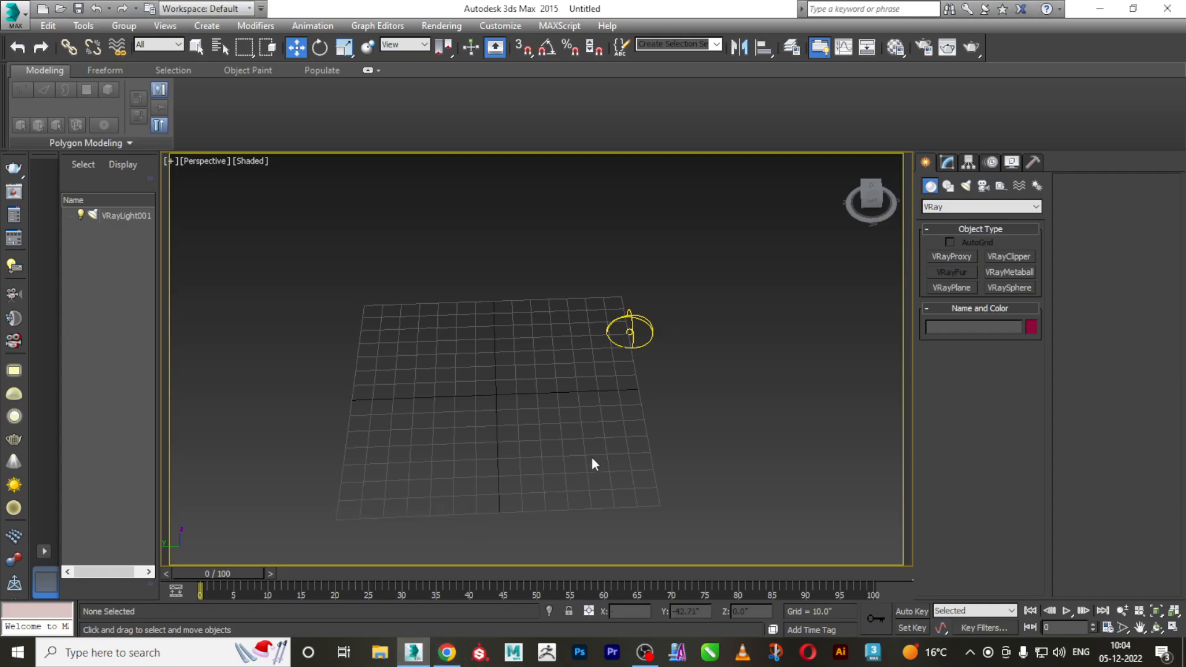
{"action": "left_click", "coordinate": [940, 209]}
{"action": "left_click", "coordinate": [941, 221]}
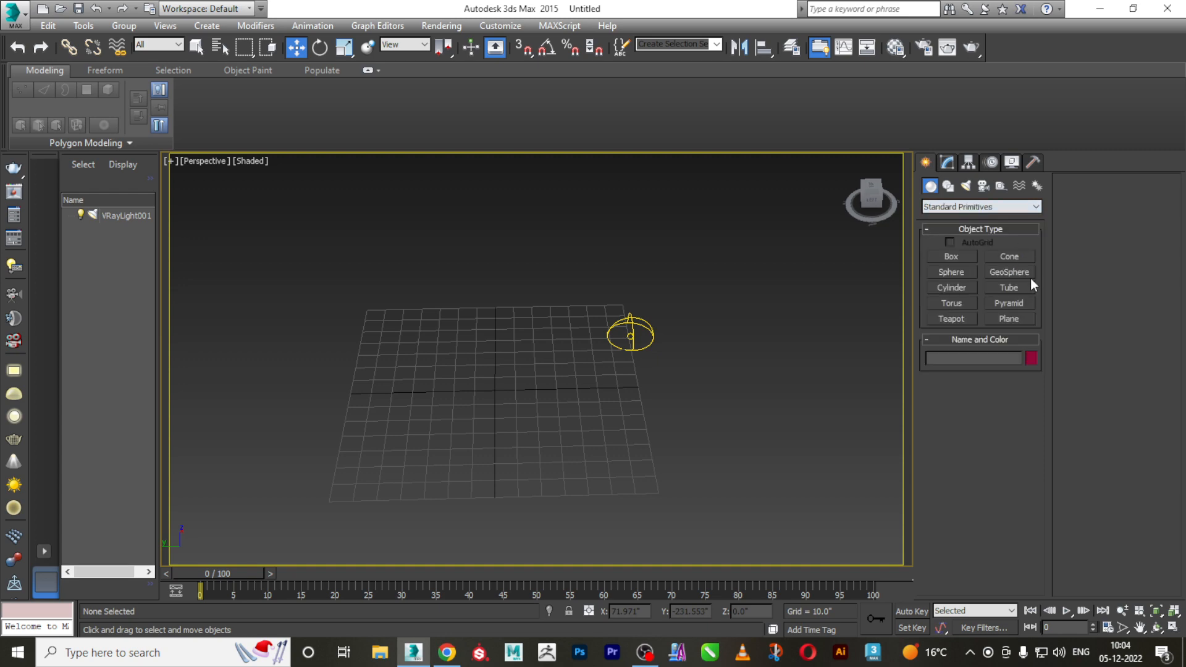
{"action": "left_click", "coordinate": [1013, 318]}
{"action": "scroll", "coordinate": [419, 426], "scroll_direction": "up", "scroll_amount": 2}
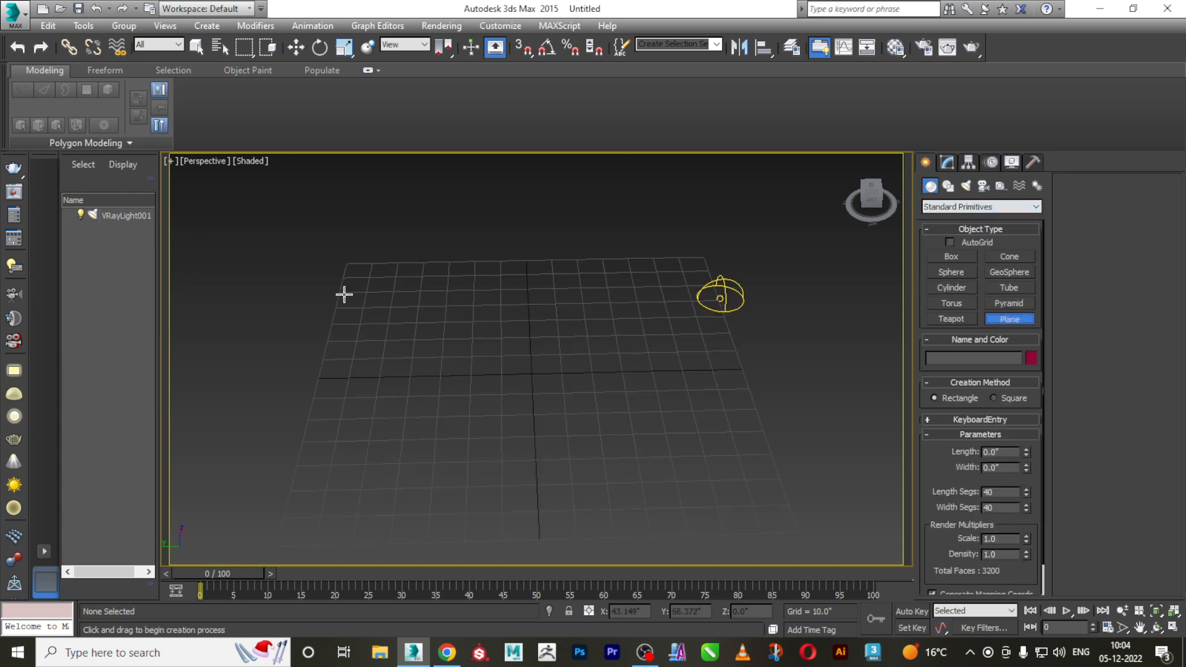
{"action": "mouse_move", "coordinate": [339, 258]}
{"action": "left_mouse_down"}
{"action": "mouse_move", "coordinate": [731, 538]}
{"action": "mouse_move", "coordinate": [776, 522]}
{"action": "mouse_move", "coordinate": [797, 529]}
{"action": "left_mouse_up"}
{"action": "key", "text": "w"}
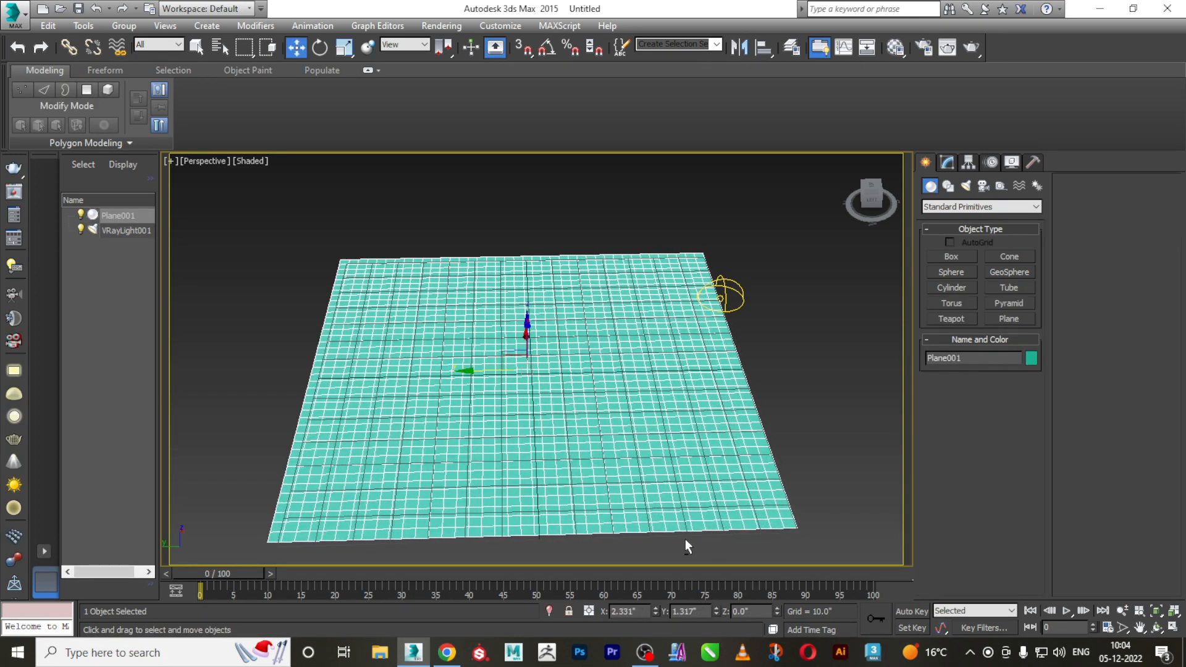
{"action": "middle_click_drag", "start_coordinate": [685, 538], "coordinate": [634, 474], "text": "alt"}
Set the plane's length segments and width segments to 10 each
{"action": "left_click", "coordinate": [947, 164]}
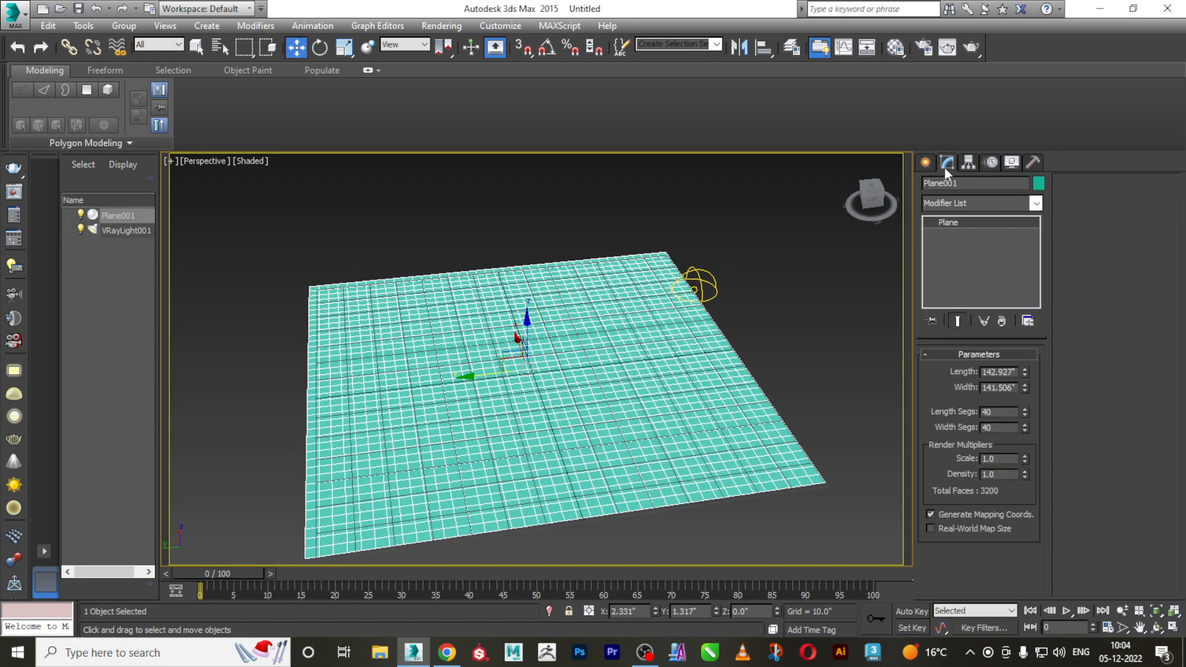
{"action": "middle_click_drag", "start_coordinate": [617, 389], "coordinate": [632, 398], "text": "alt"}
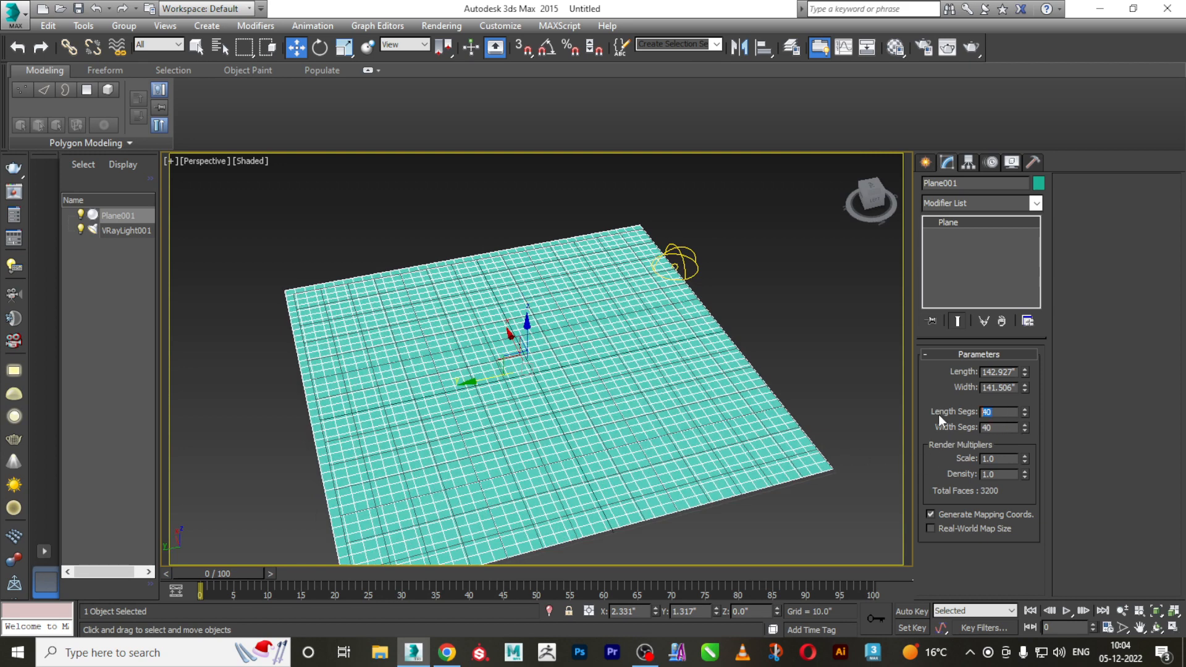
{"action": "type", "text": "10"}
{"action": "key", "text": "Return"}
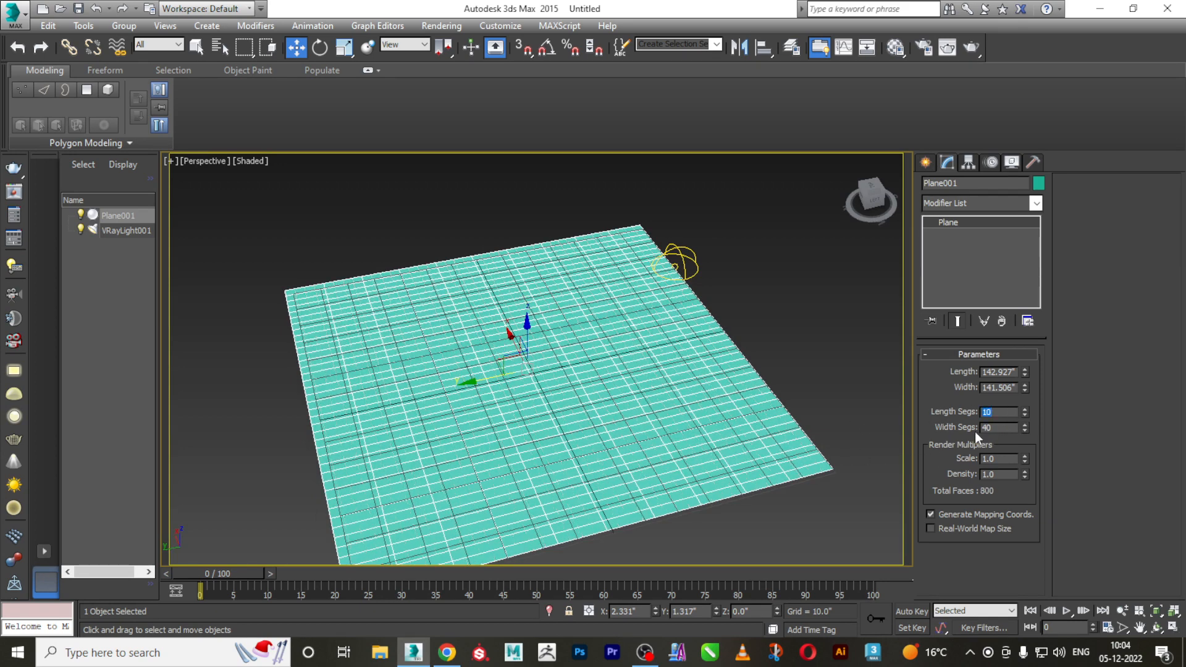
{"action": "double_click", "coordinate": [995, 428]}
{"action": "type", "text": "10"}
{"action": "key", "text": "Return"}
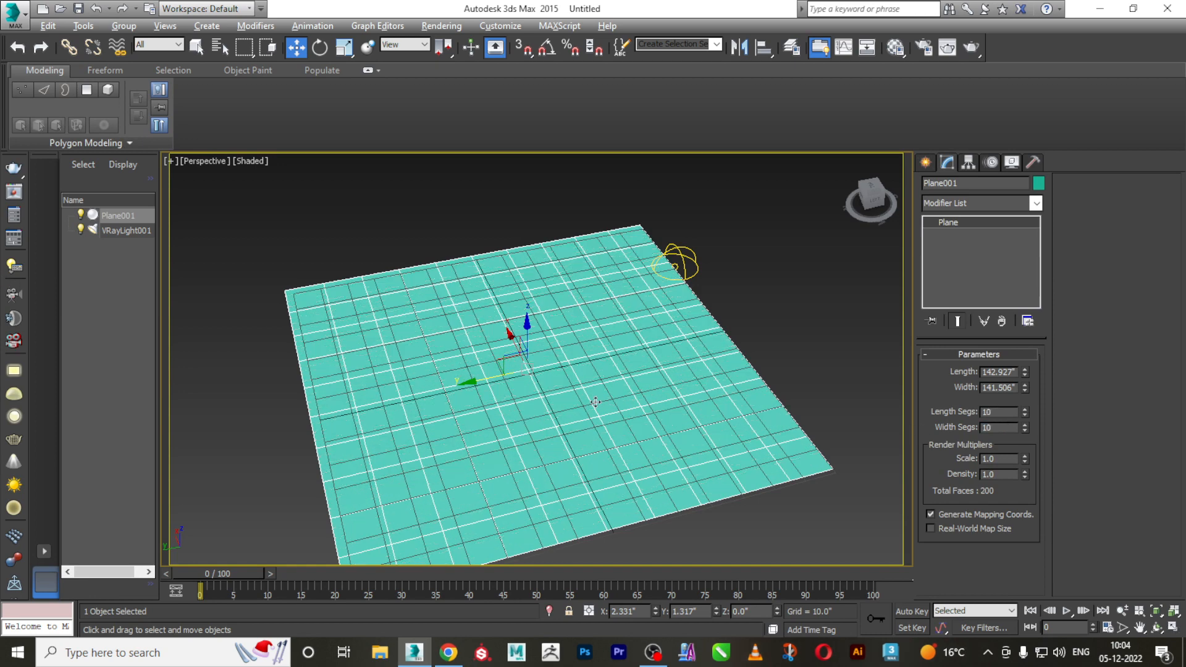
{"action": "middle_click_drag", "start_coordinate": [594, 404], "coordinate": [532, 428], "text": "alt"}
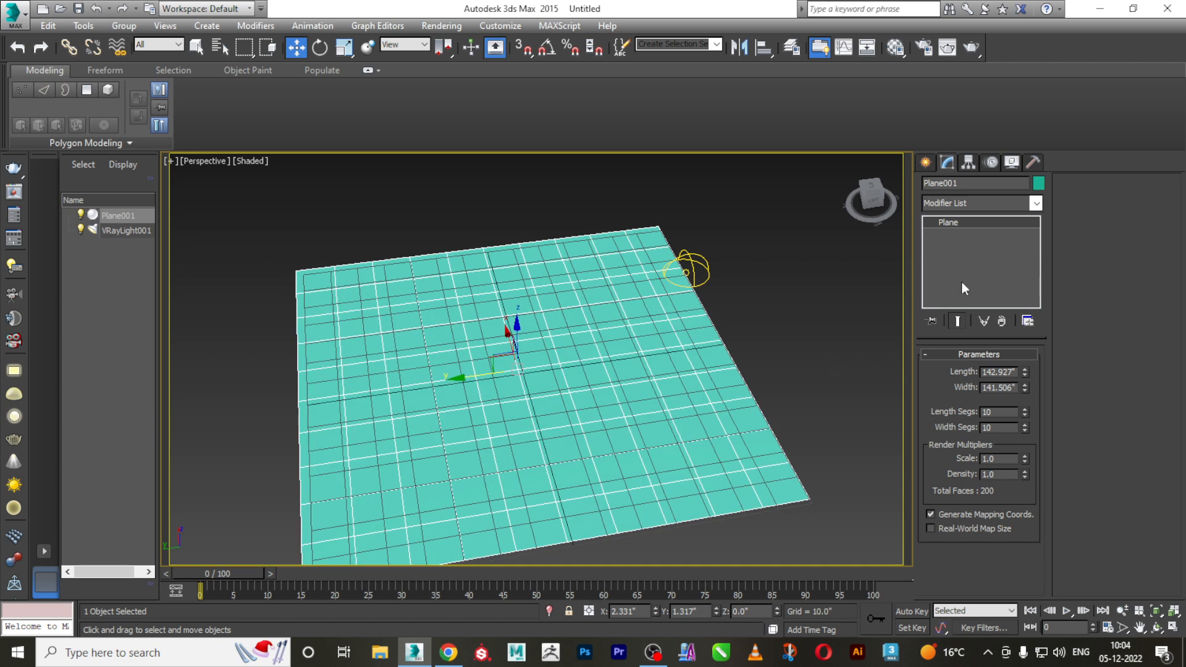
Open the Material Editor beside the viewport and assign the green Material #2 to the plane
{"action": "key", "text": "m"}
{"action": "left_click_drag", "start_coordinate": [506, 527], "coordinate": [1071, 301]}
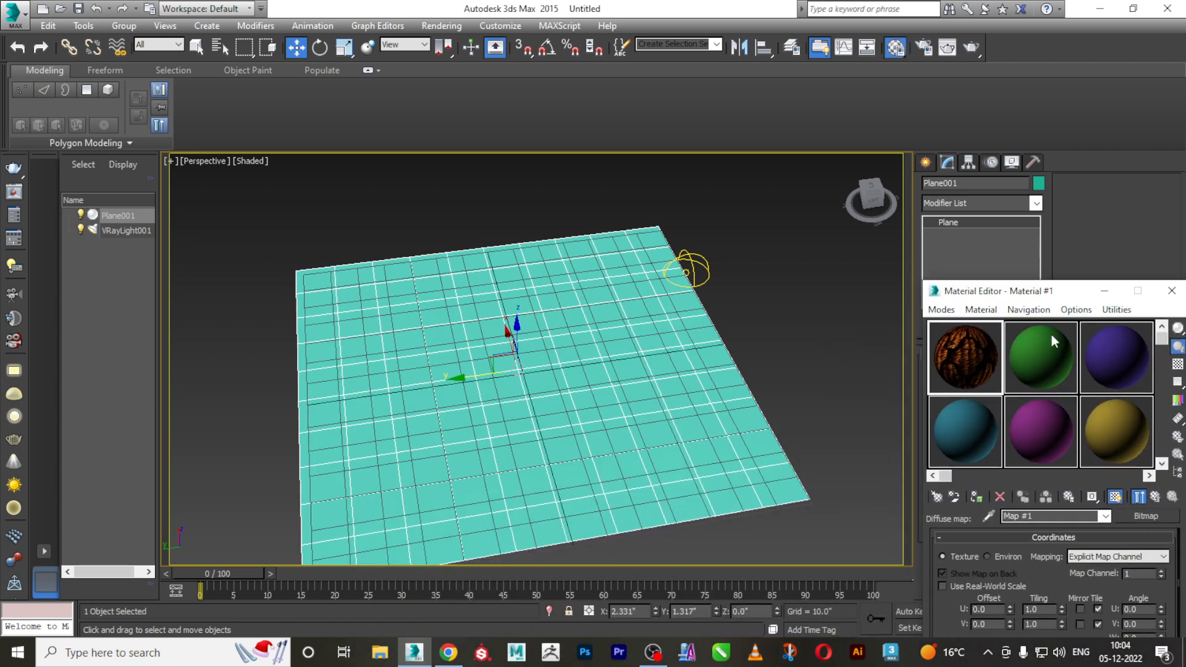
{"action": "left_click", "coordinate": [1050, 349]}
{"action": "left_click", "coordinate": [977, 496]}
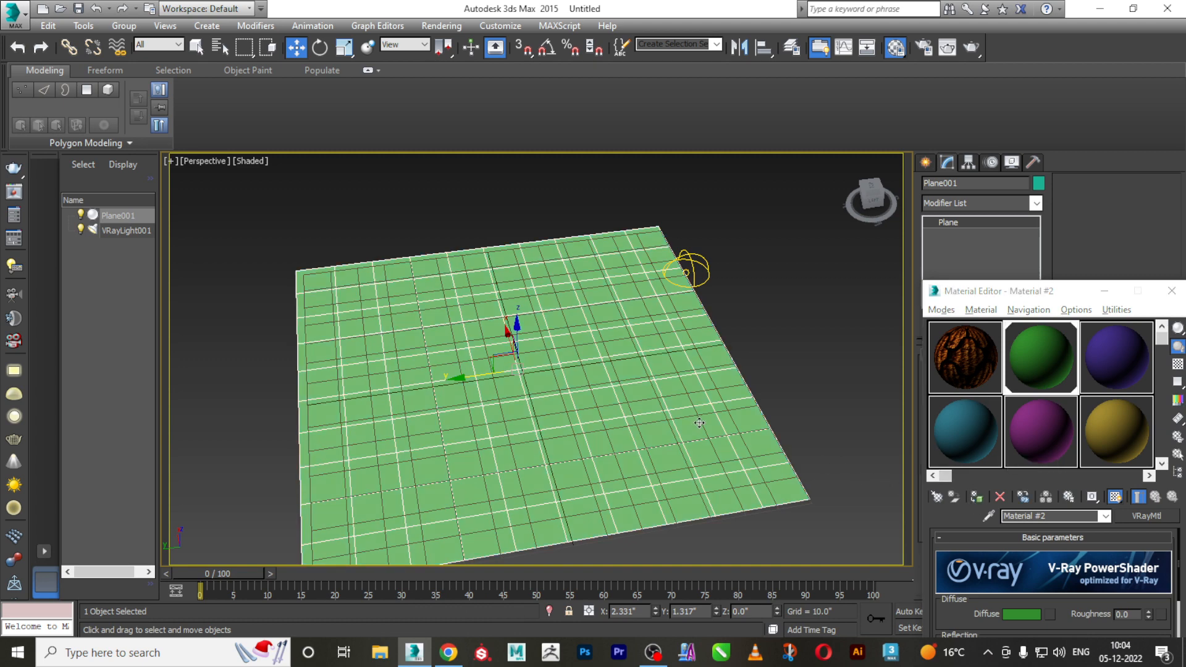
{"action": "middle_click_drag", "start_coordinate": [669, 443], "coordinate": [649, 407], "text": "alt"}
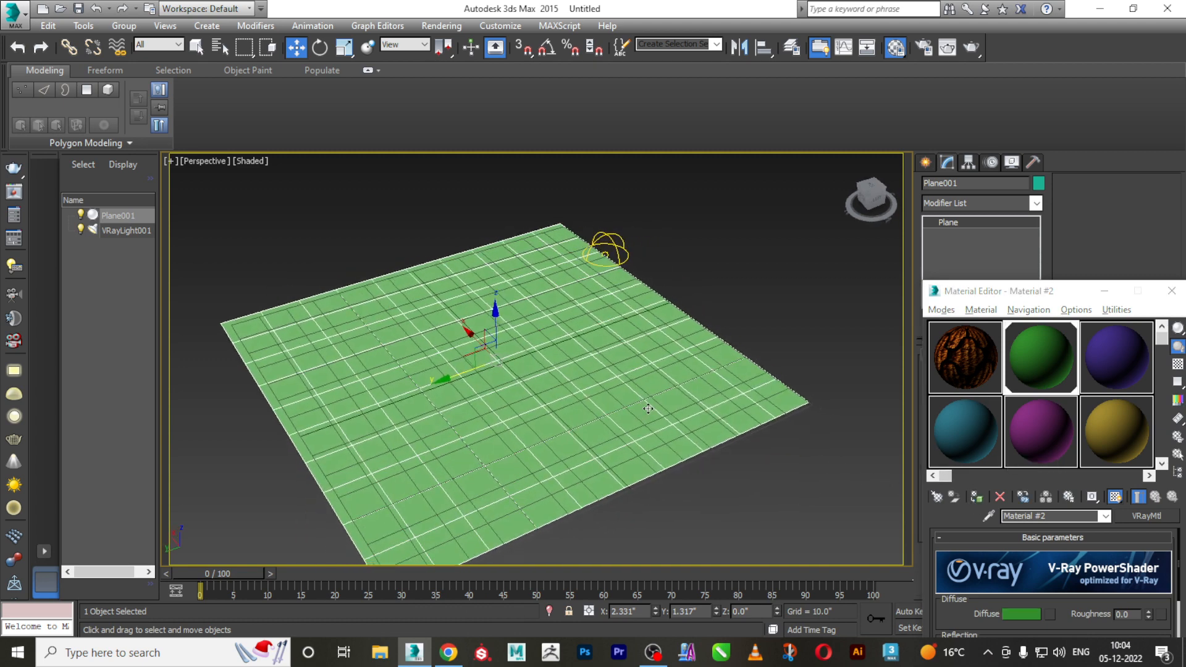
Load the green-grass-seamless-texture JPG from the Desktop as a bitmap into the diffuse map of Material #3
{"action": "left_click", "coordinate": [1115, 365]}
{"action": "left_click_drag", "start_coordinate": [968, 302], "coordinate": [859, 190]}
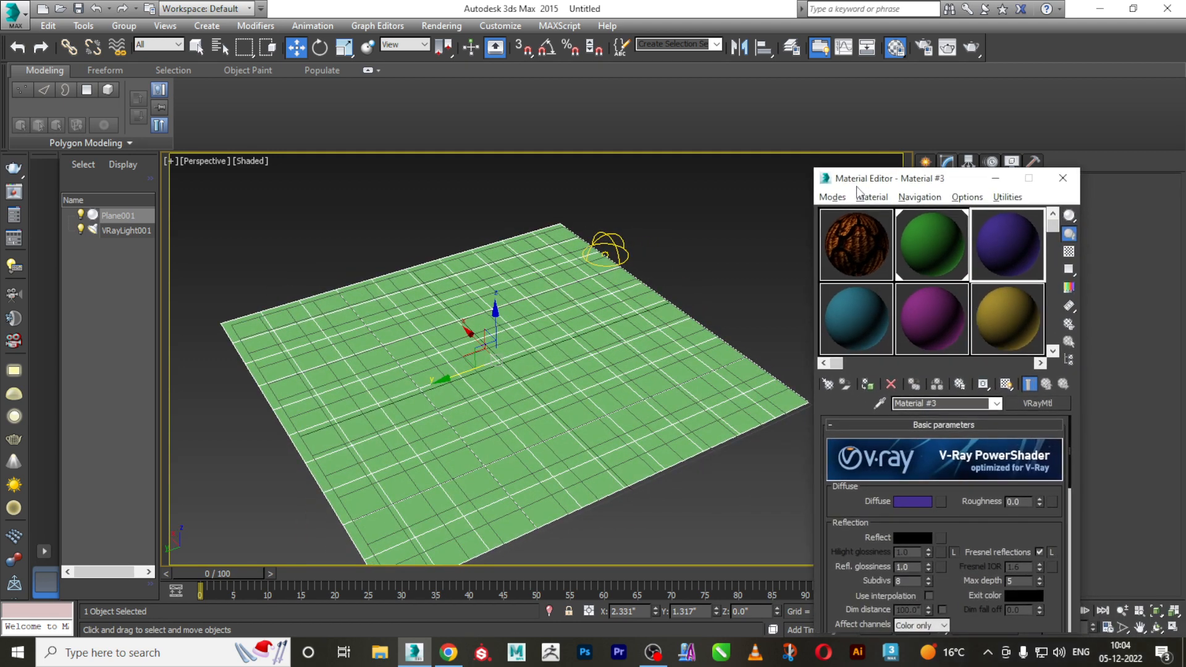
{"action": "left_click", "coordinate": [940, 501]}
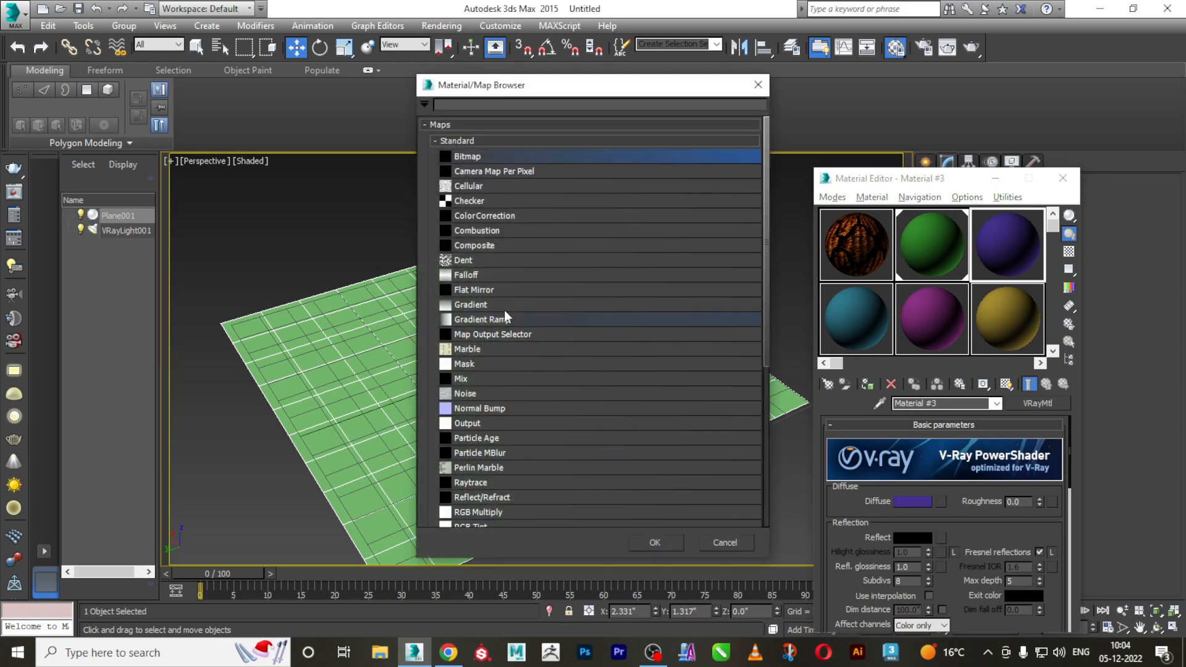
{"action": "double_click", "coordinate": [484, 158]}
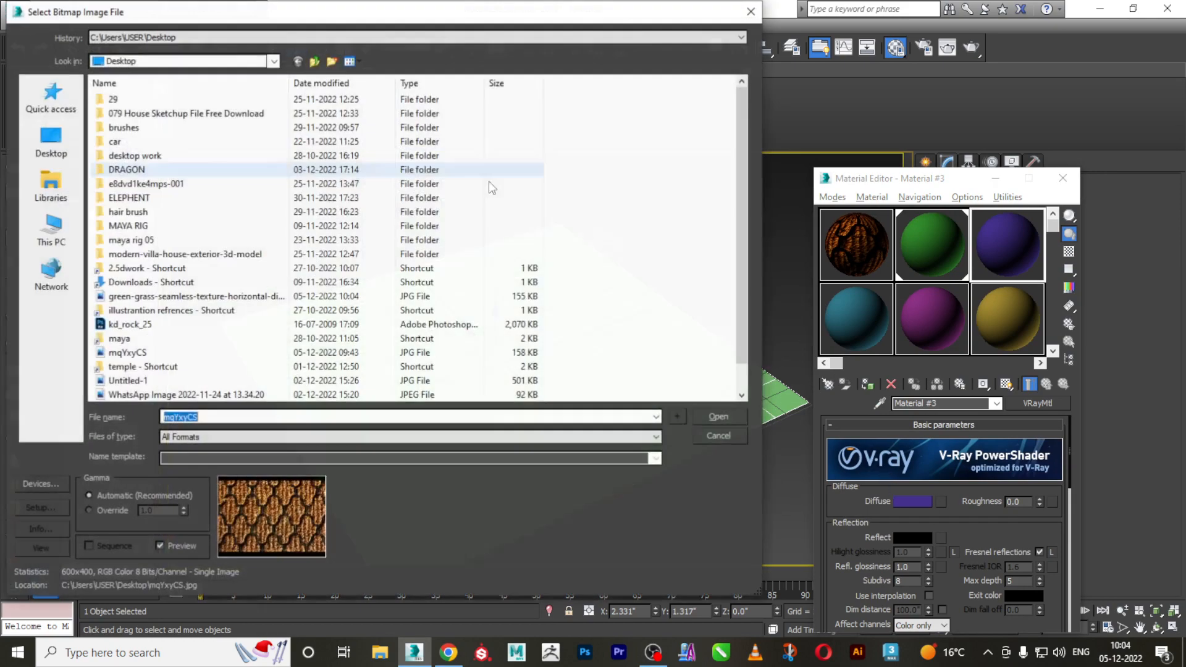
{"action": "left_click", "coordinate": [51, 141]}
{"action": "scroll", "coordinate": [278, 364], "scroll_direction": "down", "scroll_amount": 1}
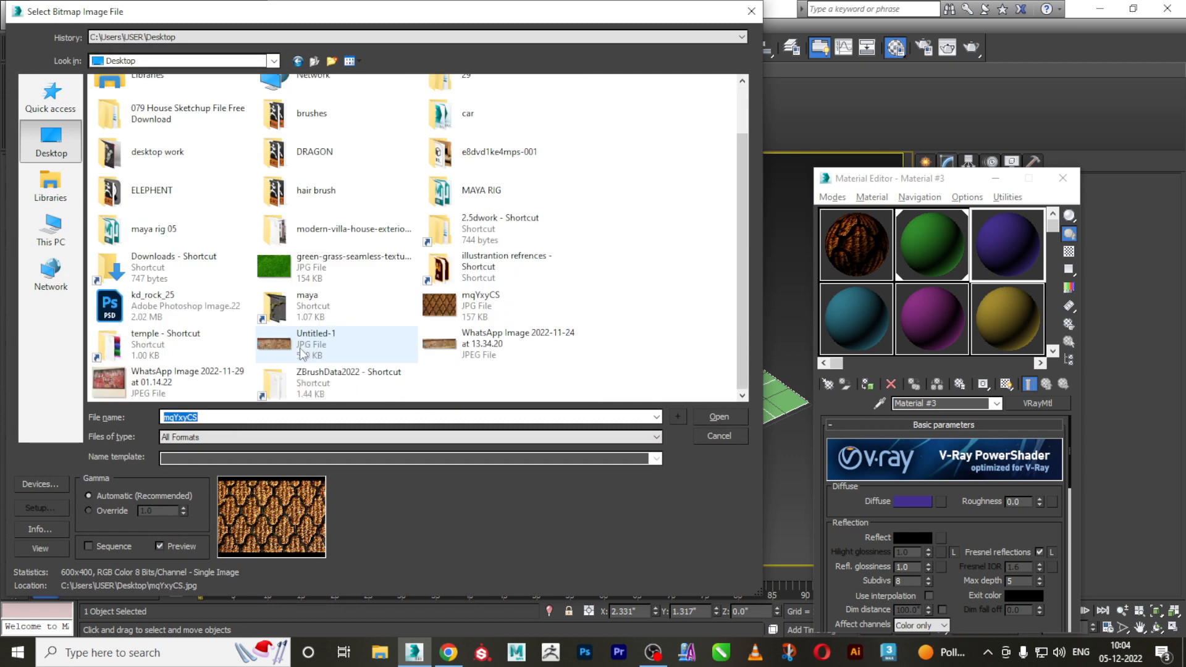
{"action": "left_click", "coordinate": [290, 276]}
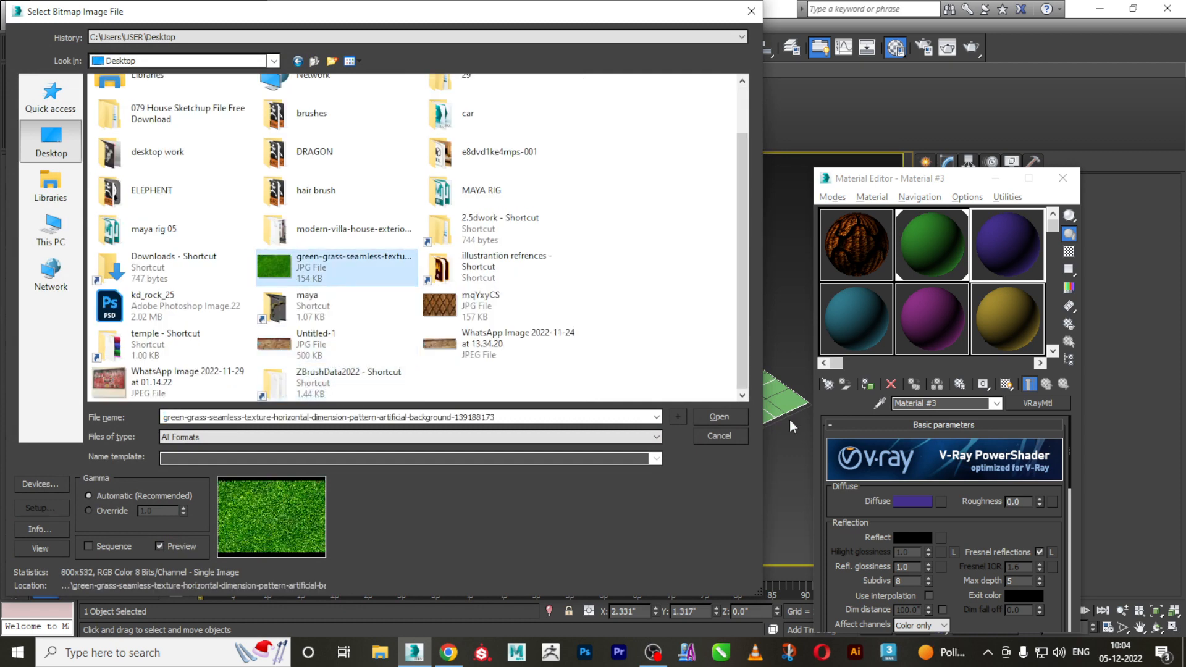
{"action": "left_click", "coordinate": [719, 417]}
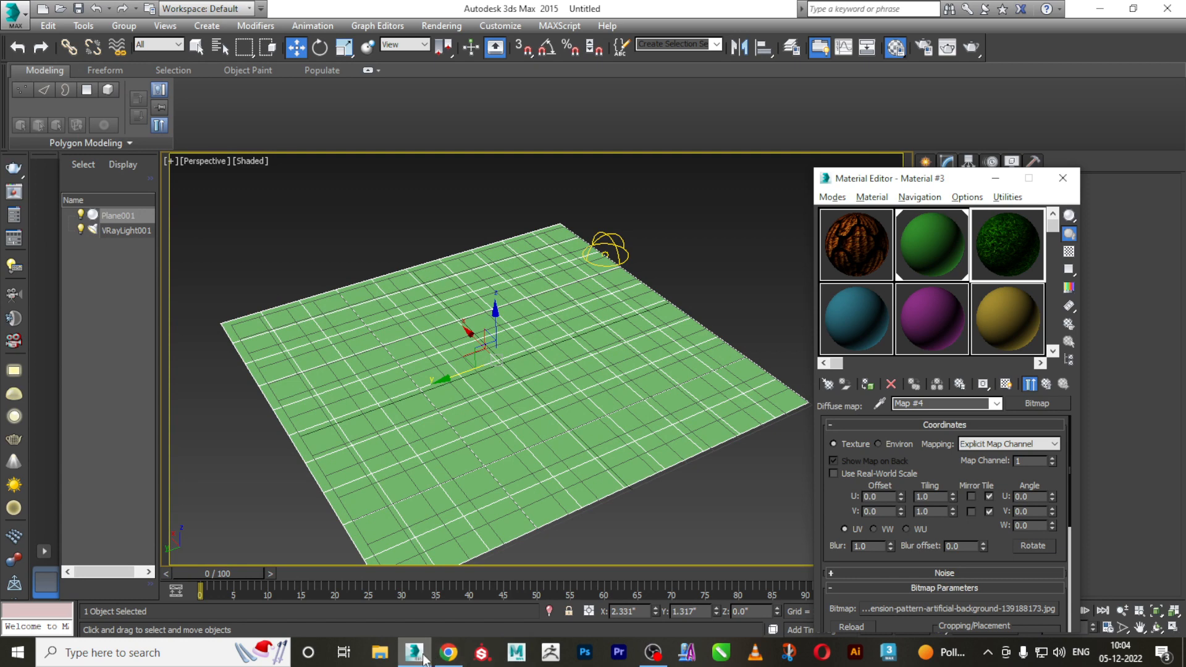
Switch to Chrome and search Google Images for "mud texture seamless"
{"action": "left_click", "coordinate": [449, 654]}
{"action": "scroll", "coordinate": [391, 400], "scroll_direction": "down", "scroll_amount": 3}
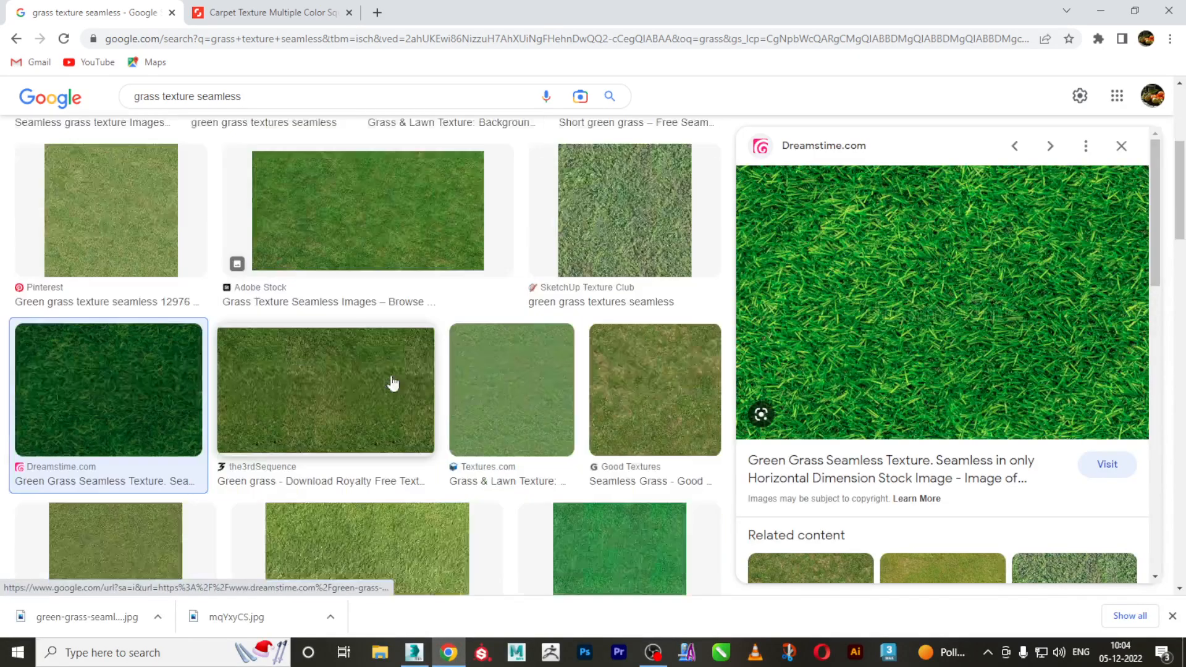
{"action": "scroll", "coordinate": [391, 384], "scroll_direction": "up", "scroll_amount": 5}
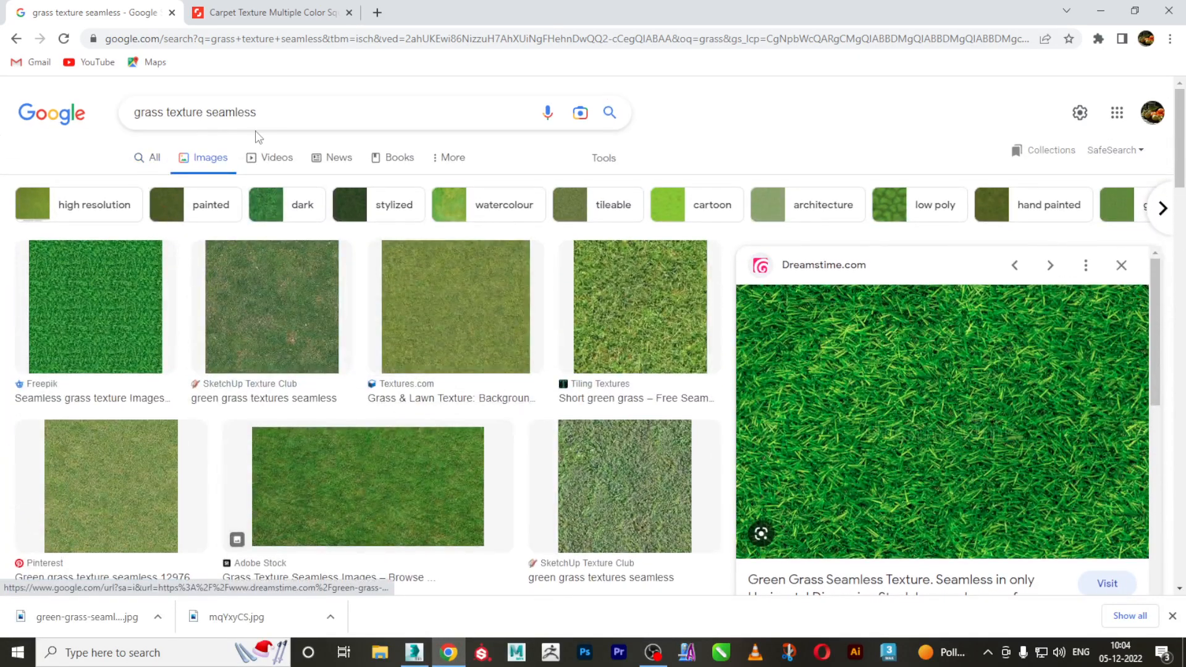
{"action": "left_click", "coordinate": [273, 112]}
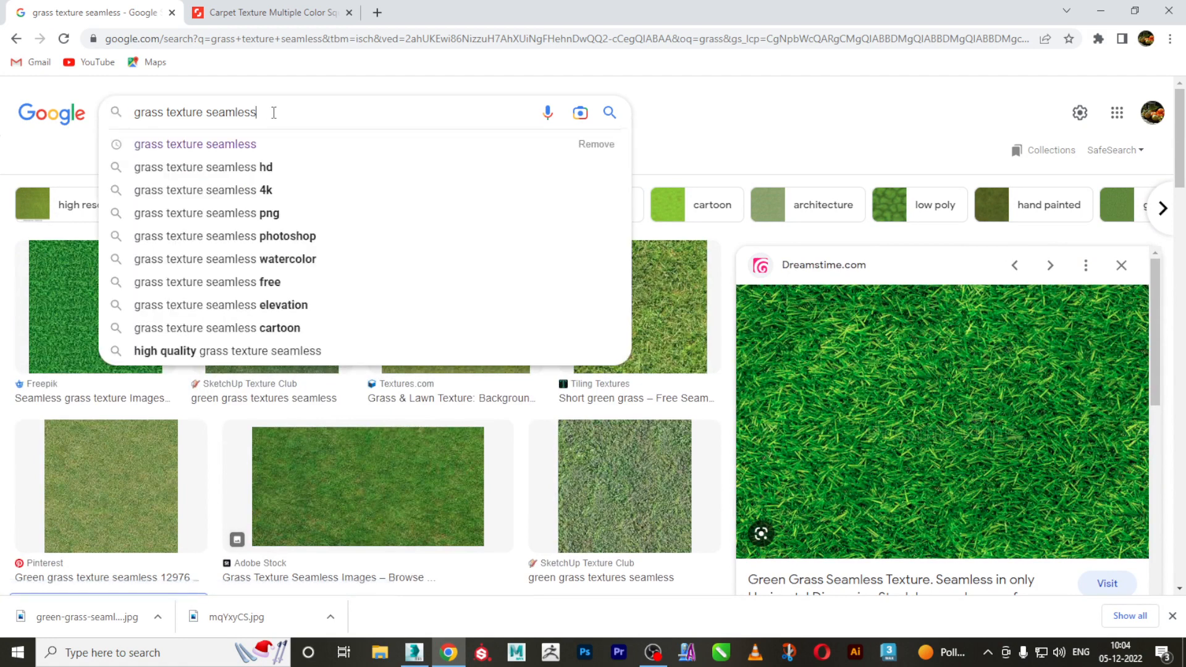
{"action": "double_click", "coordinate": [163, 112]}
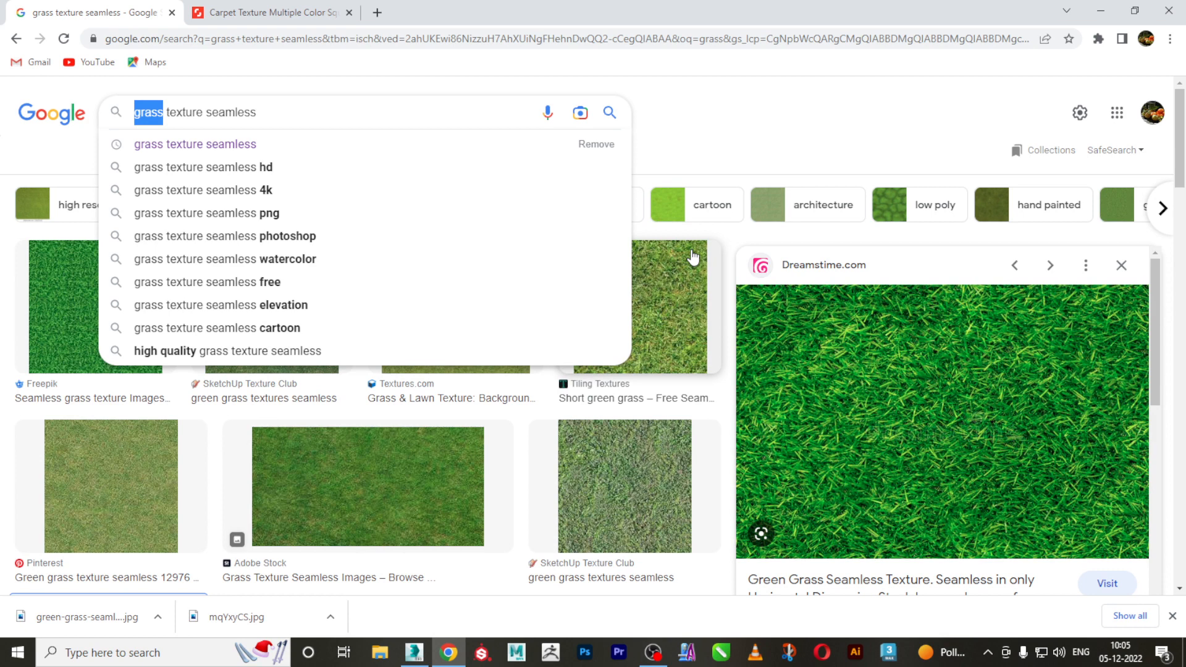
{"action": "type", "text": "m"}
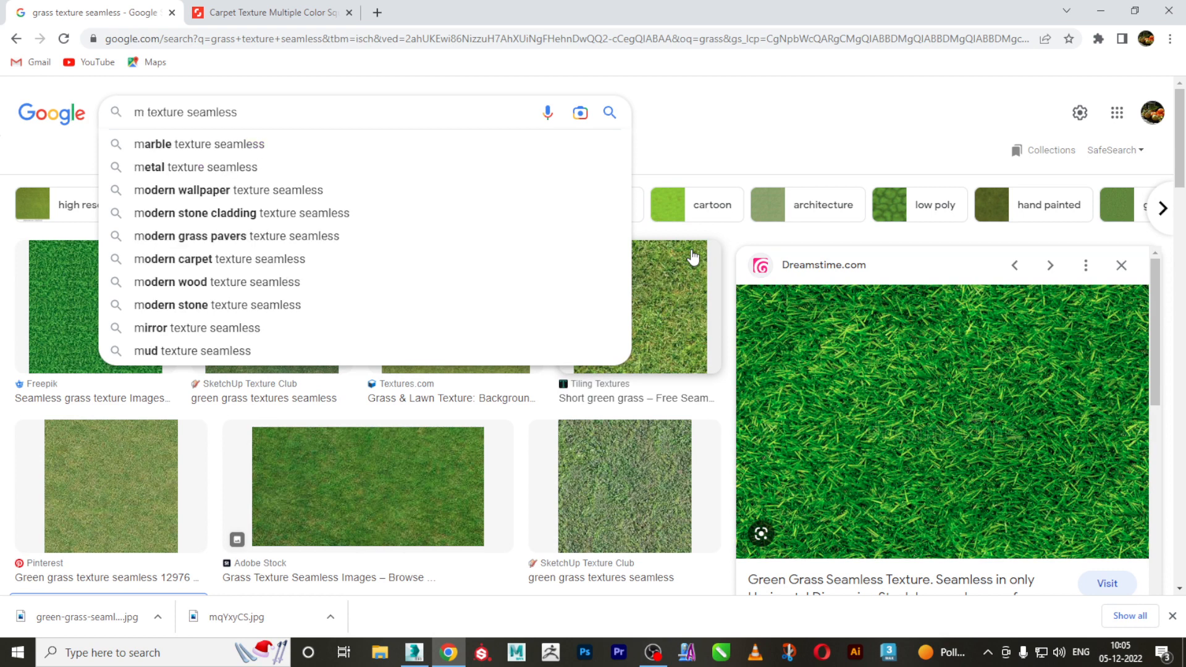
{"action": "type", "text": "ud"}
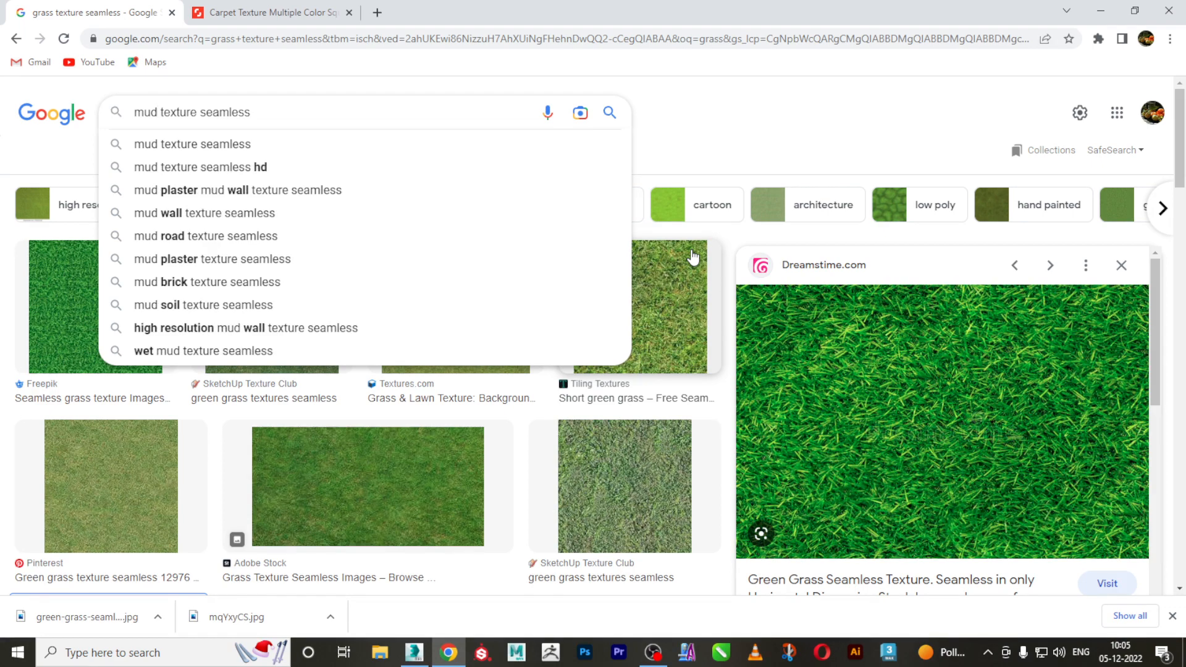
{"action": "key", "text": "Return"}
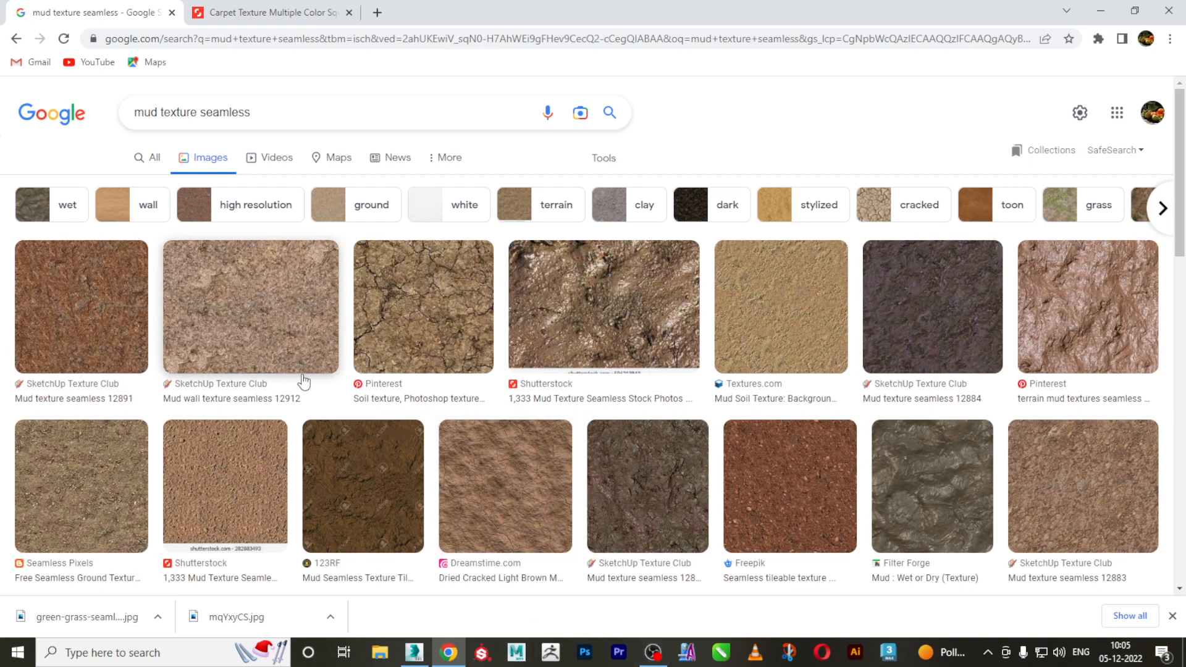
Find the image "Mud texture seamless 12896" in the results and save it to the Desktop as the JPEG "images"
{"action": "scroll", "coordinate": [308, 392], "scroll_direction": "down", "scroll_amount": 3}
{"action": "scroll", "coordinate": [307, 391], "scroll_direction": "down", "scroll_amount": 4}
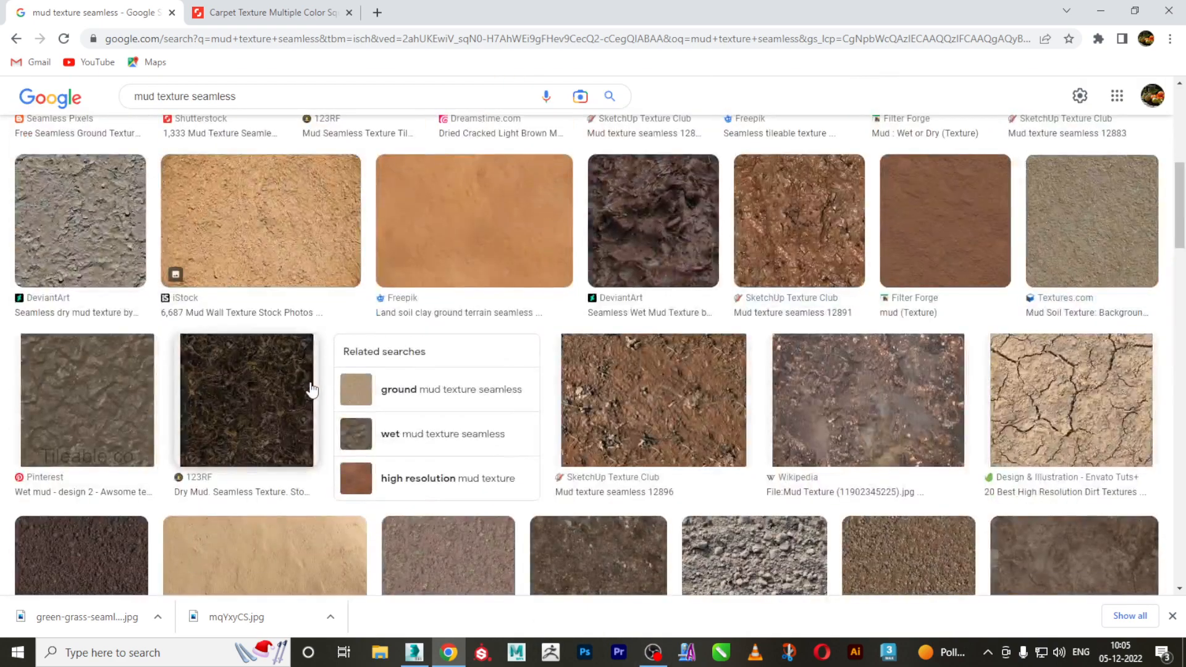
{"action": "scroll", "coordinate": [284, 371], "scroll_direction": "down", "scroll_amount": 1}
{"action": "left_click", "coordinate": [252, 332]}
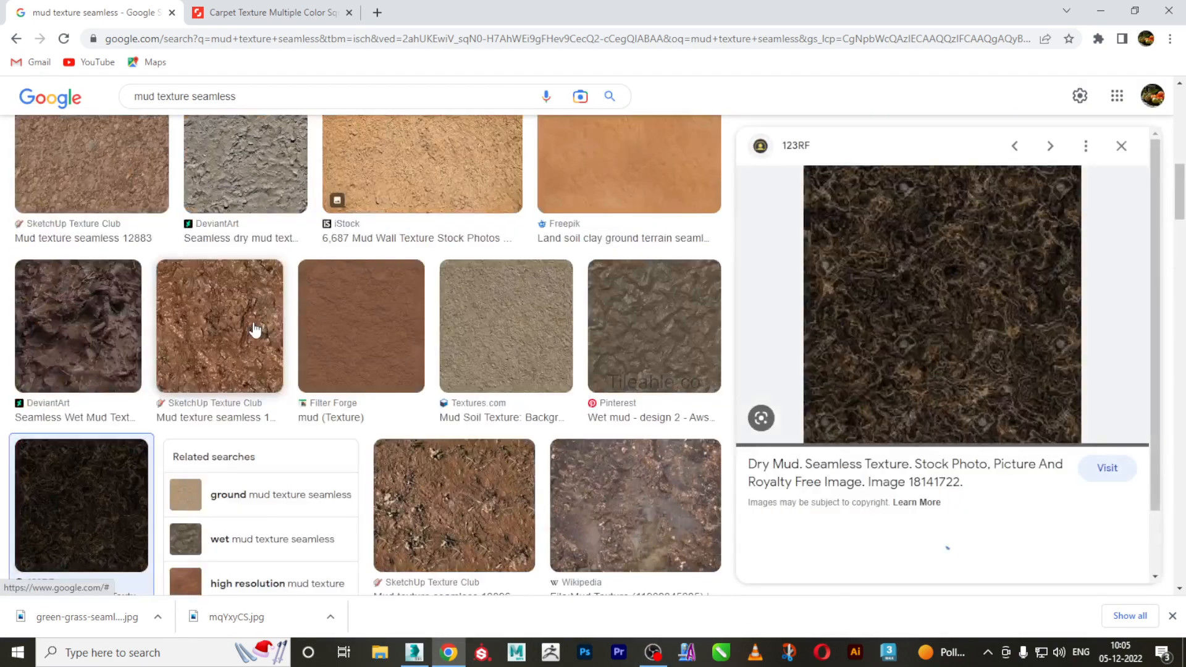
{"action": "scroll", "coordinate": [435, 371], "scroll_direction": "down", "scroll_amount": 2}
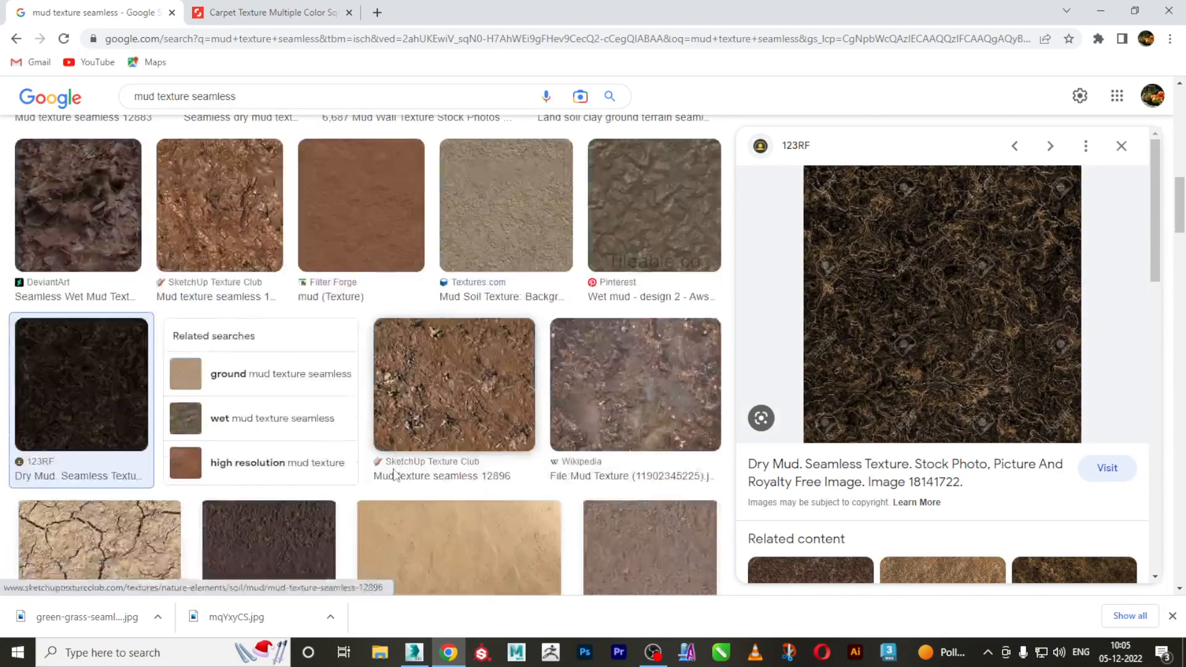
{"action": "left_click", "coordinate": [436, 364]}
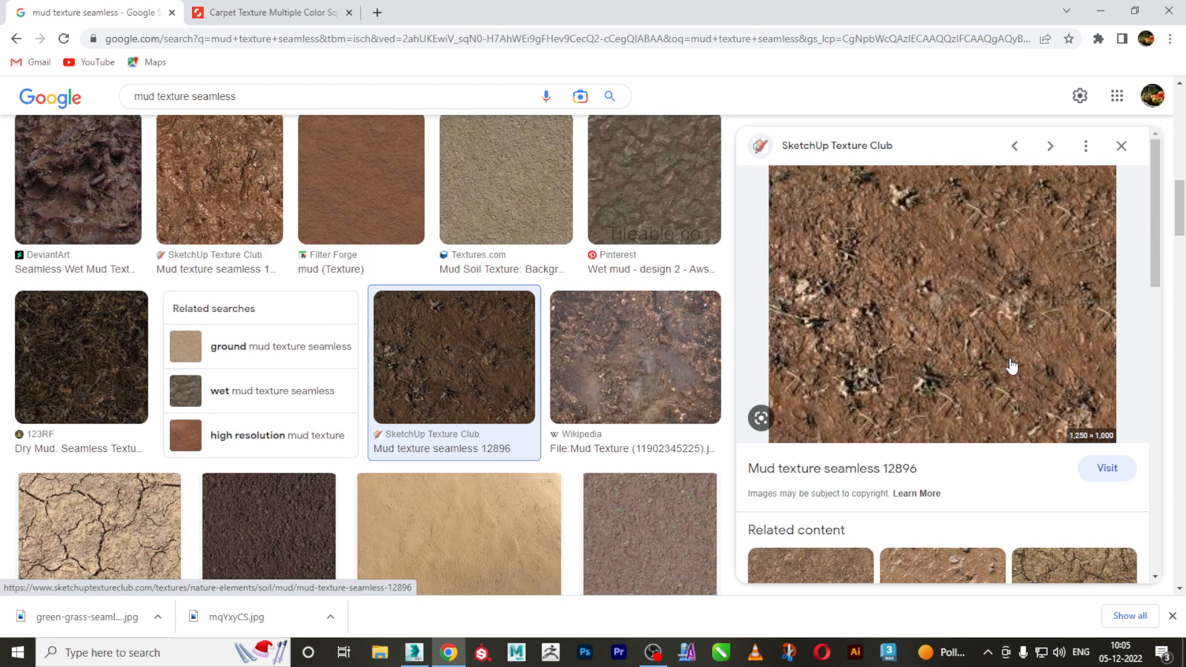
{"action": "right_click", "coordinate": [912, 270]}
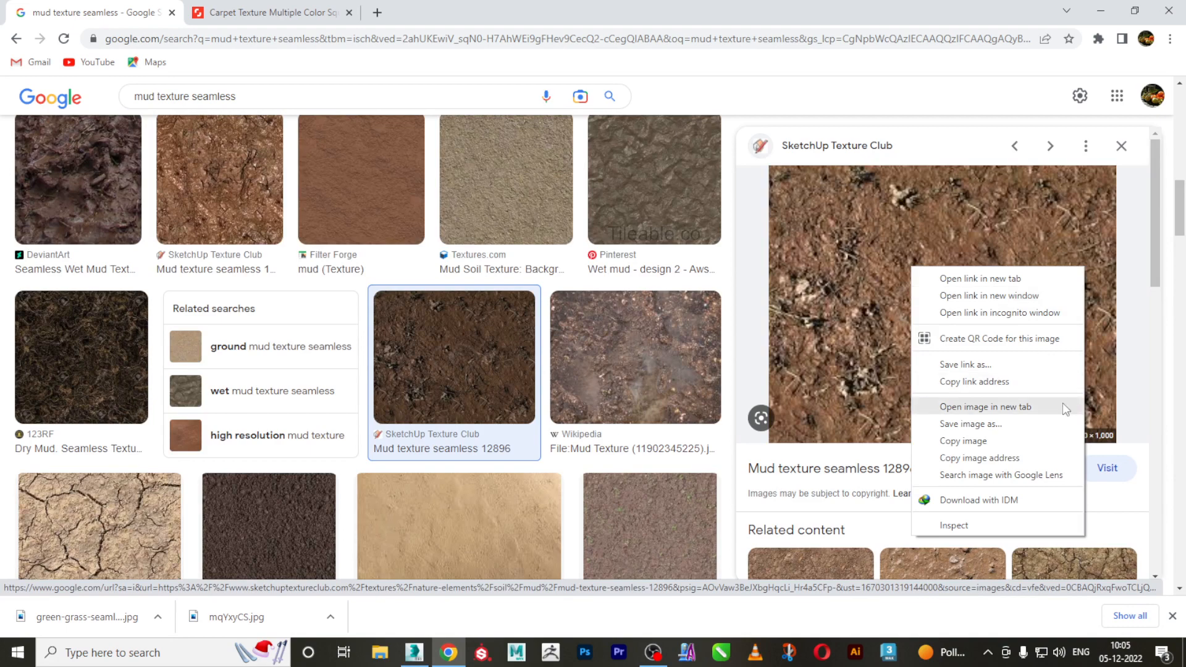
{"action": "left_click", "coordinate": [1003, 426]}
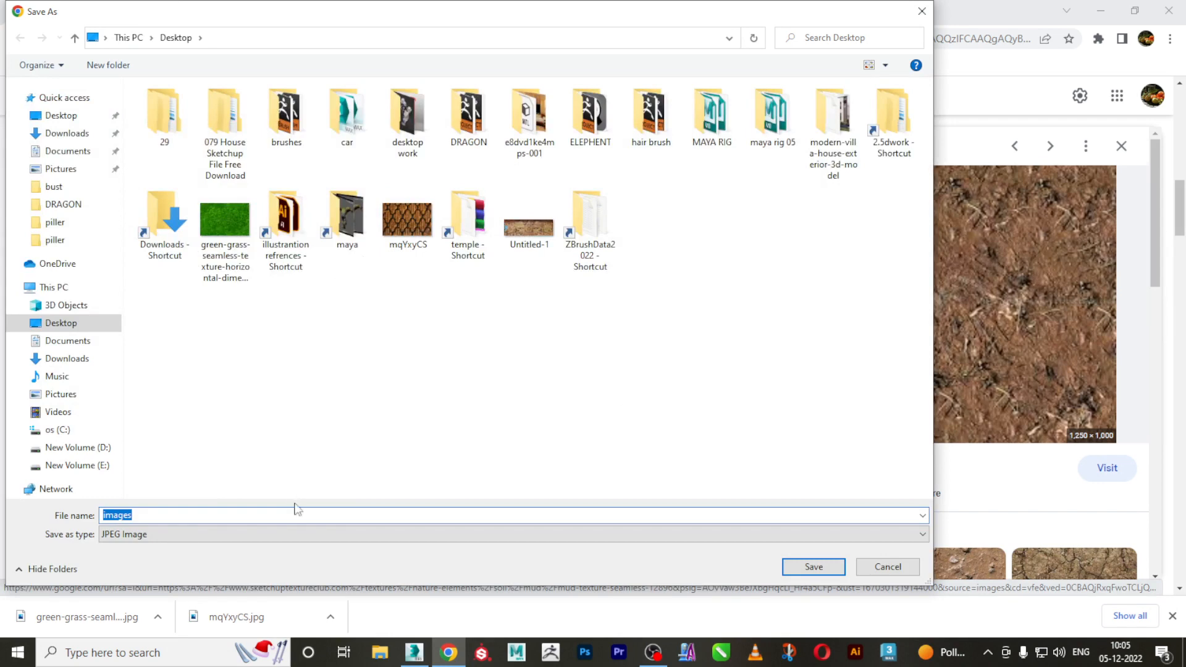
{"action": "left_click", "coordinate": [814, 568]}
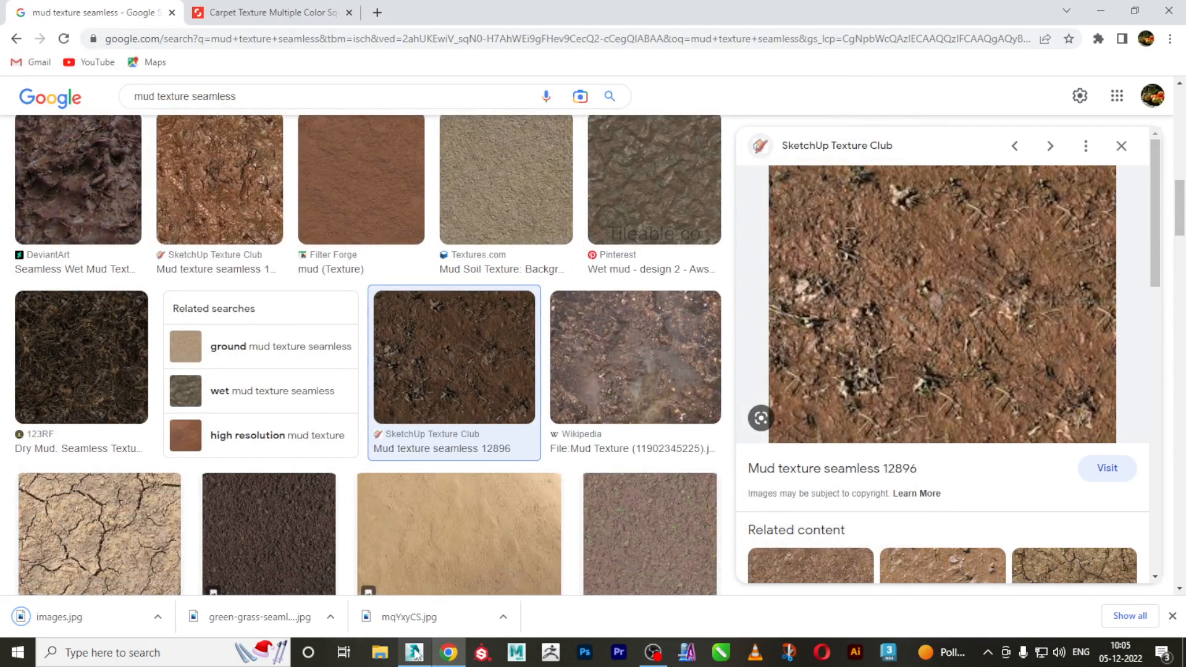
Switch to 3ds Max and load images.jpg from the Desktop as a bitmap into the diffuse map of Material #7
{"action": "mouse_move", "coordinate": [422, 657]}
{"action": "left_click", "coordinate": [408, 612]}
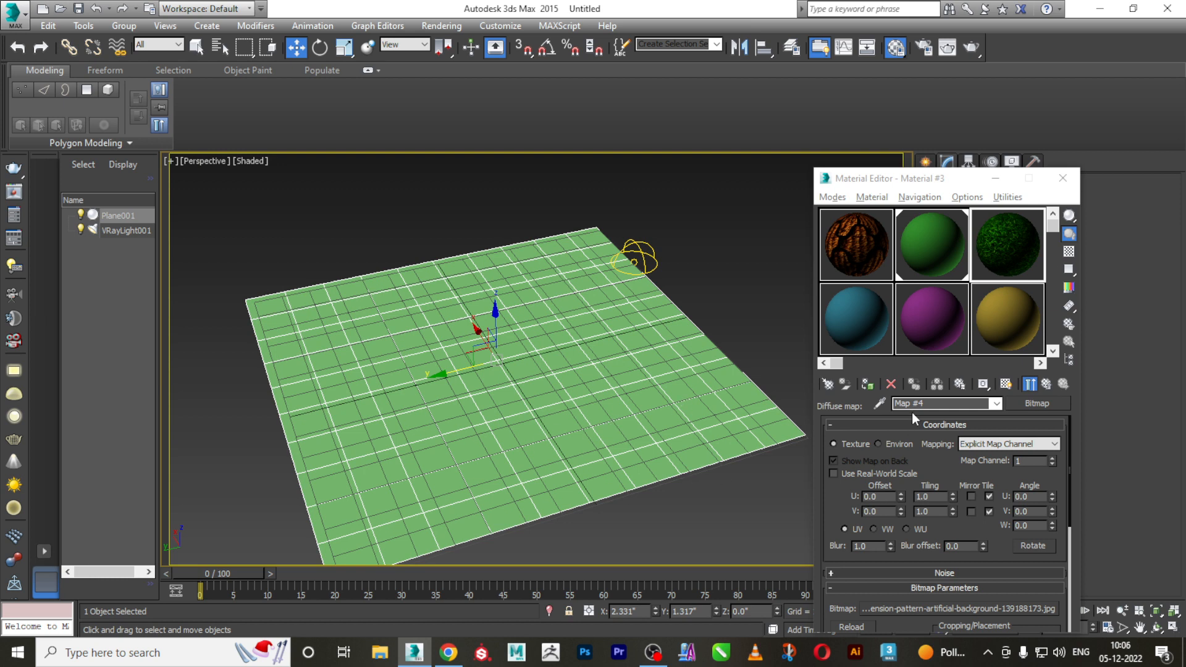
{"action": "left_click", "coordinate": [862, 325]}
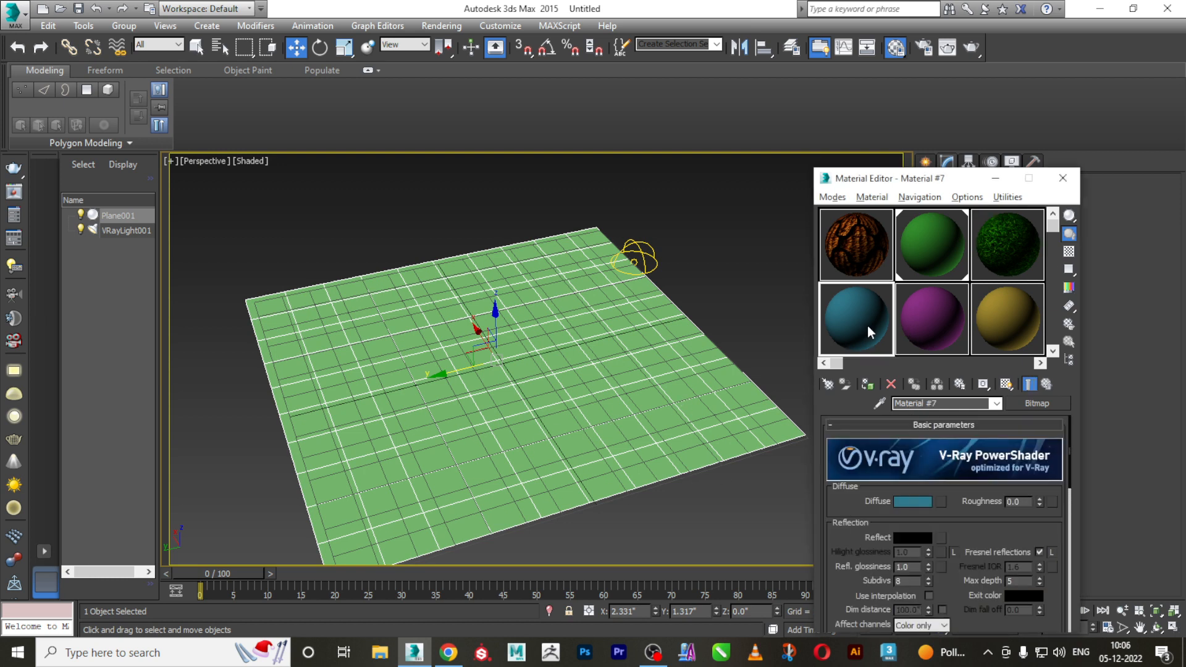
{"action": "left_click", "coordinate": [941, 502]}
{"action": "double_click", "coordinate": [494, 155]}
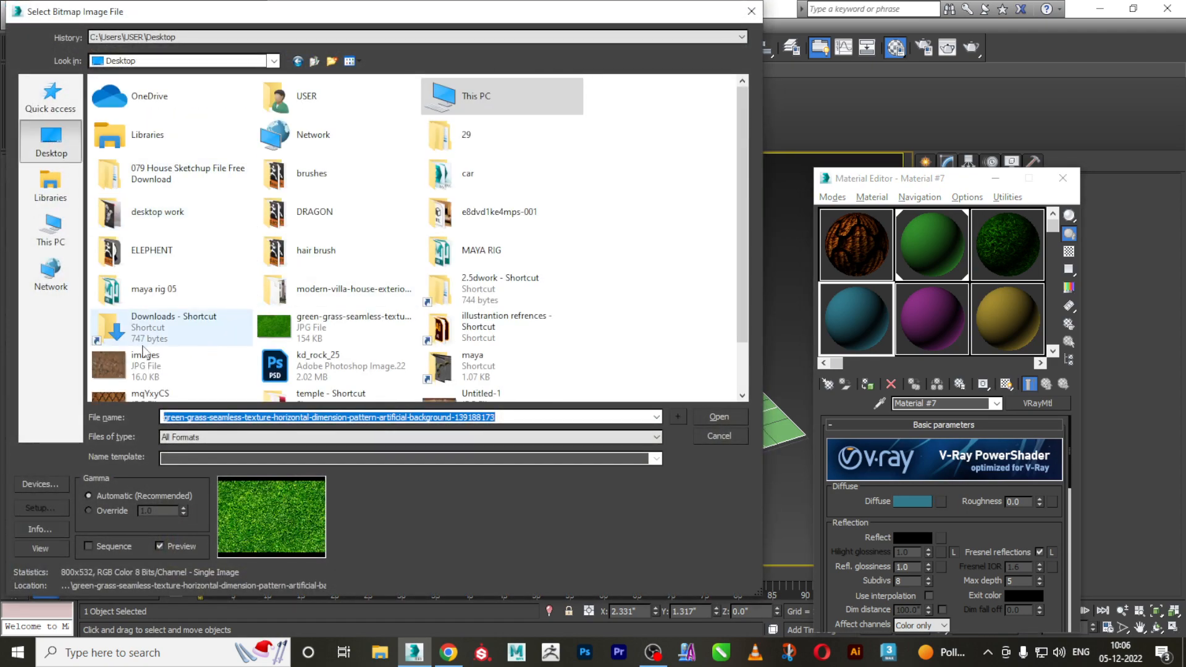
{"action": "left_click", "coordinate": [143, 364]}
{"action": "left_click", "coordinate": [733, 418]}
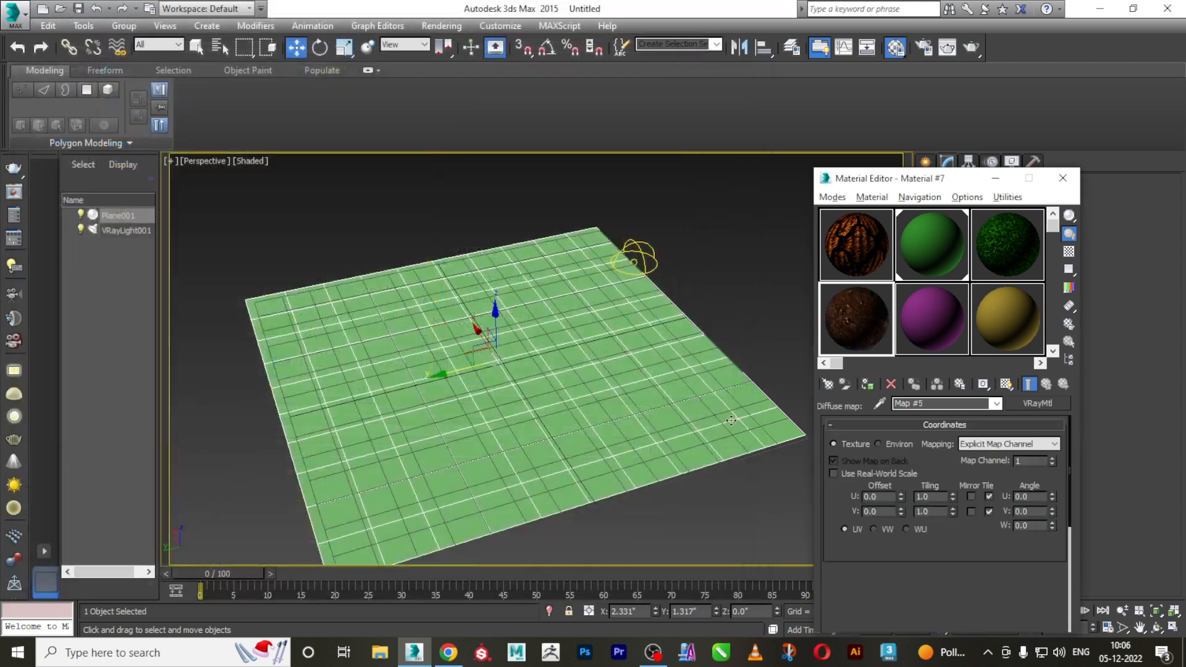
Assign Material #7 to the plane, show its mud texture in the viewport and close the Material Editor
{"action": "left_click", "coordinate": [867, 384]}
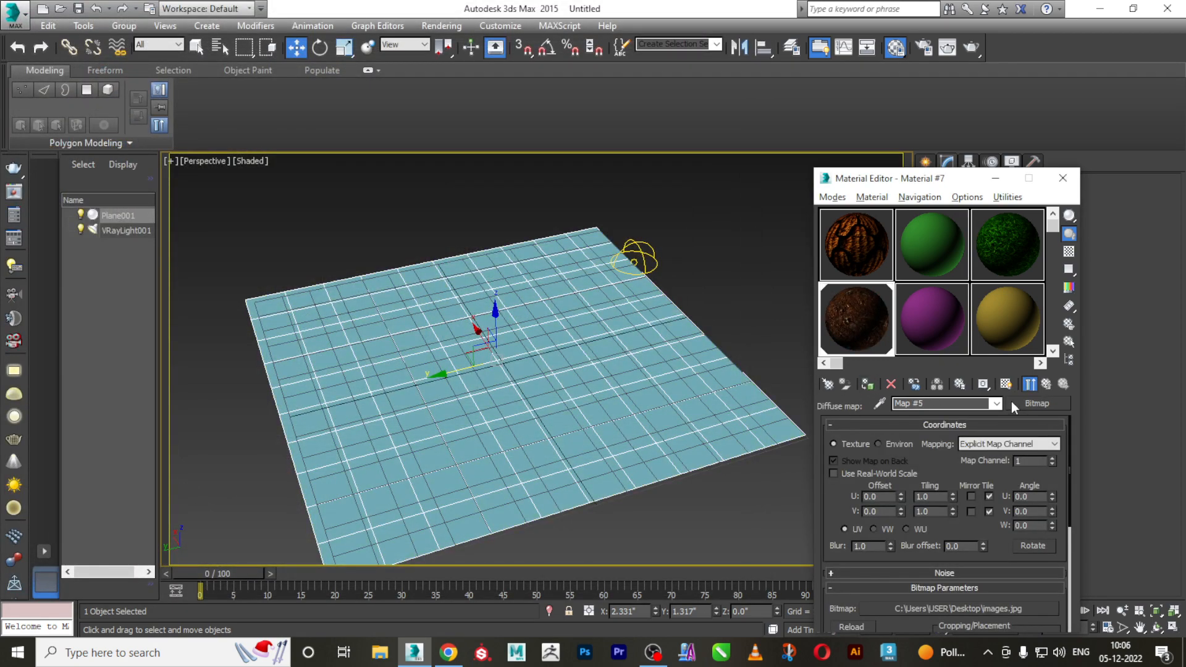
{"action": "left_click", "coordinate": [1006, 388]}
{"action": "middle_click_drag", "start_coordinate": [649, 405], "coordinate": [650, 452], "text": "alt"}
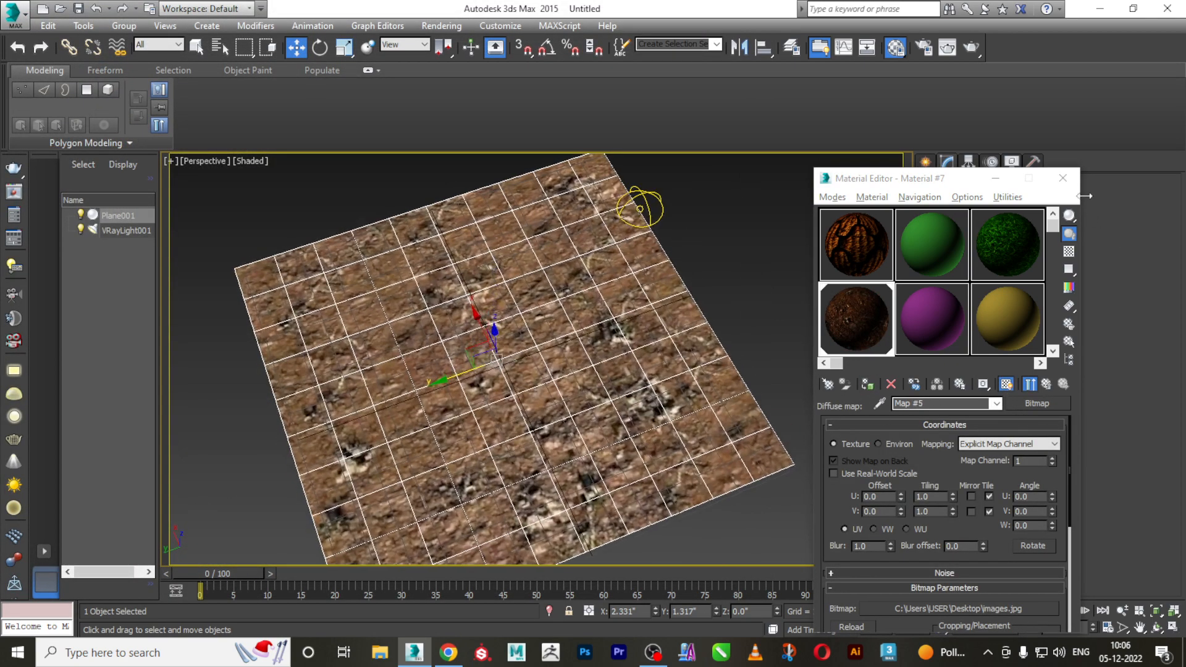
{"action": "left_click", "coordinate": [1062, 178]}
Add a UVW Map modifier to the plane and bitmap-fit its mapping to images.jpg from the Desktop
{"action": "left_click", "coordinate": [978, 204]}
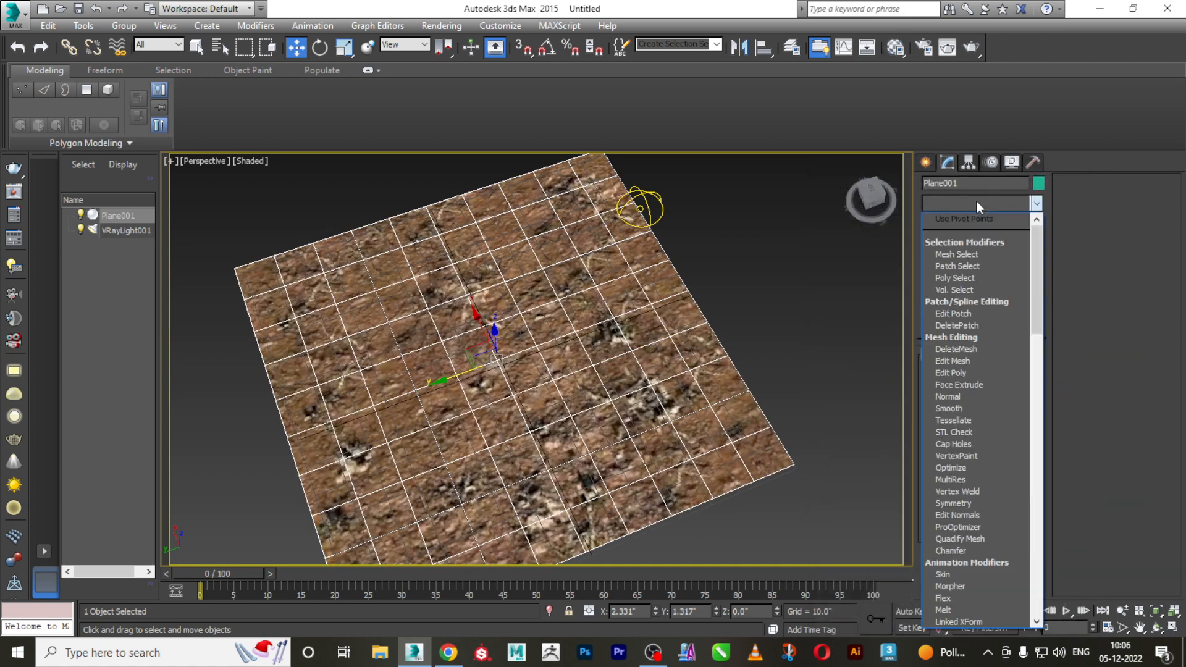
{"action": "key", "text": "u"}
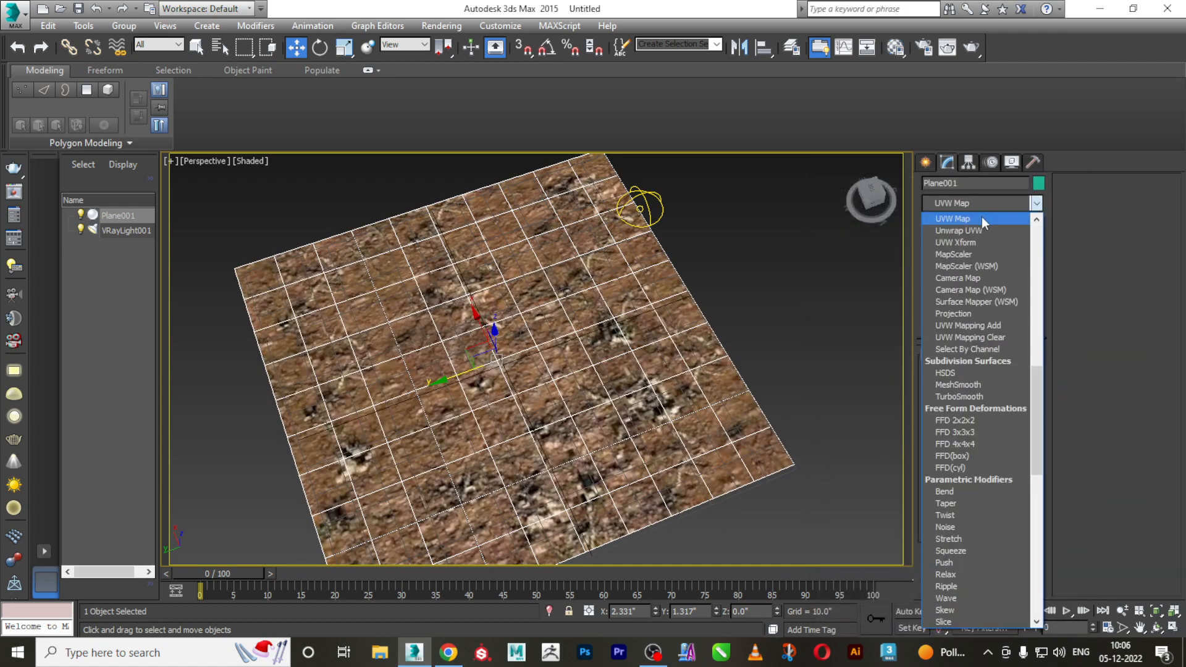
{"action": "left_click", "coordinate": [981, 217]}
{"action": "middle_click_drag", "start_coordinate": [764, 351], "coordinate": [786, 372], "text": "alt"}
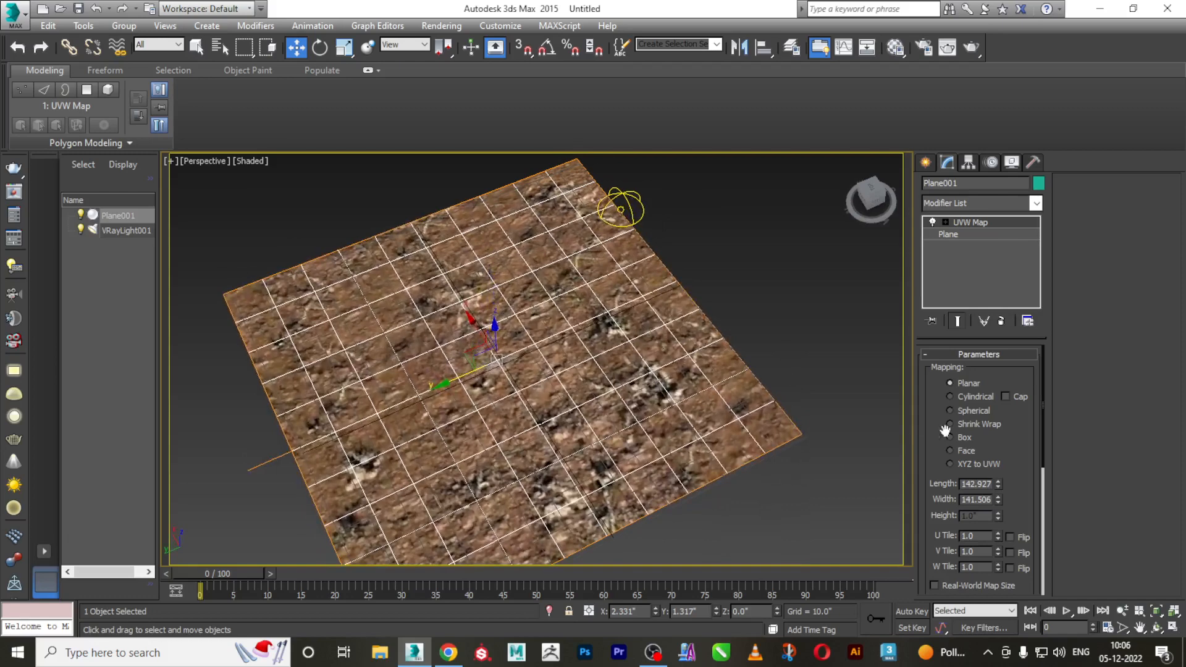
{"action": "scroll", "coordinate": [999, 433], "scroll_direction": "down", "scroll_amount": 5}
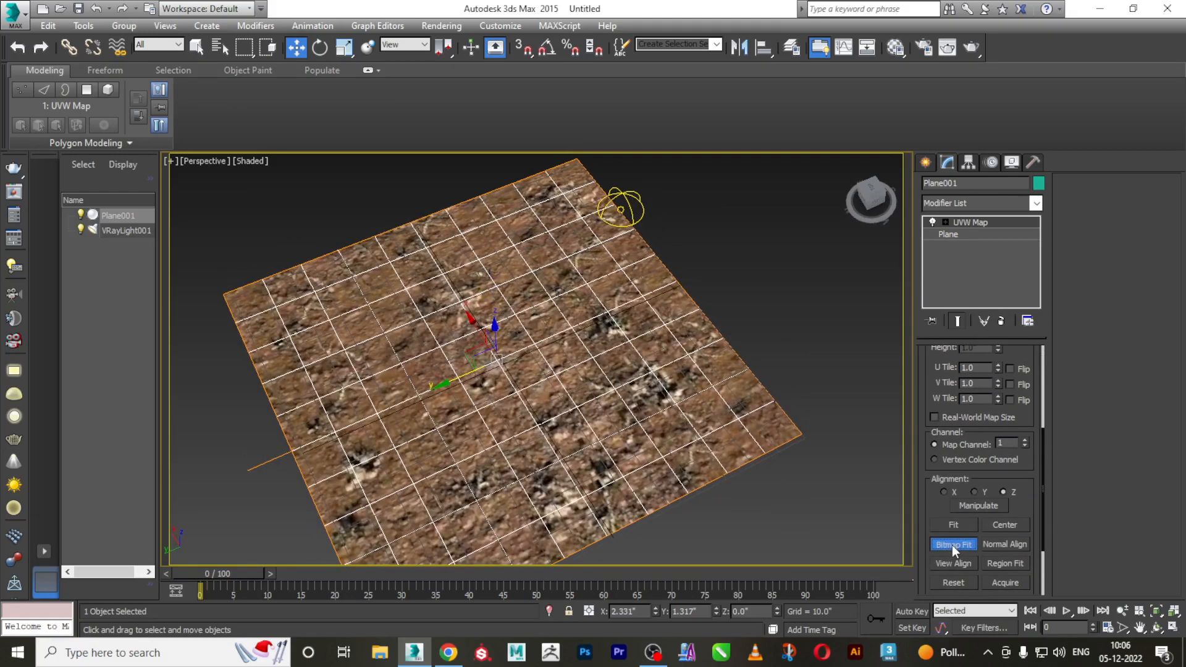
{"action": "left_click", "coordinate": [951, 545]}
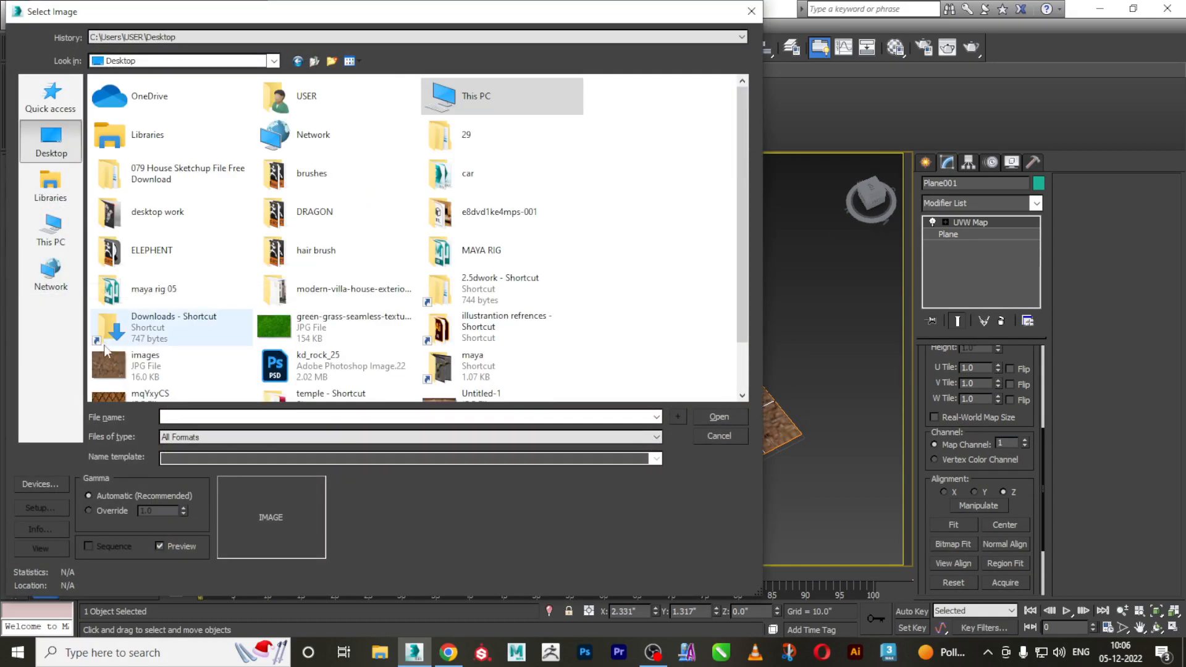
{"action": "left_click", "coordinate": [117, 363]}
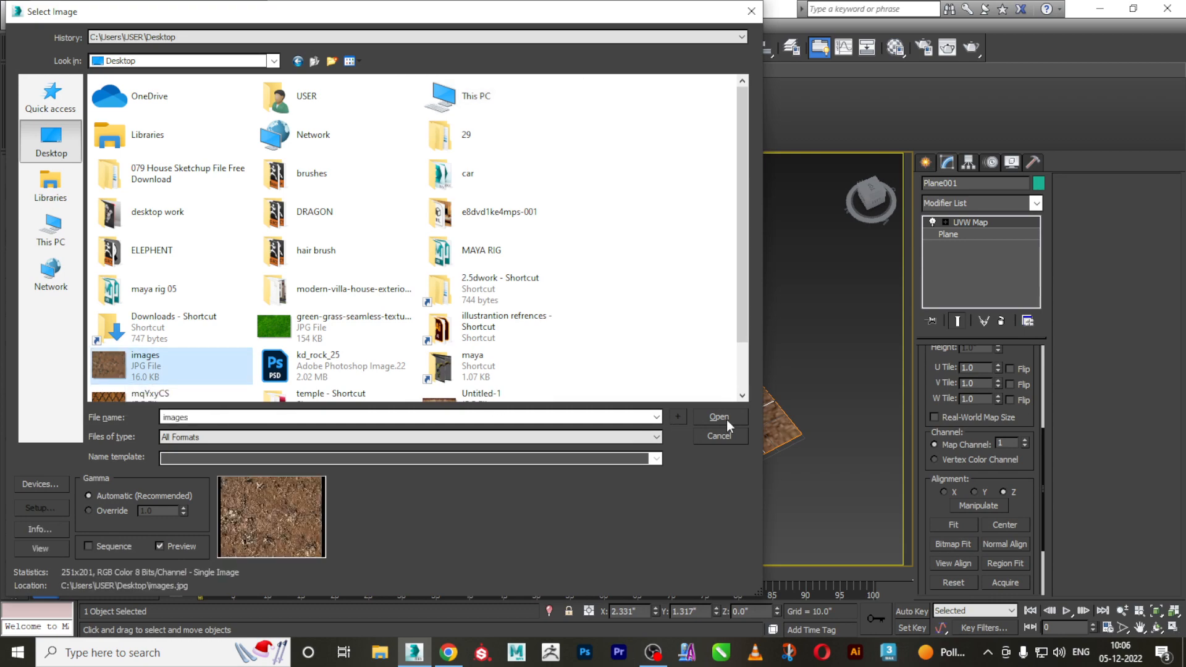
{"action": "left_click", "coordinate": [727, 420]}
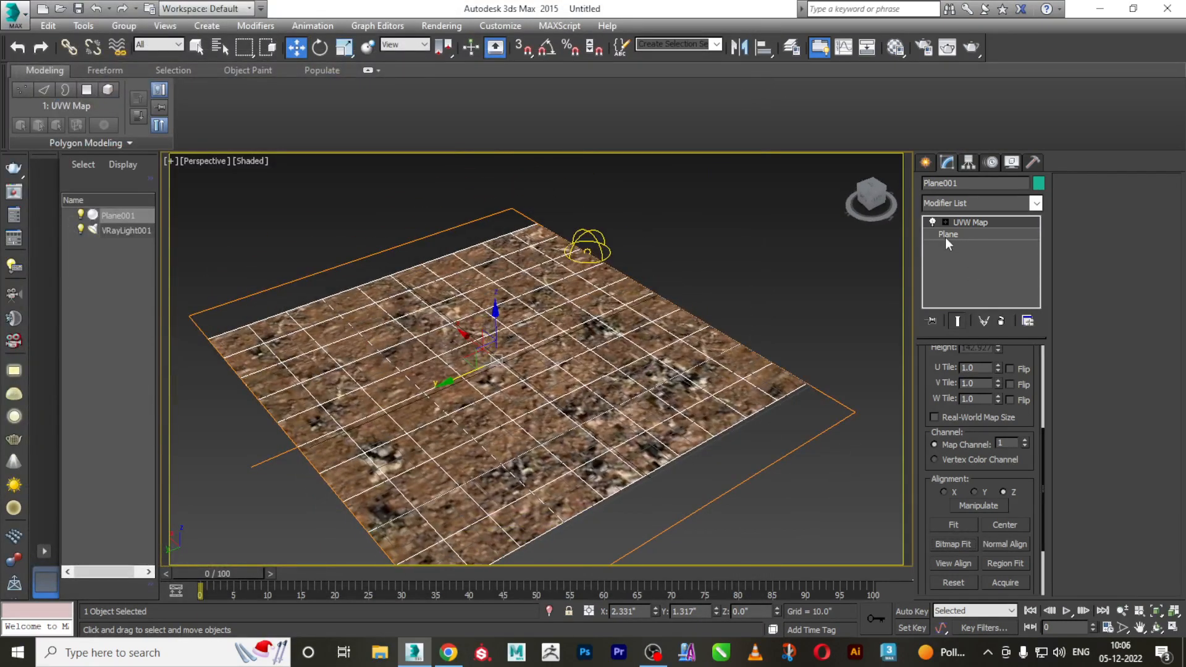
Scale down the UVW Map gizmo so the mud texture repeats smaller across the plane, and deselect the plane
{"action": "left_click", "coordinate": [945, 223]}
{"action": "left_click", "coordinate": [970, 234]}
{"action": "middle_click_drag", "start_coordinate": [550, 354], "coordinate": [662, 362], "text": "alt"}
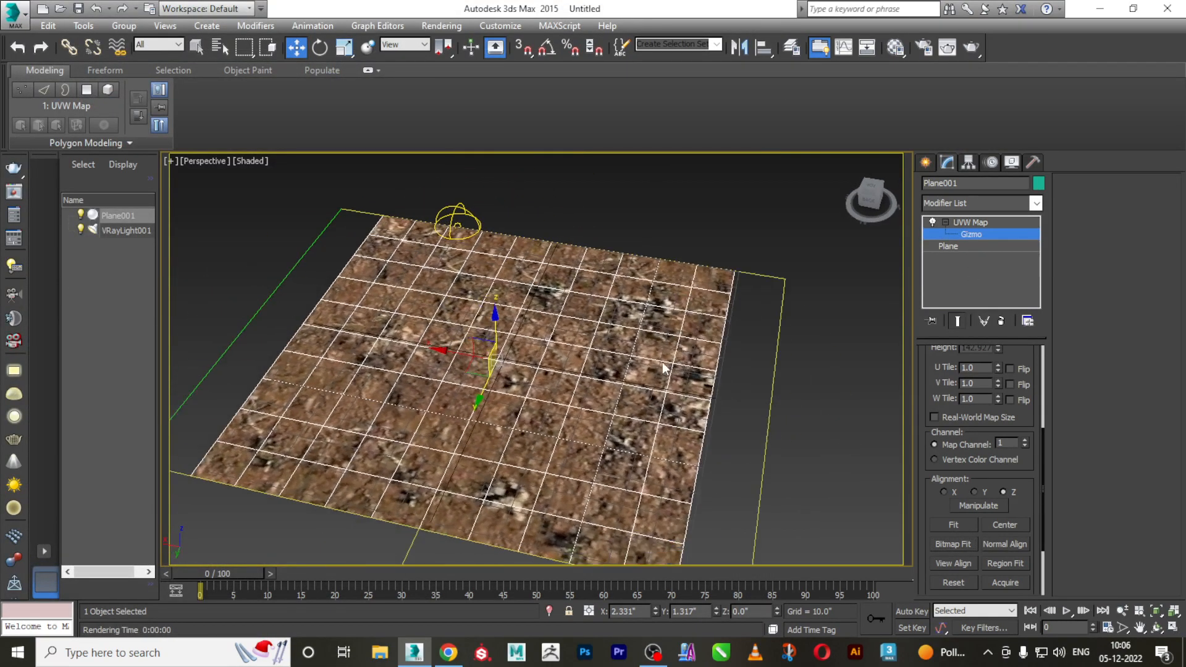
{"action": "key", "text": "r"}
{"action": "left_click_drag", "start_coordinate": [509, 365], "coordinate": [481, 417]}
{"action": "middle_click_drag", "start_coordinate": [481, 417], "coordinate": [556, 495], "text": "alt"}
{"action": "scroll", "coordinate": [549, 398], "scroll_direction": "up", "scroll_amount": 5}
{"action": "middle_click_drag", "start_coordinate": [547, 402], "coordinate": [743, 448], "text": "alt"}
{"action": "scroll", "coordinate": [571, 358], "scroll_direction": "down", "scroll_amount": 3}
{"action": "key", "text": "w"}
{"action": "middle_click_drag", "start_coordinate": [840, 465], "coordinate": [843, 459], "text": "alt"}
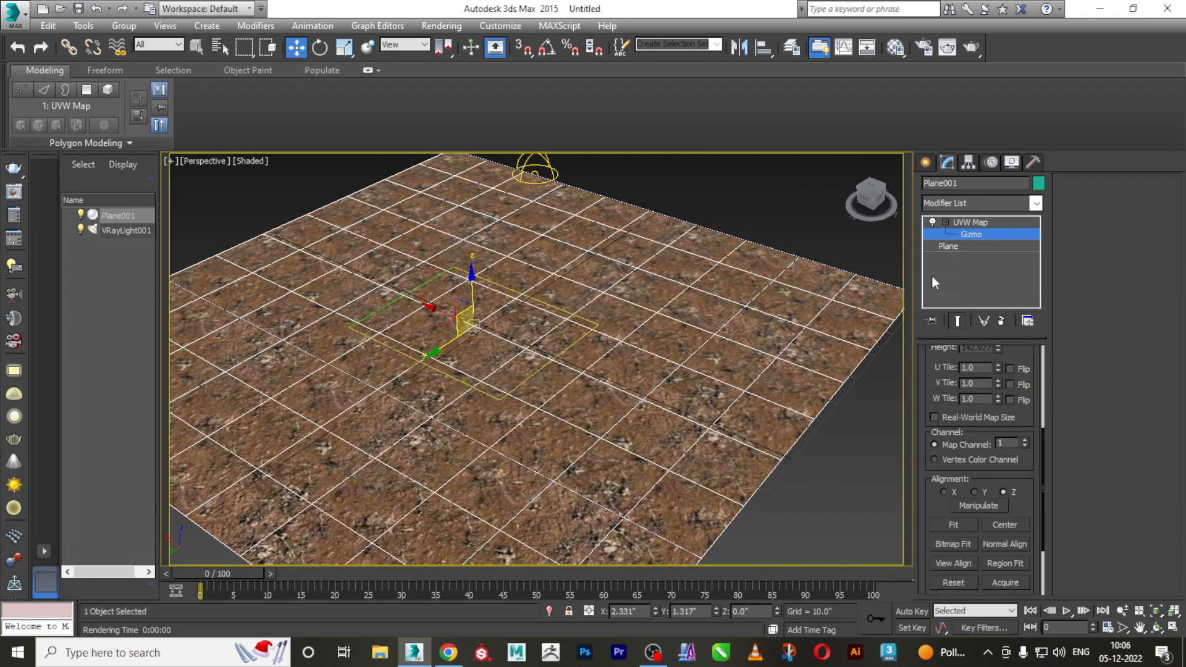
{"action": "left_click", "coordinate": [924, 162]}
{"action": "left_click", "coordinate": [751, 182]}
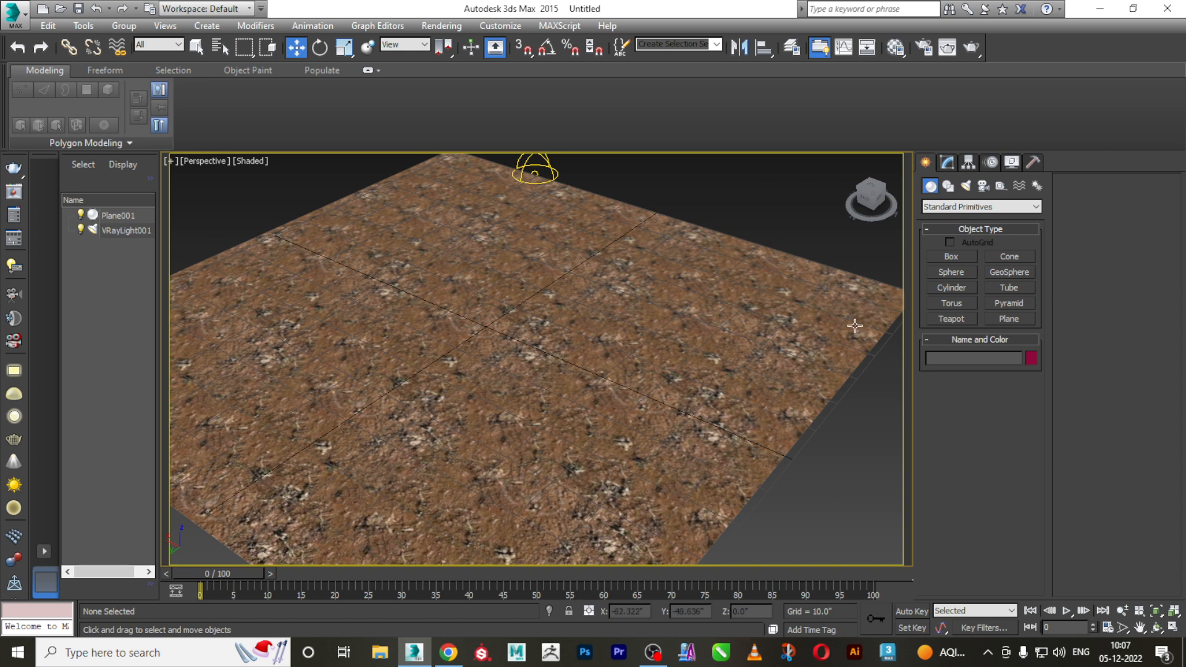
Test-render the mud-textured plane in the Perspective view and close the render progress window
{"action": "middle_click_drag", "start_coordinate": [682, 373], "coordinate": [657, 374], "text": "alt"}
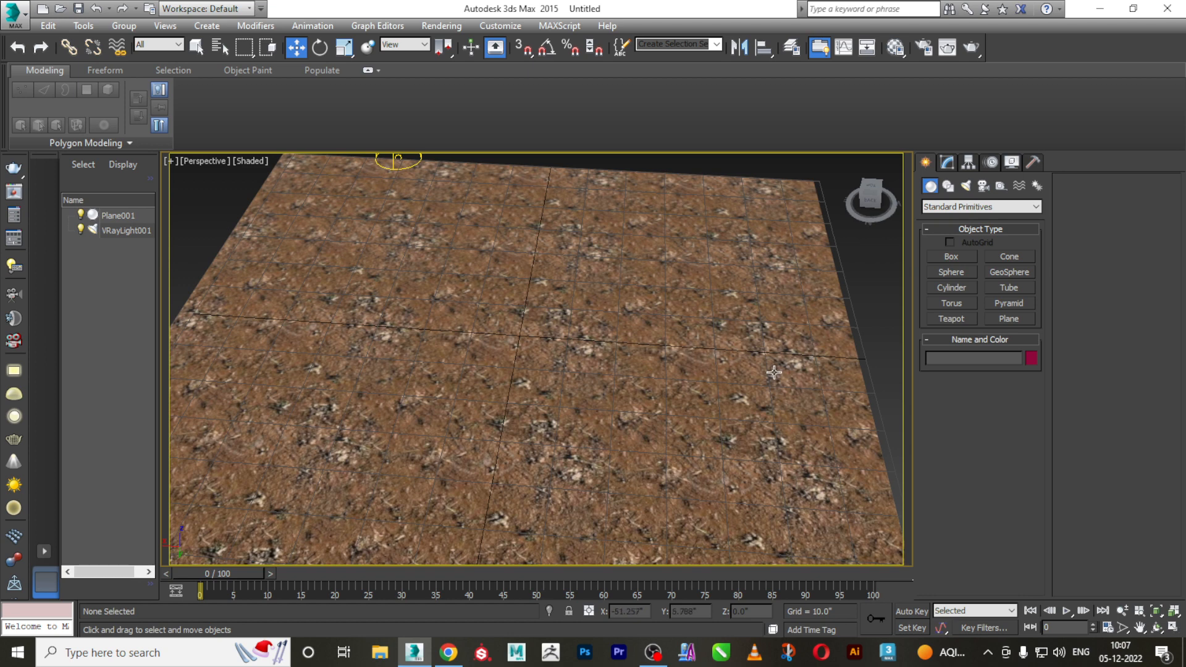
{"action": "middle_click_drag", "start_coordinate": [659, 397], "coordinate": [680, 401], "text": "alt"}
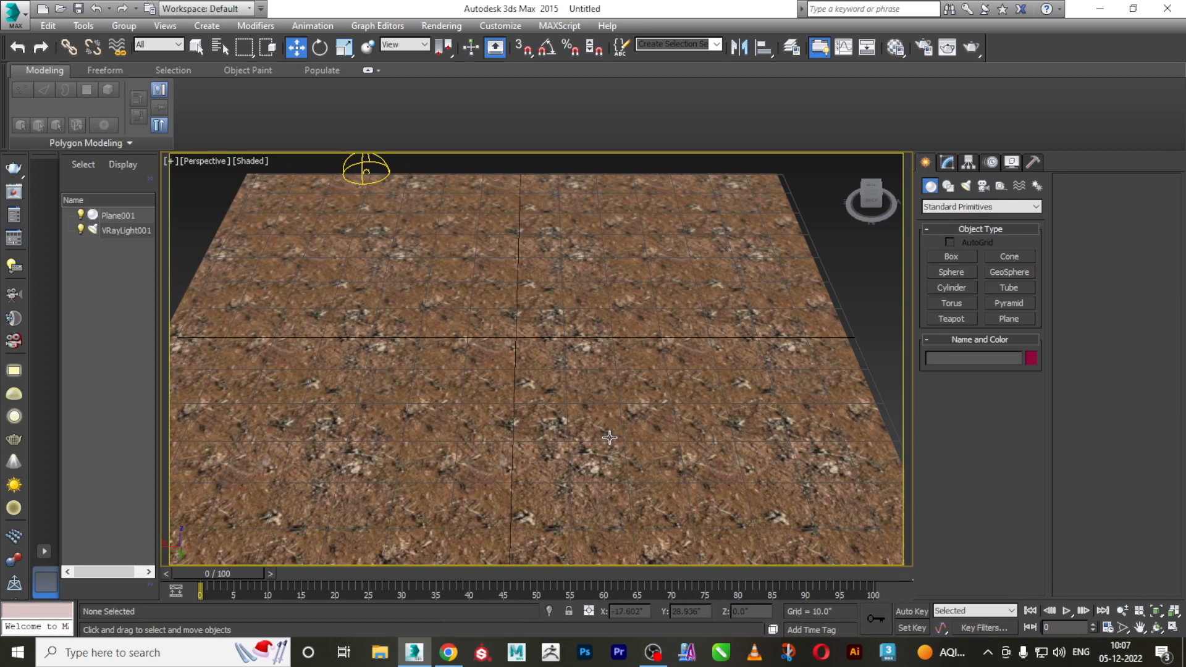
{"action": "middle_click_drag", "start_coordinate": [608, 440], "coordinate": [563, 438], "text": "alt"}
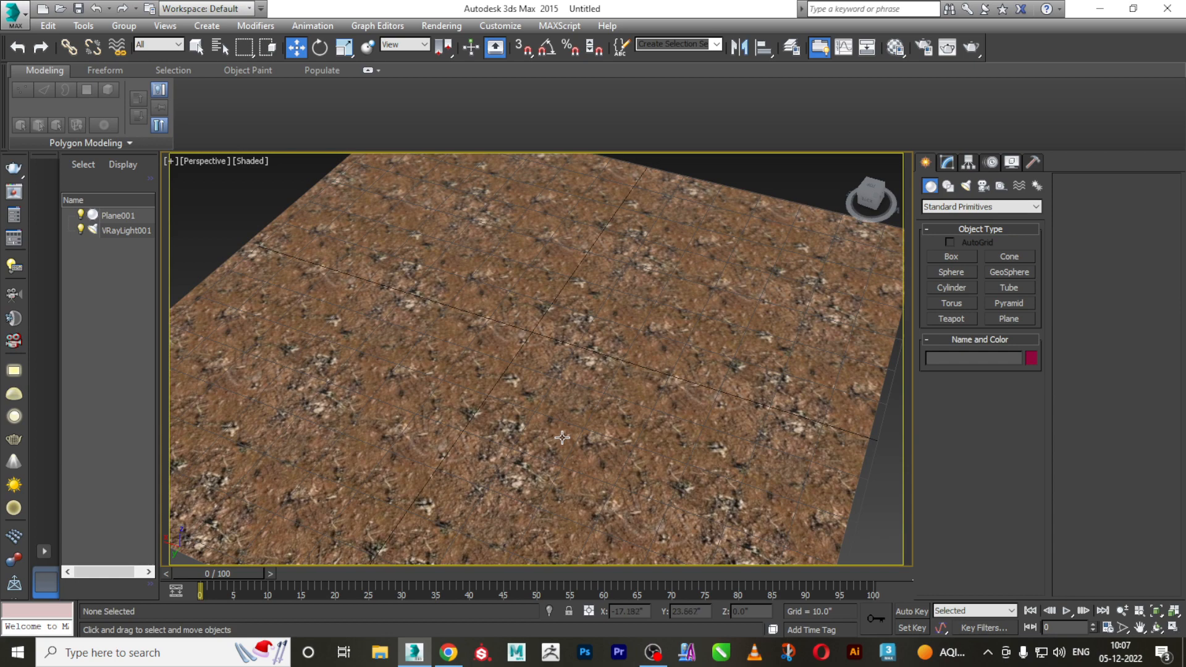
{"action": "middle_click_drag", "start_coordinate": [562, 438], "coordinate": [653, 446], "text": "alt"}
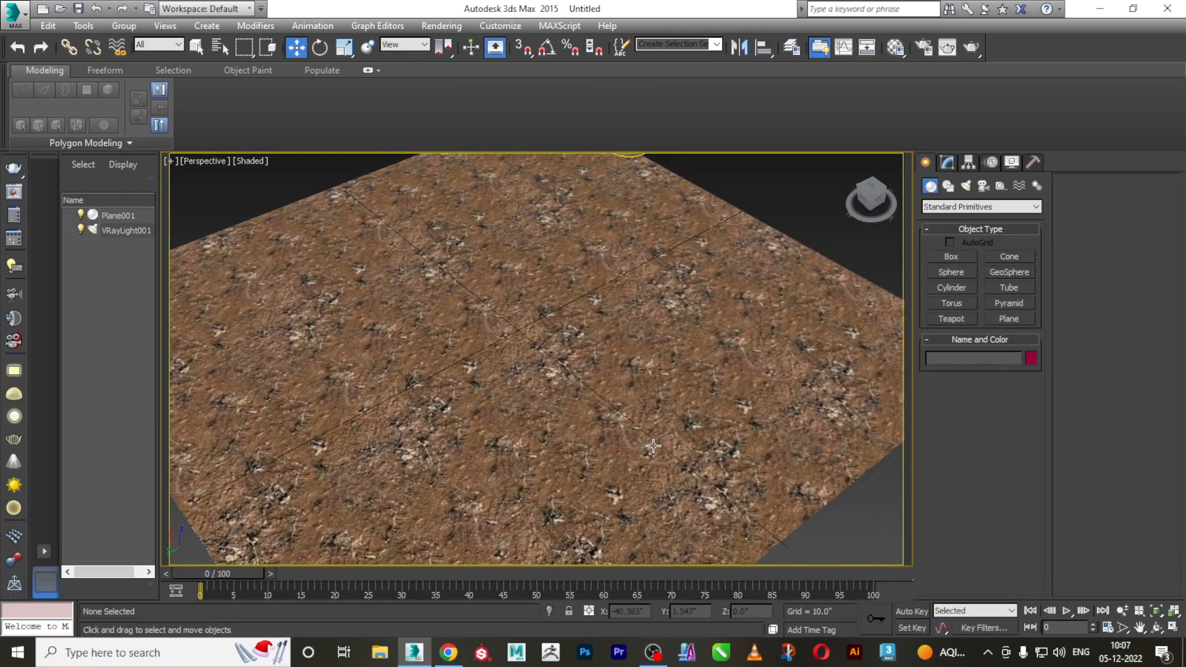
{"action": "left_click", "coordinate": [965, 52]}
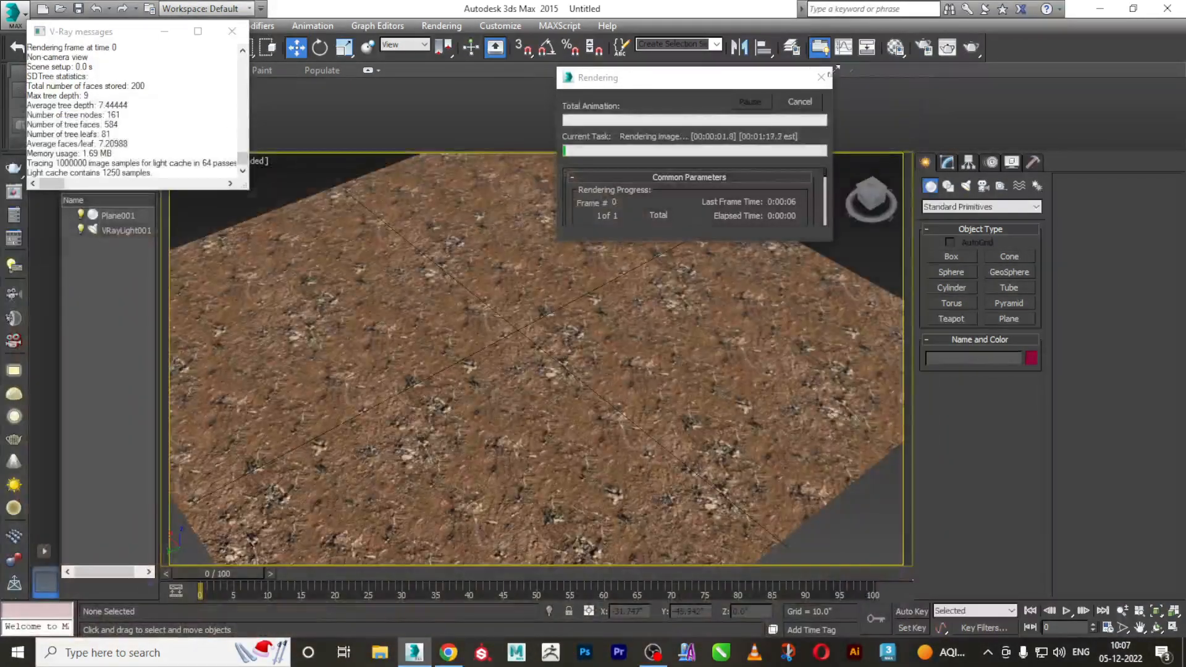
{"action": "left_click", "coordinate": [821, 77]}
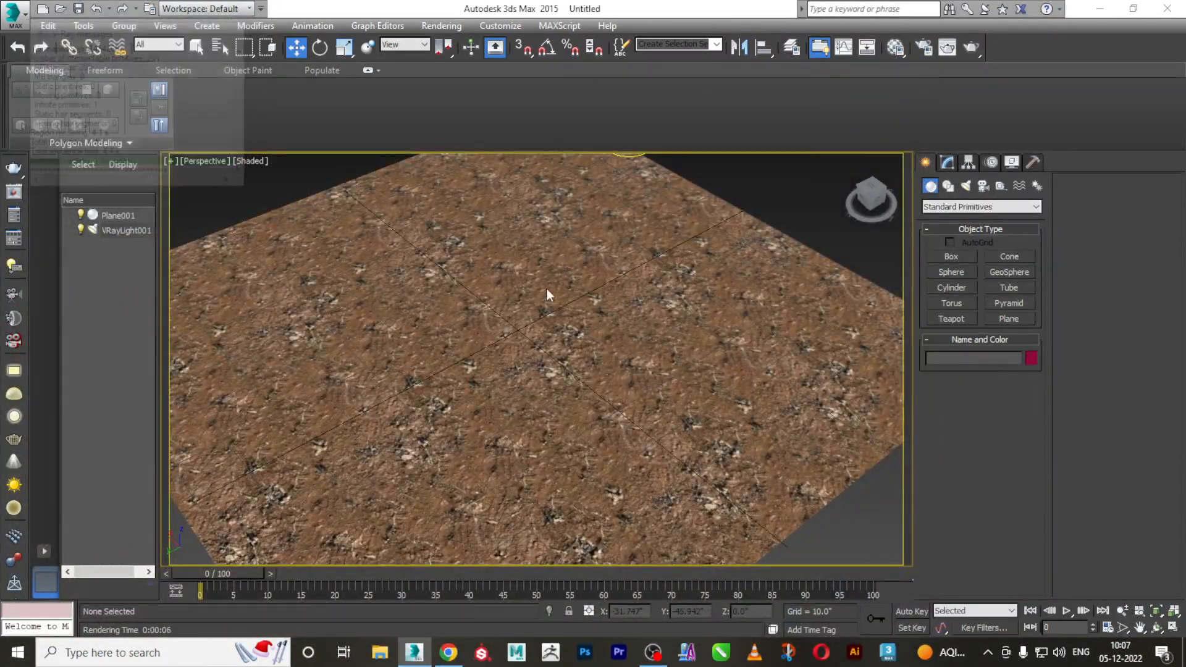
Create a VRayFur object with the ground plane as its source object
{"action": "middle_click_drag", "start_coordinate": [507, 396], "coordinate": [526, 389], "text": "alt"}
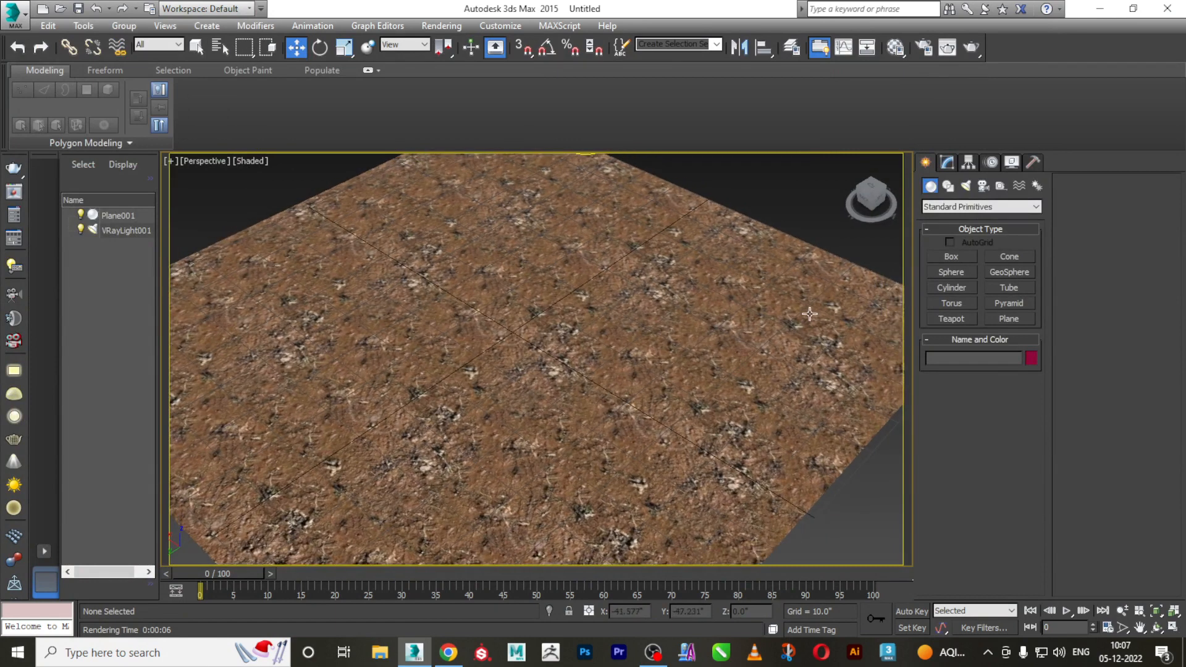
{"action": "left_click", "coordinate": [936, 208]}
{"action": "left_click", "coordinate": [934, 353]}
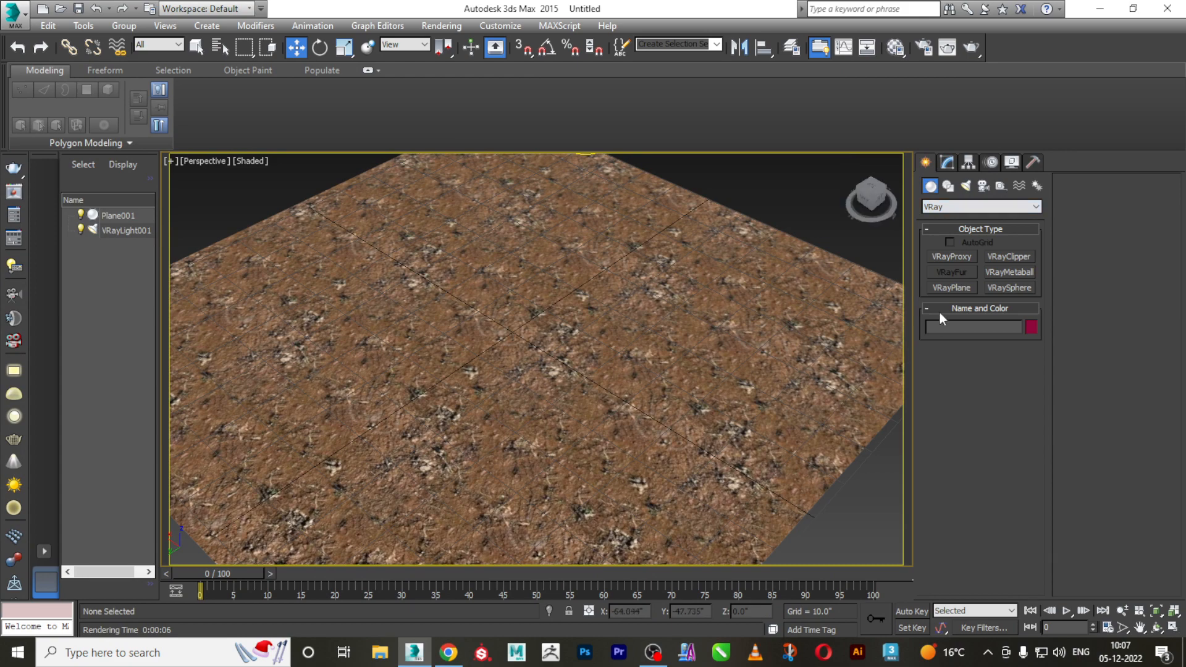
{"action": "left_click", "coordinate": [553, 328]}
{"action": "left_click", "coordinate": [937, 269]}
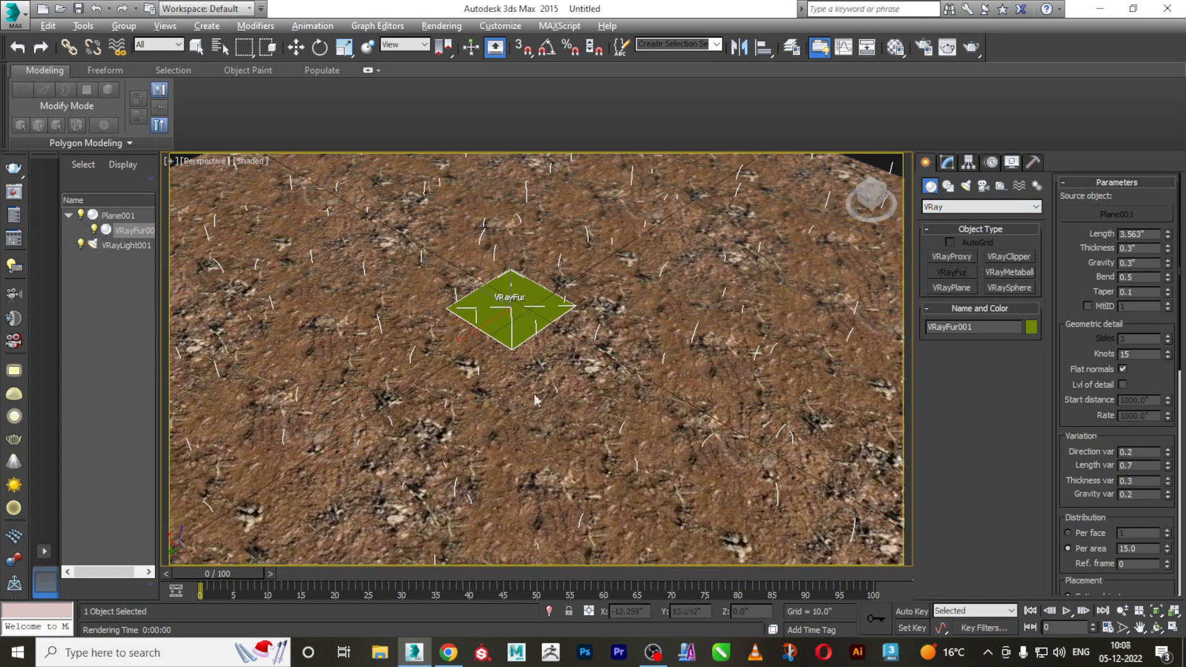
Test-render the fur-covered plane from a low Perspective angle and stop the render early
{"action": "middle_click_drag", "start_coordinate": [476, 381], "coordinate": [557, 360], "text": "alt"}
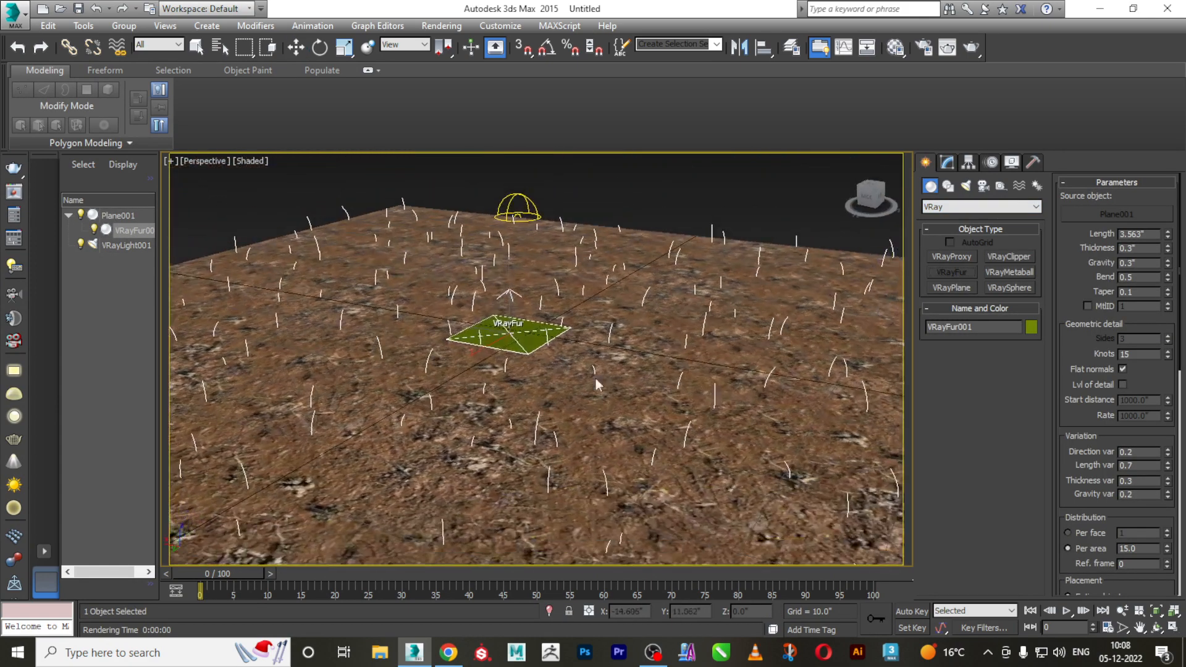
{"action": "left_click", "coordinate": [971, 47]}
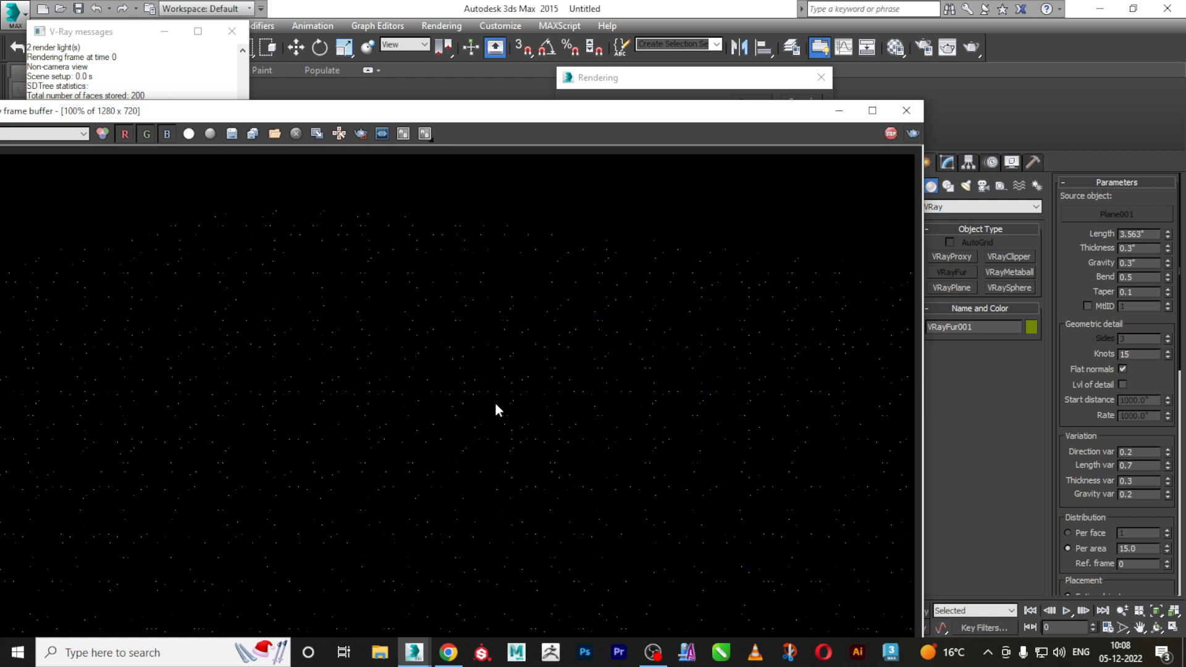
{"action": "scroll", "coordinate": [516, 358], "scroll_direction": "down", "scroll_amount": 1}
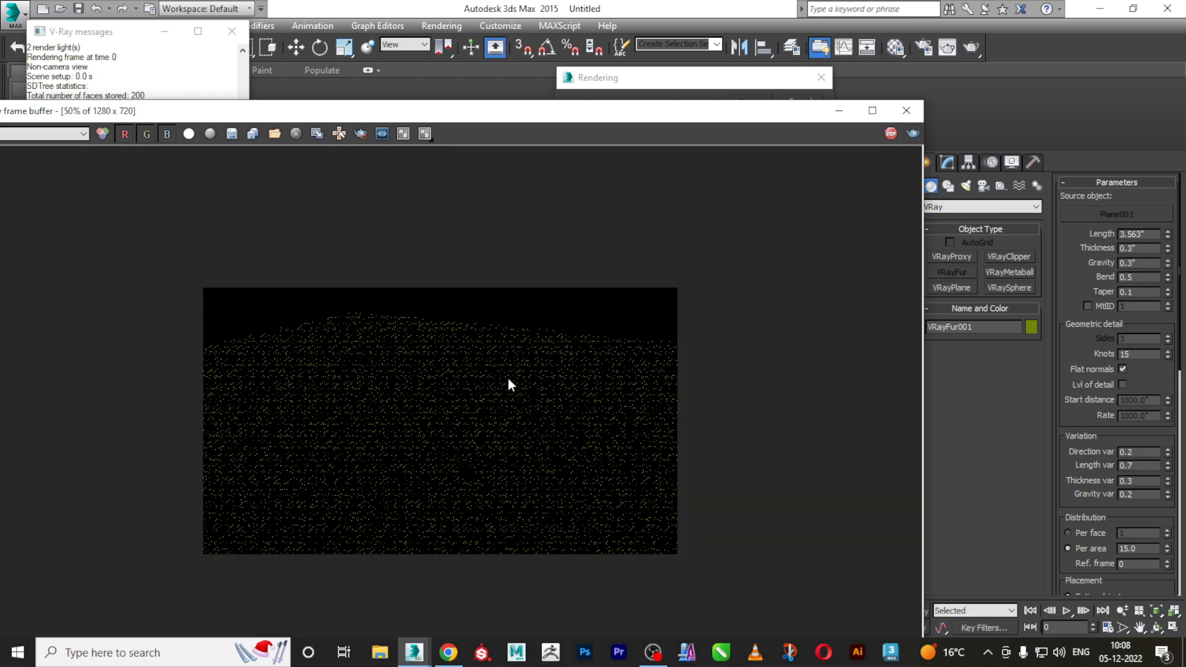
{"action": "left_click", "coordinate": [891, 134]}
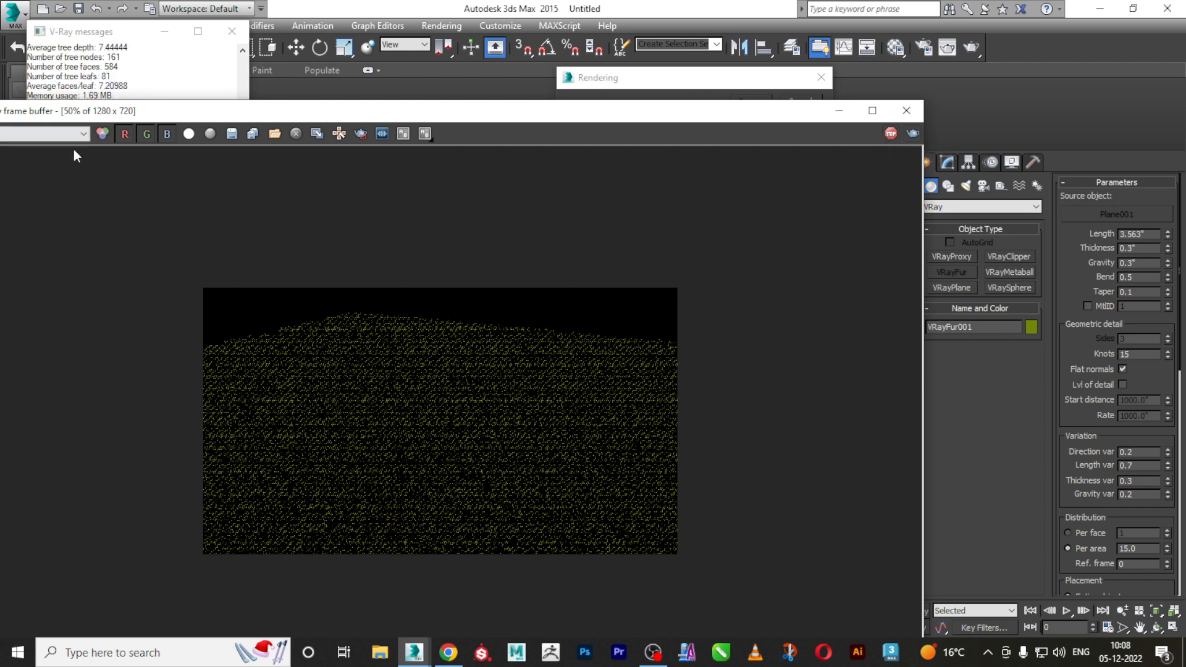
Region-render a small area around the far edge of the fur, inspect the strands up close, and close the render windows
{"action": "left_click", "coordinate": [361, 133]}
{"action": "mouse_move", "coordinate": [292, 291]}
{"action": "left_mouse_down"}
{"action": "mouse_move", "coordinate": [369, 361]}
{"action": "mouse_move", "coordinate": [411, 371]}
{"action": "left_mouse_up"}
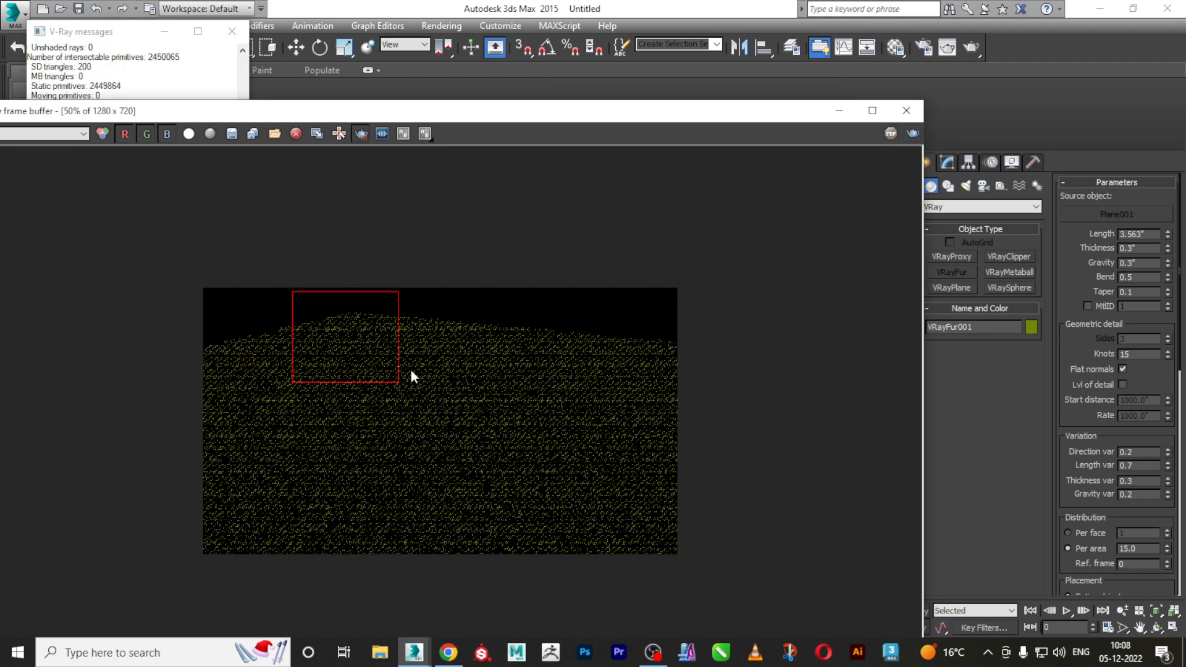
{"action": "left_click", "coordinate": [913, 134]}
{"action": "double_click", "coordinate": [311, 360]}
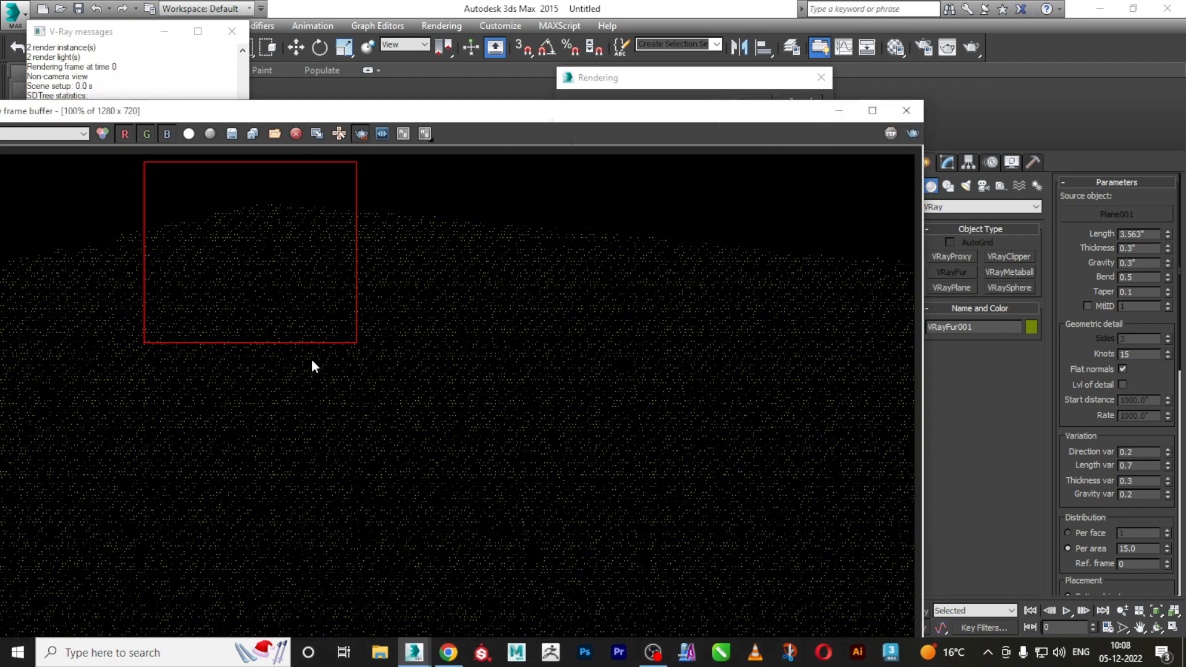
{"action": "scroll", "coordinate": [312, 360], "scroll_direction": "down", "scroll_amount": 1}
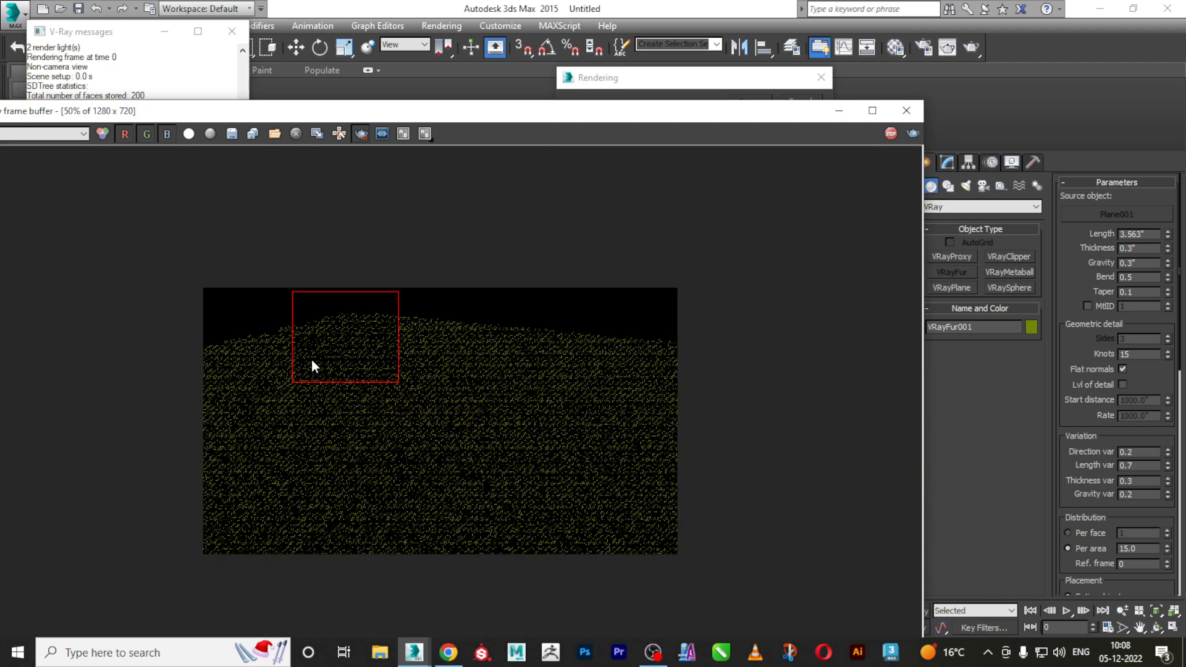
{"action": "double_click", "coordinate": [311, 360]}
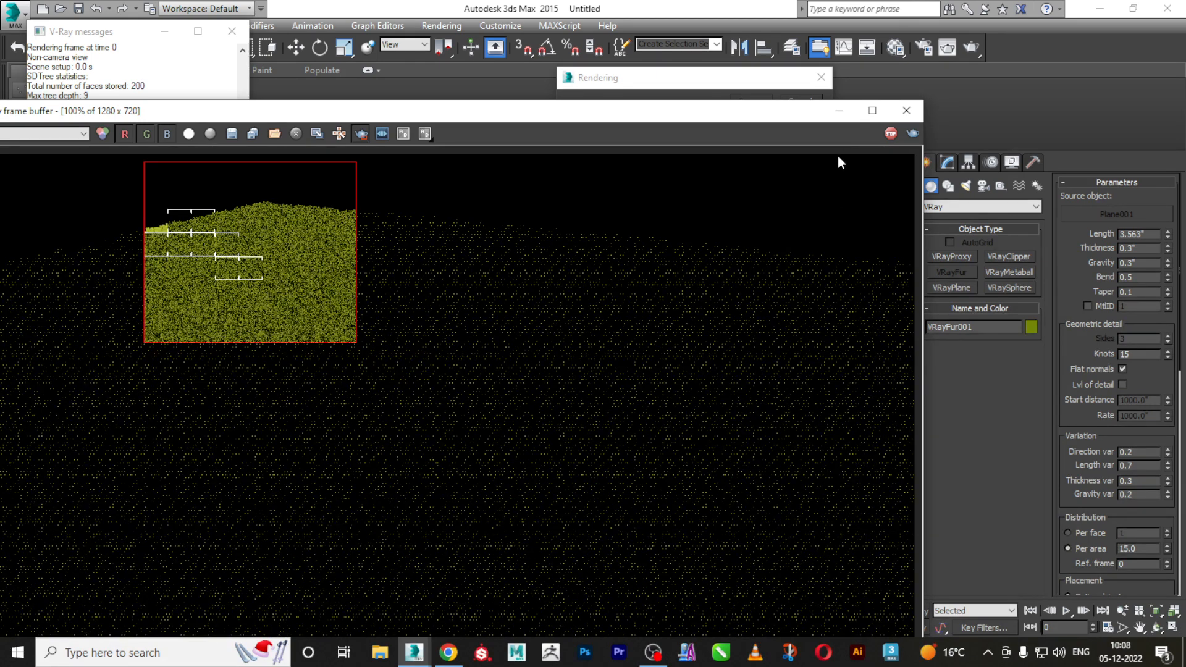
{"action": "scroll", "coordinate": [151, 236], "scroll_direction": "up", "scroll_amount": 2}
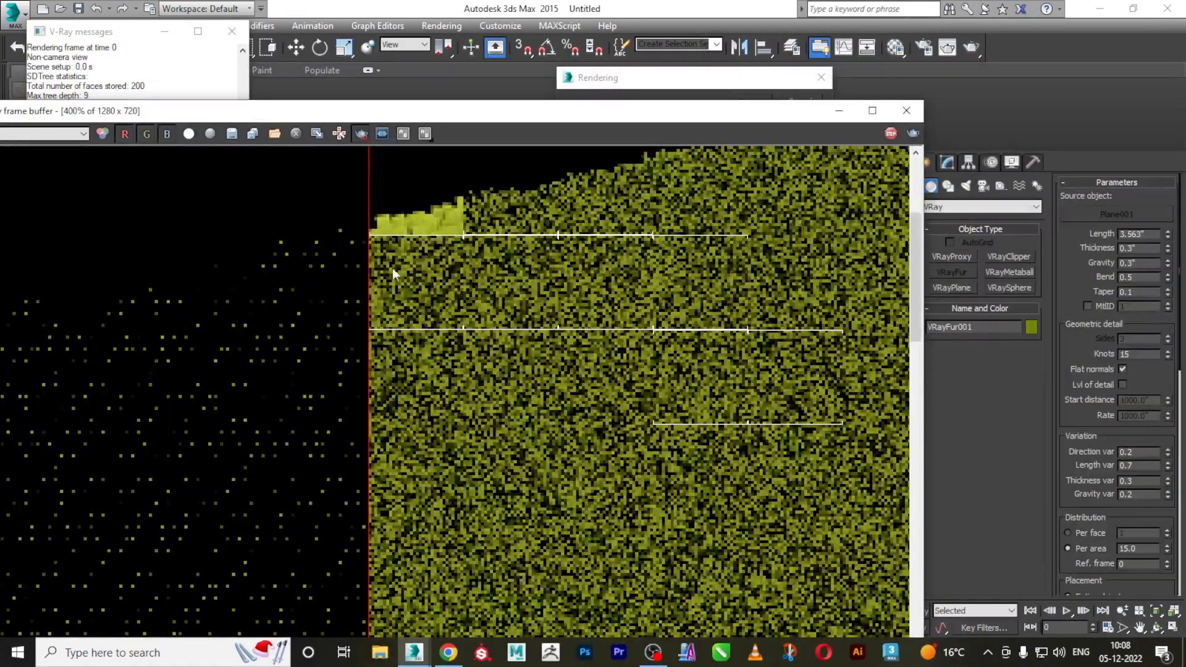
{"action": "scroll", "coordinate": [396, 270], "scroll_direction": "down", "scroll_amount": 2}
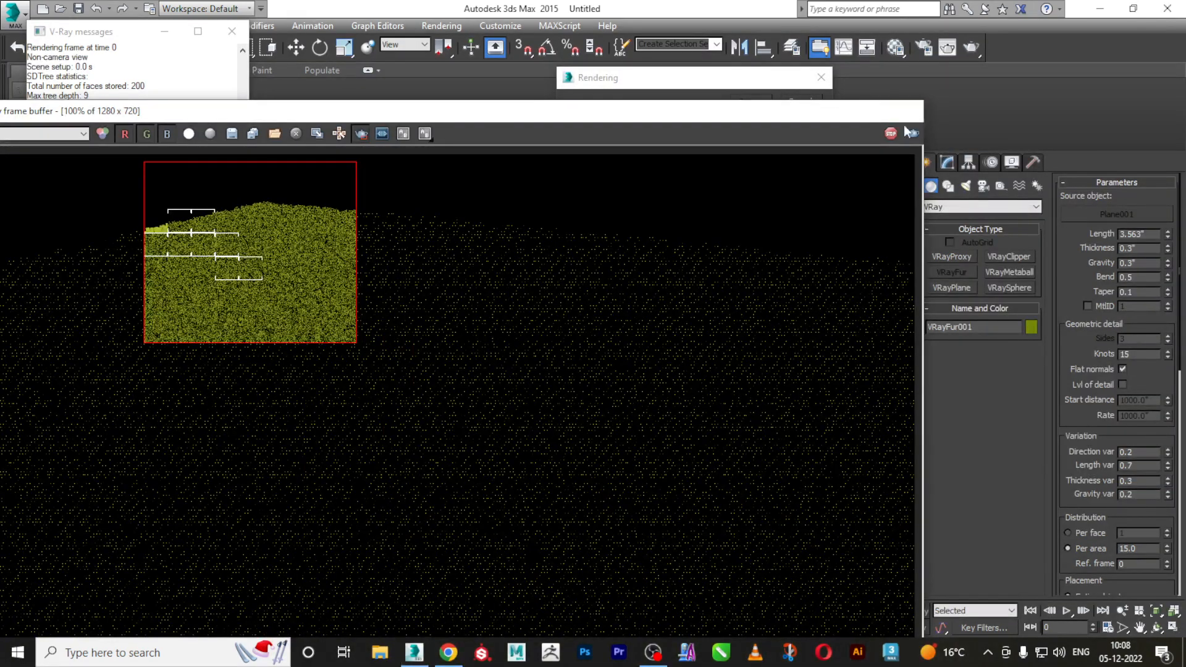
{"action": "left_click", "coordinate": [906, 115]}
{"action": "left_click", "coordinate": [820, 79]}
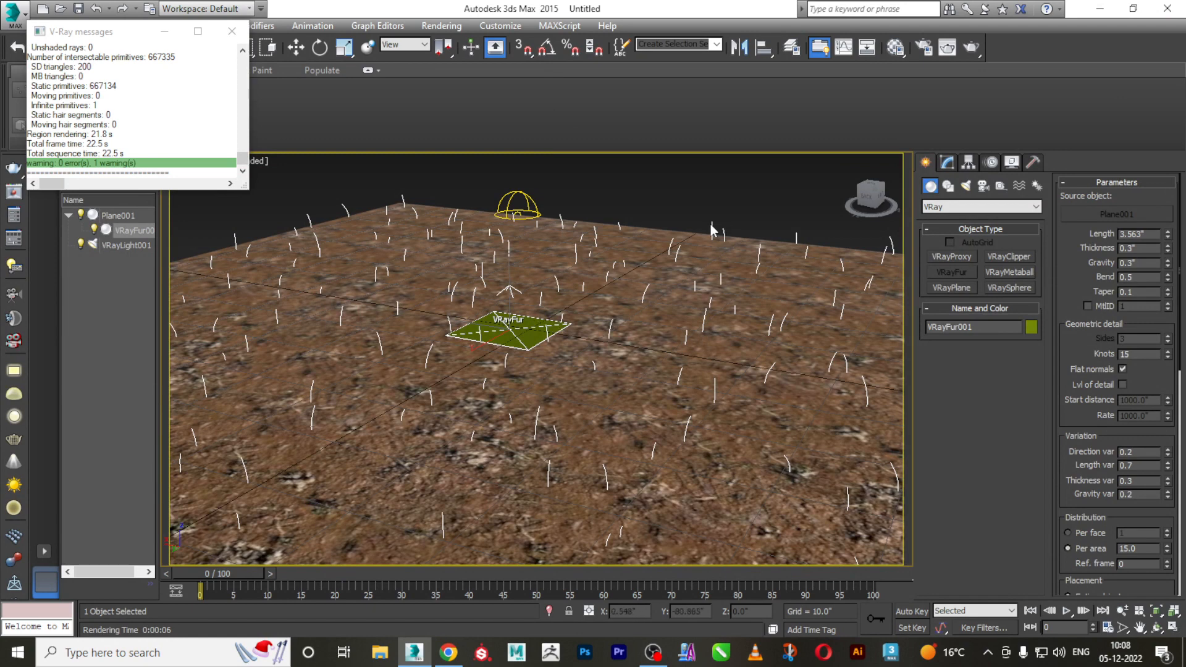
Assign the grass-textured Material #3 to the VRayFur object and show its map in the viewport
{"action": "key", "text": "m"}
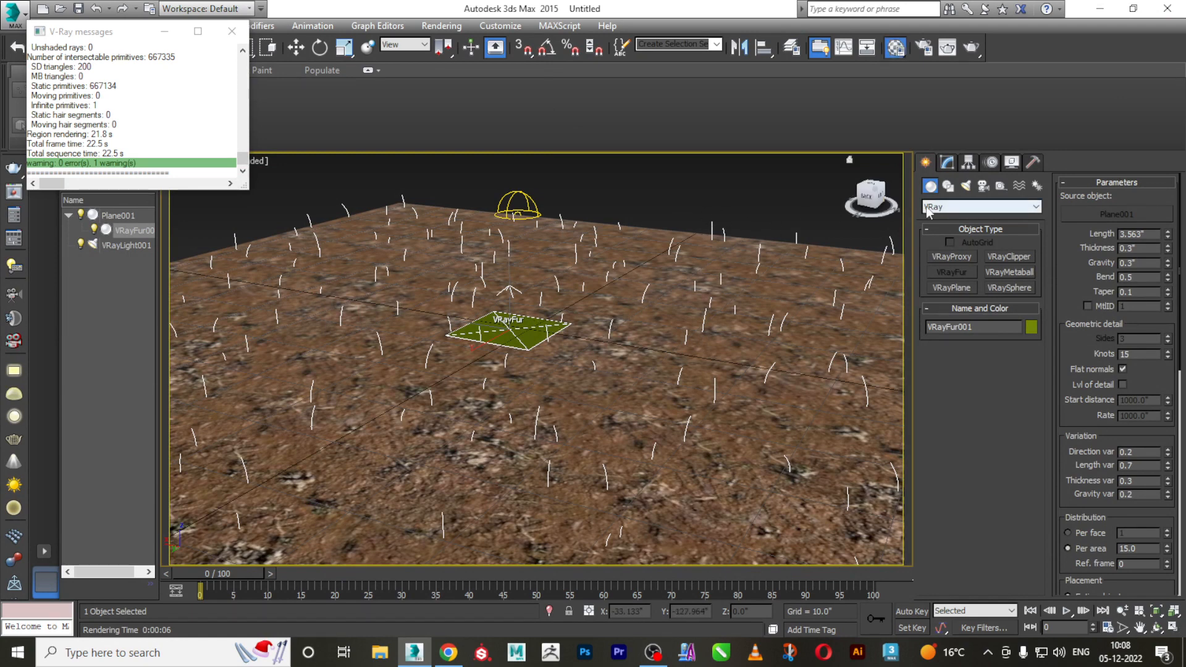
{"action": "left_click", "coordinate": [985, 235]}
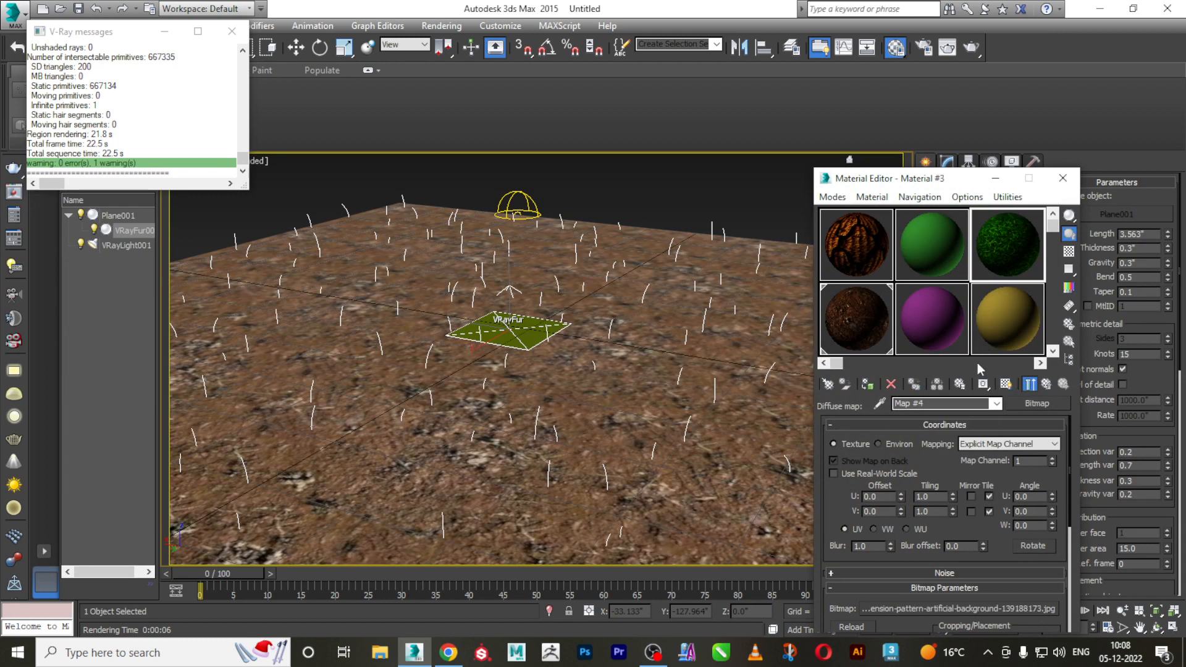
{"action": "left_click", "coordinate": [1005, 384]}
{"action": "mouse_move", "coordinate": [598, 372]}
{"action": "middle_mouse_down", "text": "alt"}
{"action": "mouse_move", "coordinate": [617, 382]}
{"action": "mouse_move", "coordinate": [598, 392]}
{"action": "middle_mouse_up", "text": "alt"}
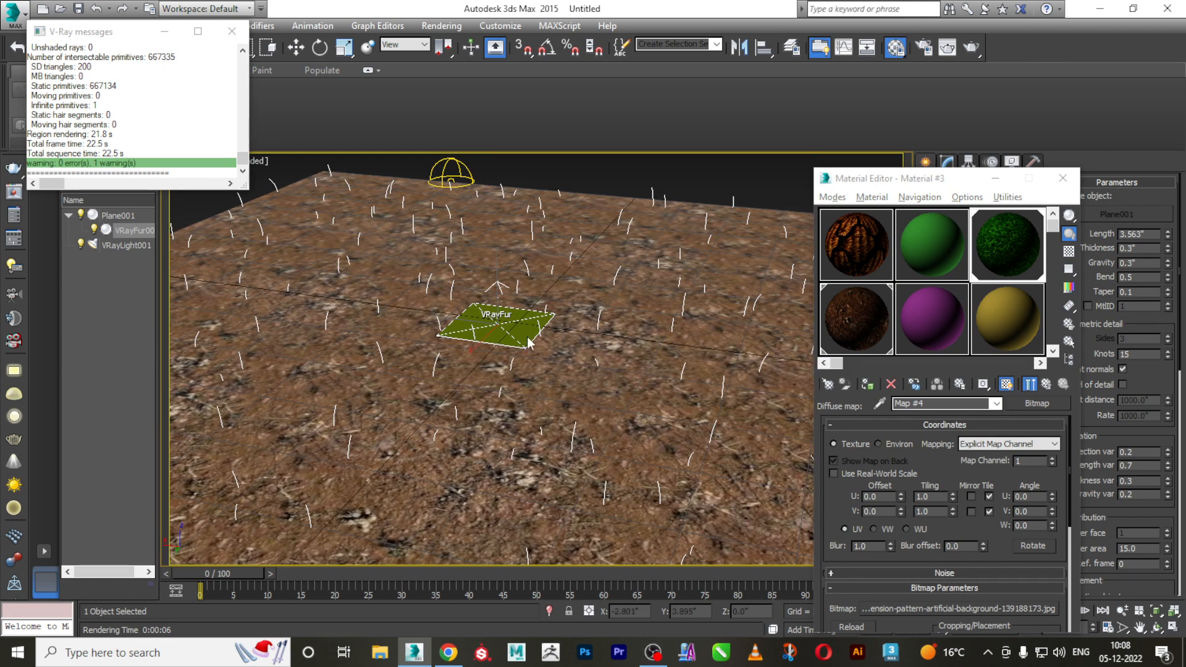
{"action": "middle_click_drag", "start_coordinate": [528, 342], "coordinate": [617, 362], "text": "alt"}
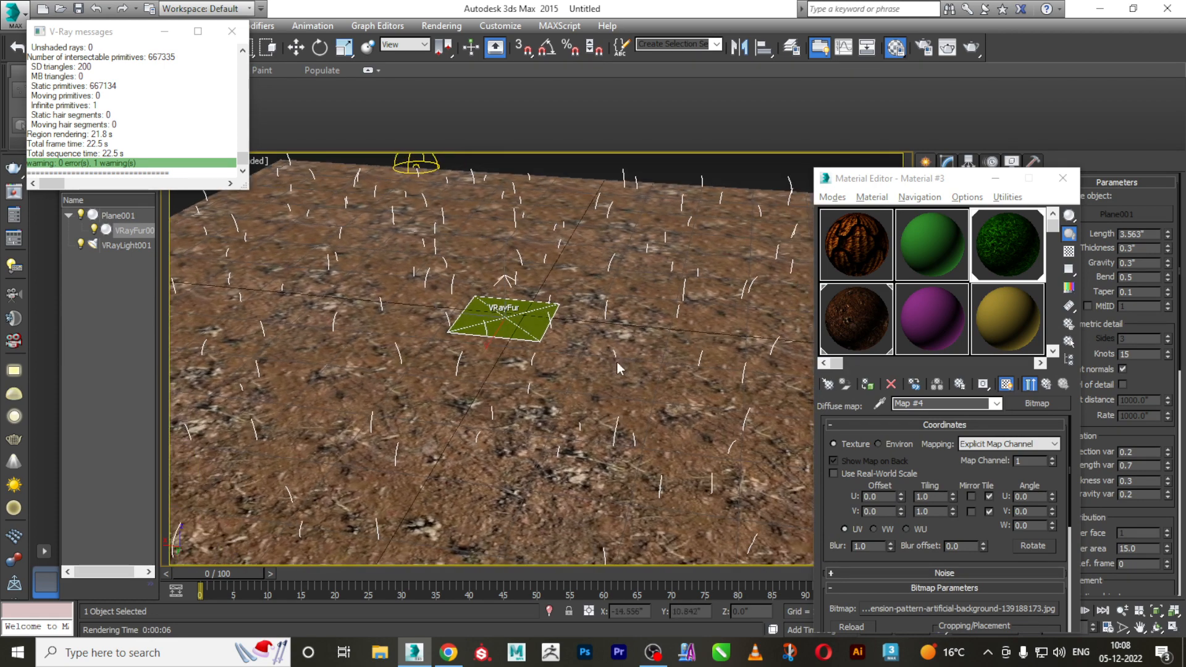
Test-render the grass-textured fur region, inspect it up close, and close the render windows and Material Editor
{"action": "left_click", "coordinate": [972, 48]}
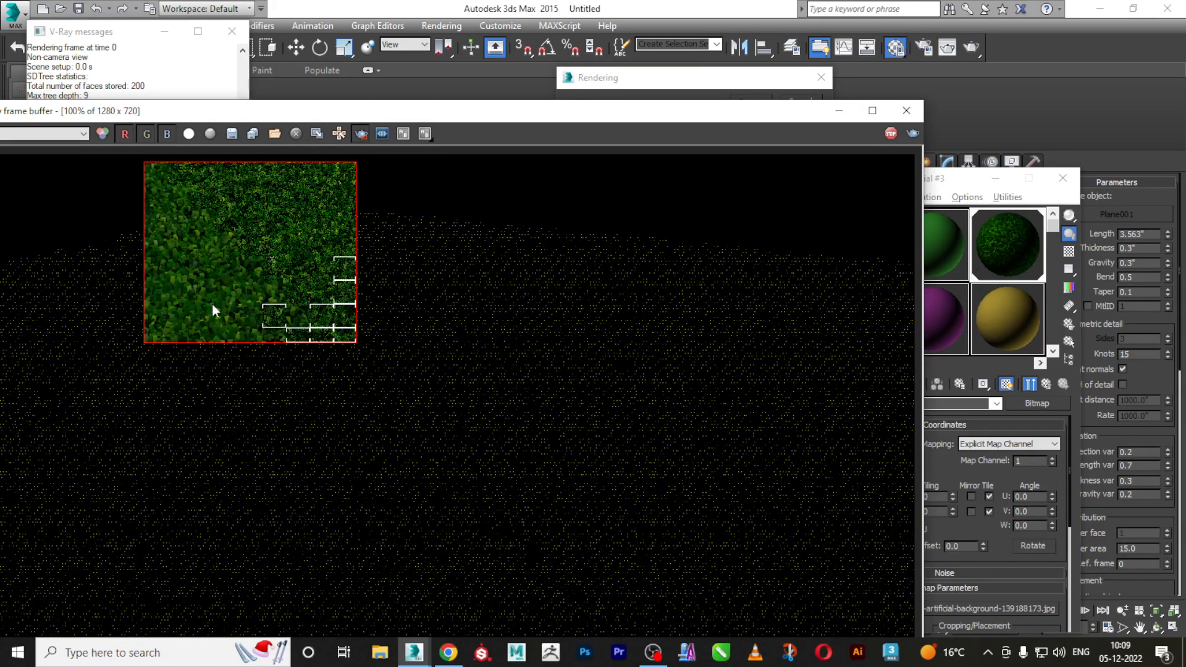
{"action": "scroll", "coordinate": [246, 303], "scroll_direction": "up", "scroll_amount": 2}
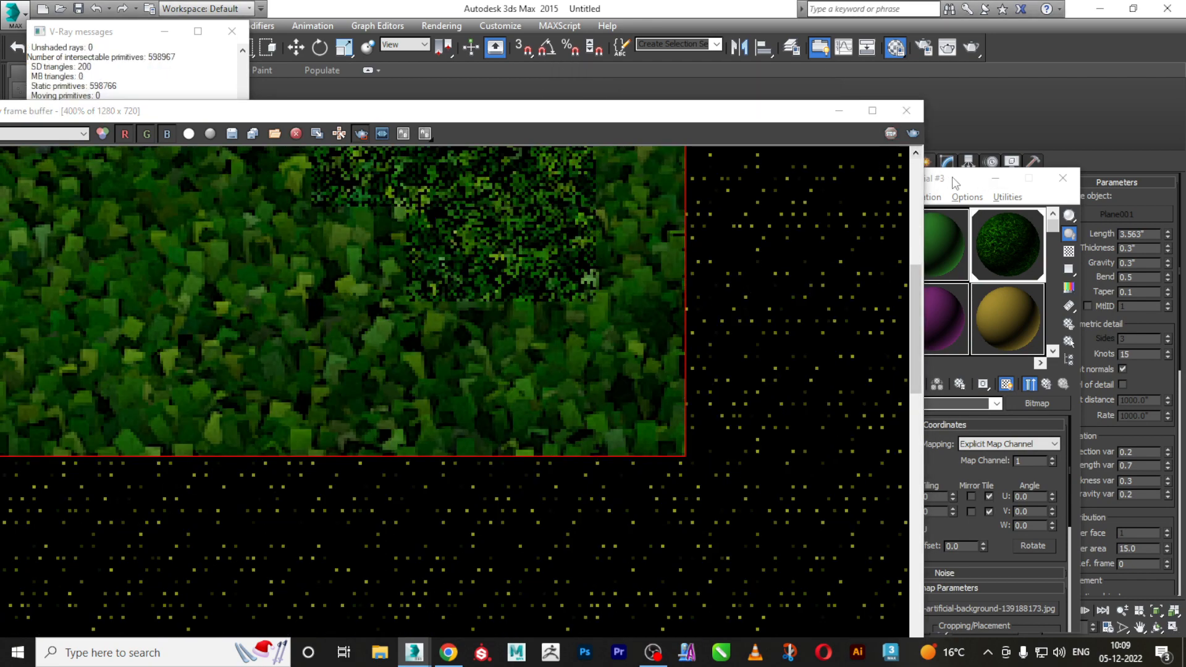
{"action": "left_click", "coordinate": [1063, 178]}
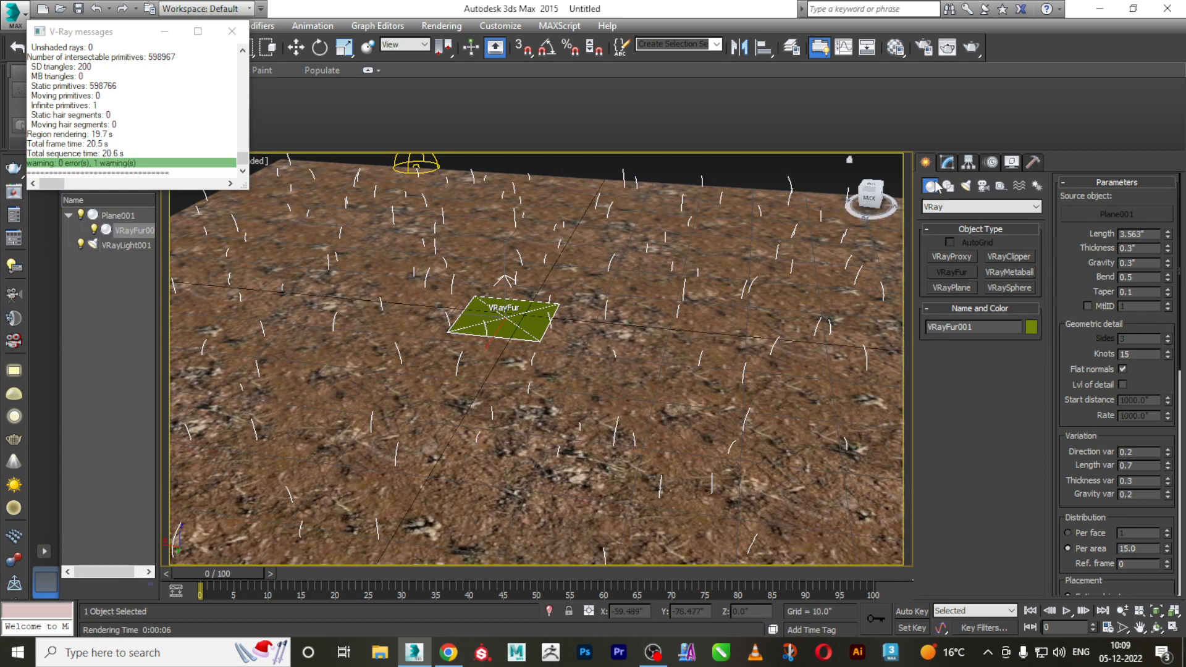
Increase the VRayFur strand length to 6.129"
{"action": "left_click", "coordinate": [948, 165]}
{"action": "key", "text": "w"}
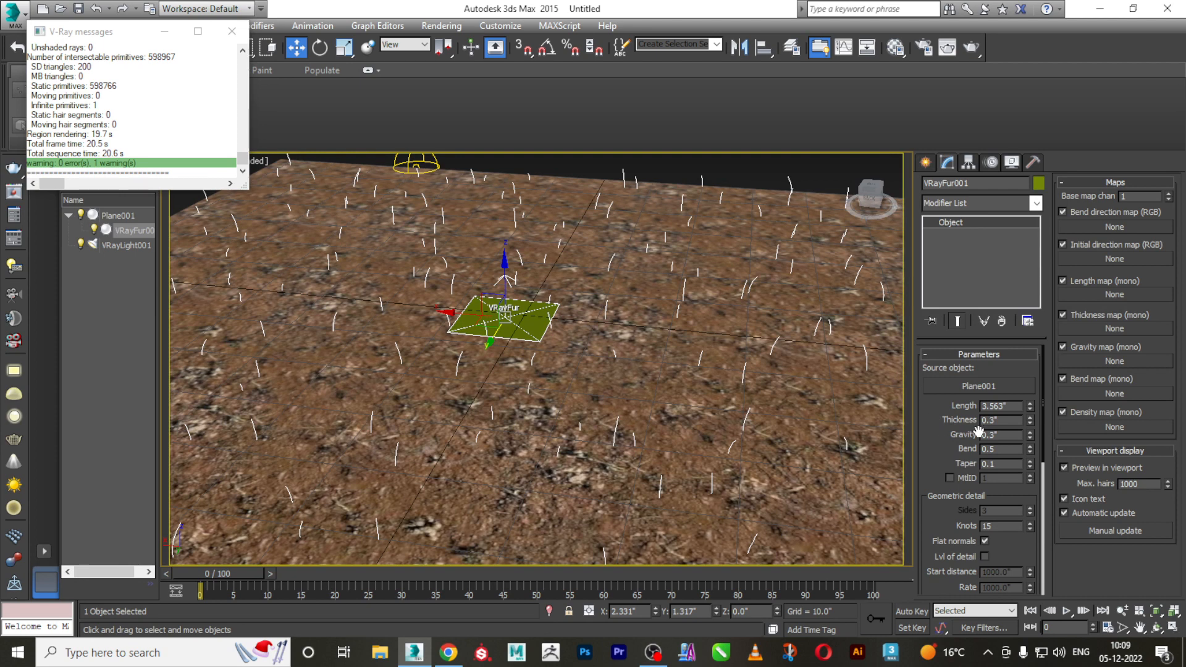
{"action": "left_click_drag", "start_coordinate": [1029, 406], "coordinate": [1047, 352]}
{"action": "middle_click_drag", "start_coordinate": [698, 432], "coordinate": [717, 393], "text": "alt"}
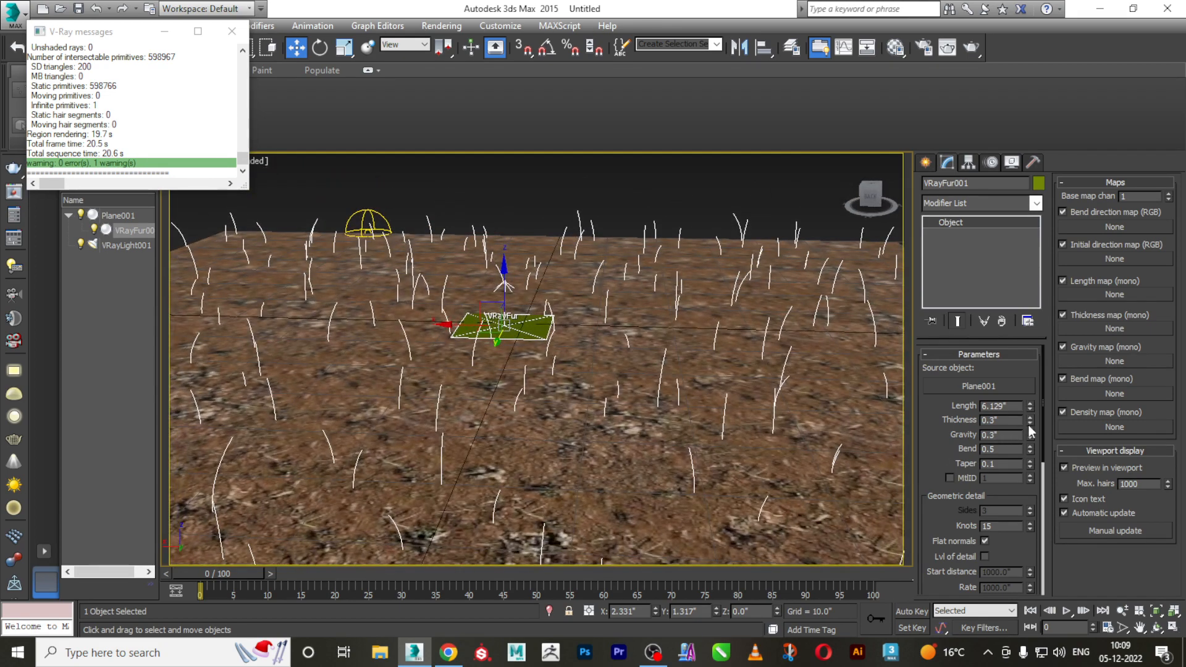
Set the fur's thickness to 0.1" and its bend to 0.2
{"action": "left_click_drag", "start_coordinate": [1009, 423], "coordinate": [993, 421]}
{"action": "type", "text": "1"}
{"action": "key", "text": "Return"}
{"action": "left_click", "coordinate": [994, 450]}
{"action": "type", "text": "2"}
{"action": "key", "text": "Return"}
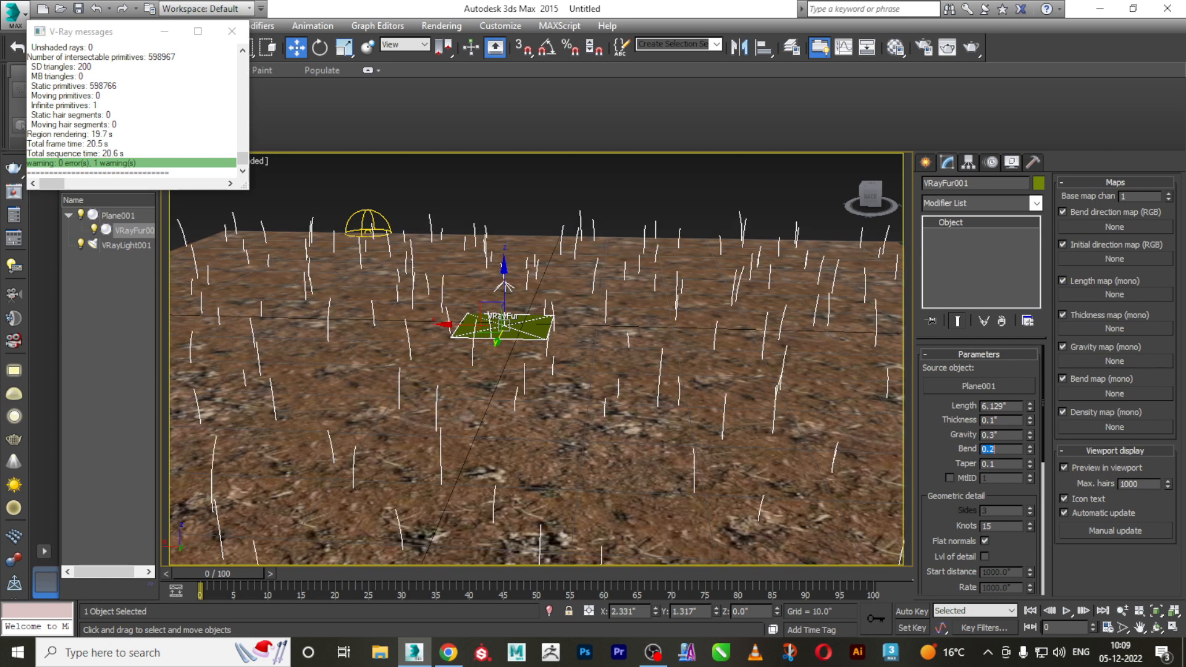
Set the fur's taper to 0.6 and its knots to 20
{"action": "double_click", "coordinate": [992, 464]}
{"action": "type", "text": "6"}
{"action": "key", "text": "Return"}
{"action": "scroll", "coordinate": [1002, 428], "scroll_direction": "down", "scroll_amount": 5}
{"action": "double_click", "coordinate": [1003, 426]}
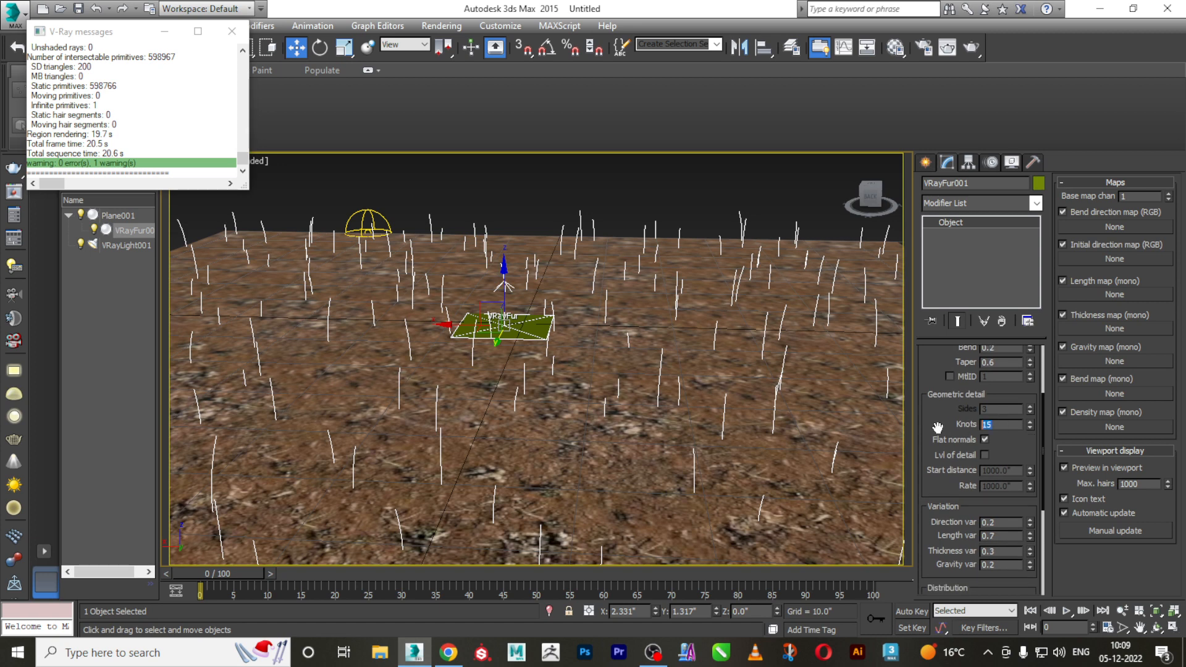
{"action": "type", "text": "20"}
{"action": "key", "text": "Return"}
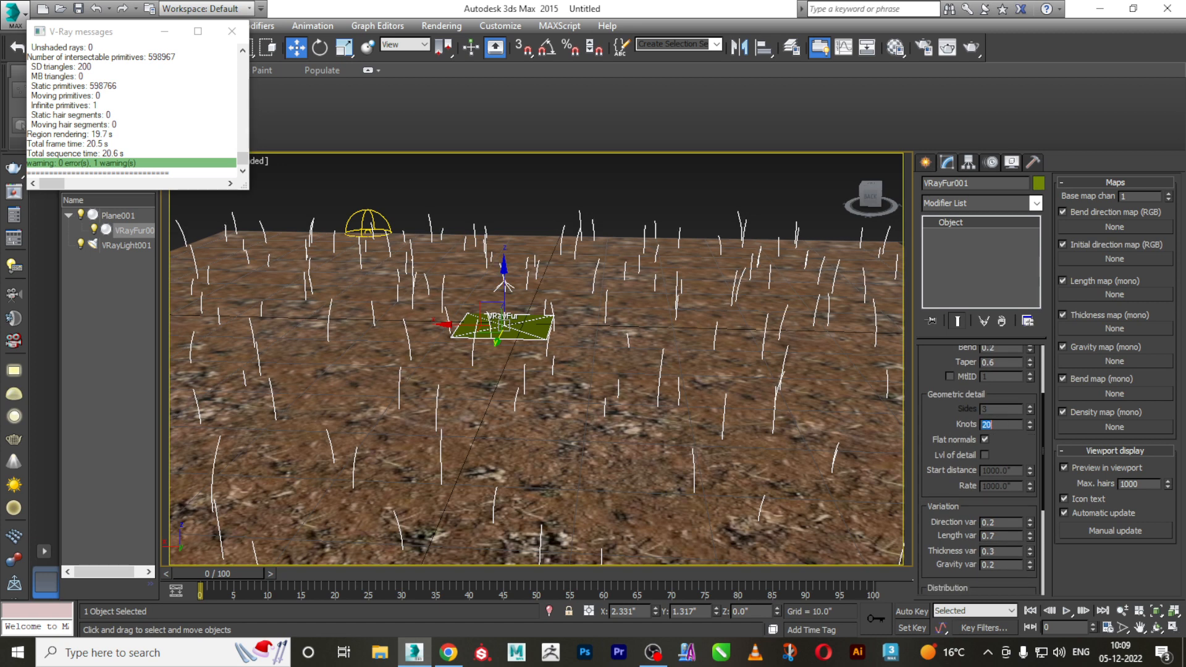
Set the fur's direction variation to 1.9, length variation to 0.4 and gravity variation to 0.0
{"action": "left_click_drag", "start_coordinate": [936, 478], "coordinate": [936, 421]}
{"action": "left_click_drag", "start_coordinate": [1031, 484], "coordinate": [1041, 455]}
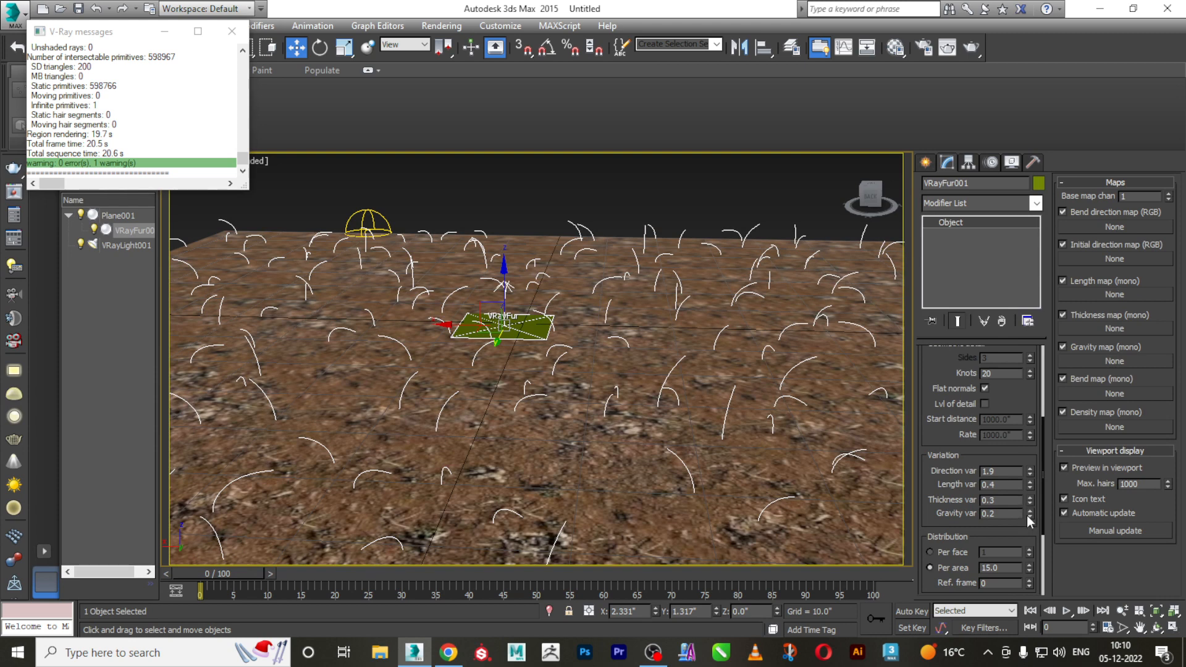
{"action": "mouse_move", "coordinate": [1032, 514]}
{"action": "left_mouse_down"}
{"action": "mouse_move", "coordinate": [1031, 504]}
{"action": "mouse_move", "coordinate": [1033, 527]}
{"action": "left_mouse_up"}
Set the fur's per-area distribution to 10
{"action": "scroll", "coordinate": [970, 538], "scroll_direction": "down", "scroll_amount": 2}
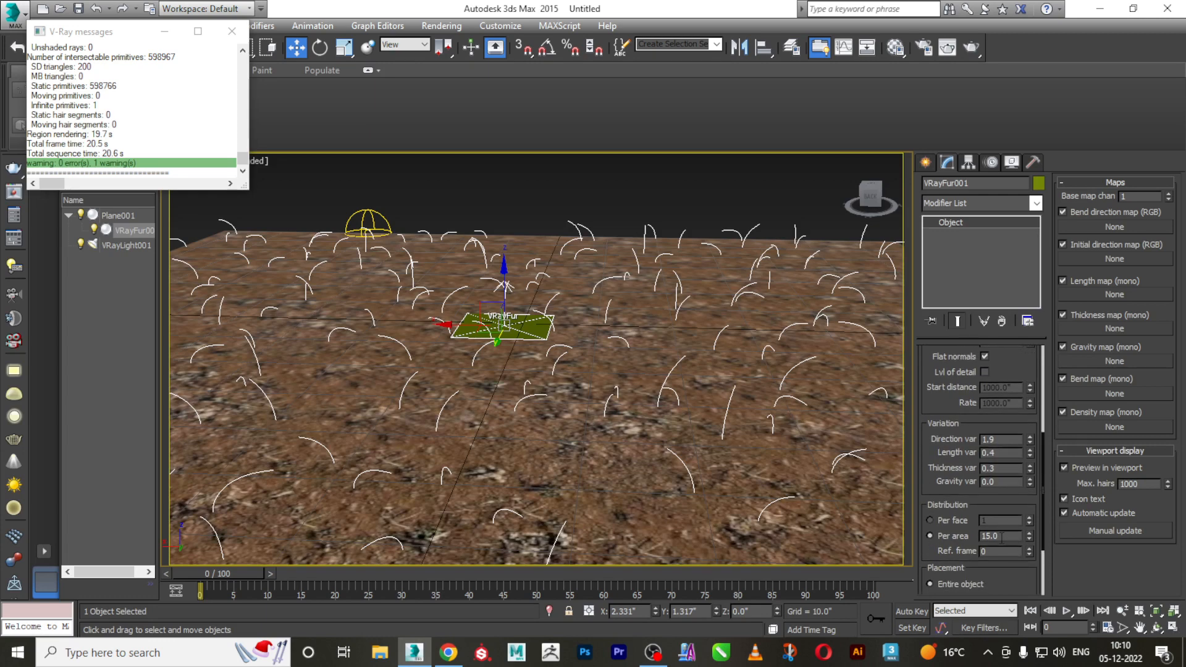
{"action": "left_click_drag", "start_coordinate": [1004, 537], "coordinate": [948, 540]}
{"action": "type", "text": "10"}
{"action": "key", "text": "Return"}
Test-render the region with the adjusted fur settings, examine the grass blades, stop the render and close the frame buffer
{"action": "left_click", "coordinate": [972, 48]}
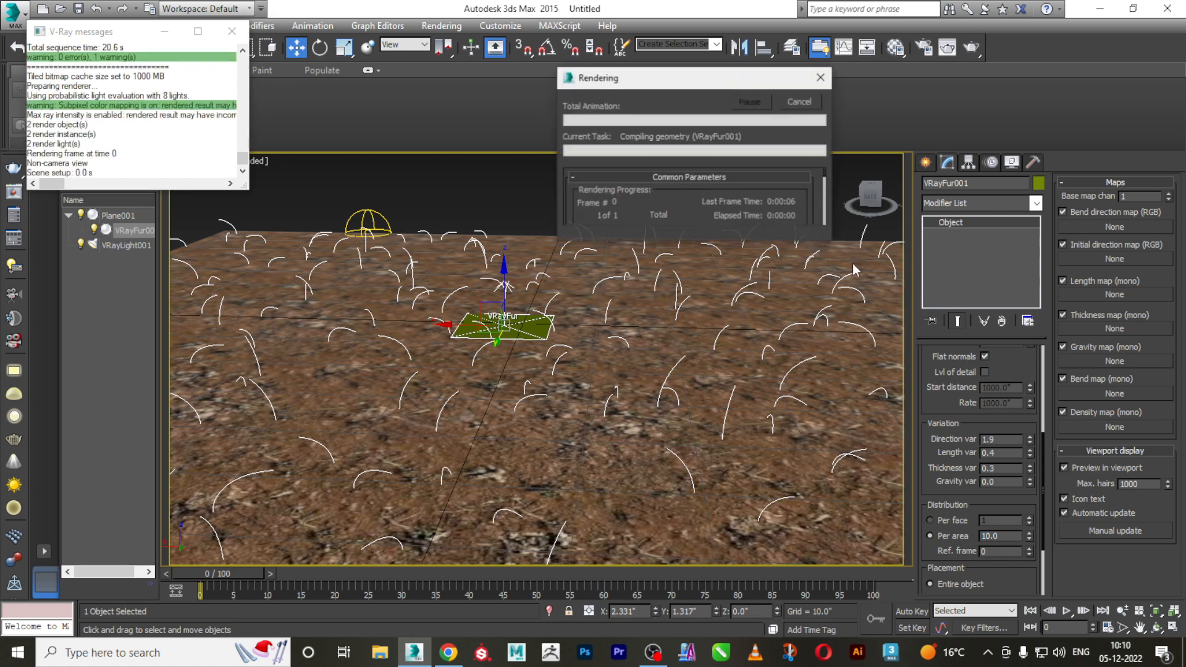
{"action": "scroll", "coordinate": [489, 357], "scroll_direction": "down", "scroll_amount": 2}
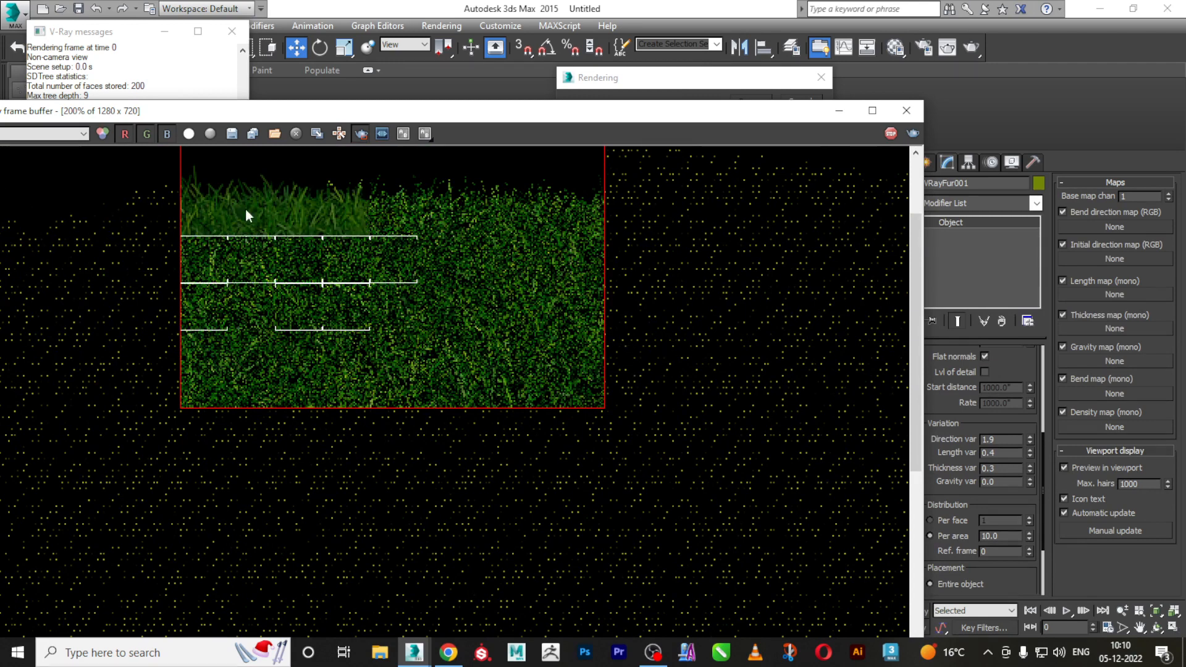
{"action": "scroll", "coordinate": [426, 315], "scroll_direction": "down", "scroll_amount": 2}
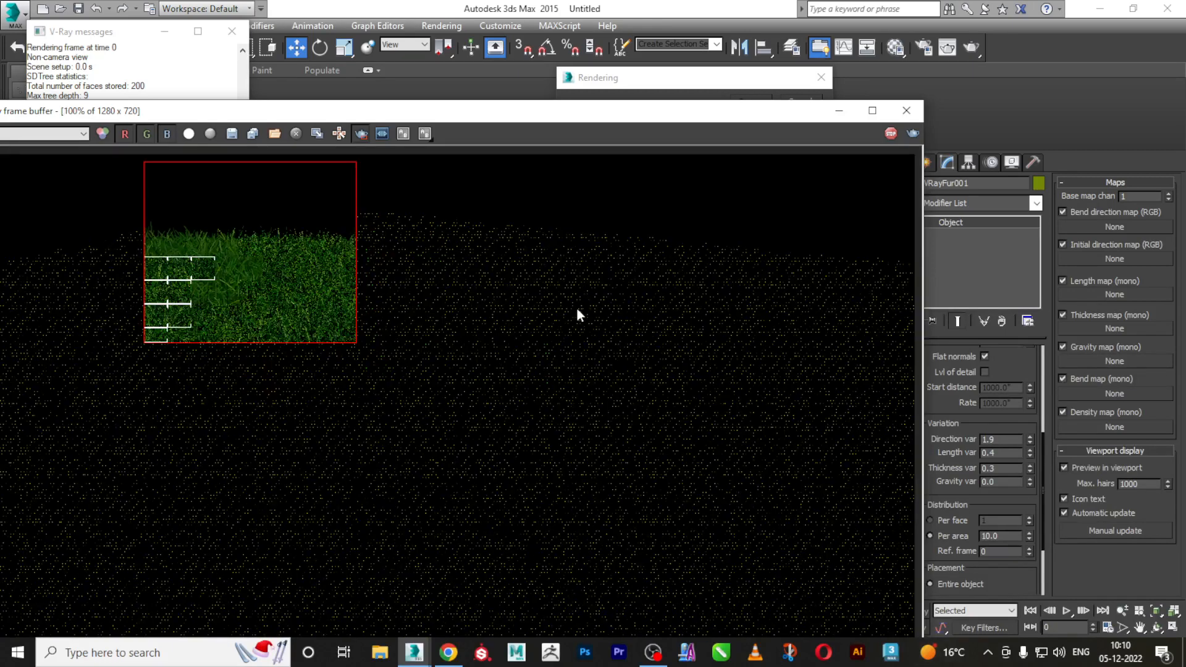
{"action": "left_click", "coordinate": [890, 133]}
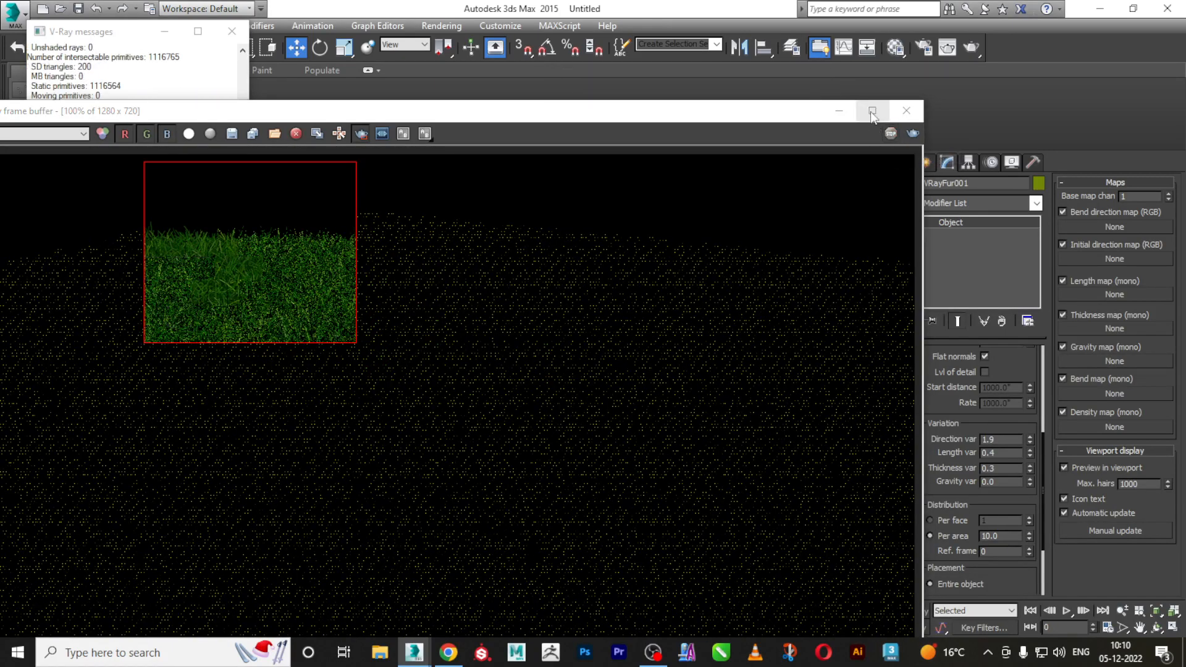
{"action": "left_click", "coordinate": [872, 111]}
{"action": "scroll", "coordinate": [772, 265], "scroll_direction": "down", "scroll_amount": 2}
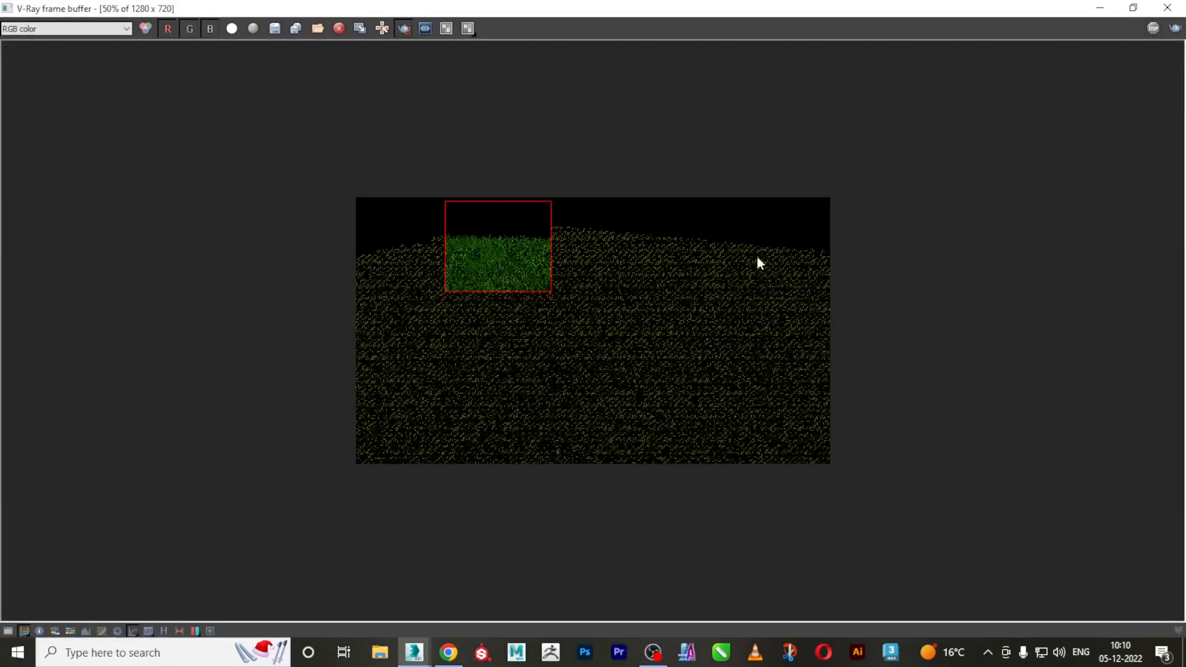
{"action": "left_click", "coordinate": [1167, 8]}
Close the V-Ray messages window and reframe the Perspective view on the fur-covered plane from a higher angle
{"action": "scroll", "coordinate": [632, 316], "scroll_direction": "down", "scroll_amount": 4}
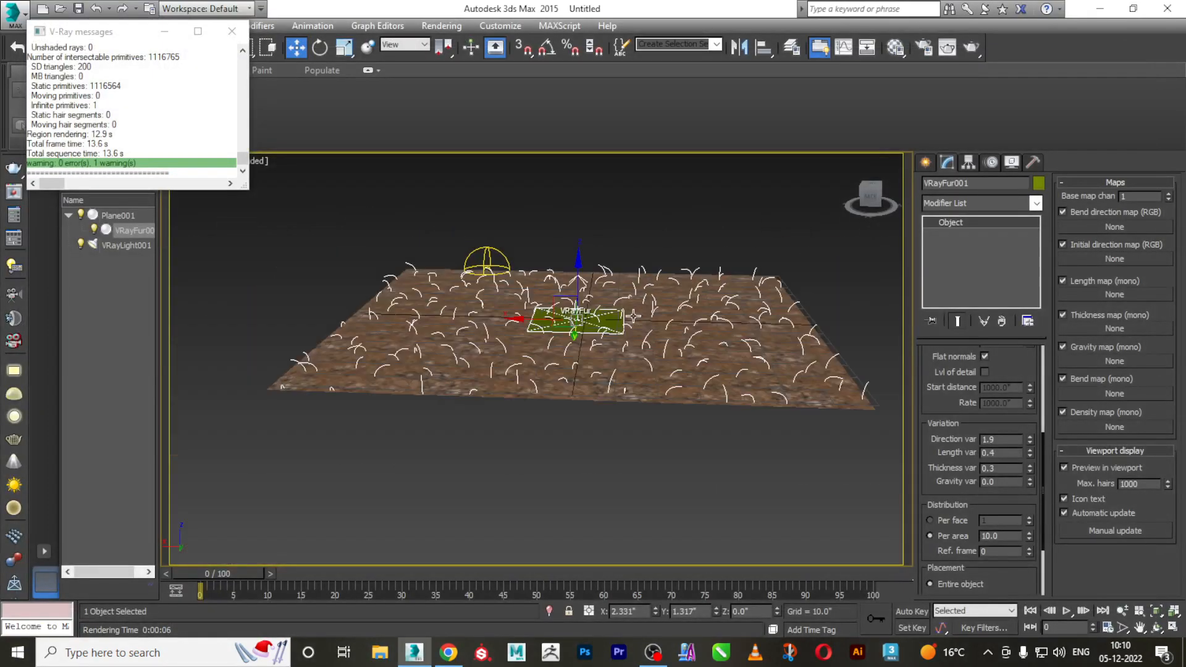
{"action": "middle_click_drag", "start_coordinate": [675, 298], "coordinate": [669, 342], "text": "alt"}
{"action": "left_click", "coordinate": [233, 34]}
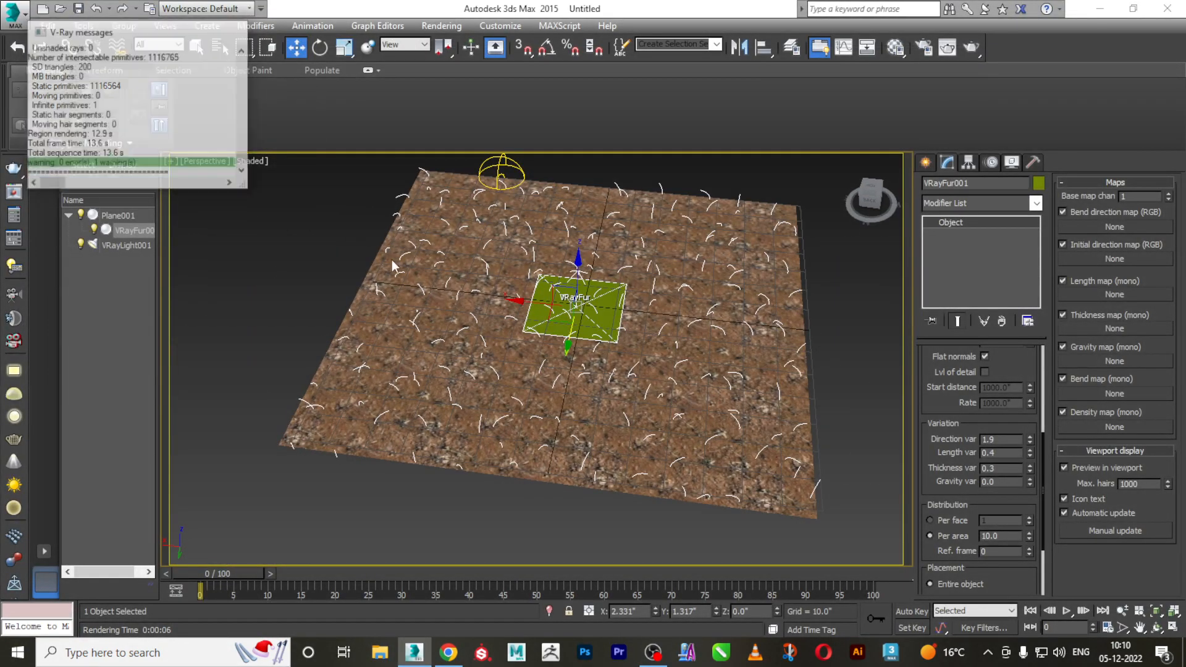
{"action": "middle_click_drag", "start_coordinate": [483, 257], "coordinate": [490, 338]}
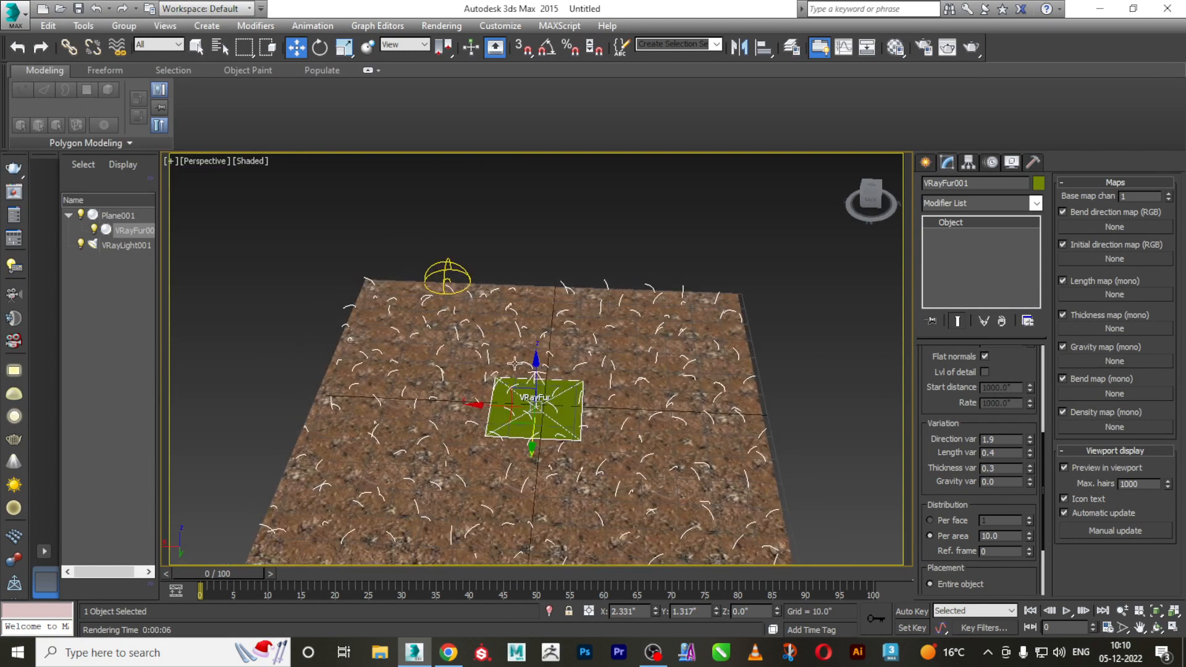
{"action": "scroll", "coordinate": [490, 338], "scroll_direction": "up", "scroll_amount": 5}
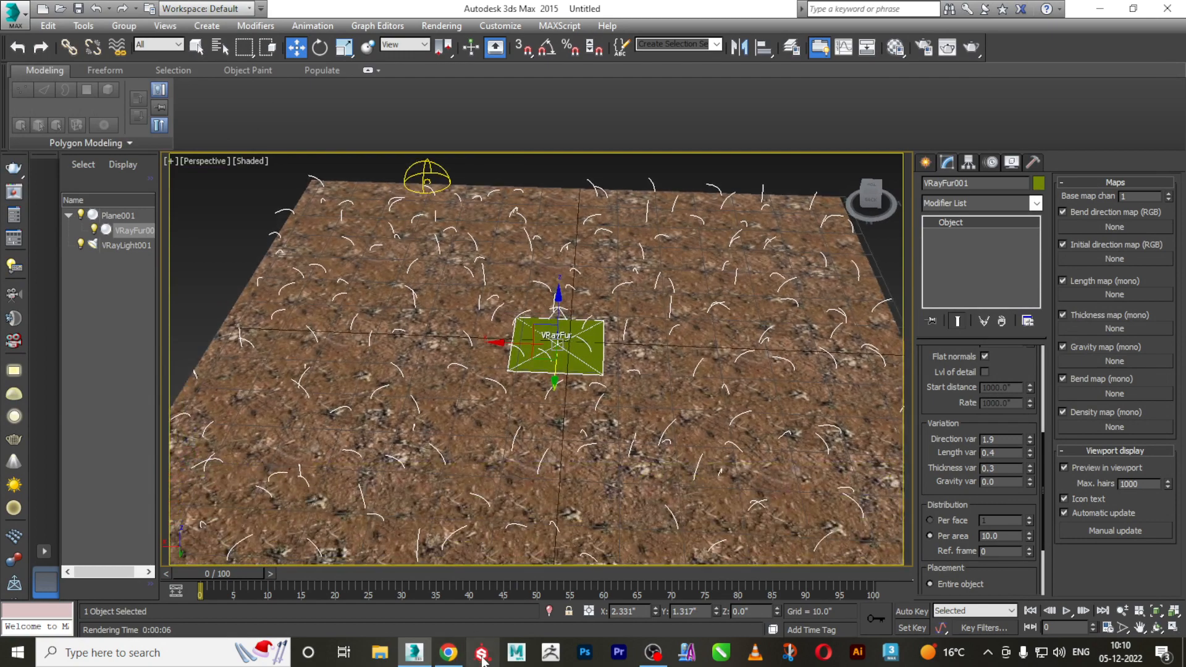
{"action": "middle_click_drag", "start_coordinate": [558, 404], "coordinate": [544, 392]}
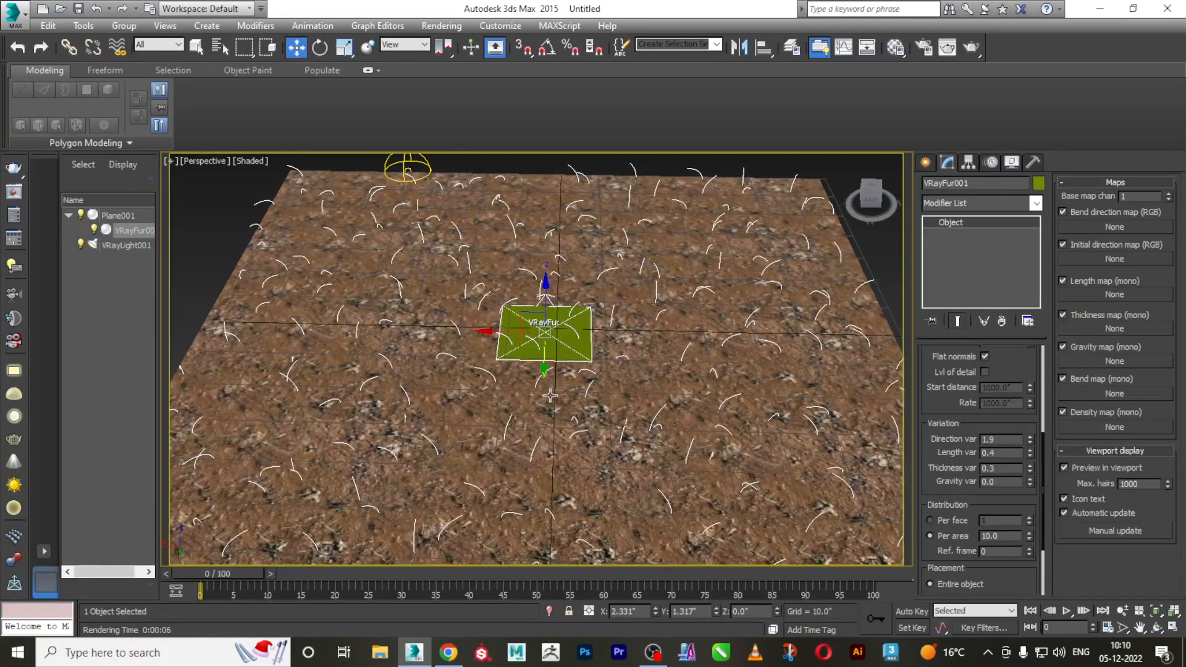
Test-render a closer Perspective view of the fur-covered plane, and close the frame buffer and V-Ray messages window
{"action": "middle_click_drag", "start_coordinate": [551, 395], "coordinate": [565, 397]}
{"action": "scroll", "coordinate": [562, 394], "scroll_direction": "up", "scroll_amount": 3}
{"action": "scroll", "coordinate": [564, 402], "scroll_direction": "down", "scroll_amount": 1}
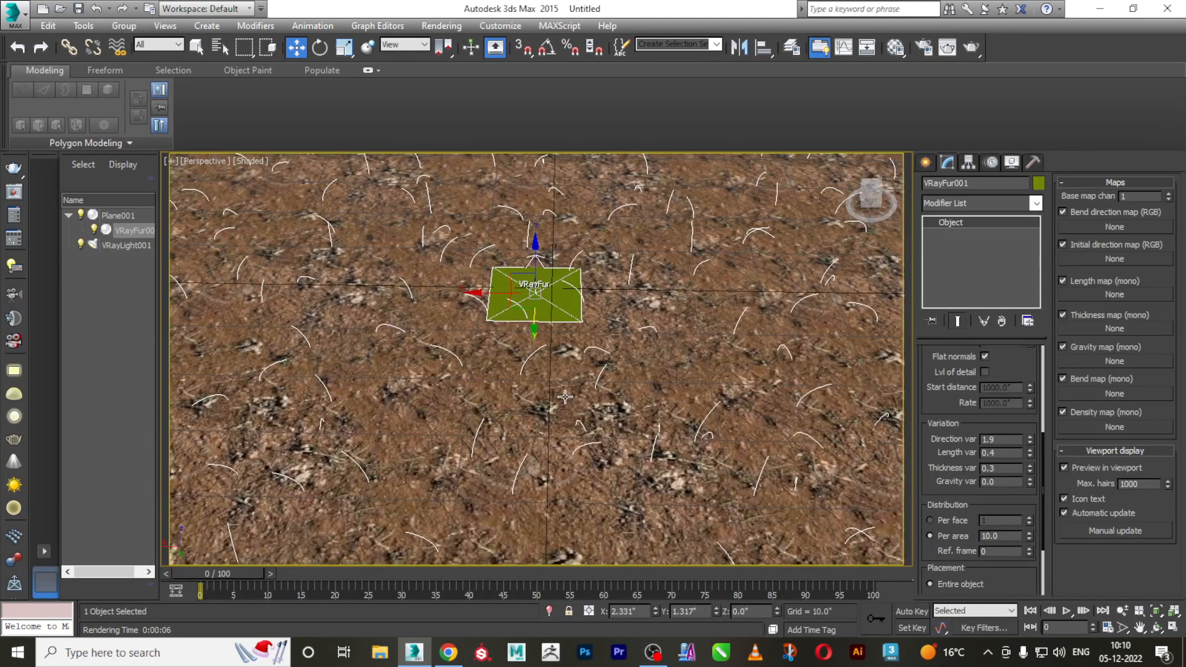
{"action": "left_click", "coordinate": [972, 48]}
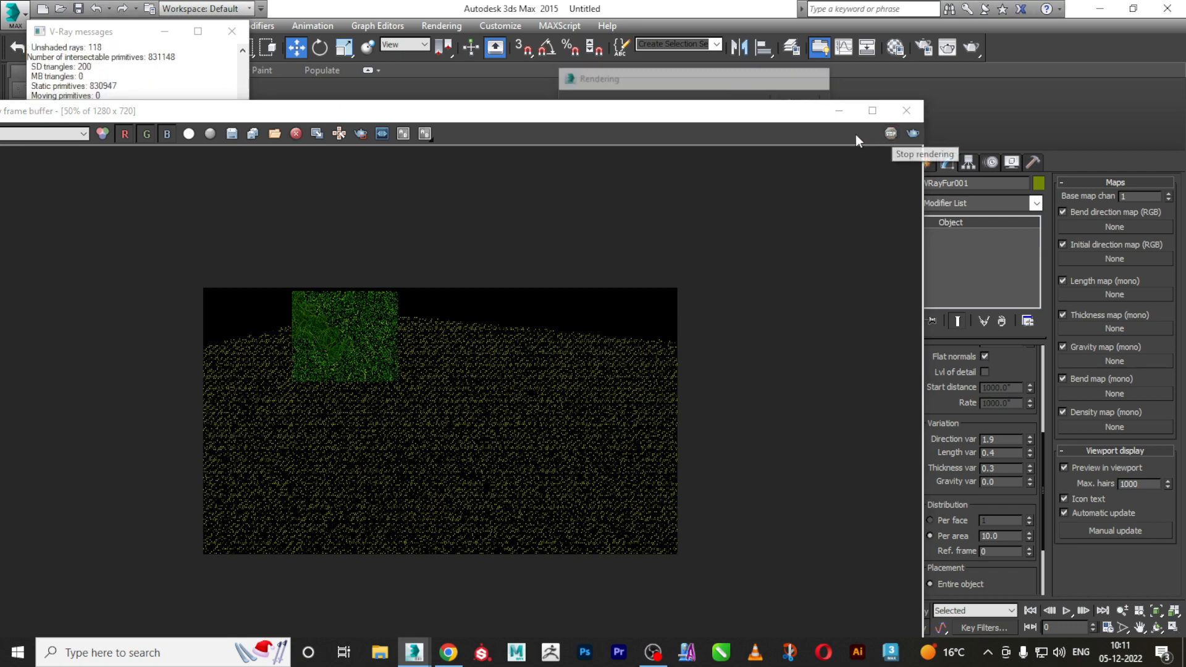
{"action": "left_click", "coordinate": [907, 110]}
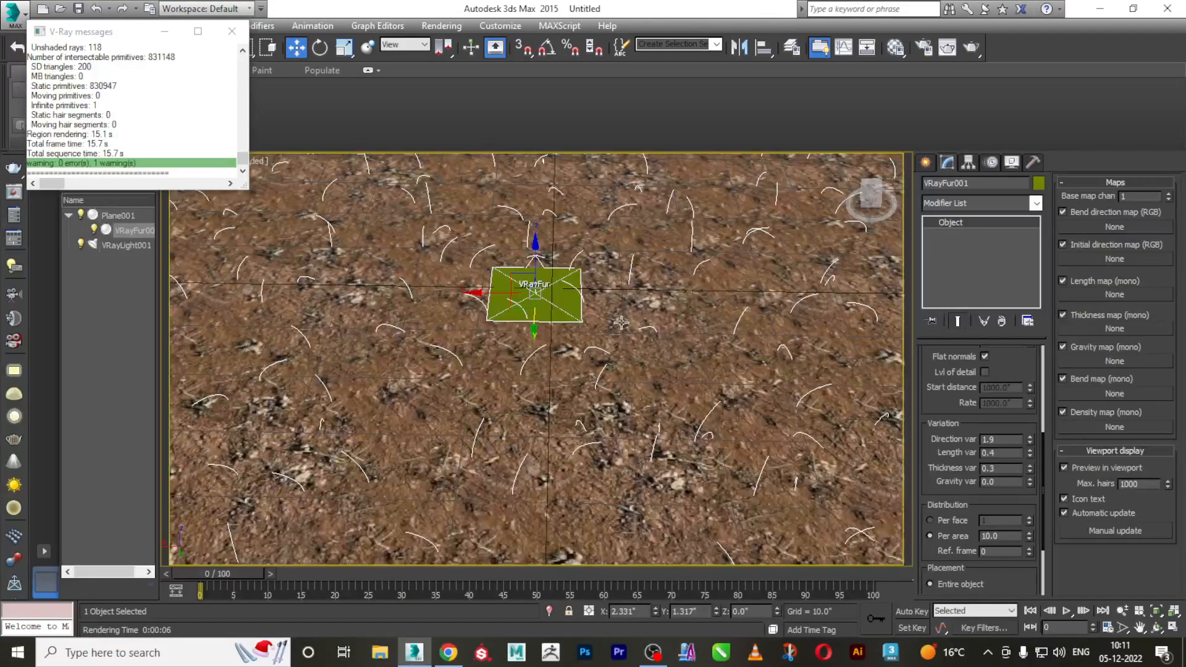
{"action": "left_click", "coordinate": [232, 30]}
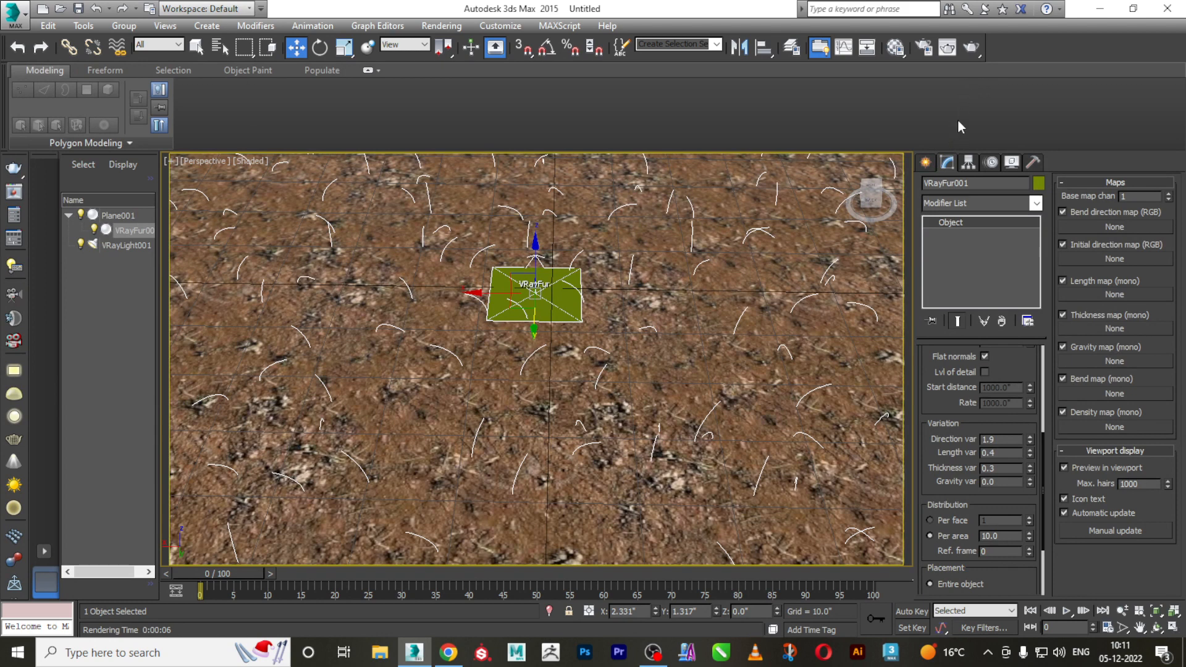
Render the close-up Perspective view of the grass again and check the first finished area at 100% zoom
{"action": "left_click", "coordinate": [974, 49]}
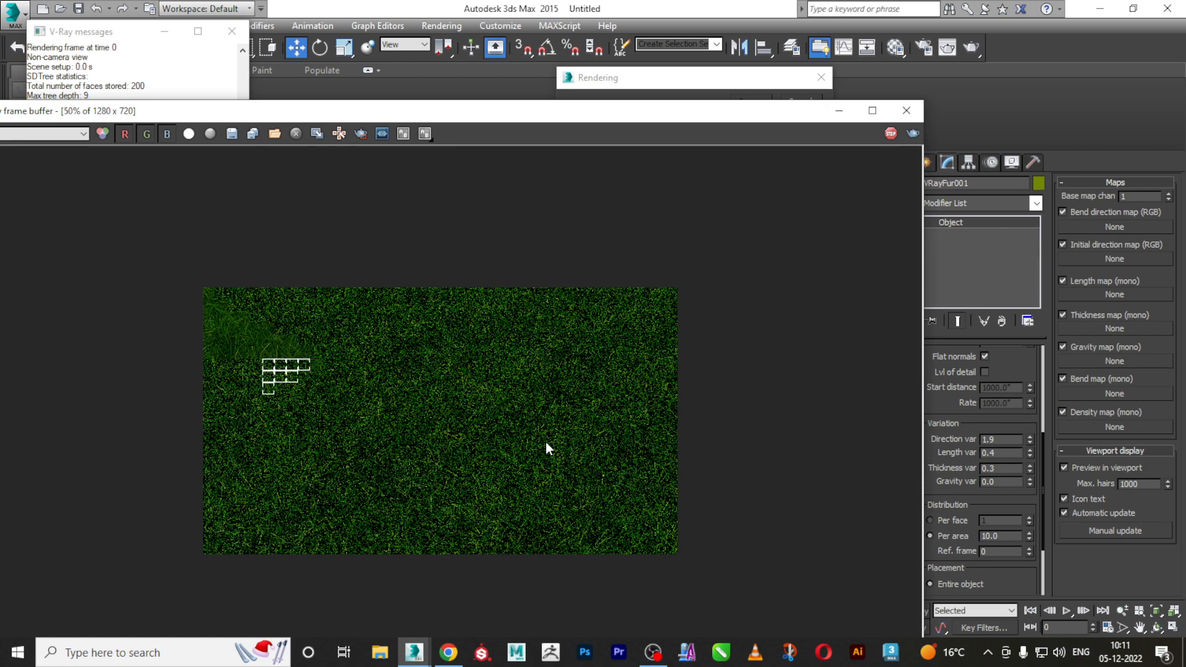
{"action": "scroll", "coordinate": [221, 347], "scroll_direction": "up", "scroll_amount": 1}
{"action": "scroll", "coordinate": [217, 347], "scroll_direction": "up", "scroll_amount": 1}
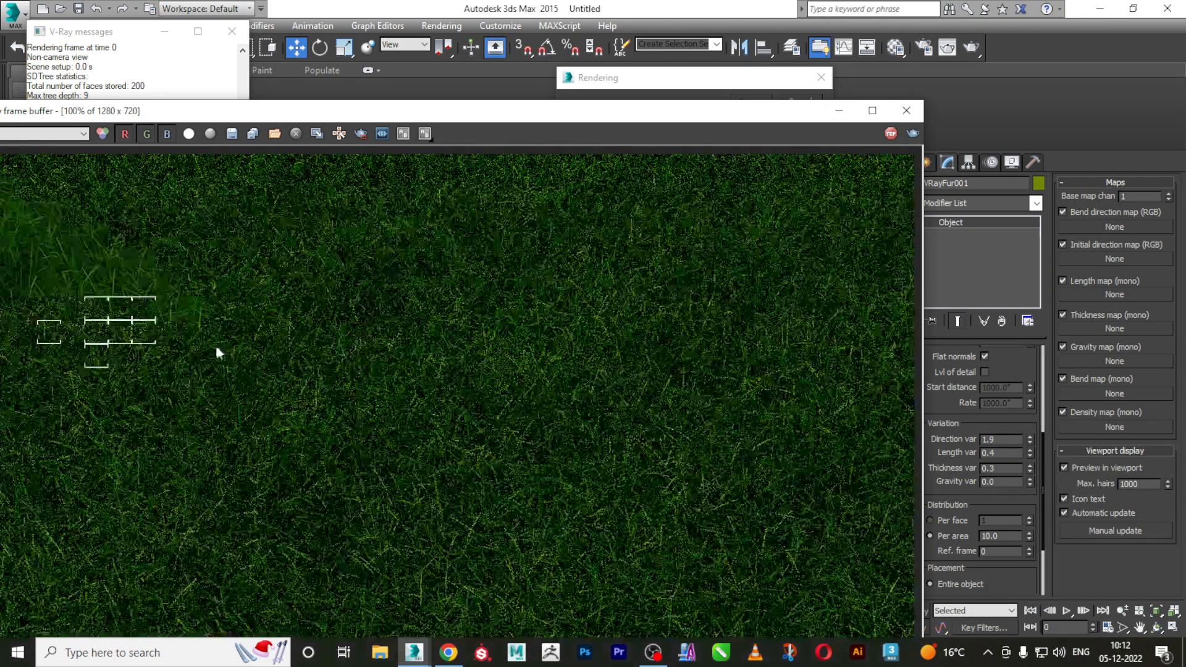
{"action": "scroll", "coordinate": [204, 343], "scroll_direction": "down", "scroll_amount": 1}
{"action": "scroll", "coordinate": [190, 336], "scroll_direction": "up", "scroll_amount": 1}
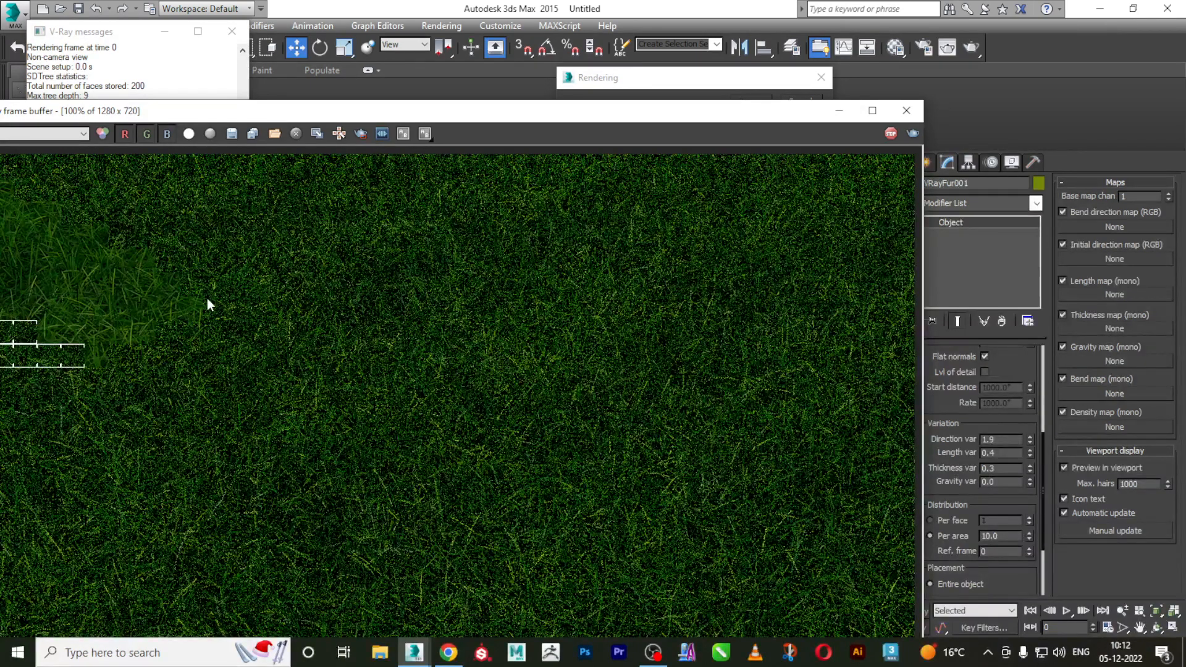
{"action": "scroll", "coordinate": [394, 399], "scroll_direction": "down", "scroll_amount": 1}
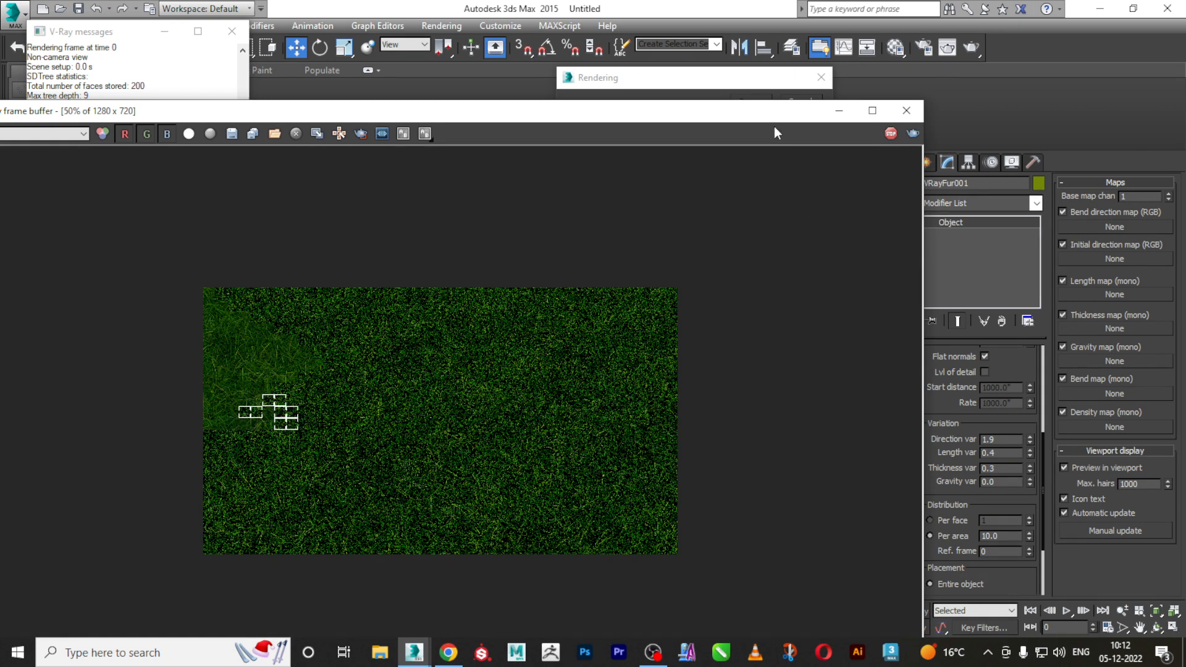
Reposition the V-Ray frame buffer and examine the rendered grass blades at 50%, 100% and 200% zoom as rendering progresses
{"action": "left_click_drag", "start_coordinate": [776, 111], "coordinate": [832, 96]}
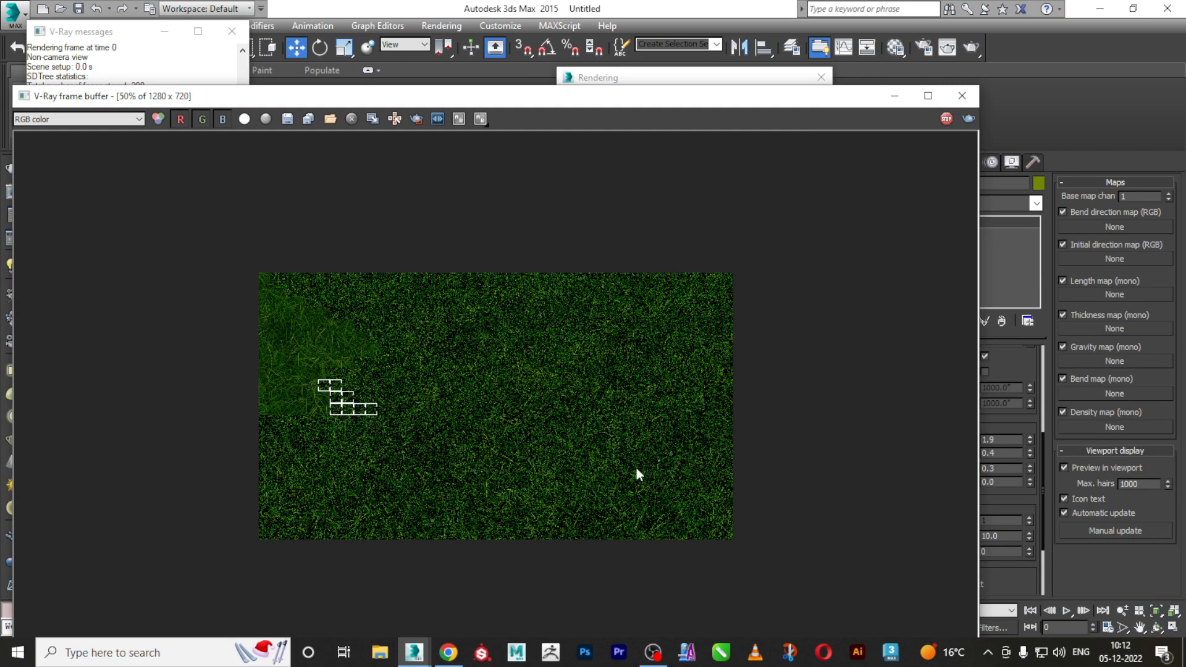
{"action": "scroll", "coordinate": [322, 425], "scroll_direction": "up", "scroll_amount": 3}
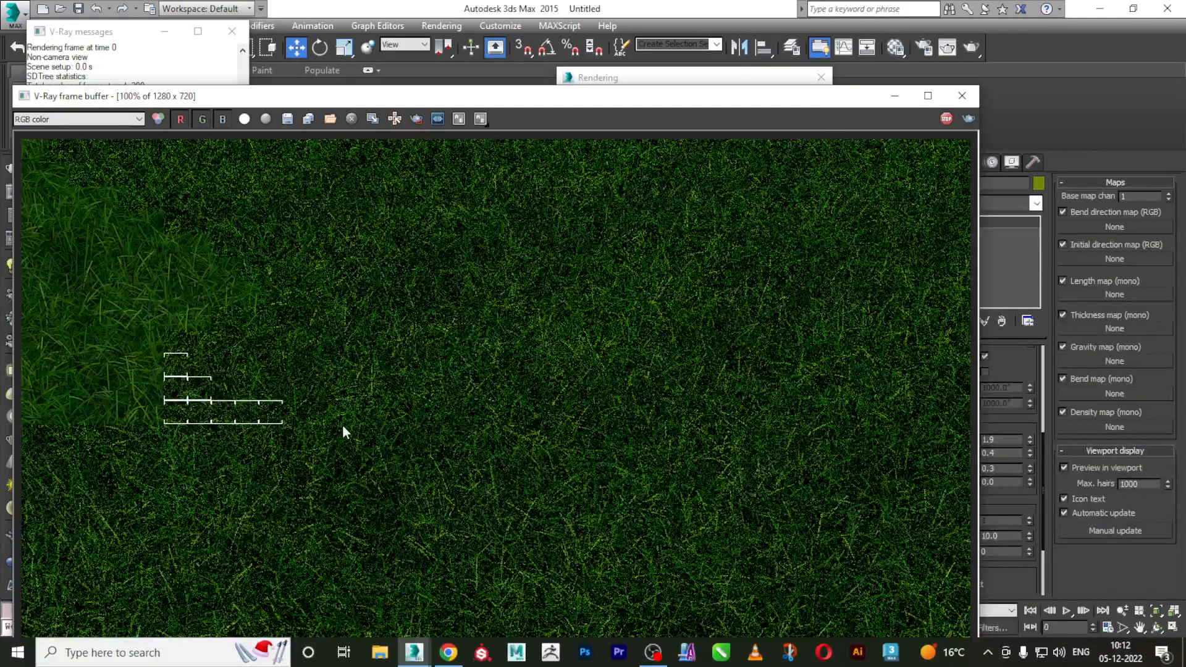
{"action": "scroll", "coordinate": [342, 424], "scroll_direction": "down", "scroll_amount": 3}
{"action": "scroll", "coordinate": [267, 409], "scroll_direction": "up", "scroll_amount": 3}
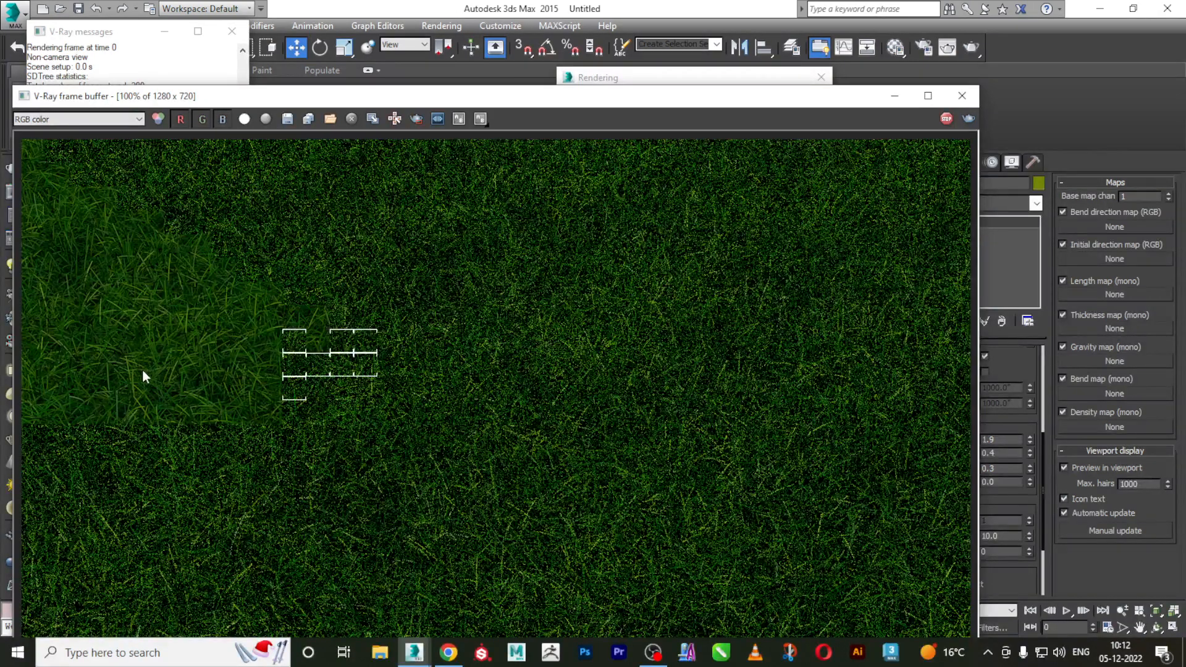
{"action": "scroll", "coordinate": [334, 397], "scroll_direction": "down", "scroll_amount": 1}
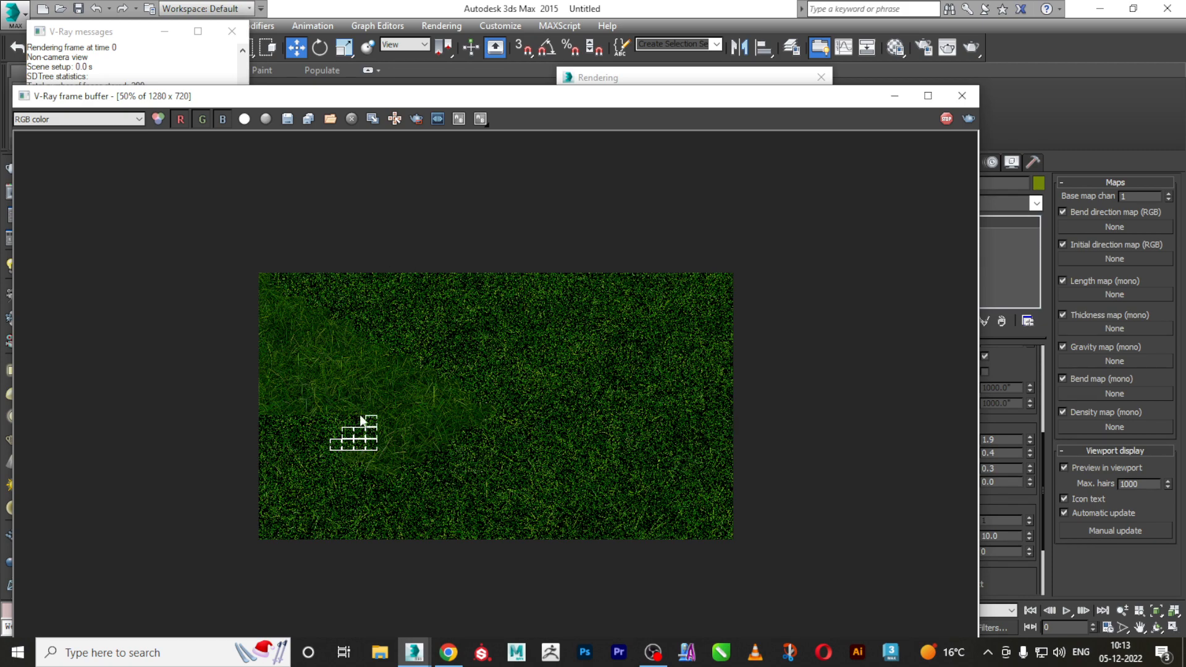
{"action": "double_click", "coordinate": [339, 409]}
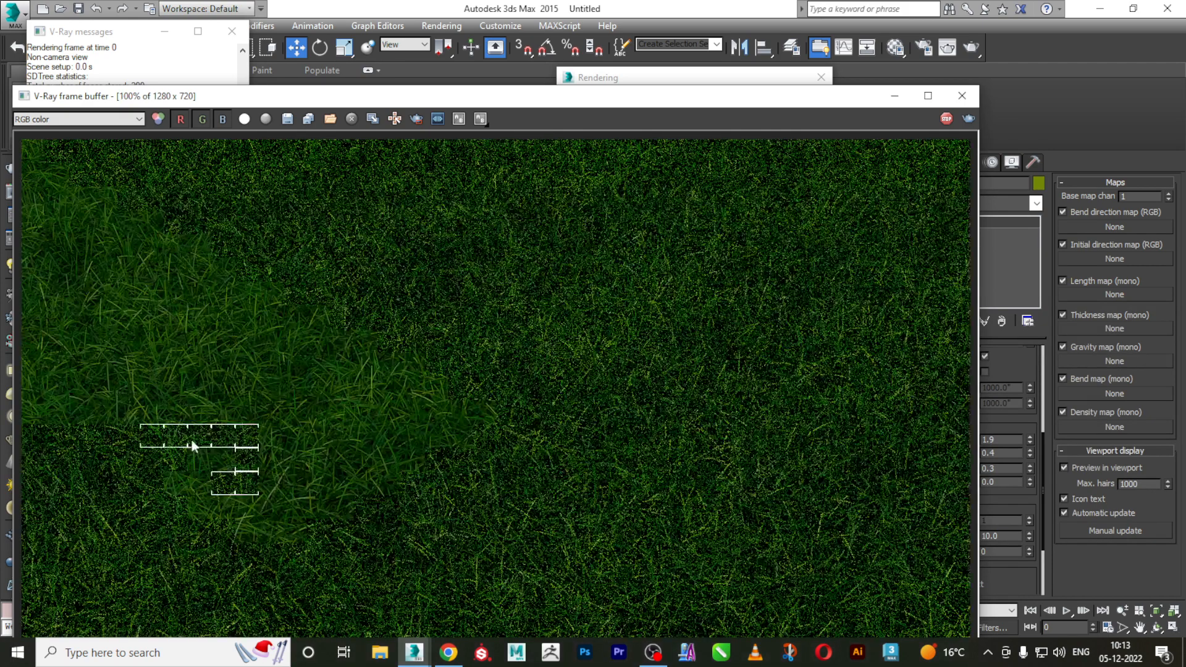
{"action": "scroll", "coordinate": [176, 374], "scroll_direction": "up", "scroll_amount": 1}
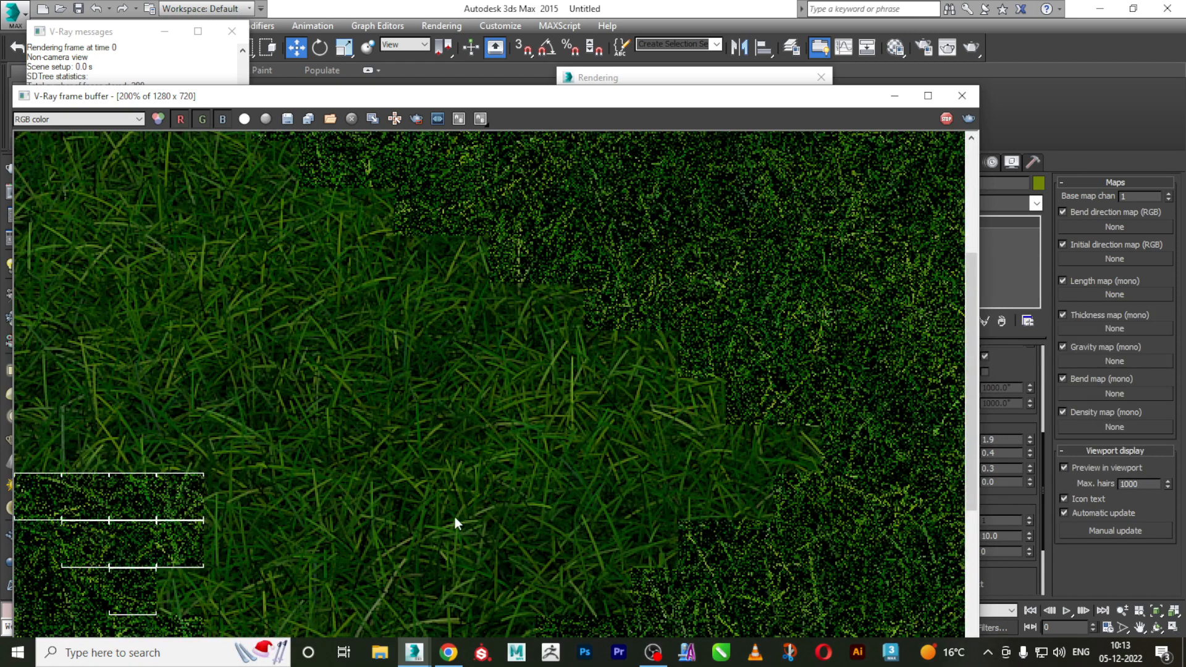
{"action": "scroll", "coordinate": [486, 392], "scroll_direction": "down", "scroll_amount": 1}
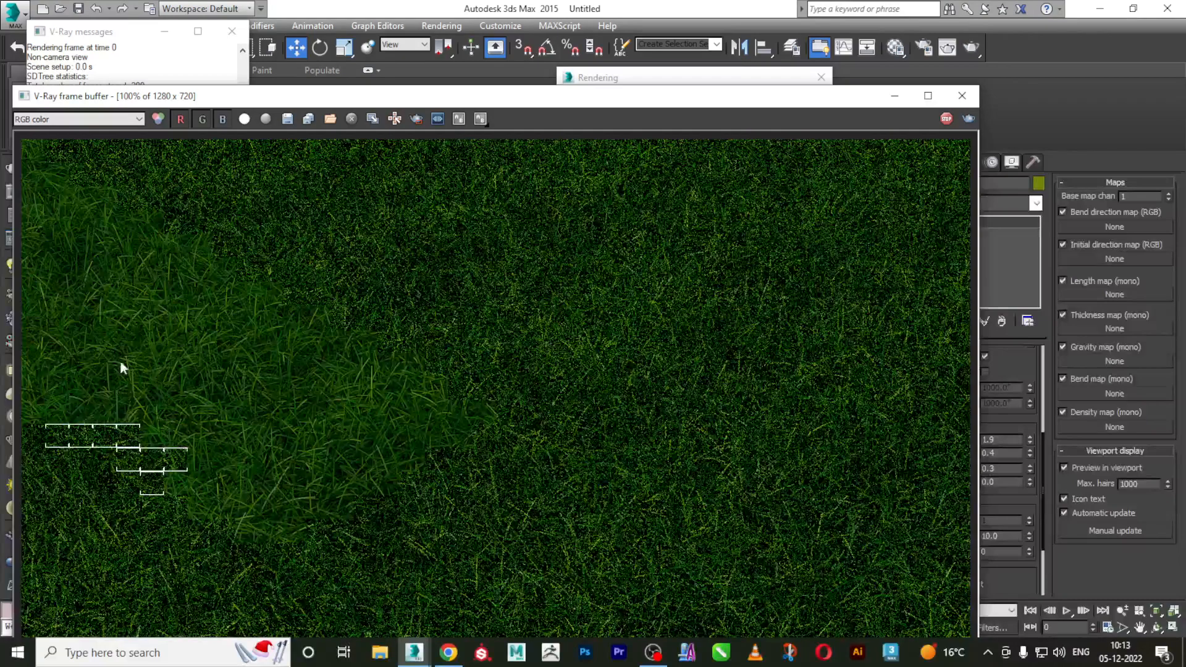
{"action": "scroll", "coordinate": [584, 457], "scroll_direction": "down", "scroll_amount": 1}
{"action": "scroll", "coordinate": [303, 412], "scroll_direction": "up", "scroll_amount": 1}
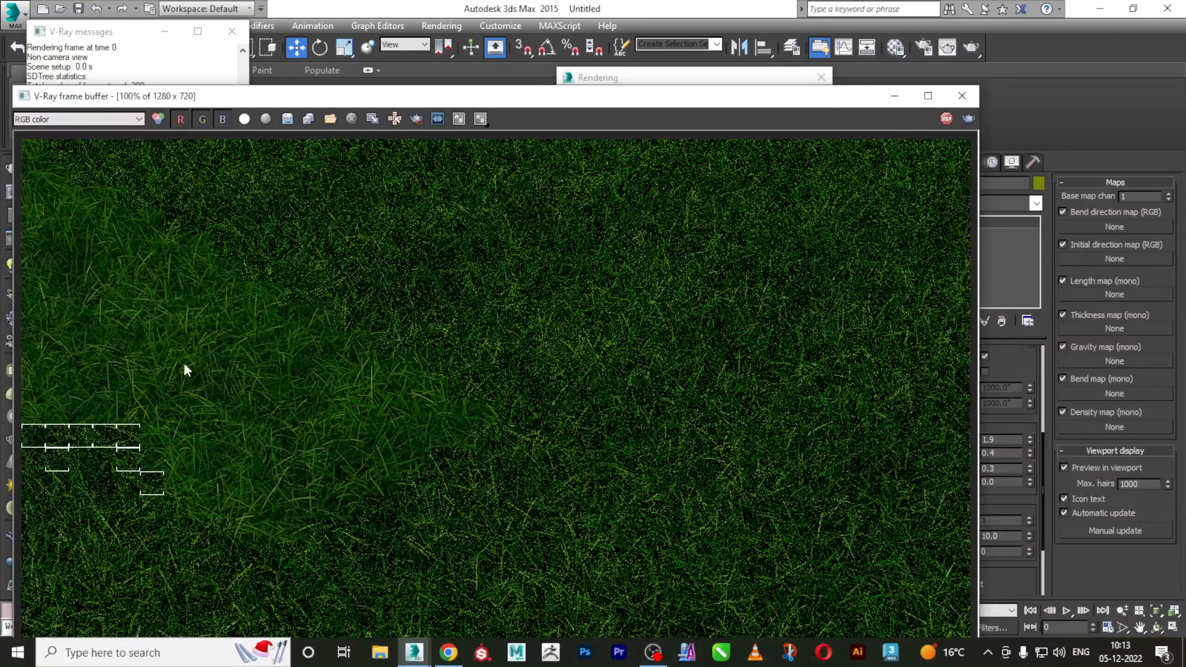
{"action": "scroll", "coordinate": [224, 436], "scroll_direction": "down", "scroll_amount": 1}
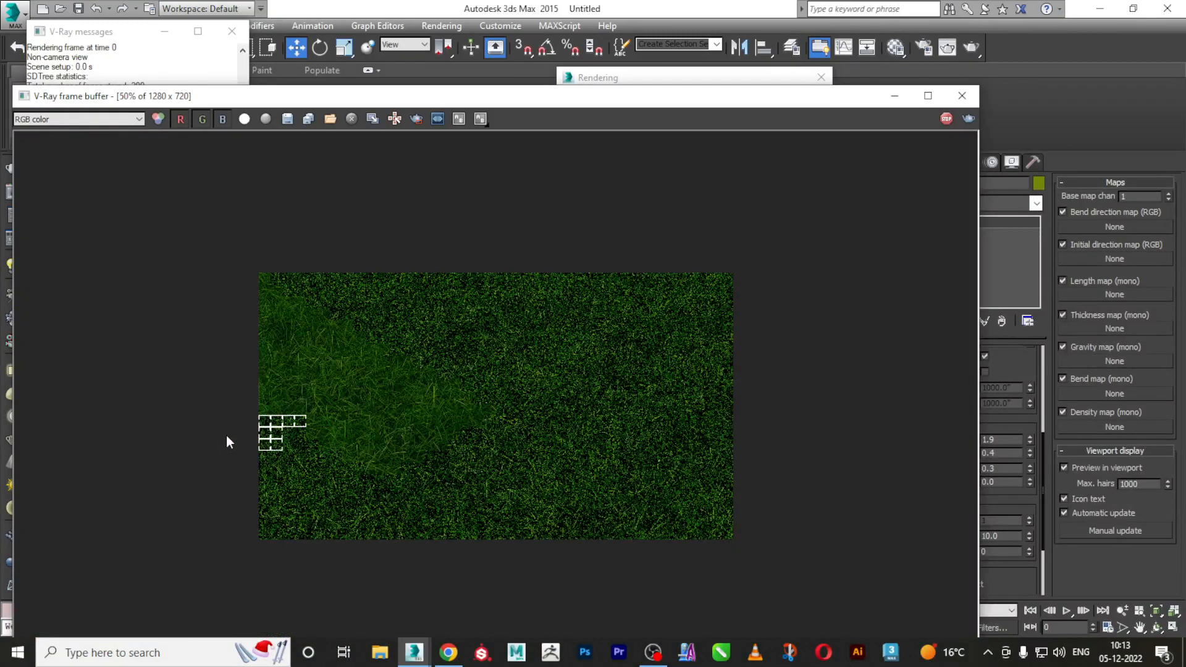
{"action": "scroll", "coordinate": [226, 435], "scroll_direction": "up", "scroll_amount": 1}
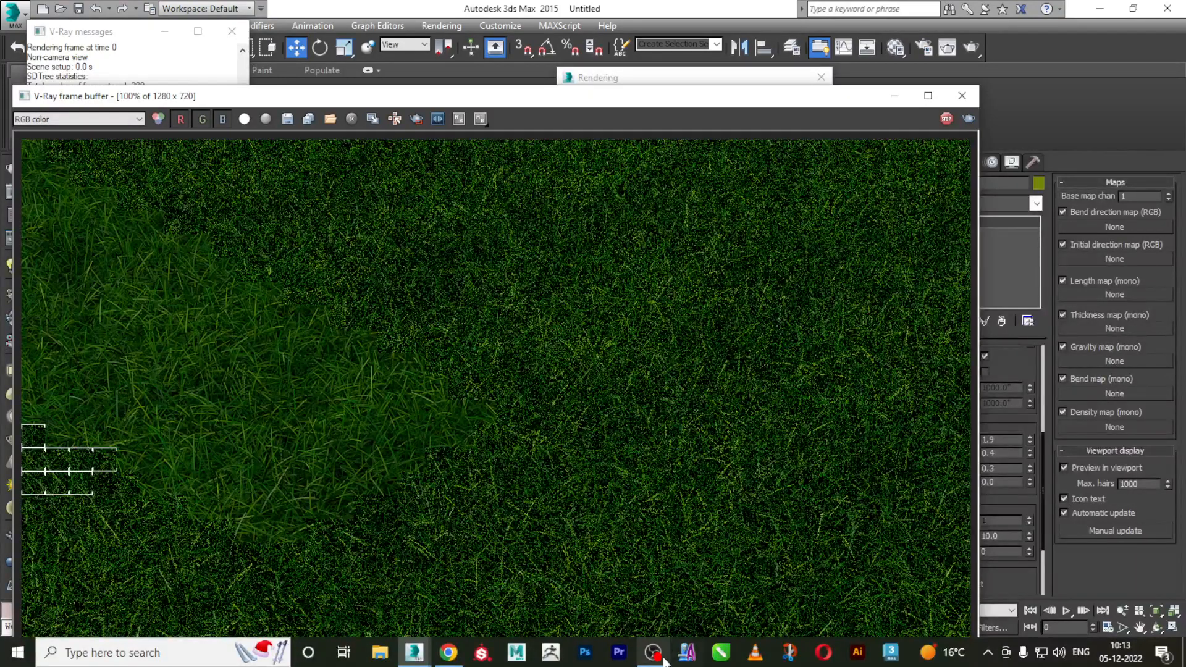